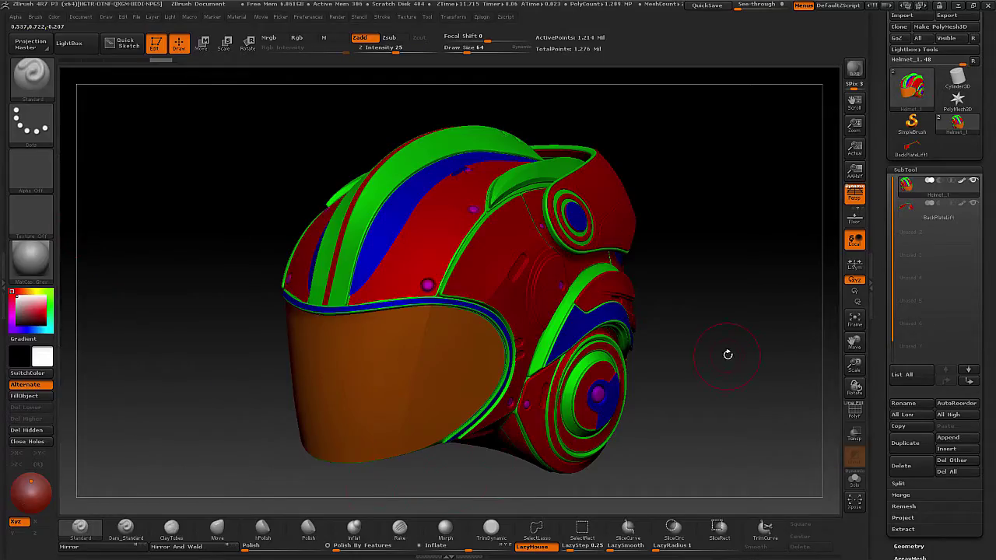
Isolate the Helmet_1 subtool and the BackPlateLift subtool in turn, and restore the display of the whole helmet
{"action": "left_click_drag", "start_coordinate": [705, 358], "coordinate": [695, 388]}
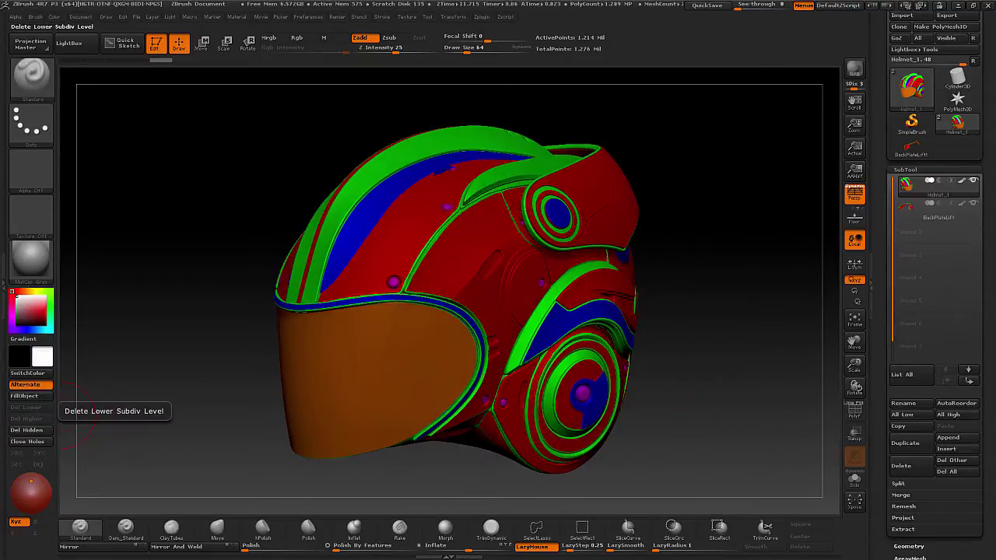
{"action": "left_click_drag", "start_coordinate": [730, 372], "coordinate": [727, 371]}
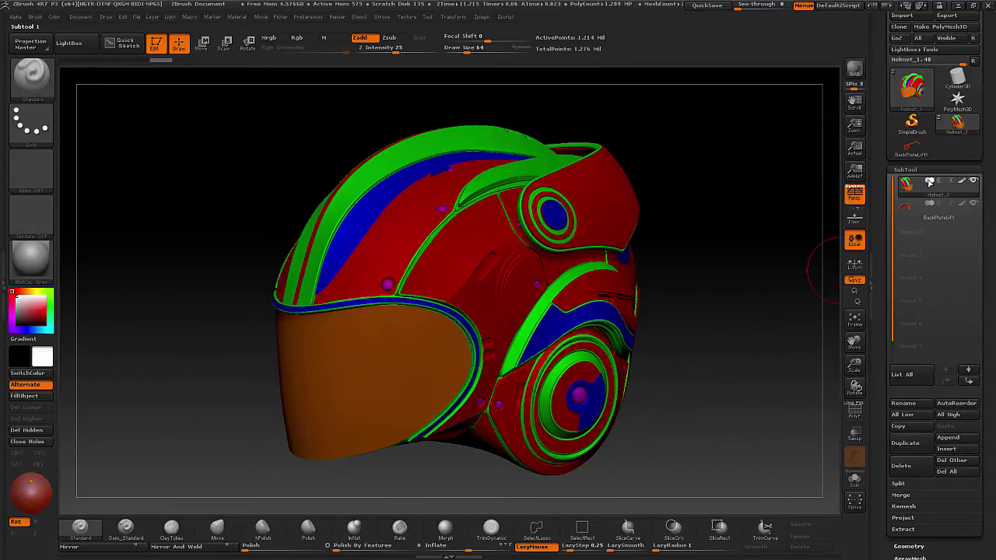
{"action": "left_click", "coordinate": [856, 481]}
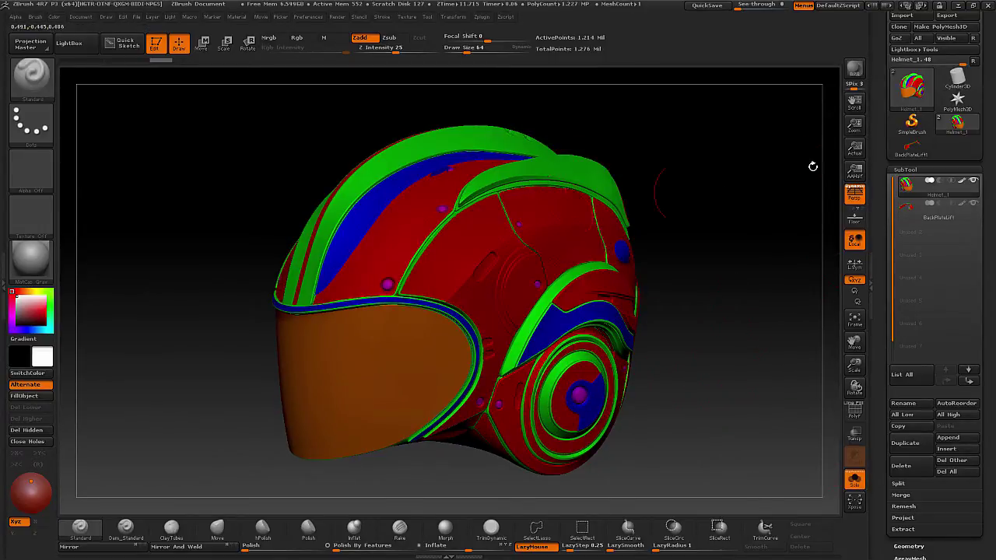
{"action": "left_click", "coordinate": [938, 210]}
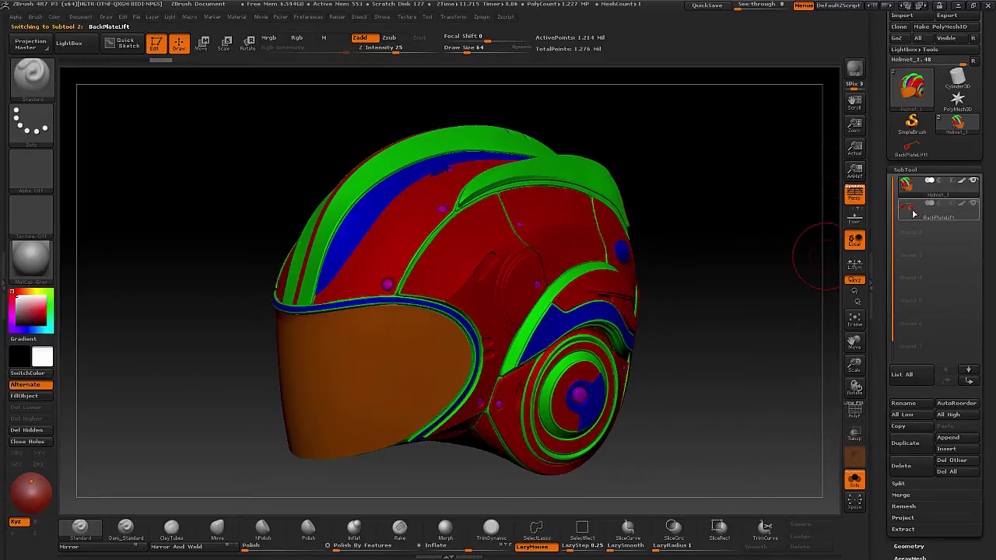
{"action": "mouse_move", "coordinate": [706, 199]}
{"action": "left_mouse_down"}
{"action": "mouse_move", "coordinate": [743, 205]}
{"action": "mouse_move", "coordinate": [678, 201]}
{"action": "mouse_move", "coordinate": [706, 207]}
{"action": "left_mouse_up"}
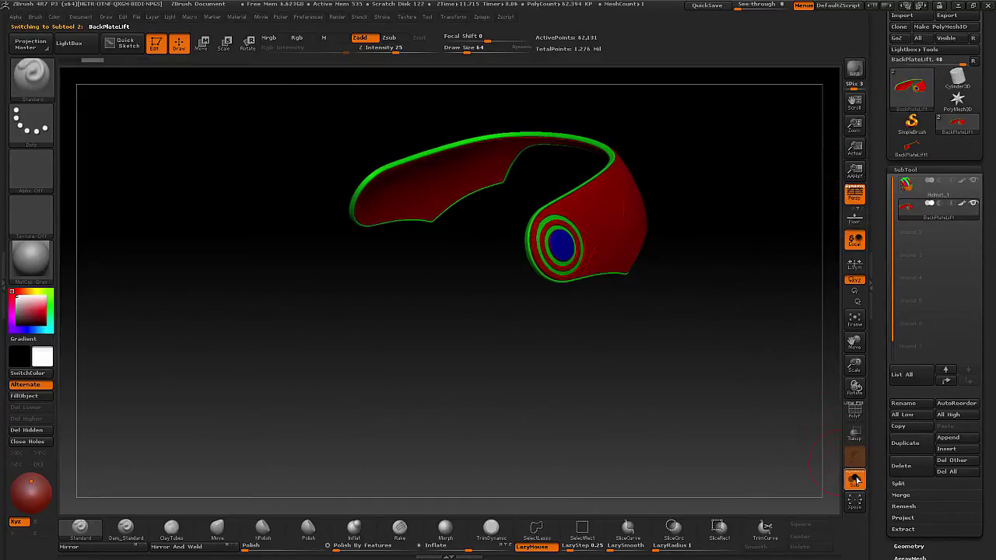
{"action": "left_click", "coordinate": [855, 481]}
Display the polygon wireframe on BackPlateLift and on Helmet_1, and turn the wireframe off again
{"action": "mouse_move", "coordinate": [748, 427]}
{"action": "left_mouse_down"}
{"action": "mouse_move", "coordinate": [736, 413]}
{"action": "mouse_move", "coordinate": [645, 414]}
{"action": "mouse_move", "coordinate": [809, 441]}
{"action": "left_mouse_up"}
{"action": "left_click", "coordinate": [854, 415]}
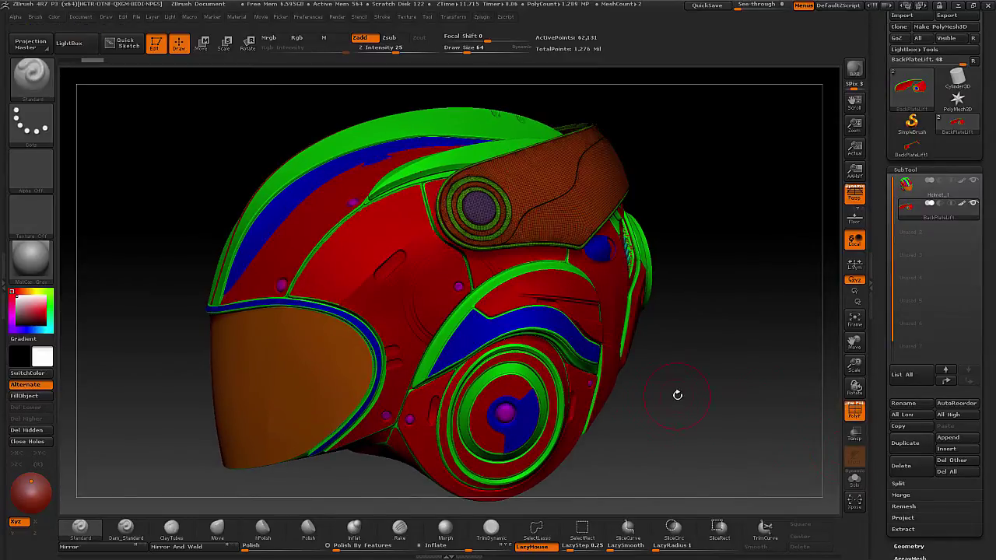
{"action": "left_click", "coordinate": [910, 193]}
{"action": "left_click_drag", "start_coordinate": [705, 392], "coordinate": [732, 403]}
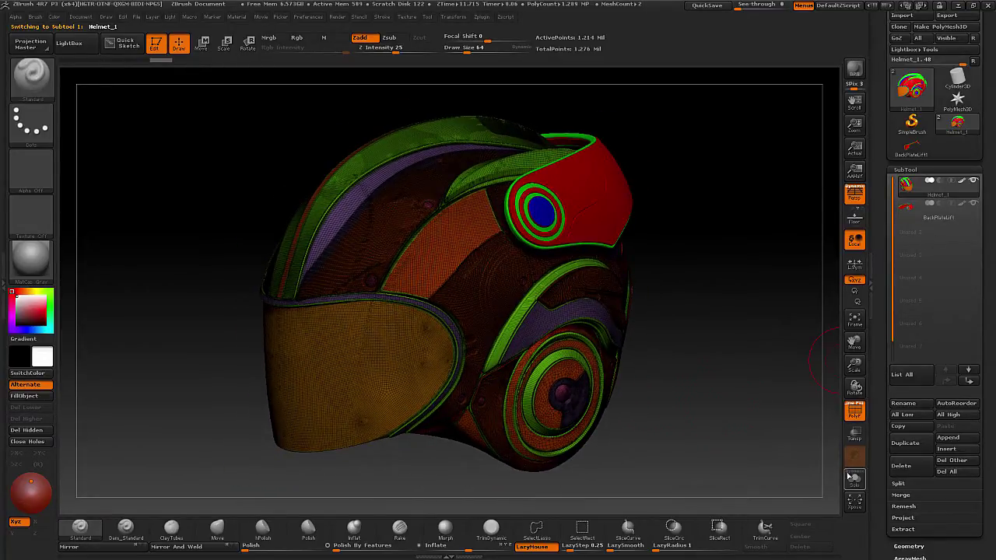
{"action": "left_click", "coordinate": [855, 412]}
Examine the polygroup-coloured high-resolution helmet from the front and from both sides
{"action": "left_click_drag", "start_coordinate": [680, 368], "coordinate": [603, 335]}
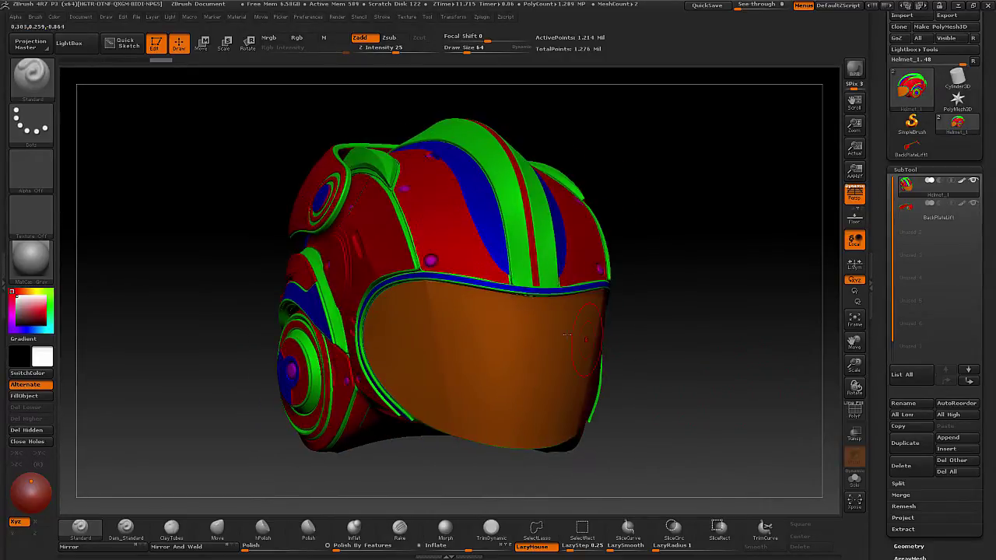
{"action": "left_click_drag", "start_coordinate": [671, 287], "coordinate": [695, 333]}
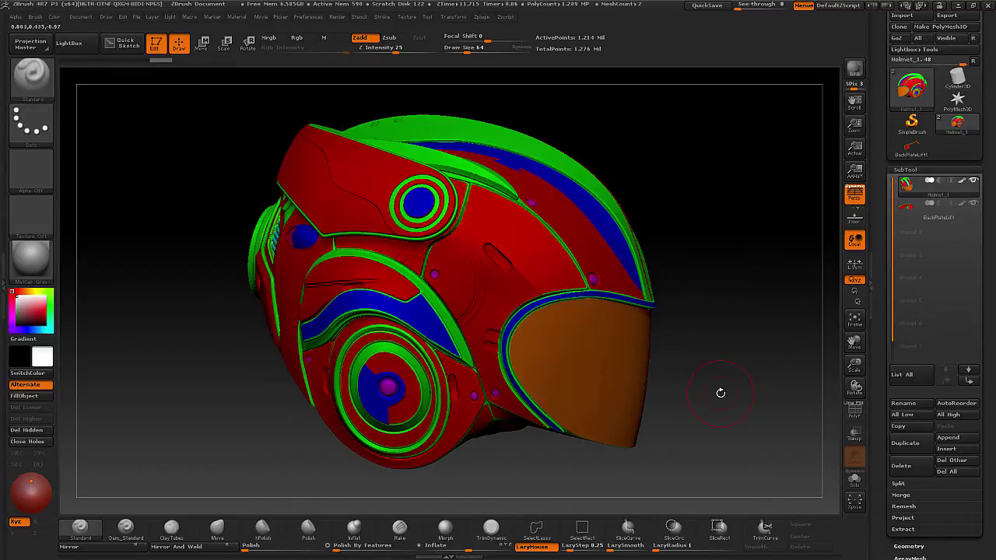
{"action": "left_click_drag", "start_coordinate": [736, 377], "coordinate": [669, 359]}
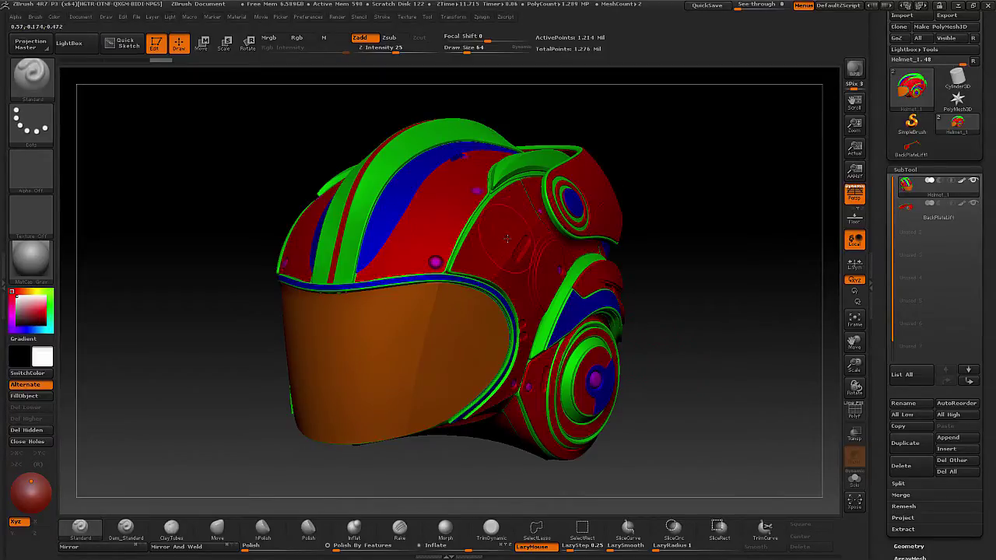
{"action": "mouse_move", "coordinate": [705, 252]}
{"action": "left_mouse_down"}
{"action": "mouse_move", "coordinate": [696, 254]}
{"action": "mouse_move", "coordinate": [724, 235]}
{"action": "left_mouse_up"}
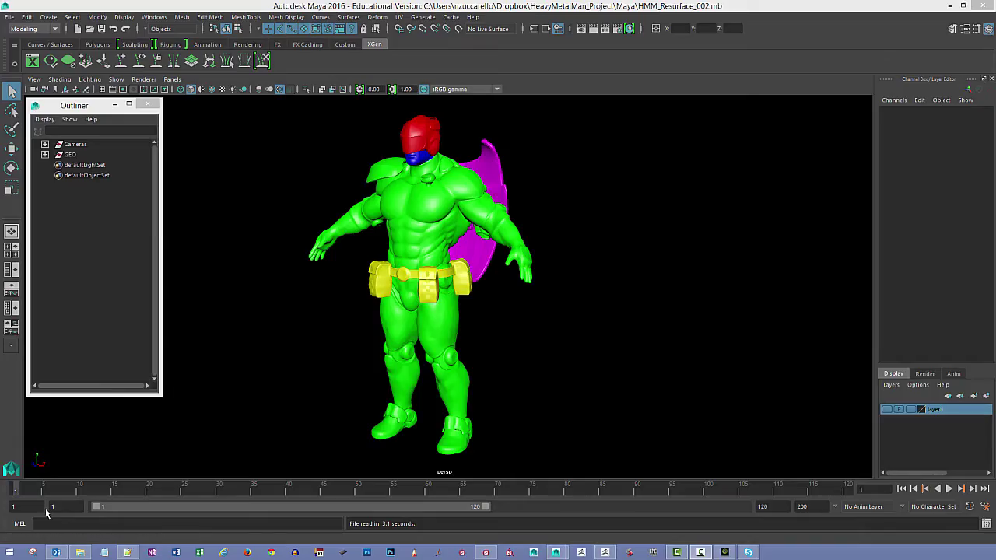
Switch to Maya and select the helmet and its back plate together on the character's head
{"action": "left_click_drag", "start_coordinate": [448, 256], "coordinate": [459, 288], "text": "alt"}
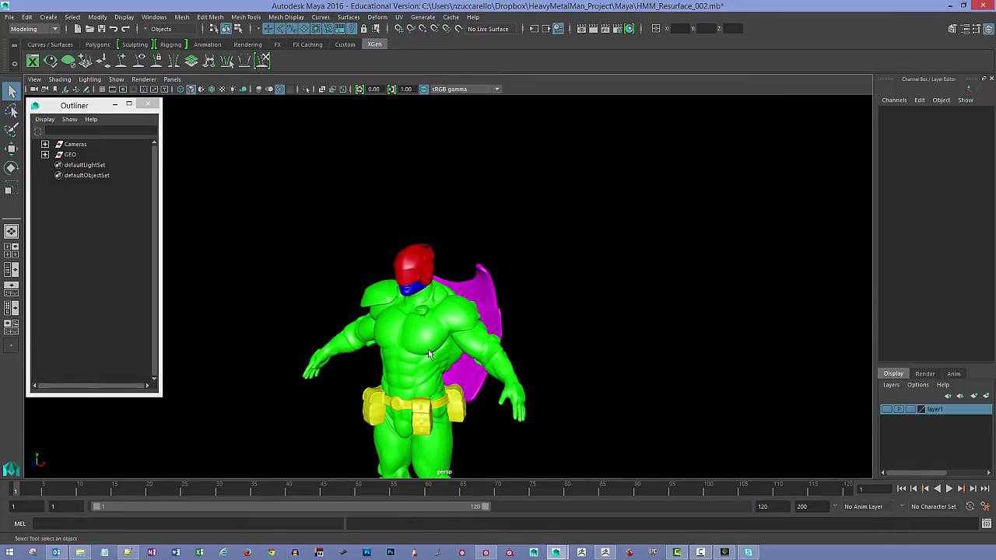
{"action": "scroll", "coordinate": [672, 434], "scroll_direction": "up", "scroll_amount": 5}
{"action": "left_click_drag", "start_coordinate": [672, 433], "coordinate": [498, 307], "text": "alt"}
{"action": "left_click", "coordinate": [480, 310]}
{"action": "scroll", "coordinate": [506, 335], "scroll_direction": "up", "scroll_amount": 3}
{"action": "mouse_move", "coordinate": [562, 328]}
{"action": "left_mouse_down", "text": "alt"}
{"action": "mouse_move", "coordinate": [544, 307]}
{"action": "mouse_move", "coordinate": [584, 331]}
{"action": "mouse_move", "coordinate": [604, 319]}
{"action": "mouse_move", "coordinate": [573, 342]}
{"action": "mouse_move", "coordinate": [605, 334]}
{"action": "mouse_move", "coordinate": [561, 342]}
{"action": "mouse_move", "coordinate": [594, 350]}
{"action": "mouse_move", "coordinate": [564, 338]}
{"action": "left_mouse_up", "text": "alt"}
{"action": "left_click", "coordinate": [532, 291]}
{"action": "left_click_drag", "start_coordinate": [371, 305], "coordinate": [423, 285], "text": "alt"}
{"action": "right_click_drag", "start_coordinate": [423, 284], "coordinate": [510, 327], "text": "alt"}
{"action": "left_click_drag", "start_coordinate": [509, 326], "coordinate": [466, 345], "text": "alt"}
{"action": "left_click", "coordinate": [566, 288]}
{"action": "mouse_move", "coordinate": [566, 288]}
{"action": "left_mouse_down", "text": "alt"}
{"action": "mouse_move", "coordinate": [600, 303]}
{"action": "mouse_move", "coordinate": [548, 296]}
{"action": "mouse_move", "coordinate": [591, 287]}
{"action": "mouse_move", "coordinate": [574, 284]}
{"action": "left_mouse_up", "text": "alt"}
{"action": "left_click", "coordinate": [489, 306]}
{"action": "left_click", "coordinate": [522, 238]}
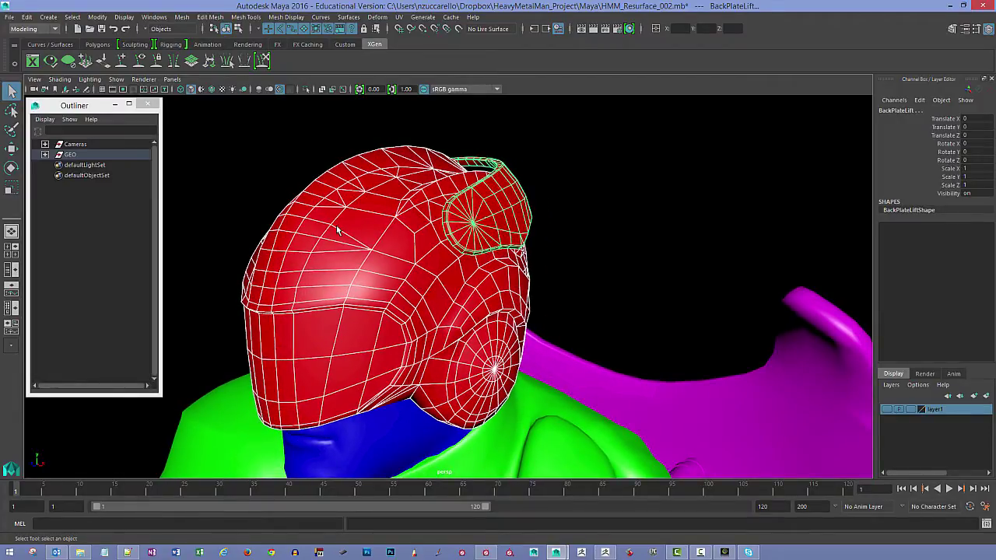
Open the UV Editor for the selected helmet and back plate, and place it beside the model
{"action": "left_click", "coordinate": [152, 17]}
{"action": "left_click", "coordinate": [171, 161]}
{"action": "scroll", "coordinate": [728, 302], "scroll_direction": "down", "scroll_amount": 3}
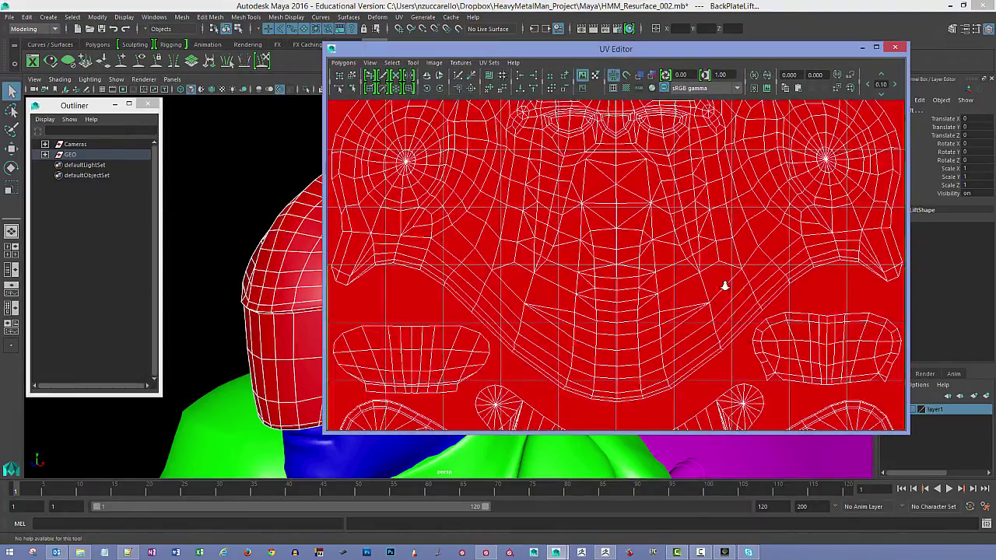
{"action": "scroll", "coordinate": [566, 223], "scroll_direction": "down", "scroll_amount": 3}
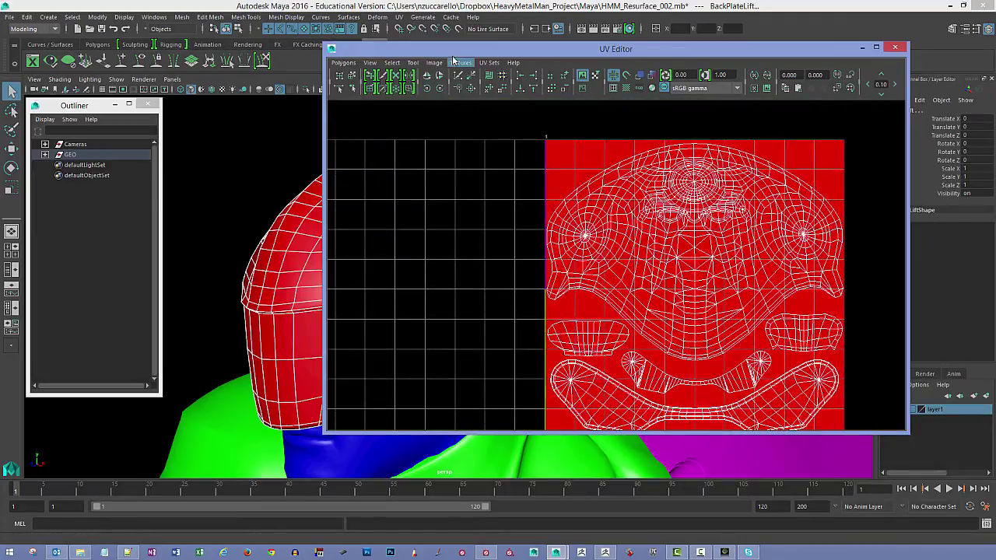
{"action": "left_click_drag", "start_coordinate": [451, 49], "coordinate": [543, 63]}
{"action": "right_click_drag", "start_coordinate": [329, 289], "coordinate": [257, 257], "text": "alt"}
{"action": "left_click_drag", "start_coordinate": [257, 257], "coordinate": [266, 138], "text": "alt"}
View the UVs of the helmet alone, and the shared layout with the back plate added to the selection
{"action": "left_click", "coordinate": [265, 138]}
{"action": "left_click", "coordinate": [309, 206]}
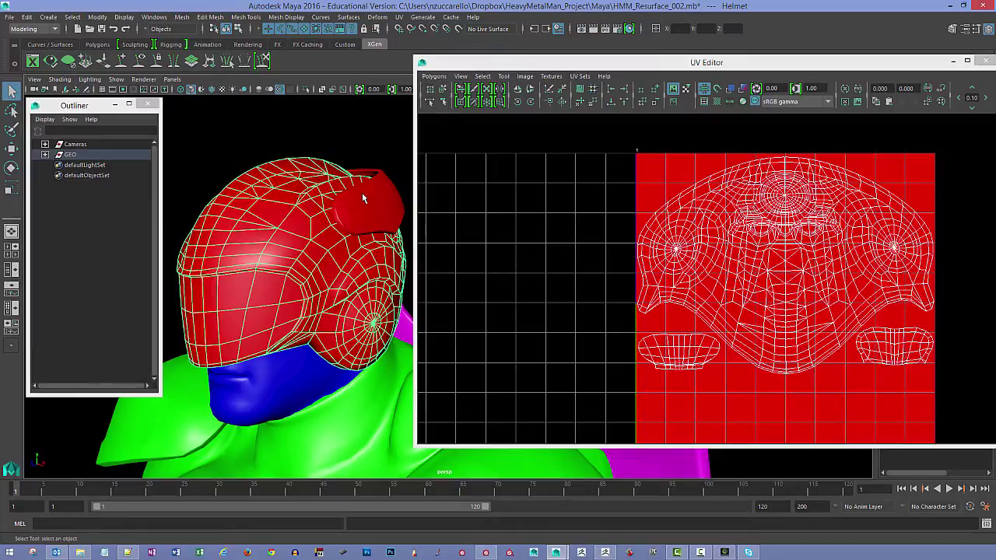
{"action": "left_click", "coordinate": [362, 192]}
{"action": "left_click", "coordinate": [270, 182]}
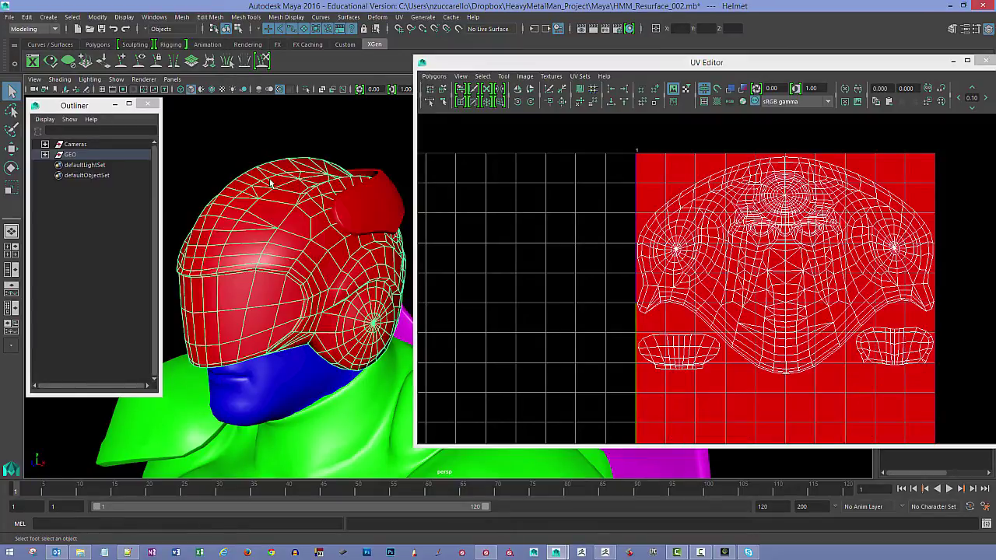
{"action": "left_click", "coordinate": [374, 199]}
{"action": "left_click_drag", "start_coordinate": [371, 236], "coordinate": [399, 238], "text": "alt"}
{"action": "scroll", "coordinate": [730, 309], "scroll_direction": "down", "scroll_amount": 3}
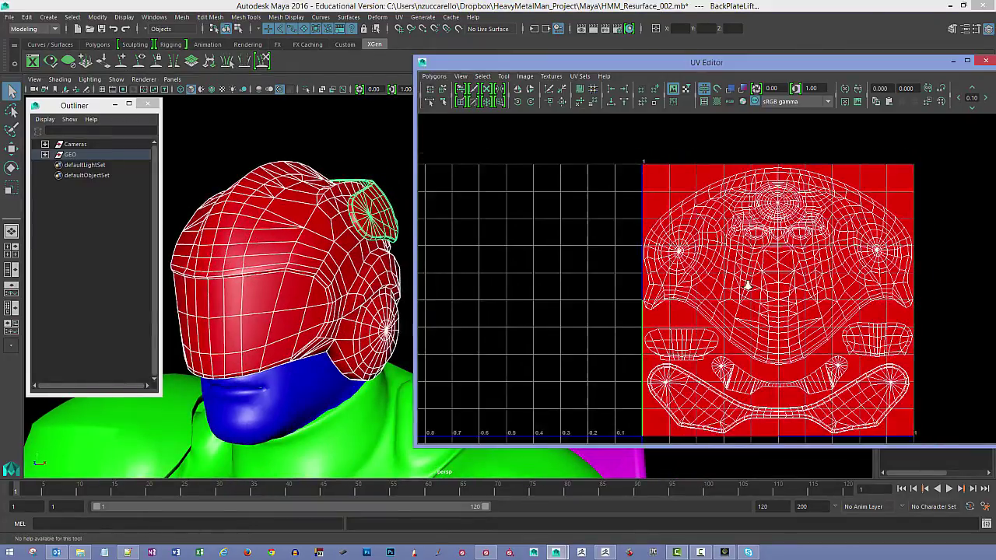
Compare the back plate's UV shells, the helmet's UV shells, and both together within the 0 to 1 space
{"action": "left_click", "coordinate": [371, 191]}
{"action": "left_click", "coordinate": [371, 194]}
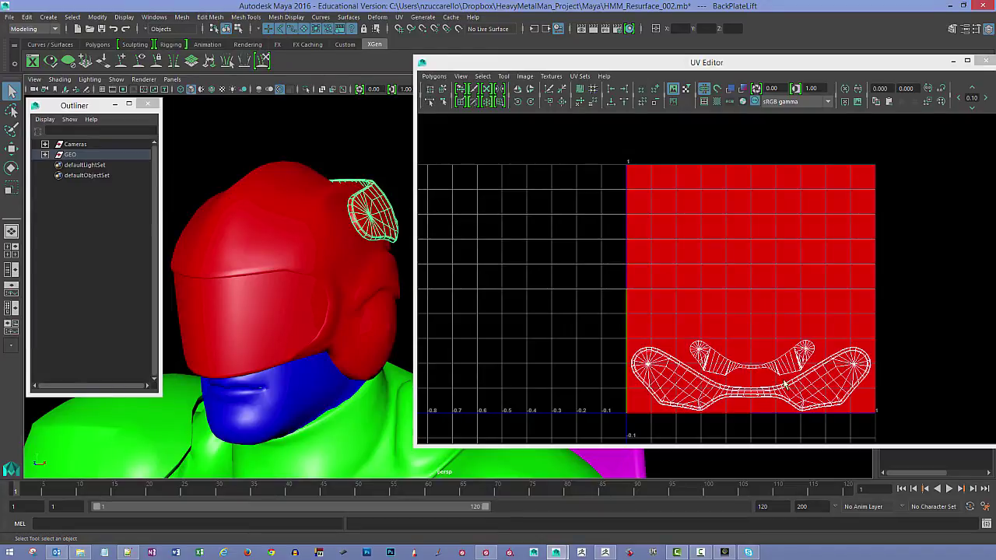
{"action": "left_click", "coordinate": [281, 267]}
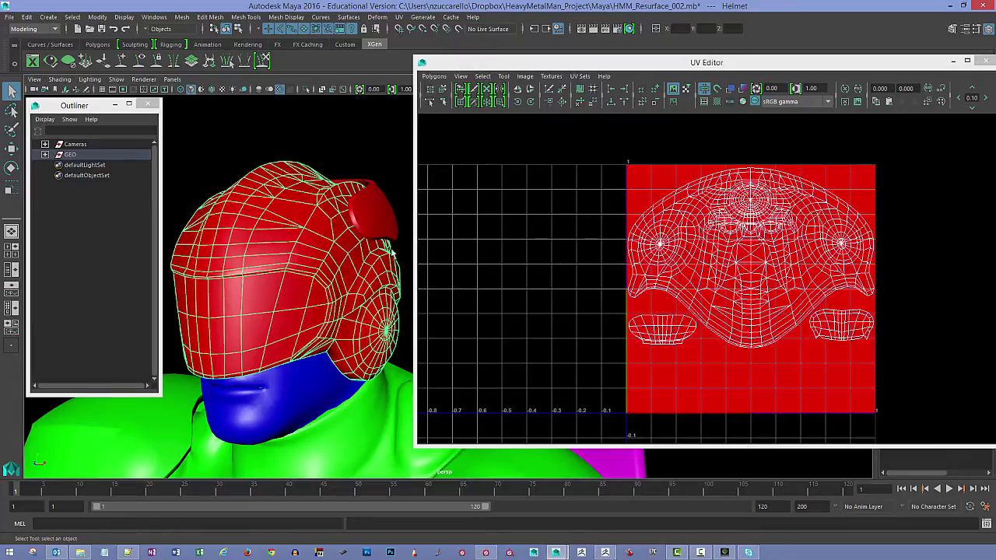
{"action": "left_click", "coordinate": [376, 217], "text": "shift"}
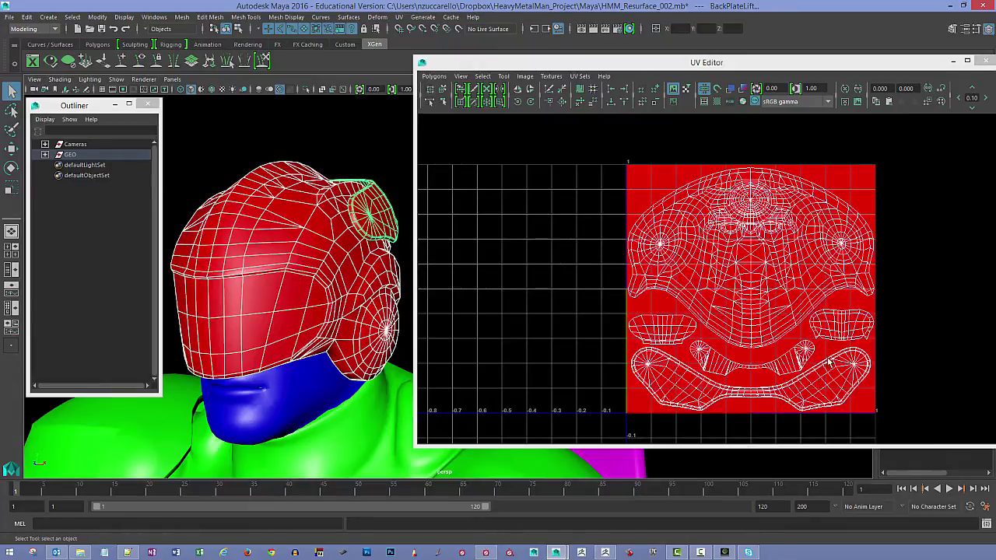
{"action": "scroll", "coordinate": [734, 364], "scroll_direction": "down", "scroll_amount": 3}
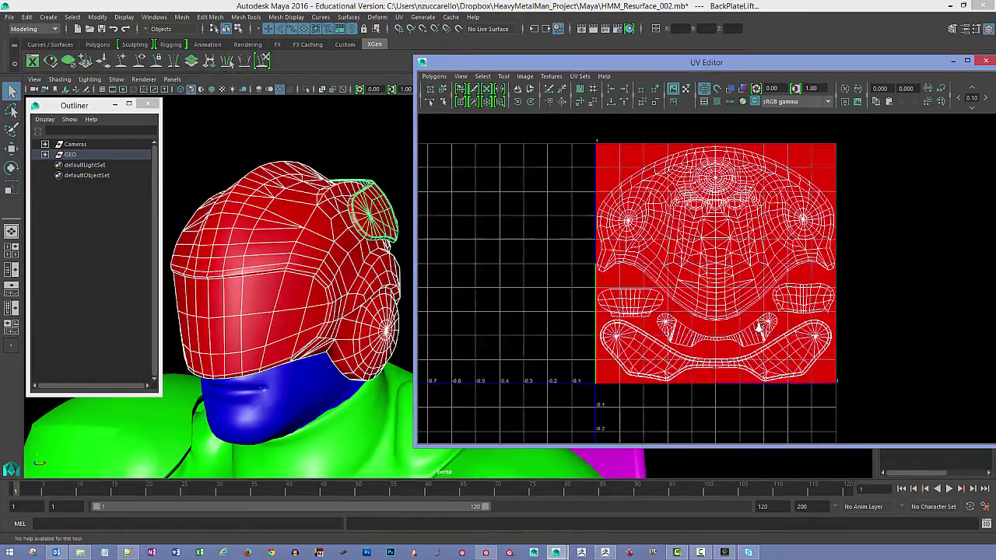
{"action": "scroll", "coordinate": [708, 401], "scroll_direction": "down", "scroll_amount": 2}
{"action": "scroll", "coordinate": [704, 391], "scroll_direction": "up", "scroll_amount": 2}
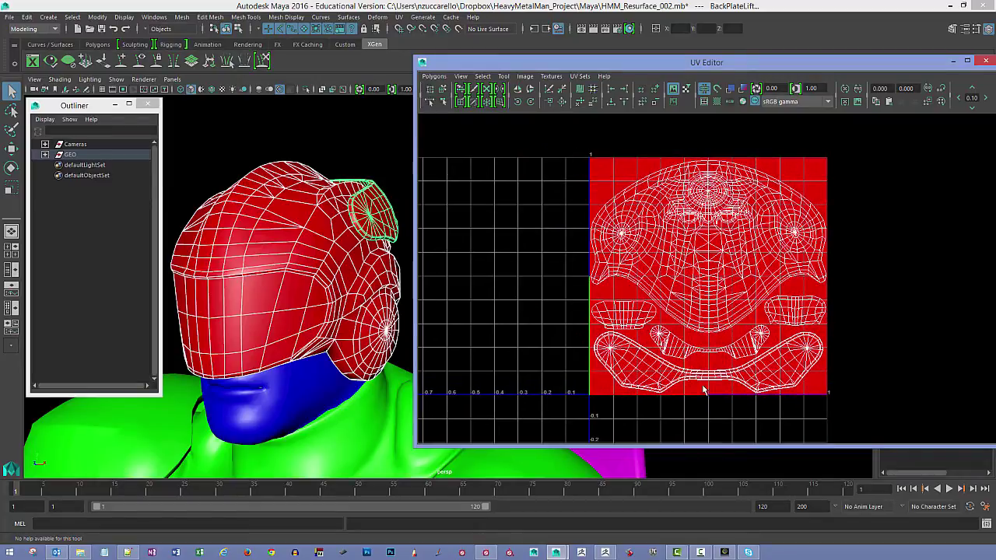
Alternate the selection between the helmet and the back plate to check that their UV shells are laid out separately
{"action": "left_click", "coordinate": [312, 133]}
{"action": "left_click", "coordinate": [250, 239]}
{"action": "left_click_drag", "start_coordinate": [250, 239], "coordinate": [306, 260], "text": "alt"}
{"action": "left_click", "coordinate": [340, 231]}
{"action": "left_click", "coordinate": [281, 156]}
{"action": "left_click", "coordinate": [290, 173]}
{"action": "left_click", "coordinate": [361, 199]}
{"action": "left_click", "coordinate": [288, 178]}
{"action": "left_click", "coordinate": [346, 201]}
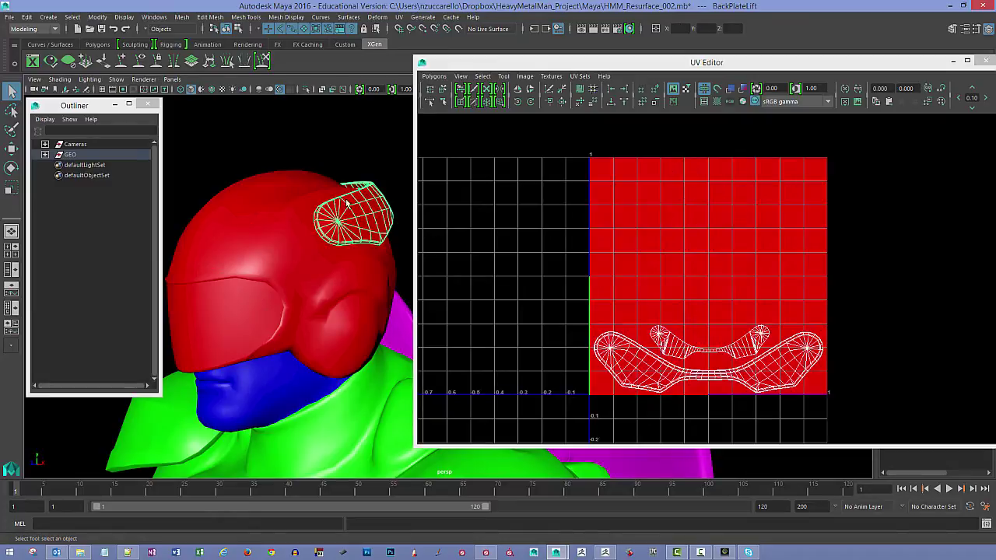
Close the UV Editor and clear the selection on the model
{"action": "left_click_drag", "start_coordinate": [781, 68], "coordinate": [570, 74]}
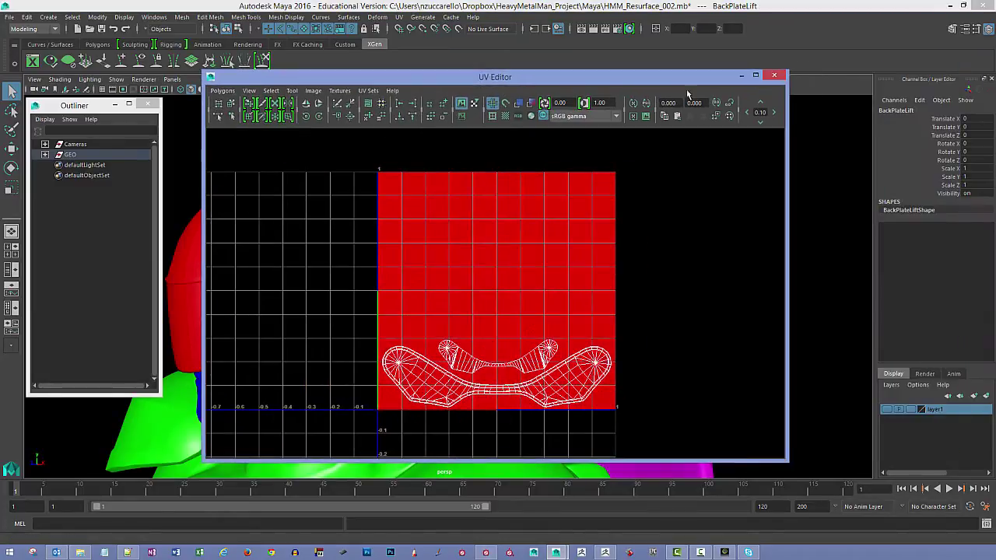
{"action": "left_click", "coordinate": [779, 72]}
{"action": "left_click", "coordinate": [440, 204]}
{"action": "left_click_drag", "start_coordinate": [441, 210], "coordinate": [498, 219], "text": "alt"}
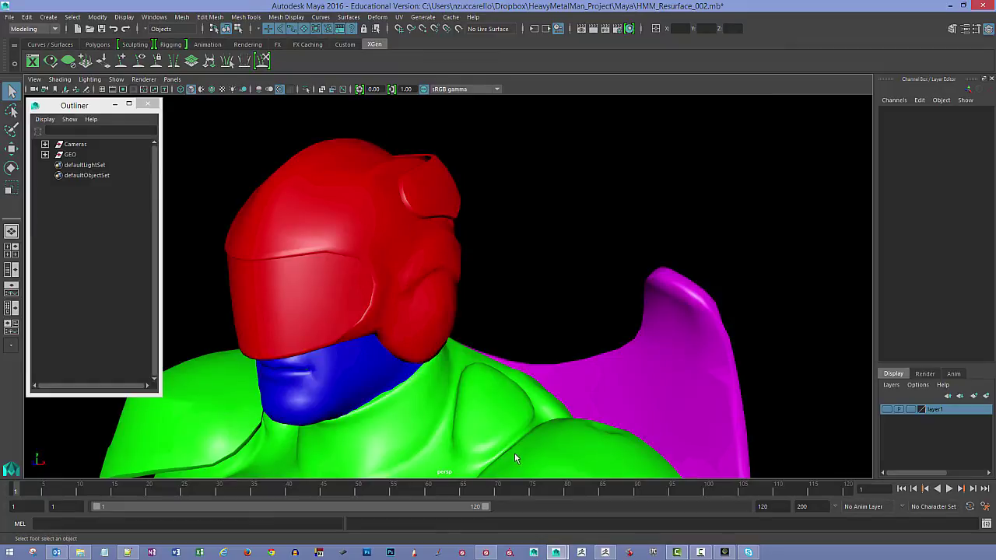
Switch to Substance Designer and examine the textured Helmet_ALL mesh from several angles in the 3D view
{"action": "left_click", "coordinate": [486, 552]}
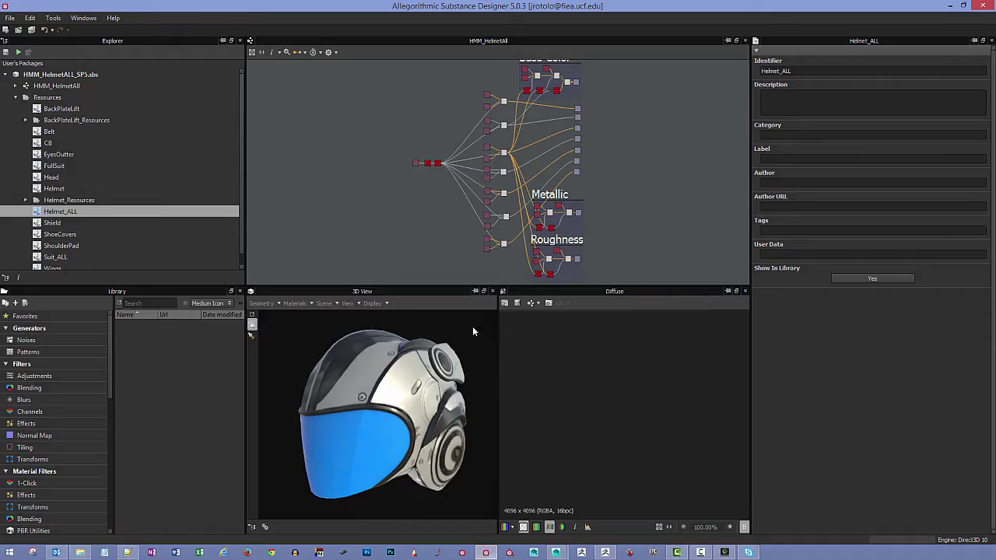
{"action": "left_click_drag", "start_coordinate": [461, 335], "coordinate": [405, 380]}
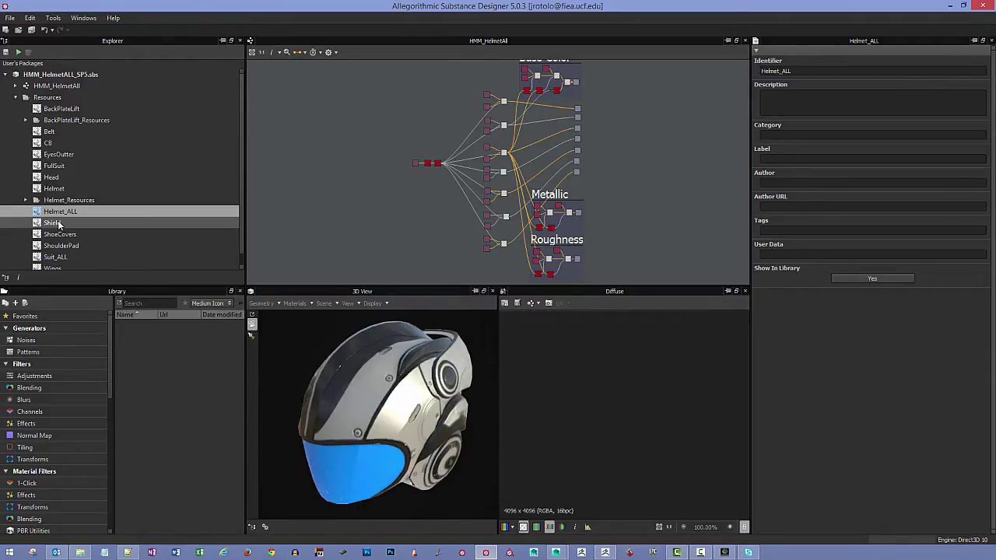
{"action": "mouse_move", "coordinate": [307, 346]}
{"action": "left_mouse_down"}
{"action": "mouse_move", "coordinate": [375, 382]}
{"action": "mouse_move", "coordinate": [295, 352]}
{"action": "mouse_move", "coordinate": [332, 366]}
{"action": "mouse_move", "coordinate": [300, 330]}
{"action": "mouse_move", "coordinate": [342, 338]}
{"action": "mouse_move", "coordinate": [301, 332]}
{"action": "left_mouse_up"}
{"action": "scroll", "coordinate": [332, 366], "scroll_direction": "down", "scroll_amount": 3}
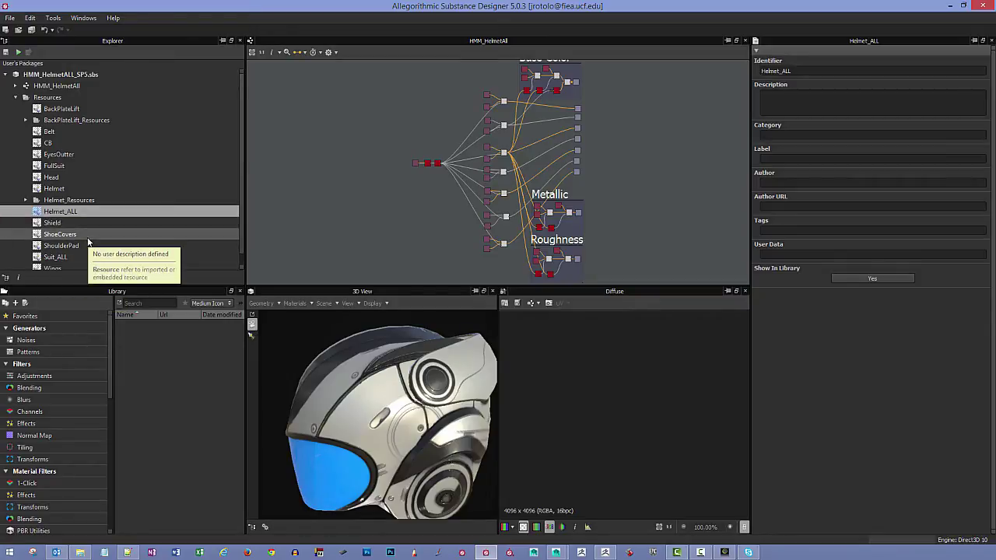
Load the Helmet, BackPlateLift and Helmet_ALL mesh resources into the 3D view one after another
{"action": "left_click_drag", "start_coordinate": [204, 271], "coordinate": [302, 358]}
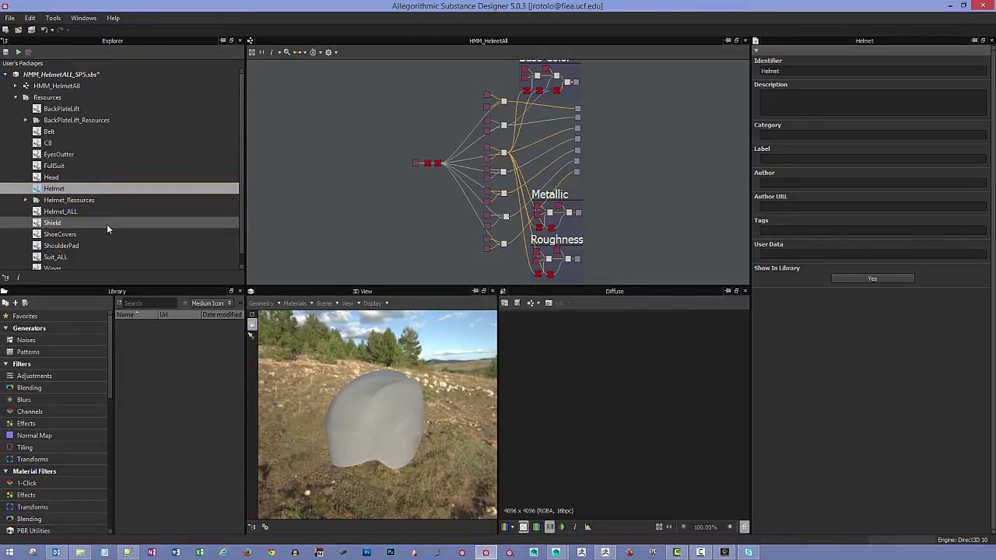
{"action": "left_click_drag", "start_coordinate": [61, 109], "coordinate": [426, 380]}
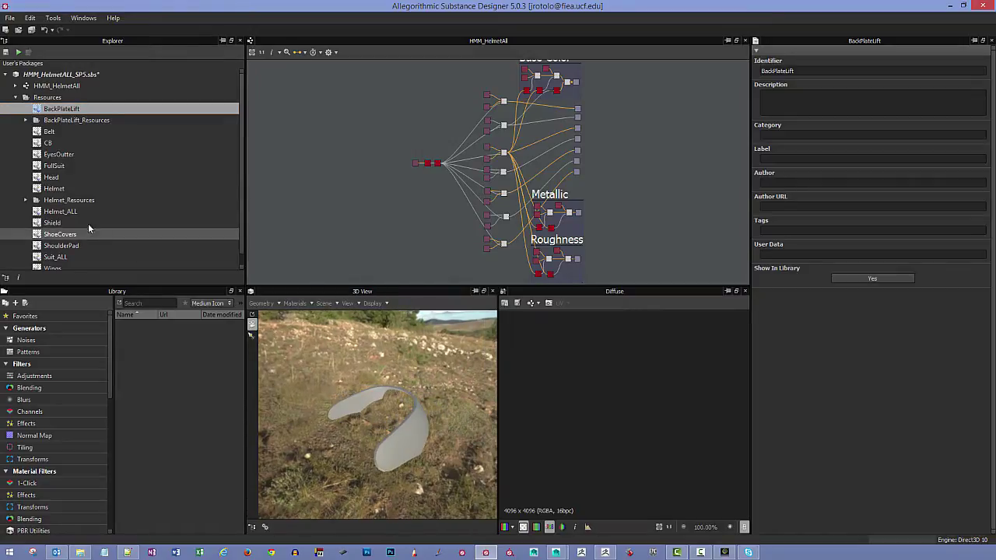
{"action": "left_click_drag", "start_coordinate": [60, 213], "coordinate": [334, 377]}
Examine the textured combined helmet and its back plate from the side and front
{"action": "left_click_drag", "start_coordinate": [297, 349], "coordinate": [343, 335]}
{"action": "left_click_drag", "start_coordinate": [507, 408], "coordinate": [363, 380]}
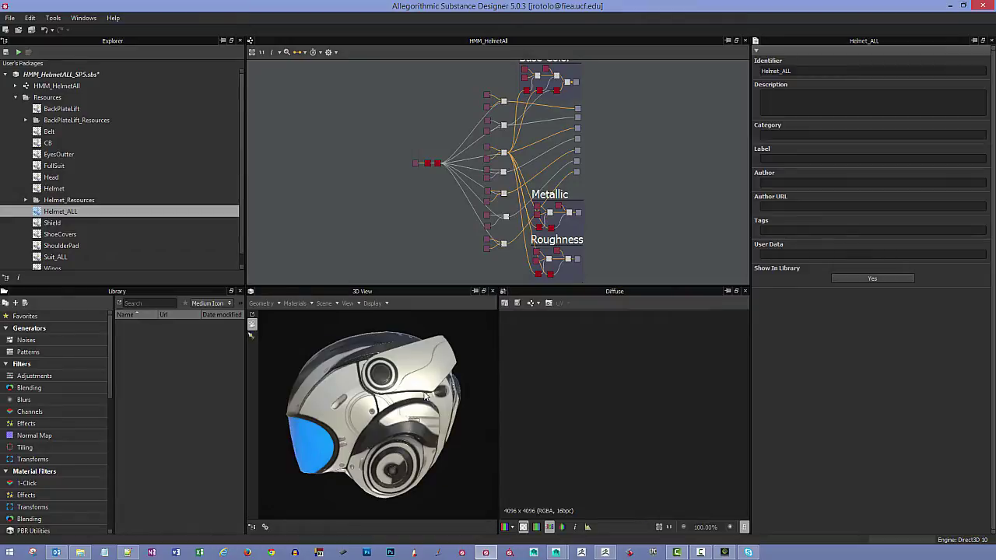
{"action": "left_click_drag", "start_coordinate": [390, 369], "coordinate": [450, 379]}
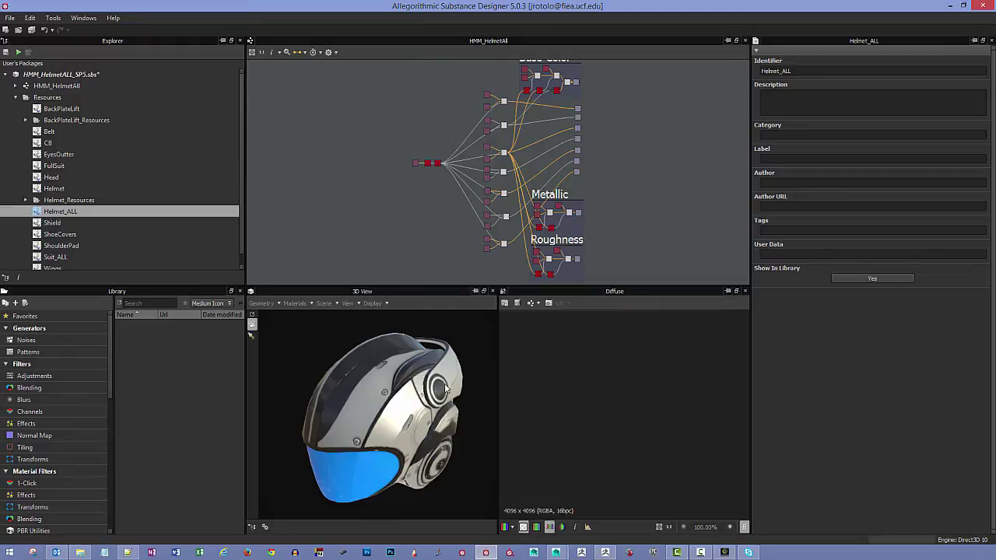
{"action": "left_click_drag", "start_coordinate": [439, 370], "coordinate": [457, 364]}
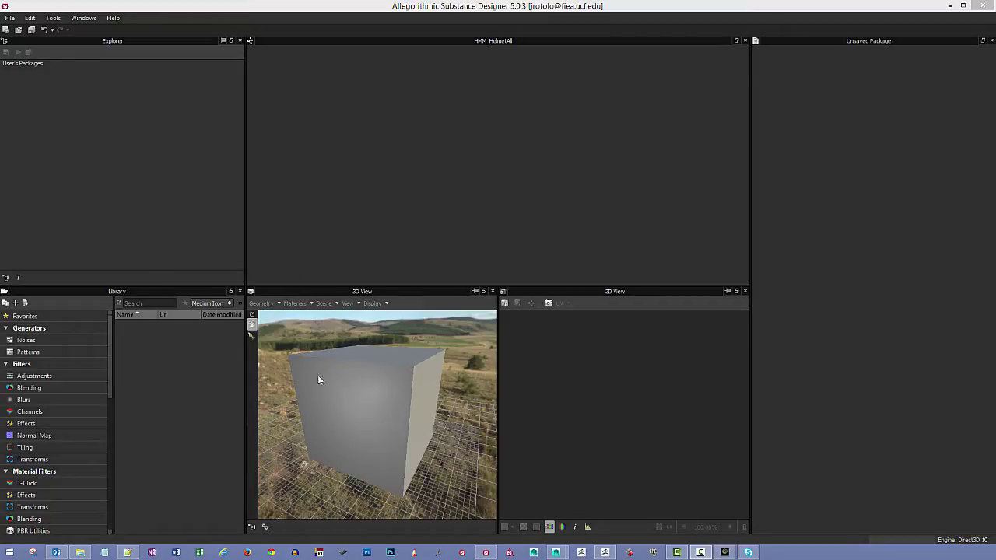
Start a new substance graph and name it Helmet
{"action": "left_click", "coordinate": [6, 31]}
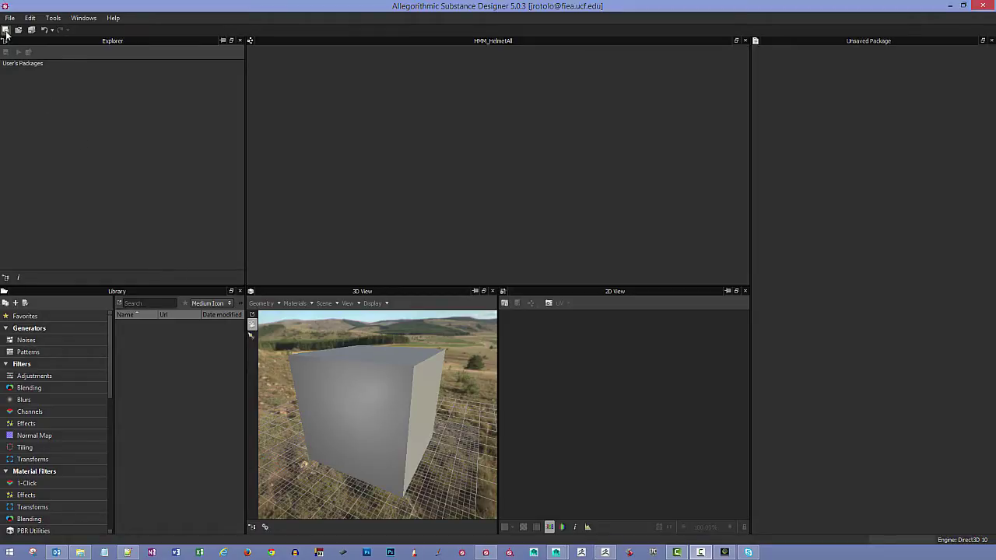
{"action": "left_click_drag", "start_coordinate": [376, 156], "coordinate": [166, 101]}
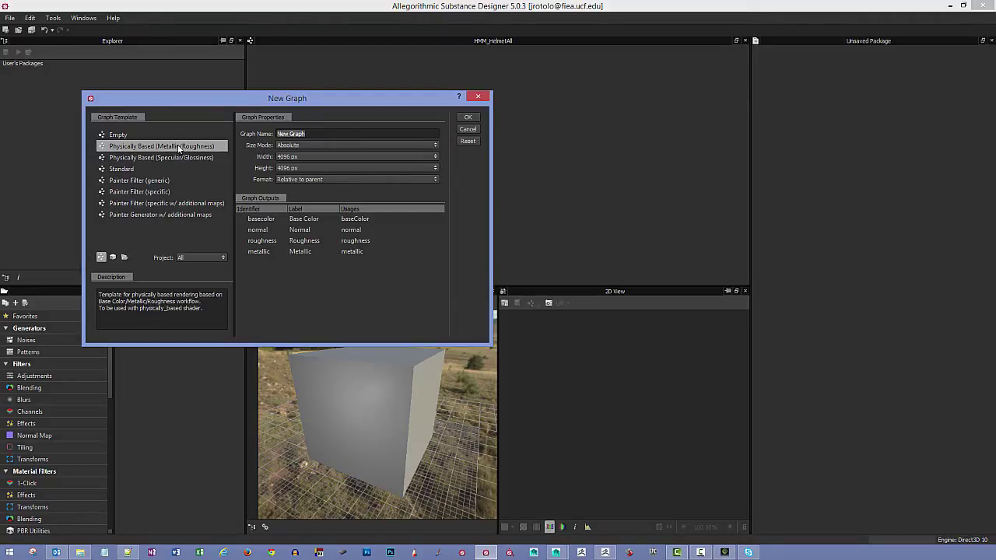
{"action": "left_click", "coordinate": [330, 136]}
{"action": "left_click_drag", "start_coordinate": [331, 135], "coordinate": [255, 132]}
{"action": "type", "text": "Helmet"}
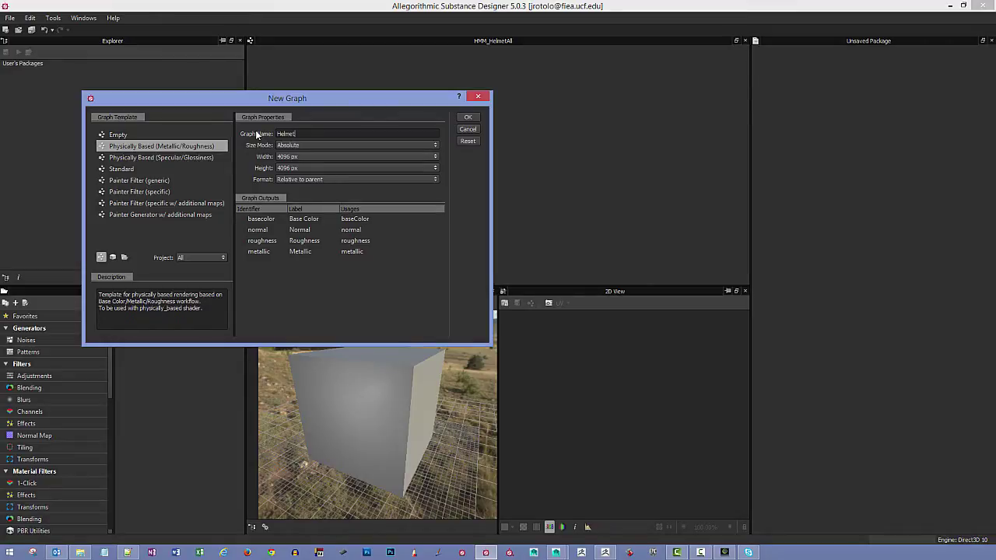
Choose the Absolute size mode and the Relative to parent format for the new graph
{"action": "left_click", "coordinate": [311, 144]}
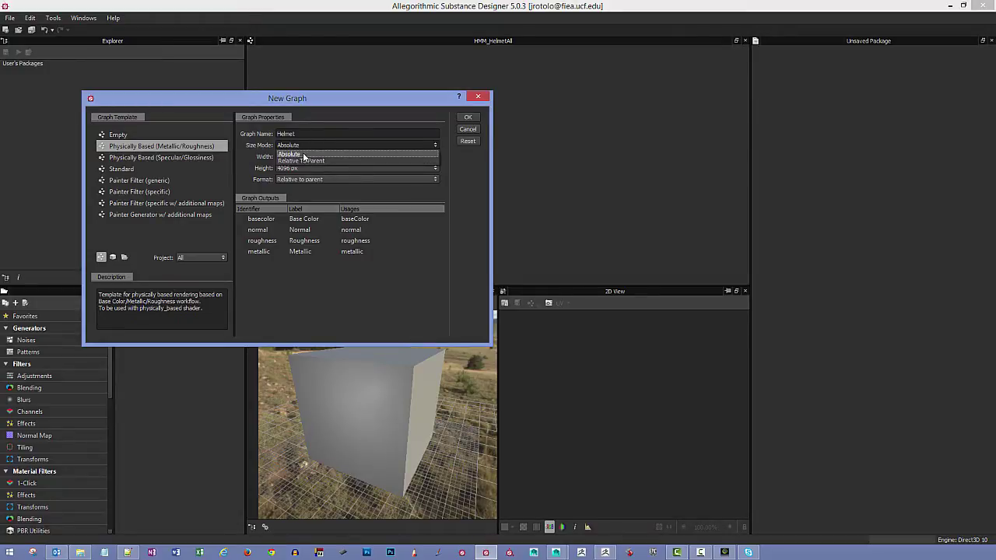
{"action": "left_click", "coordinate": [303, 155]}
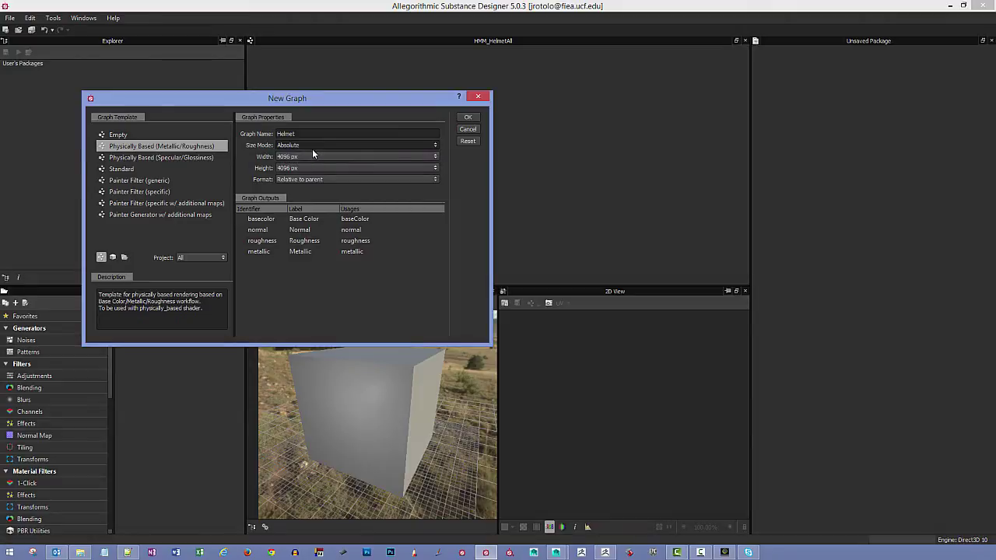
{"action": "left_click", "coordinate": [320, 179]}
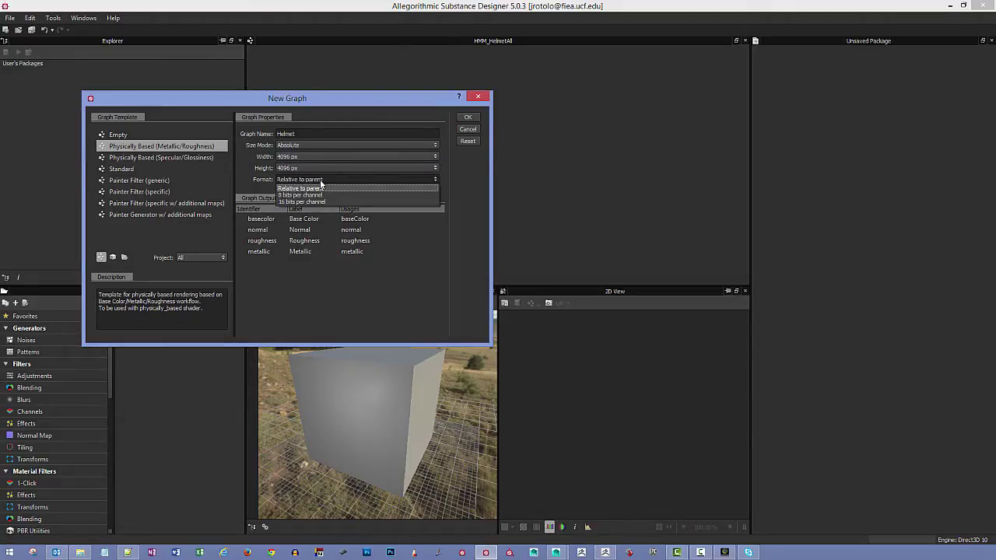
{"action": "left_click", "coordinate": [324, 187]}
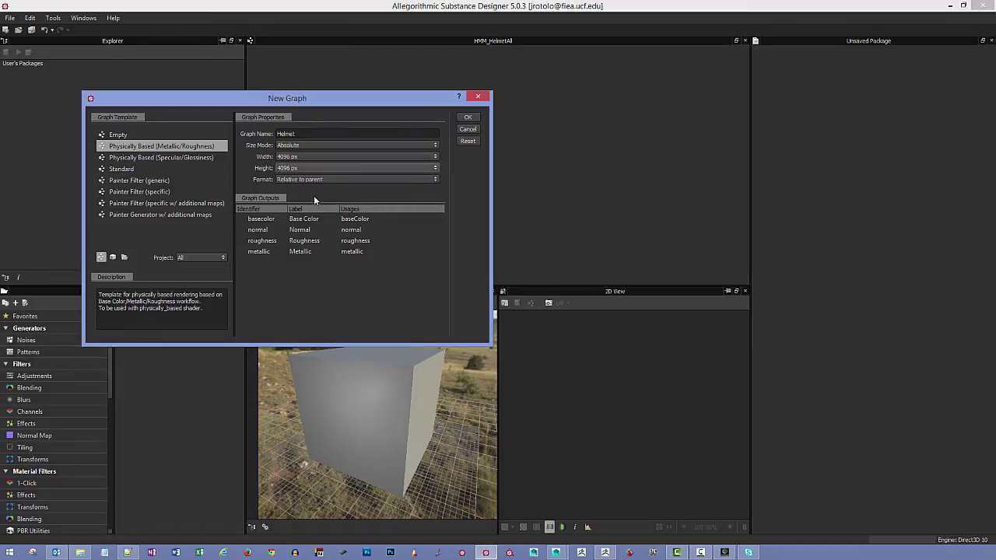
Compare the outputs and descriptions of the Specular/Glossiness, Standard, Painter Filter and Painter Generator graph templates
{"action": "left_click", "coordinate": [148, 157]}
{"action": "left_click", "coordinate": [134, 169]}
{"action": "left_click", "coordinate": [126, 180]}
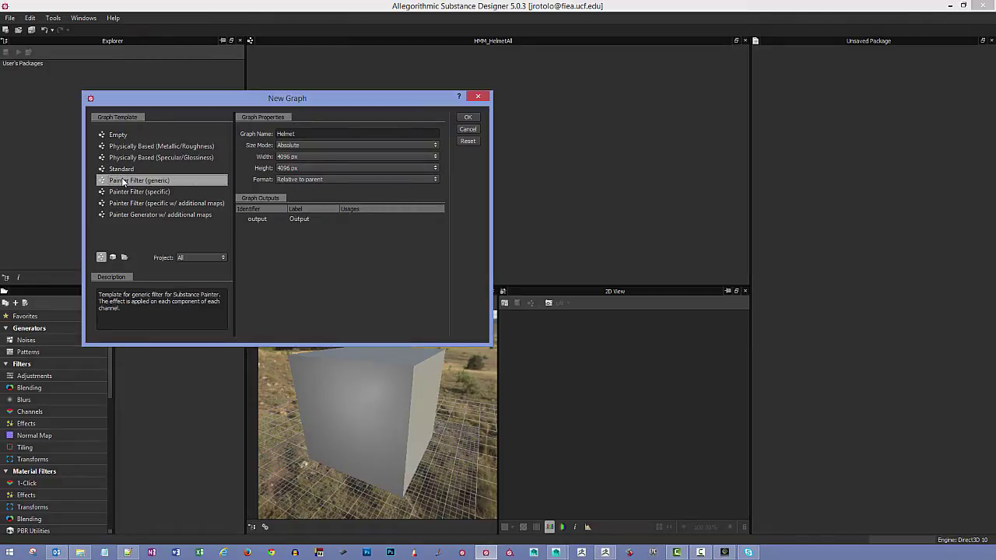
{"action": "left_click", "coordinate": [123, 191]}
{"action": "left_click", "coordinate": [129, 203]}
{"action": "left_click", "coordinate": [133, 214]}
{"action": "left_click", "coordinate": [136, 203]}
{"action": "left_click", "coordinate": [137, 191]}
{"action": "left_click", "coordinate": [133, 179]}
{"action": "left_click", "coordinate": [129, 169]}
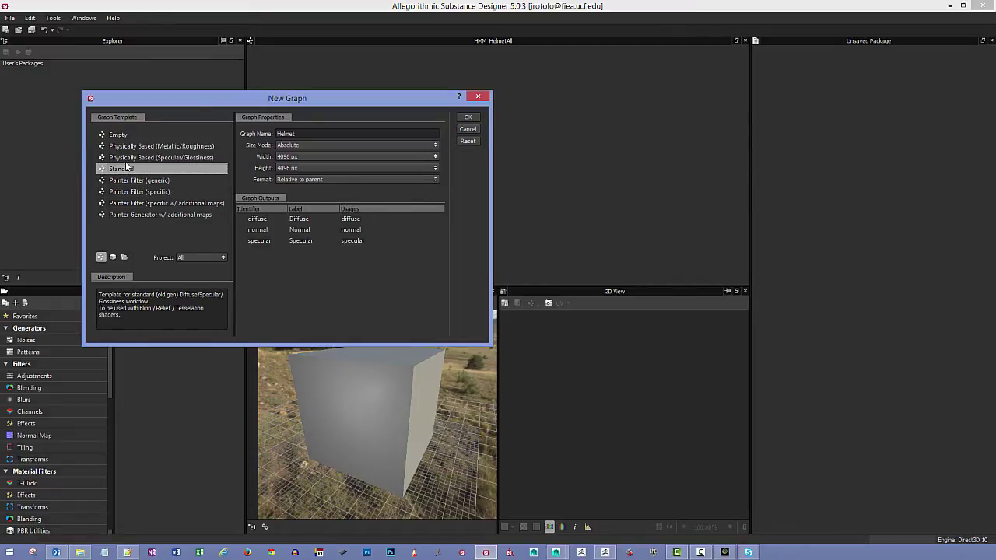
{"action": "left_click", "coordinate": [128, 157]}
Create the graph from the Physically Based (Metallic/Roughness) template and expand its list of outputs in the package
{"action": "left_click", "coordinate": [139, 146]}
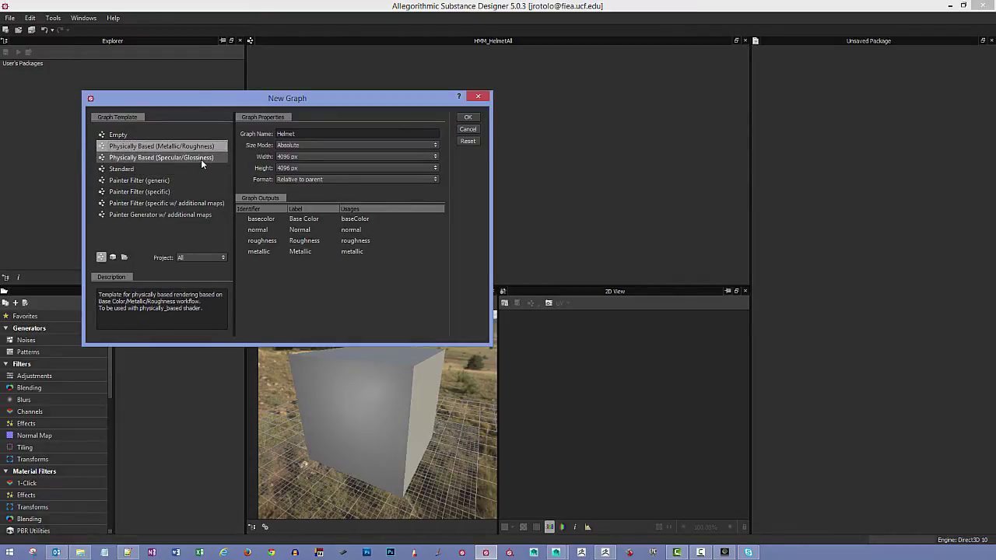
{"action": "left_click", "coordinate": [467, 117]}
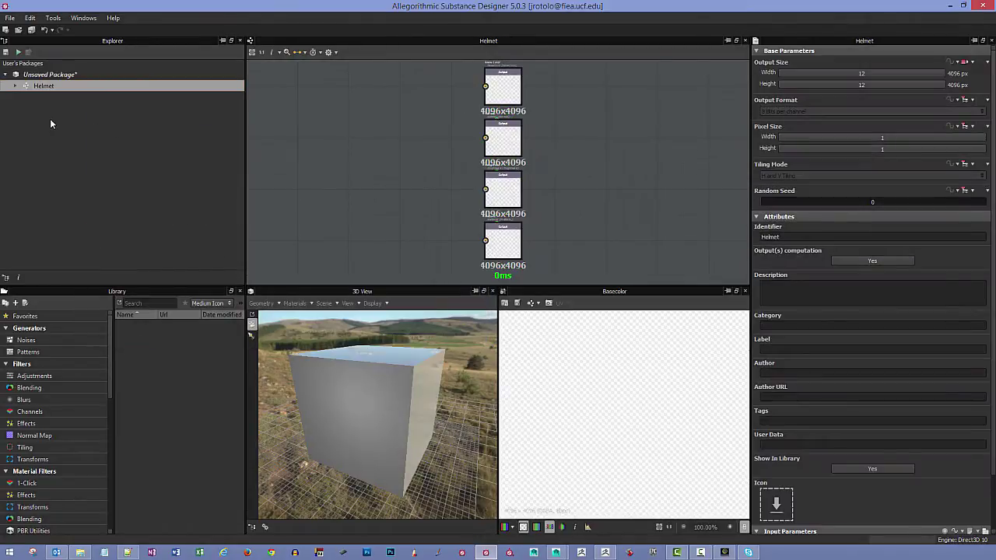
{"action": "left_click", "coordinate": [15, 87]}
Examine the base color, normal, roughness and metallic output nodes in the Helmet graph
{"action": "middle_click_drag", "start_coordinate": [473, 133], "coordinate": [463, 149]}
{"action": "scroll", "coordinate": [463, 148], "scroll_direction": "down", "scroll_amount": 3}
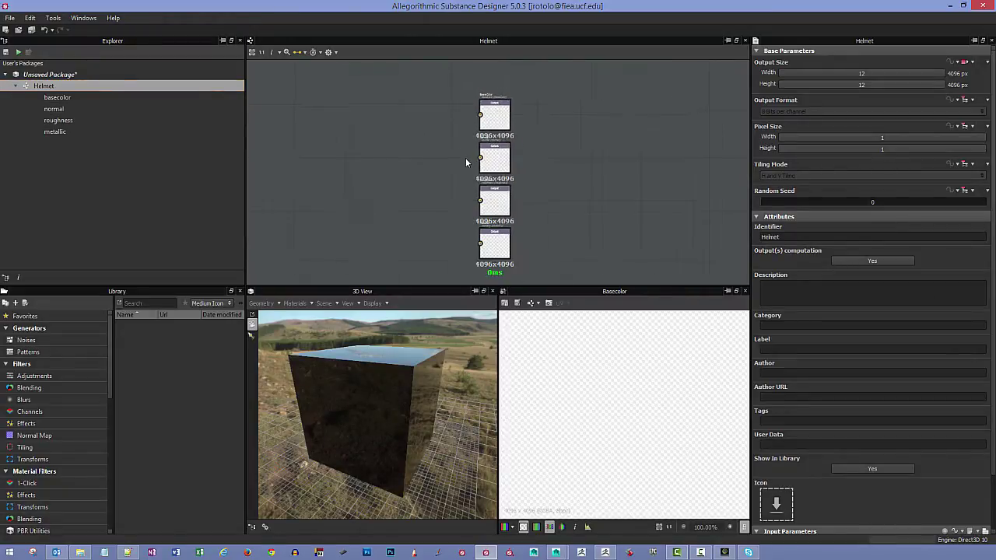
{"action": "scroll", "coordinate": [532, 142], "scroll_direction": "up", "scroll_amount": 5}
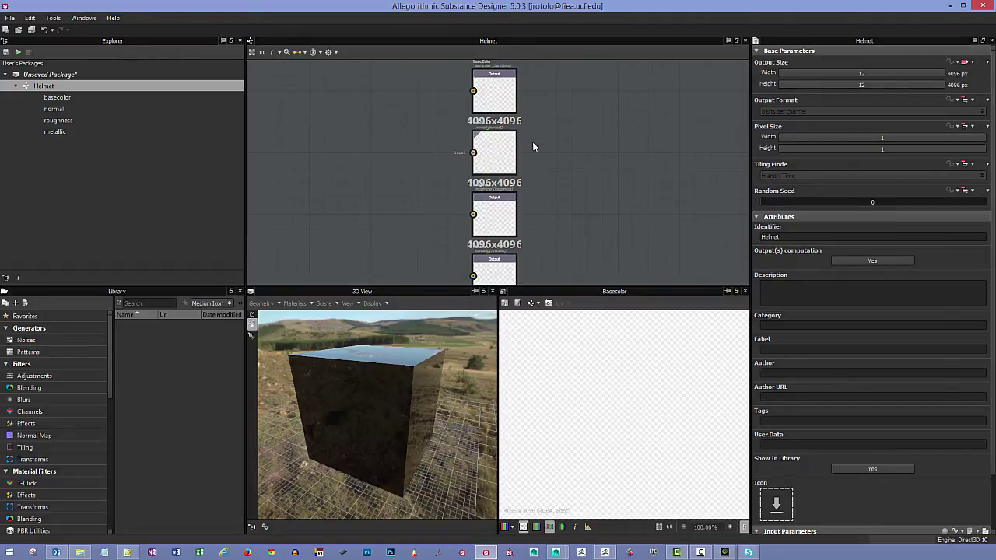
{"action": "scroll", "coordinate": [518, 195], "scroll_direction": "down", "scroll_amount": 3}
{"action": "scroll", "coordinate": [519, 193], "scroll_direction": "up", "scroll_amount": 2}
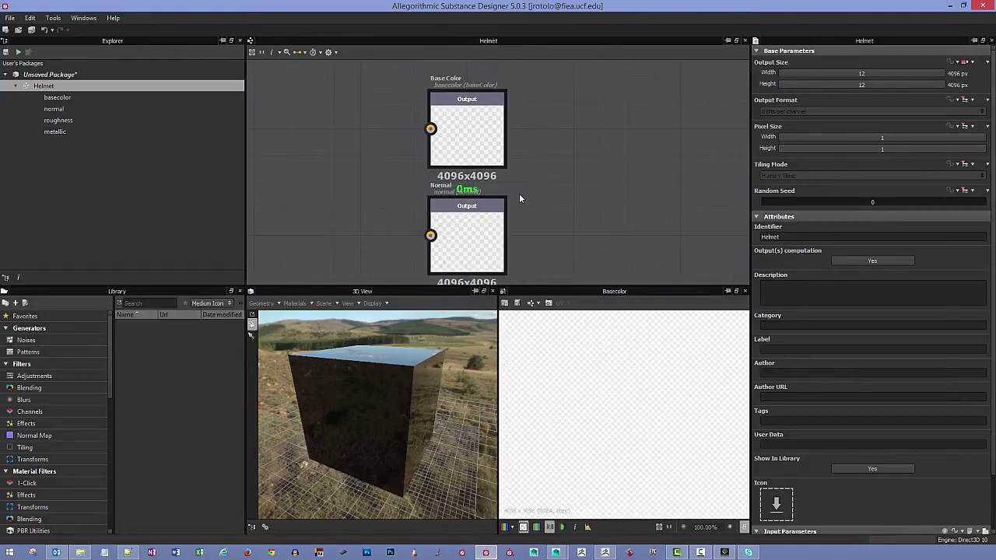
{"action": "scroll", "coordinate": [544, 187], "scroll_direction": "down", "scroll_amount": 2}
{"action": "scroll", "coordinate": [509, 148], "scroll_direction": "up", "scroll_amount": 4}
{"action": "scroll", "coordinate": [532, 181], "scroll_direction": "down", "scroll_amount": 1}
{"action": "scroll", "coordinate": [521, 158], "scroll_direction": "up", "scroll_amount": 1}
{"action": "scroll", "coordinate": [545, 194], "scroll_direction": "down", "scroll_amount": 3}
{"action": "scroll", "coordinate": [546, 199], "scroll_direction": "up", "scroll_amount": 4}
{"action": "scroll", "coordinate": [492, 107], "scroll_direction": "down", "scroll_amount": 4}
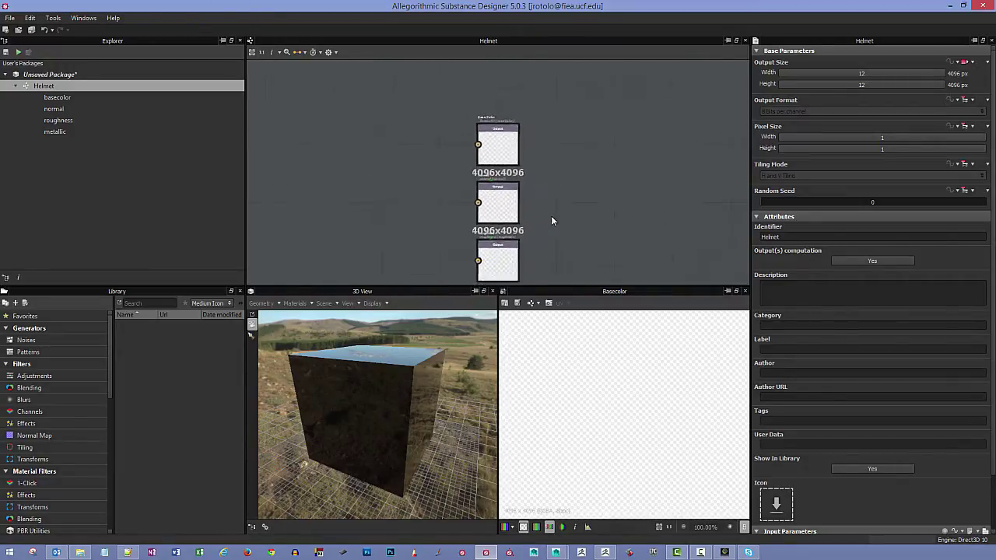
{"action": "scroll", "coordinate": [552, 218], "scroll_direction": "up", "scroll_amount": 2}
{"action": "right_click", "coordinate": [537, 156]}
{"action": "middle_click_drag", "start_coordinate": [537, 156], "coordinate": [550, 218]}
{"action": "scroll", "coordinate": [551, 218], "scroll_direction": "up", "scroll_amount": 2}
{"action": "scroll", "coordinate": [540, 220], "scroll_direction": "down", "scroll_amount": 3}
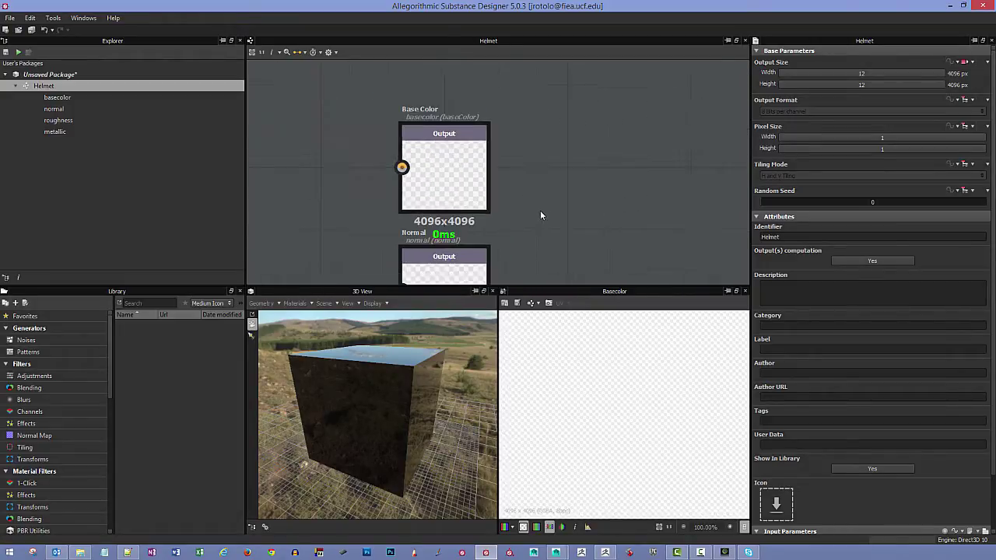
{"action": "scroll", "coordinate": [550, 205], "scroll_direction": "up", "scroll_amount": 2}
{"action": "middle_click_drag", "start_coordinate": [590, 191], "coordinate": [589, 189]}
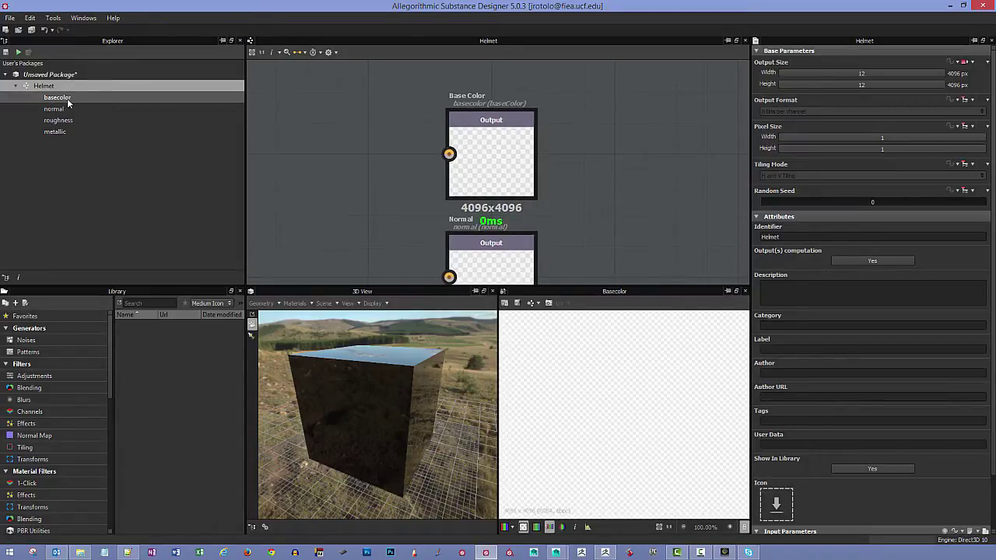
{"action": "middle_click_drag", "start_coordinate": [396, 207], "coordinate": [430, 155]}
{"action": "middle_click_drag", "start_coordinate": [383, 210], "coordinate": [421, 95]}
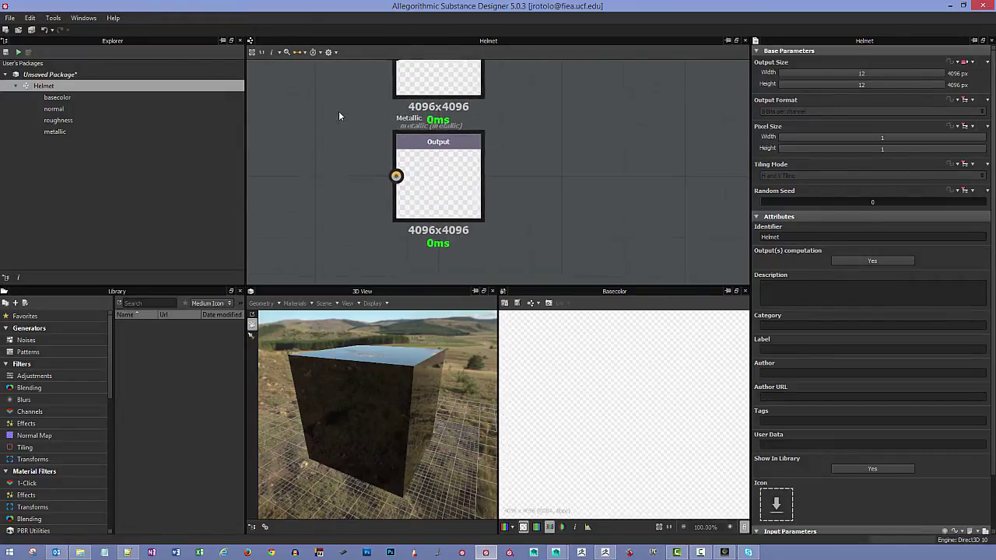
{"action": "scroll", "coordinate": [388, 194], "scroll_direction": "down", "scroll_amount": 2}
{"action": "middle_click_drag", "start_coordinate": [341, 107], "coordinate": [402, 153]}
{"action": "scroll", "coordinate": [351, 164], "scroll_direction": "down", "scroll_amount": 2}
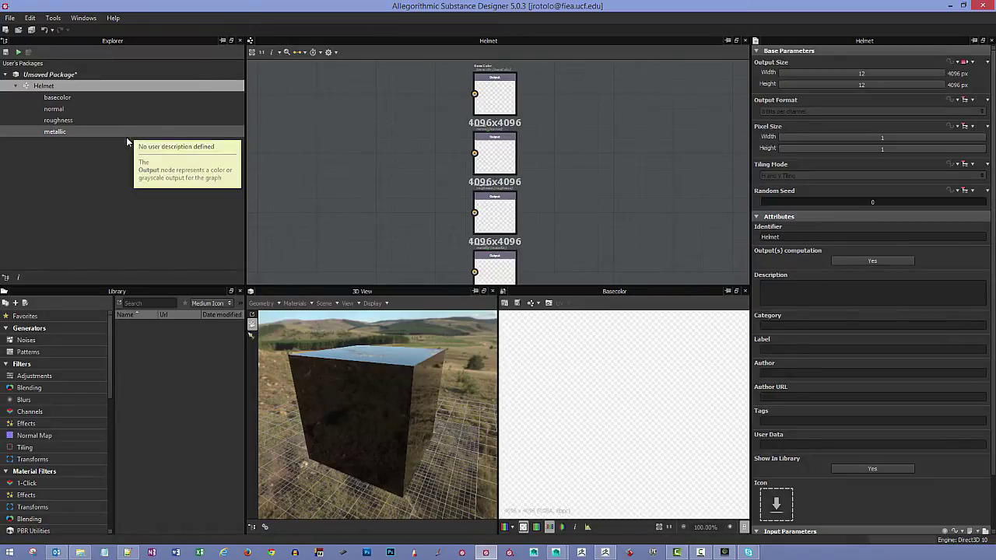
Save the unsaved package to the Desktop as Helmet.sbs
{"action": "left_click", "coordinate": [53, 76]}
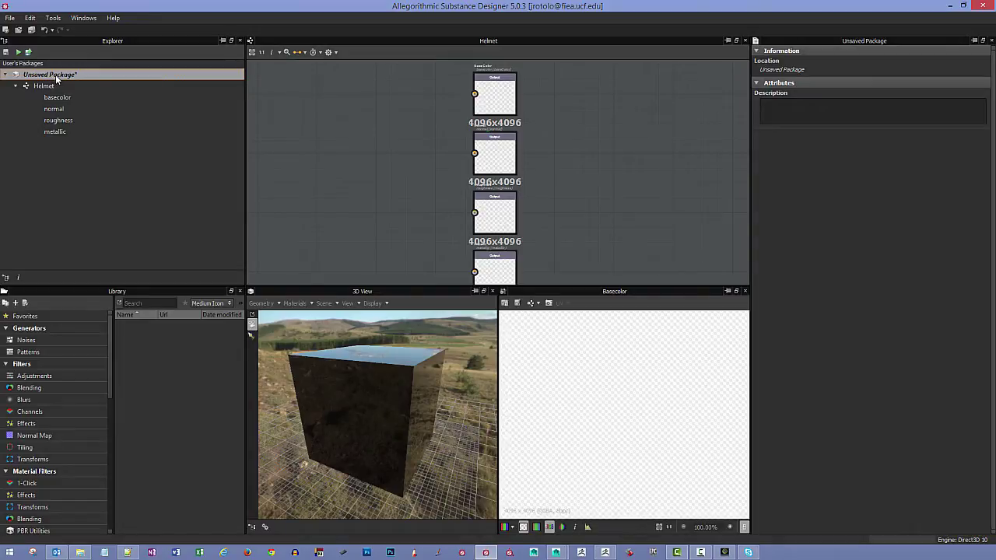
{"action": "right_click", "coordinate": [55, 74]}
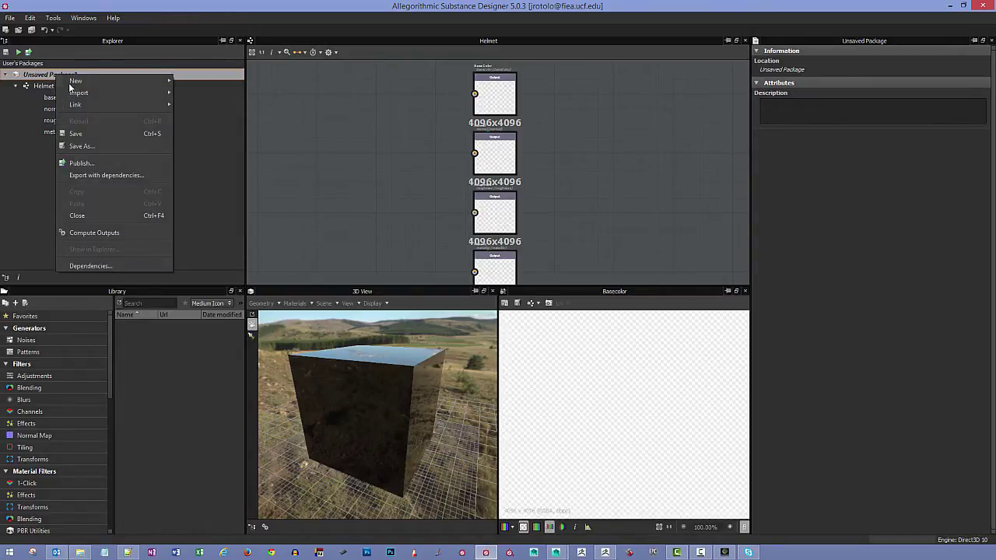
{"action": "left_click", "coordinate": [88, 147]}
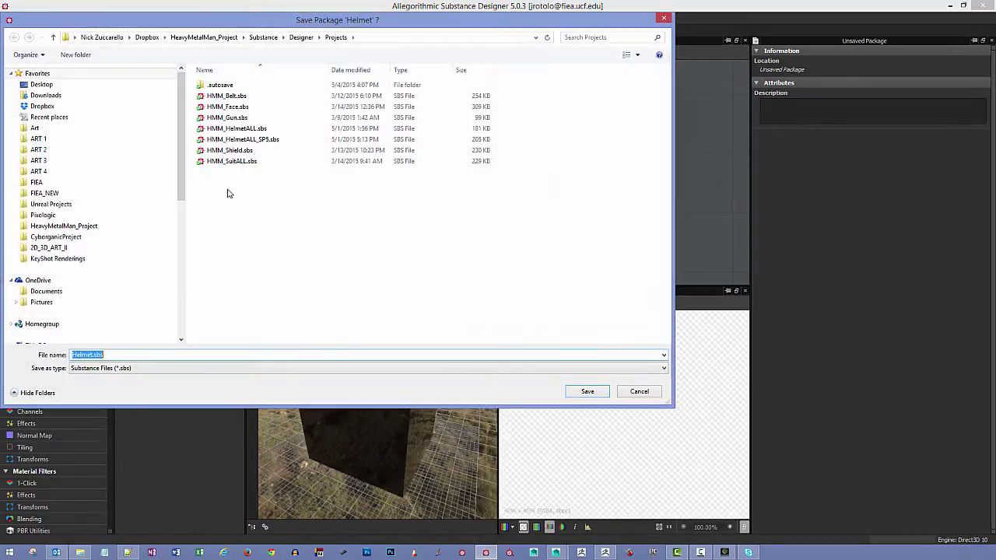
{"action": "left_click", "coordinate": [41, 84]}
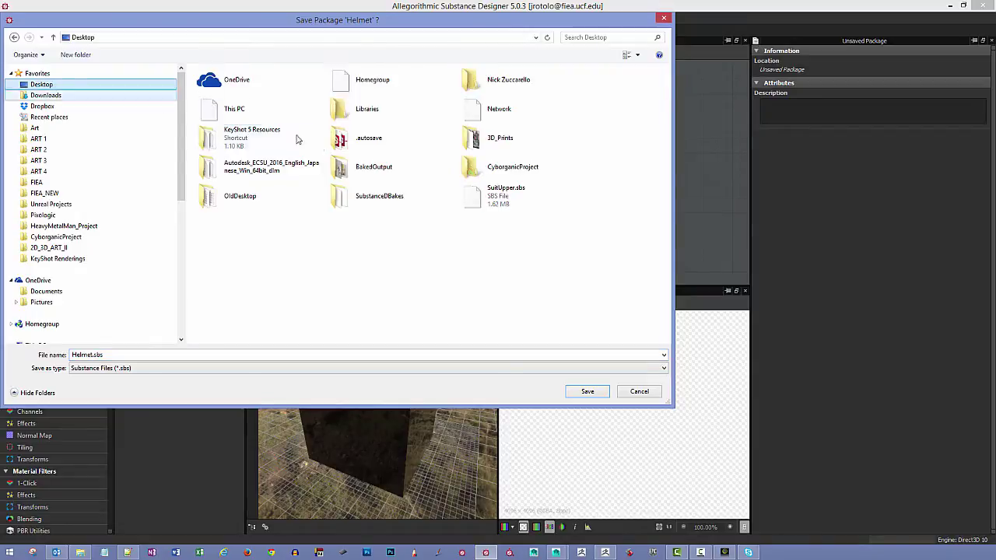
{"action": "left_click", "coordinate": [131, 355]}
{"action": "left_click", "coordinate": [585, 392]}
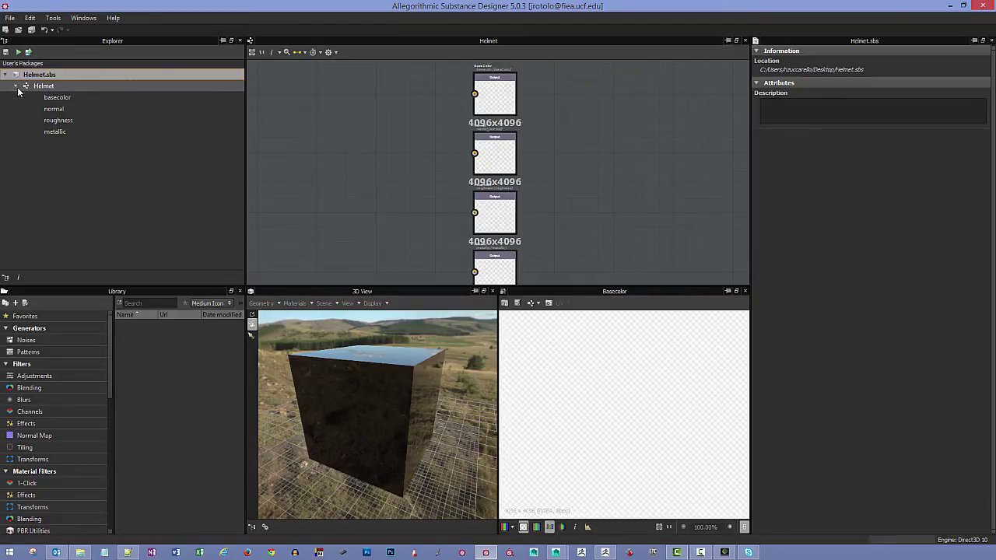
Add a new folder to the Helmet.sbs package and name it resources
{"action": "right_click", "coordinate": [48, 74]}
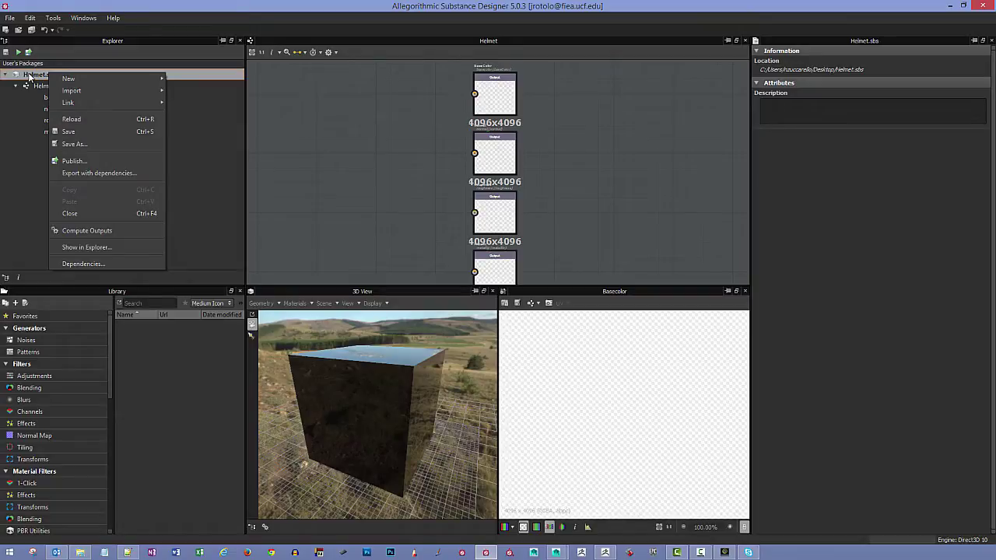
{"action": "mouse_move", "coordinate": [95, 79]}
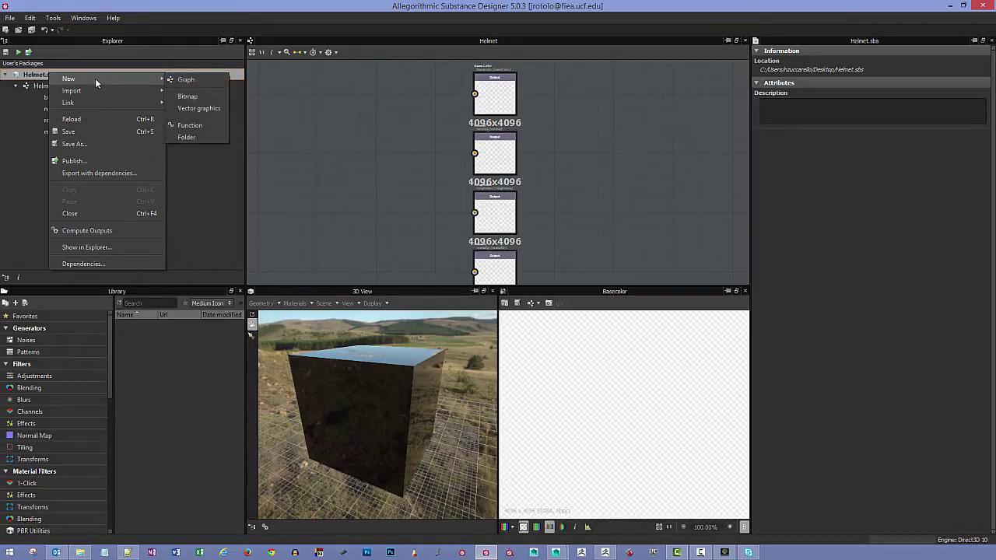
{"action": "left_click", "coordinate": [188, 137]}
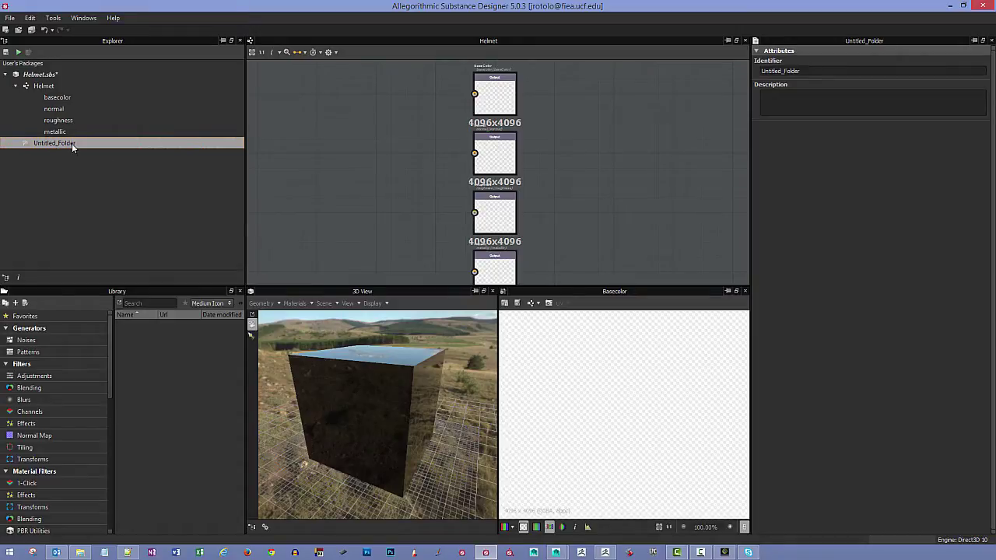
{"action": "right_click", "coordinate": [74, 143]}
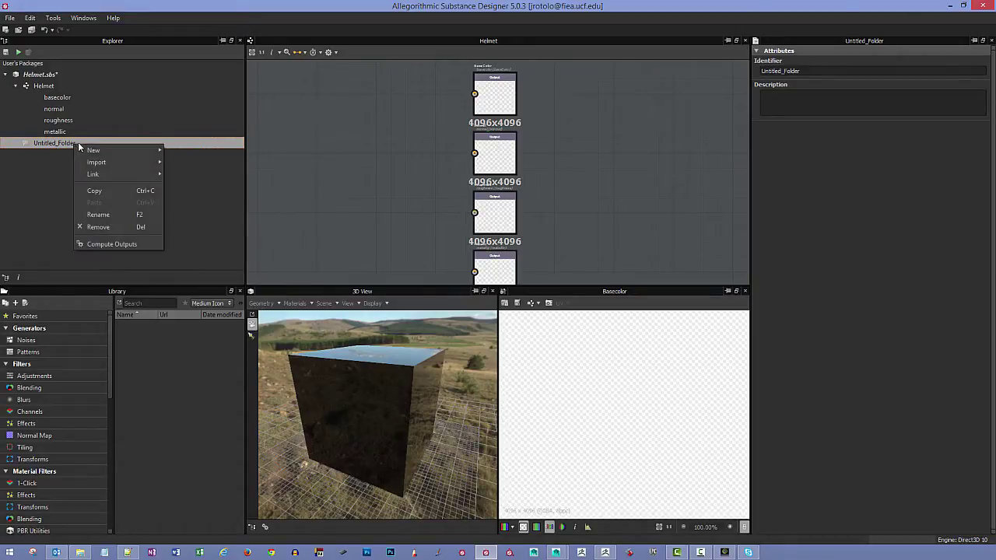
{"action": "left_click", "coordinate": [132, 215]}
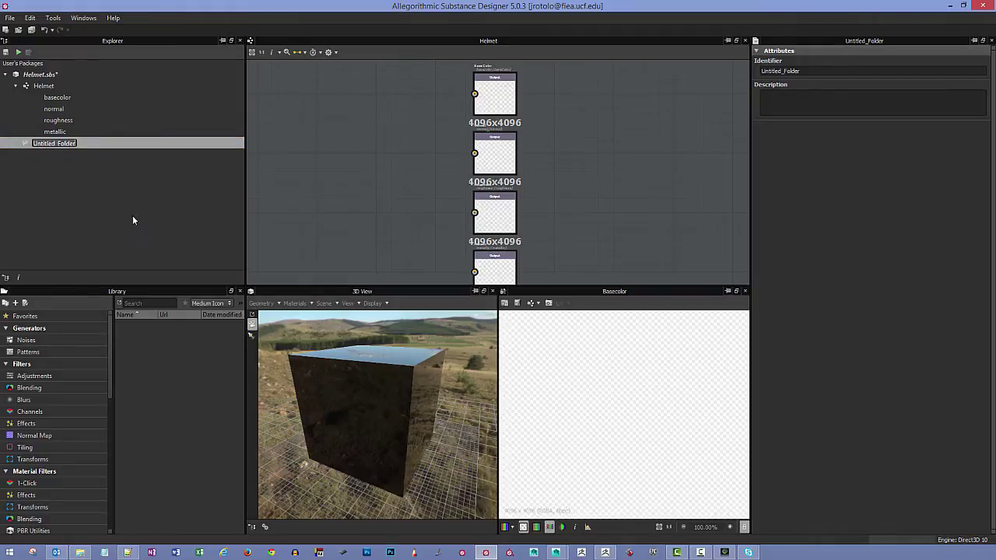
{"action": "type", "text": "resources"}
{"action": "key", "text": "Return"}
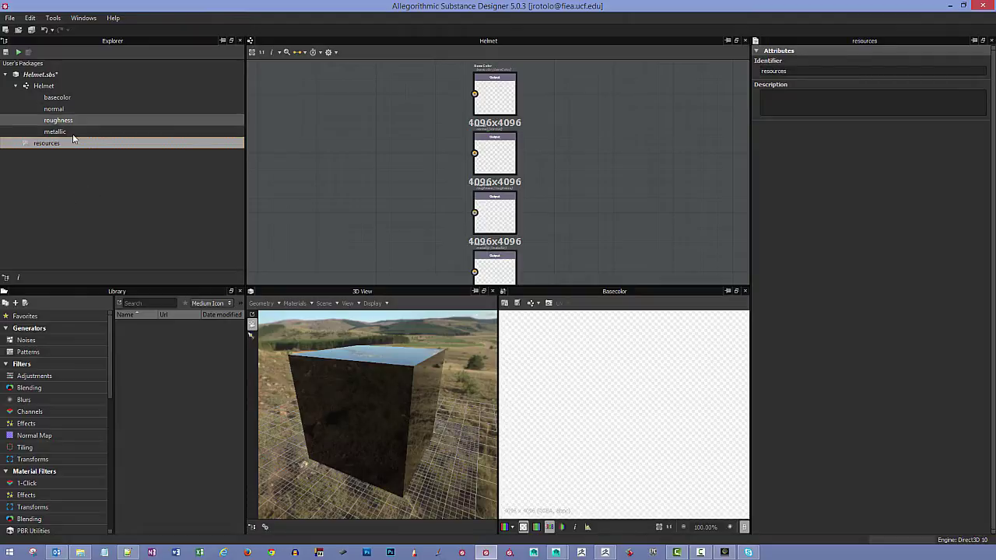
Link the 3D mesh HMM_Helmet_Hi_NoDeci.FBX from the HeavyMetalMan_Project FBX folder into the resources folder
{"action": "left_click", "coordinate": [61, 170]}
{"action": "left_click", "coordinate": [51, 145]}
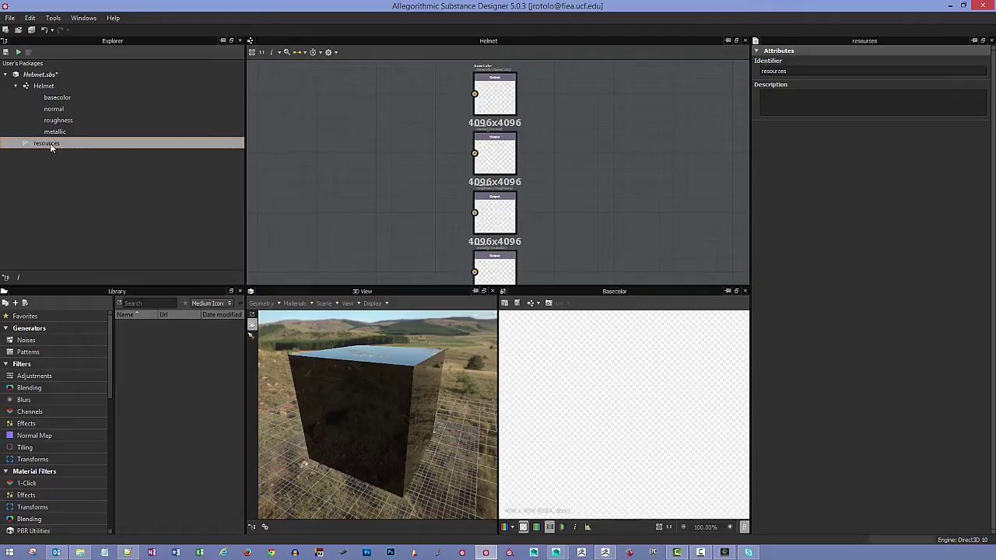
{"action": "right_click", "coordinate": [50, 148]}
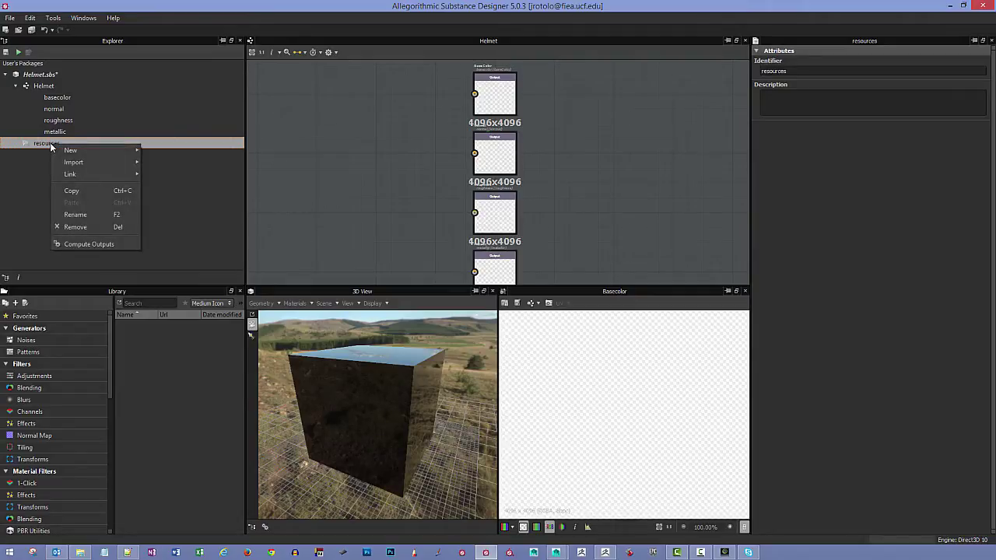
{"action": "mouse_move", "coordinate": [112, 172]}
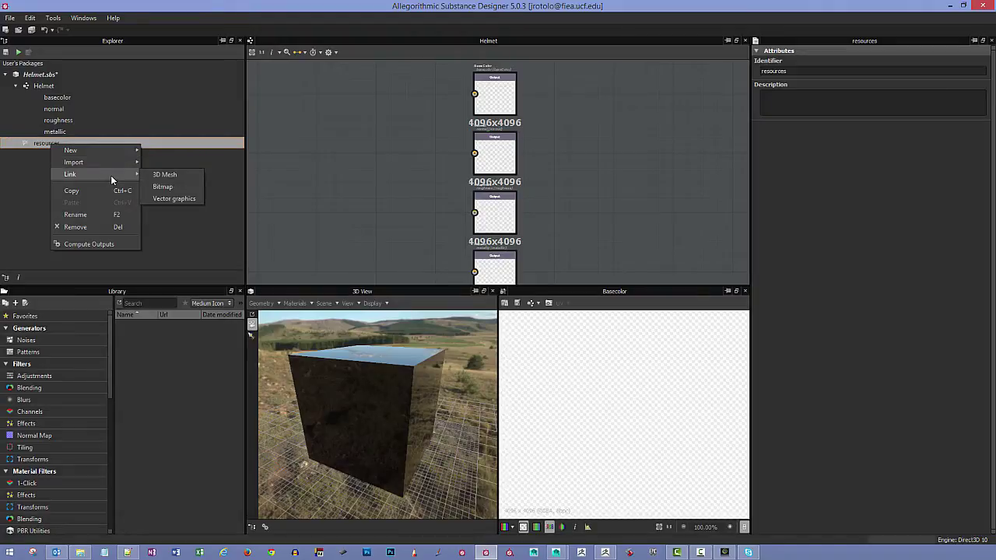
{"action": "left_click", "coordinate": [171, 176]}
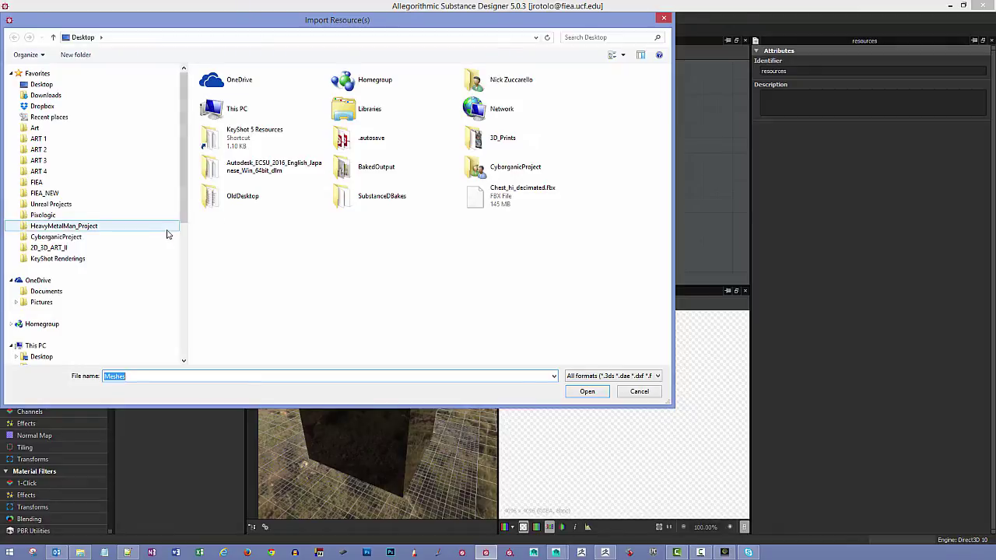
{"action": "left_click", "coordinate": [132, 226]}
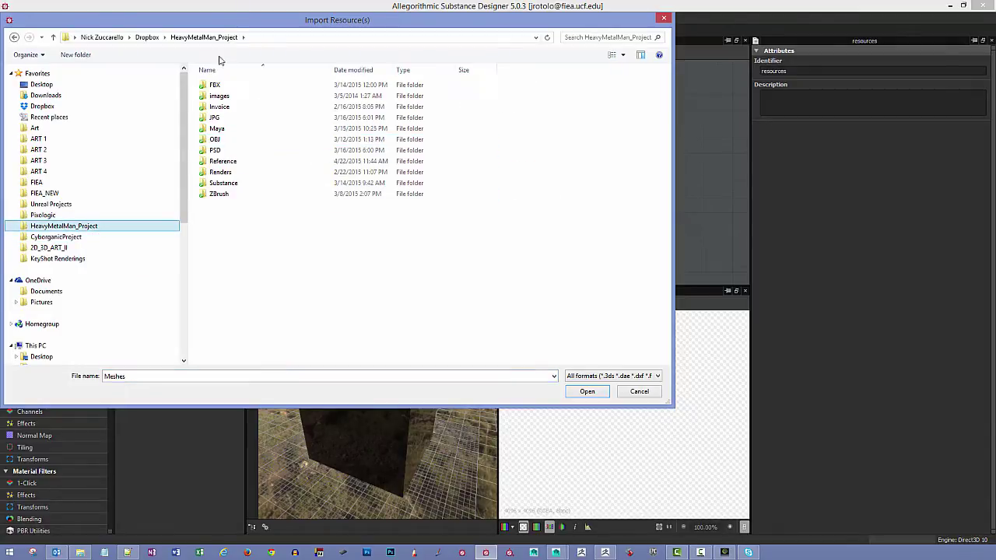
{"action": "double_click", "coordinate": [277, 125]}
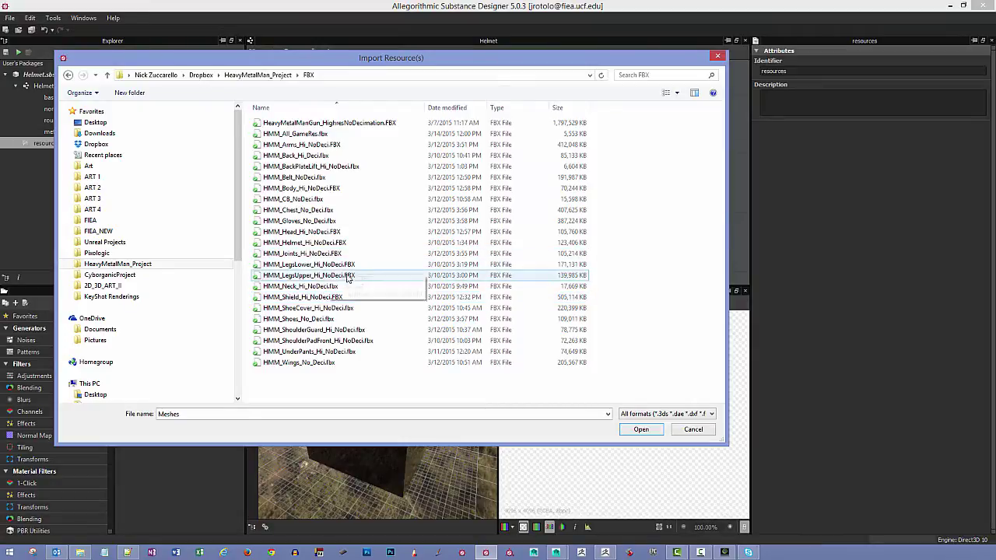
{"action": "left_click", "coordinate": [303, 242]}
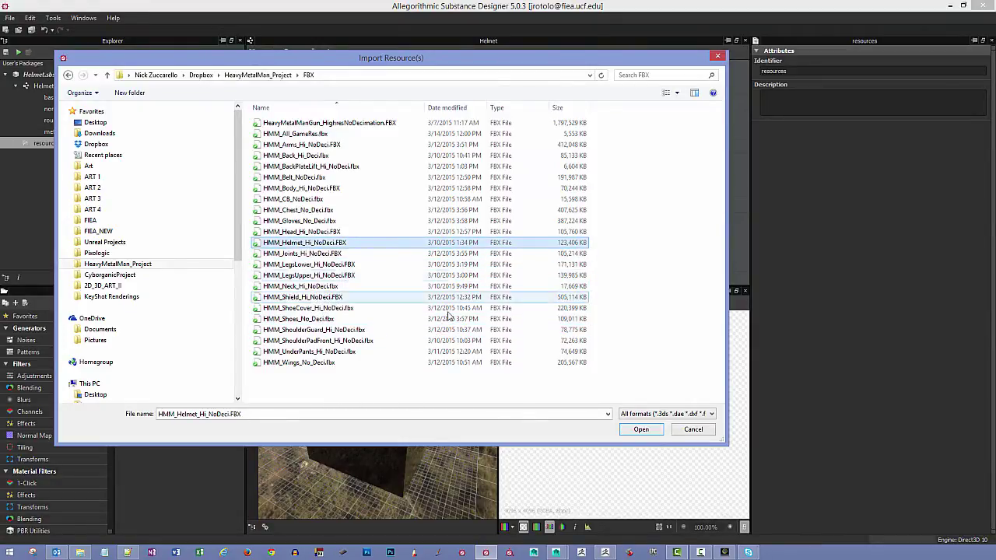
{"action": "left_click", "coordinate": [641, 430]}
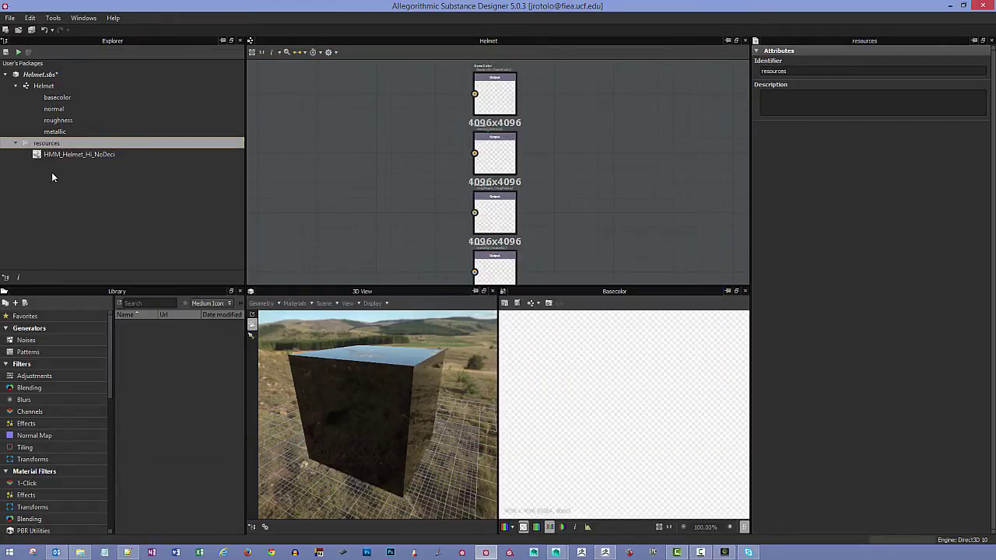
Display the linked HMM_Helmet_Hi_NoDeci mesh in the 3D view and inspect it from several angles
{"action": "left_click_drag", "start_coordinate": [47, 156], "coordinate": [423, 385]}
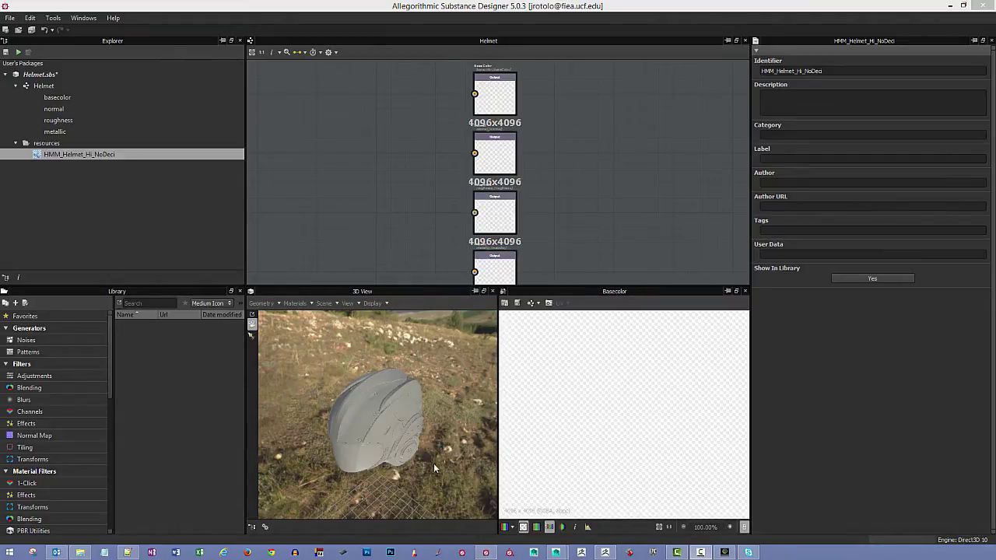
{"action": "left_click_drag", "start_coordinate": [460, 419], "coordinate": [438, 374]}
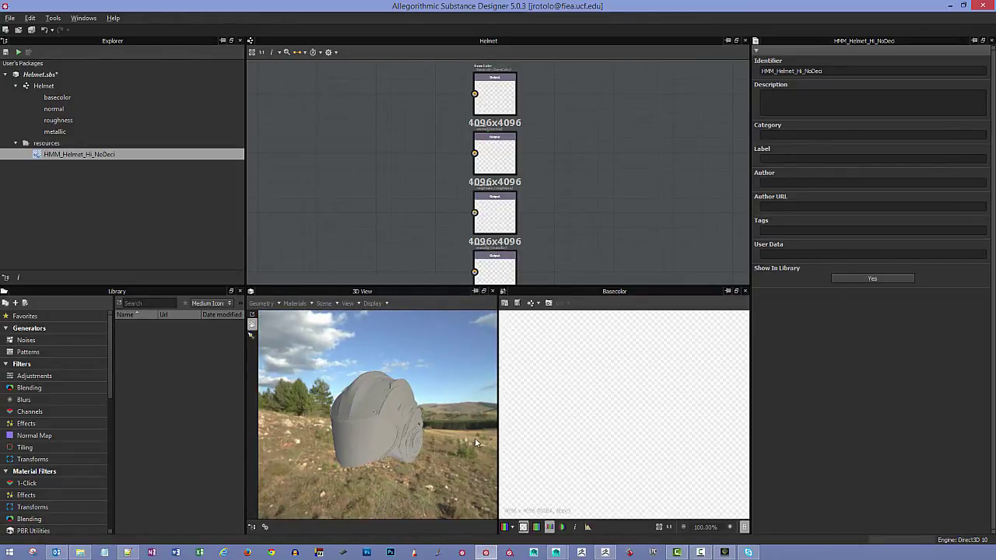
{"action": "scroll", "coordinate": [462, 419], "scroll_direction": "up", "scroll_amount": 5}
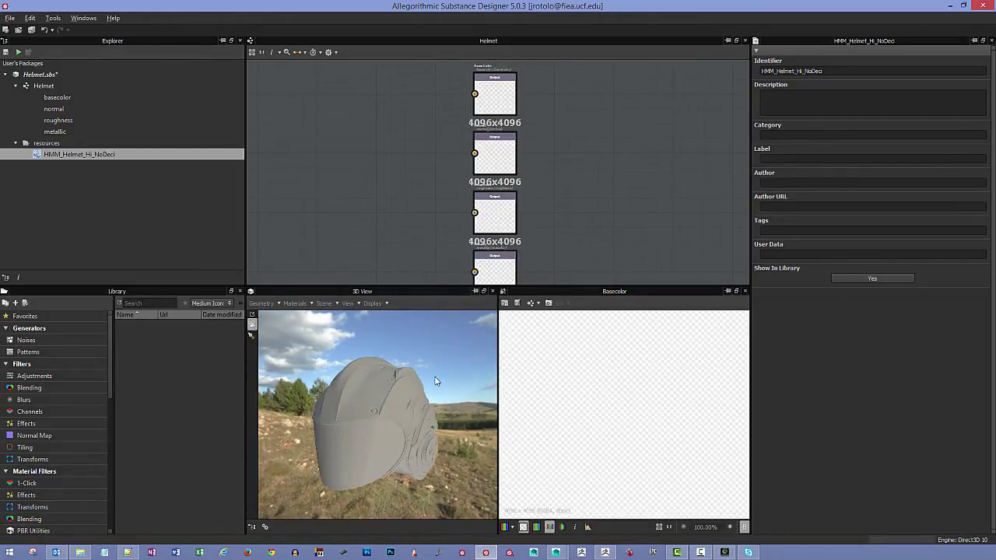
{"action": "left_click_drag", "start_coordinate": [424, 360], "coordinate": [449, 388]}
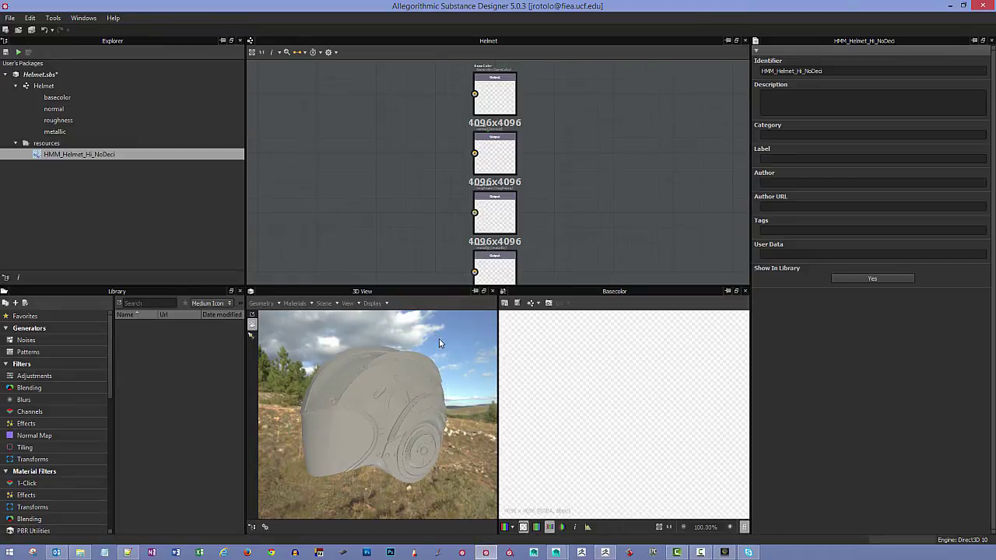
{"action": "left_click_drag", "start_coordinate": [444, 337], "coordinate": [334, 358]}
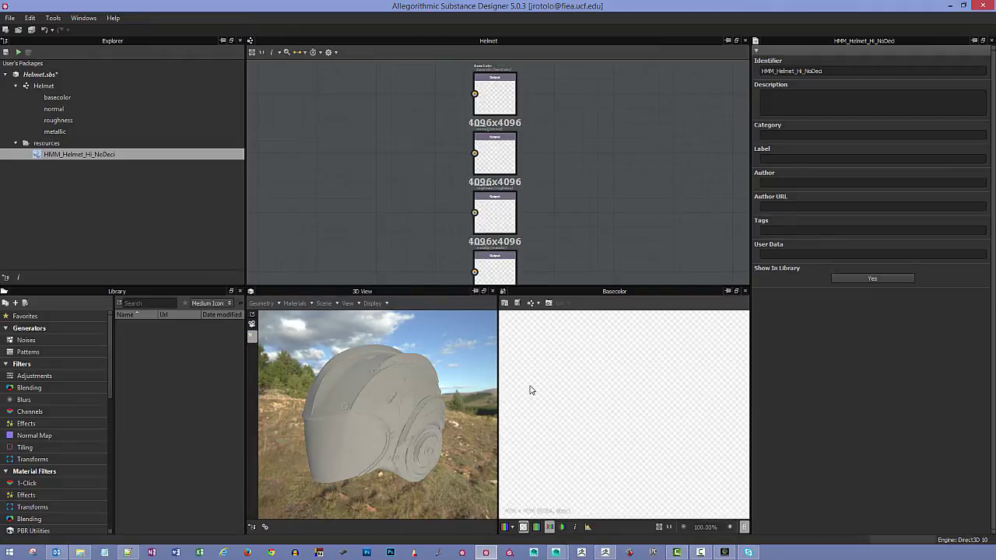
{"action": "left_click_drag", "start_coordinate": [421, 343], "coordinate": [378, 338]}
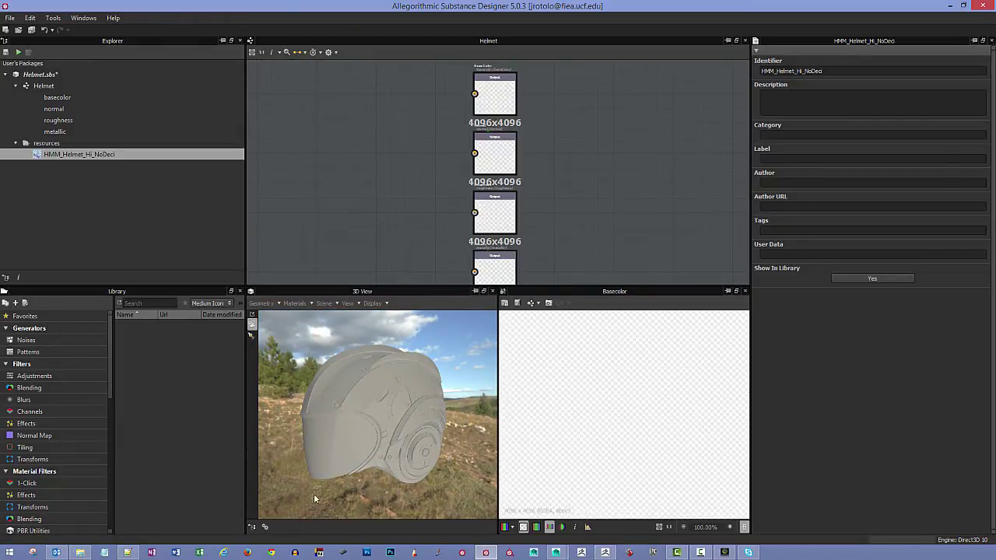
Try toggling the background image's visibility and adjusting its rotation in the 3D view's environment settings
{"action": "left_click", "coordinate": [264, 529]}
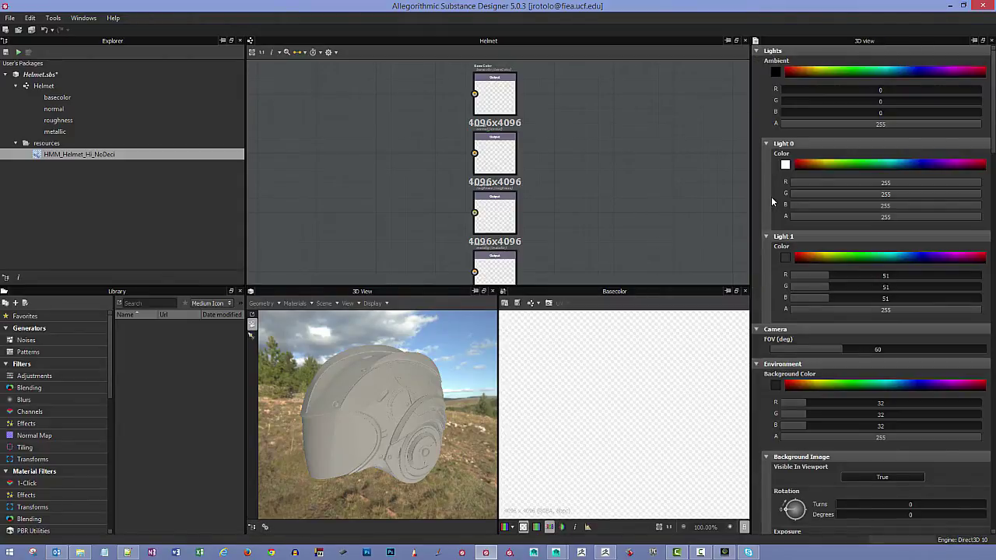
{"action": "scroll", "coordinate": [770, 437], "scroll_direction": "down", "scroll_amount": 1}
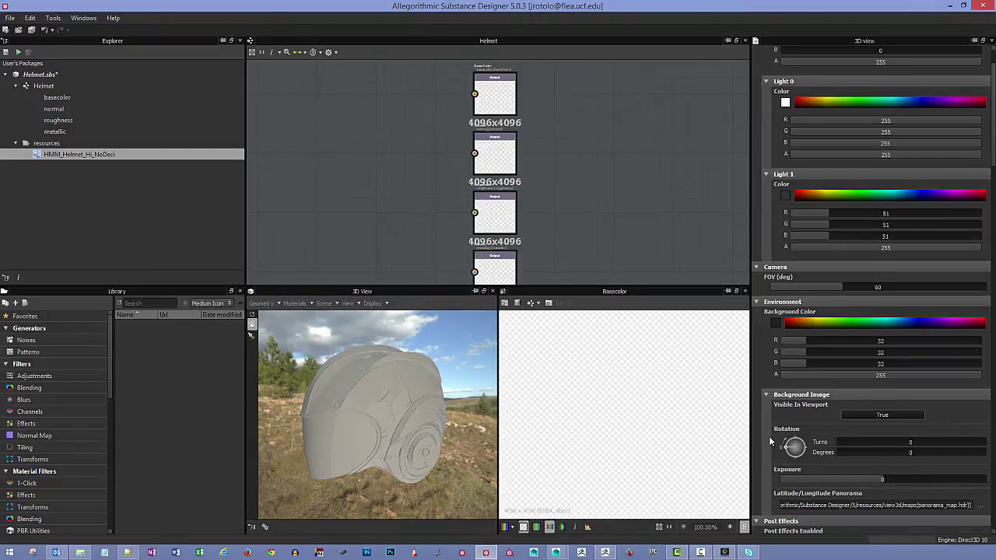
{"action": "scroll", "coordinate": [768, 435], "scroll_direction": "down", "scroll_amount": 1}
{"action": "left_click", "coordinate": [860, 384]}
{"action": "left_click", "coordinate": [861, 383]}
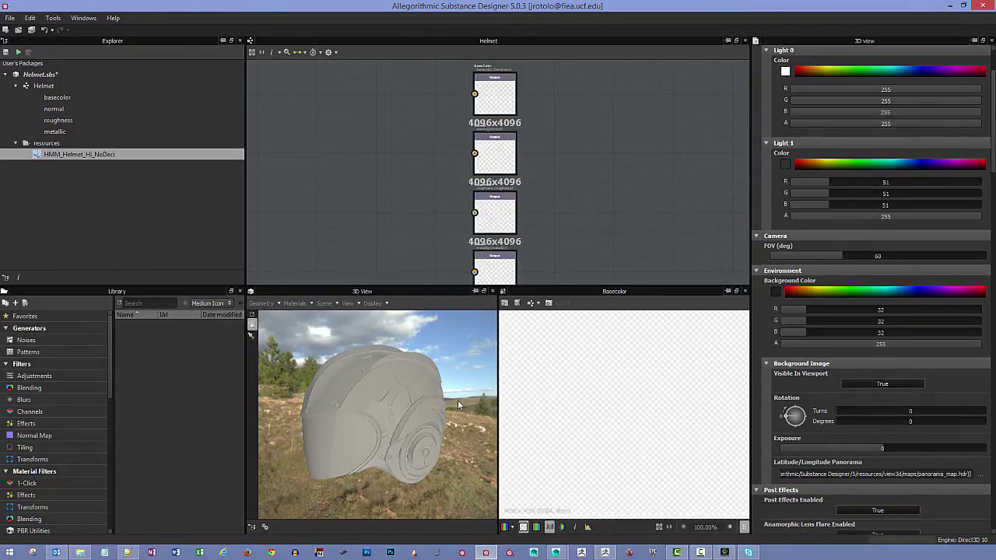
{"action": "mouse_move", "coordinate": [791, 418]}
{"action": "left_mouse_down"}
{"action": "mouse_move", "coordinate": [802, 409]}
{"action": "mouse_move", "coordinate": [801, 426]}
{"action": "mouse_move", "coordinate": [791, 423]}
{"action": "mouse_move", "coordinate": [810, 421]}
{"action": "mouse_move", "coordinate": [814, 407]}
{"action": "mouse_move", "coordinate": [778, 419]}
{"action": "left_mouse_up"}
Link the 3D mesh HMM_BackPlateLift_Hi_NoDeci.fbx from the FBX folder into the resources folder
{"action": "left_click", "coordinate": [48, 145]}
{"action": "right_click", "coordinate": [51, 145]}
{"action": "mouse_move", "coordinate": [114, 176]}
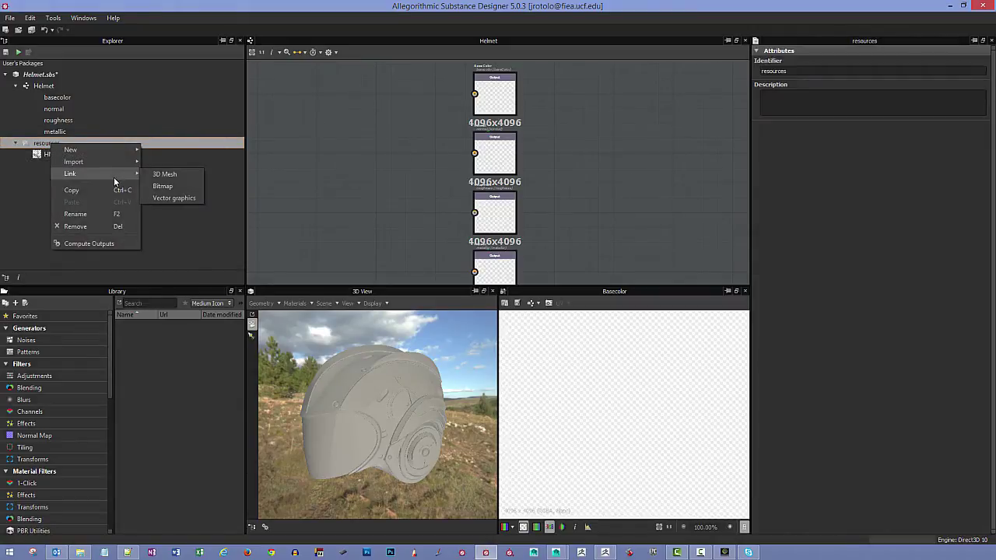
{"action": "left_click", "coordinate": [152, 175]}
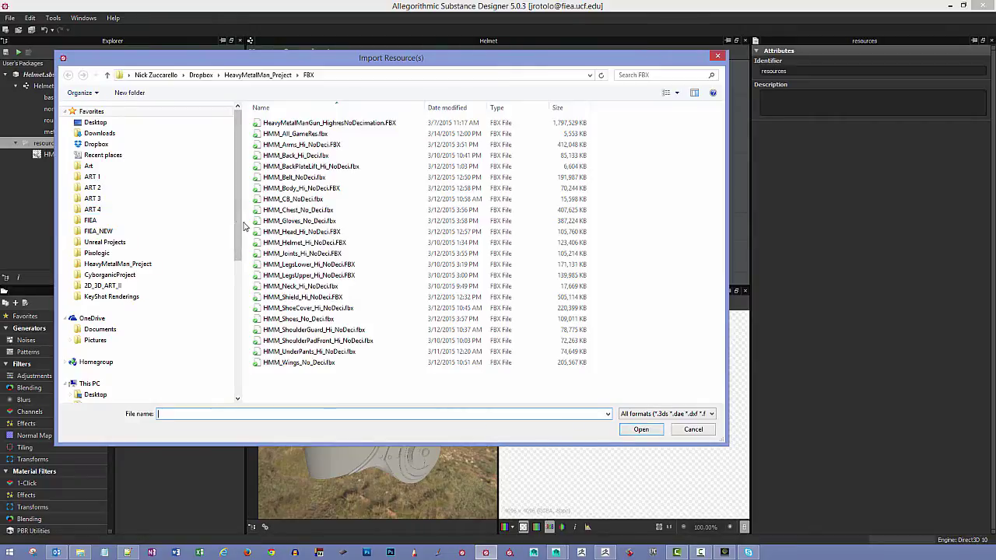
{"action": "left_click", "coordinate": [316, 171]}
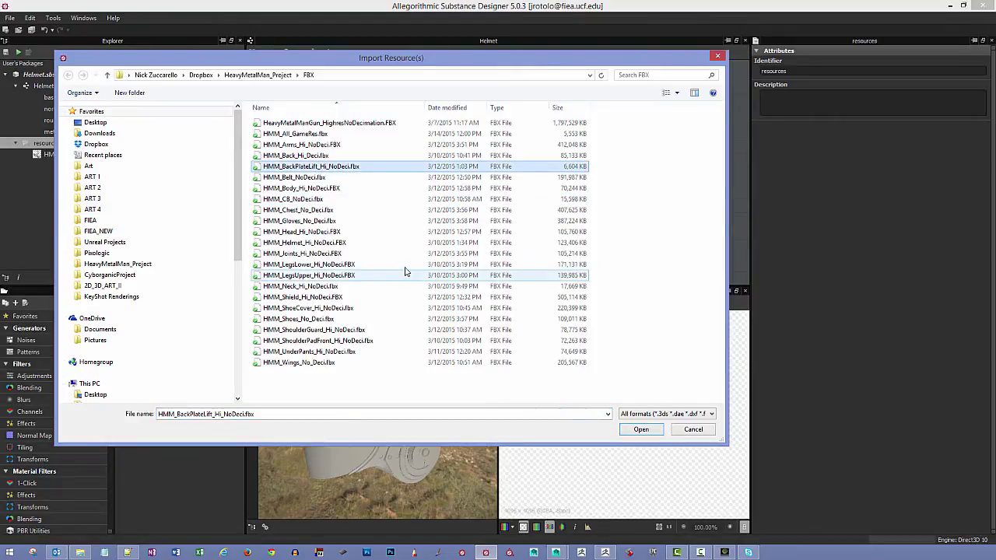
{"action": "left_click", "coordinate": [639, 430]}
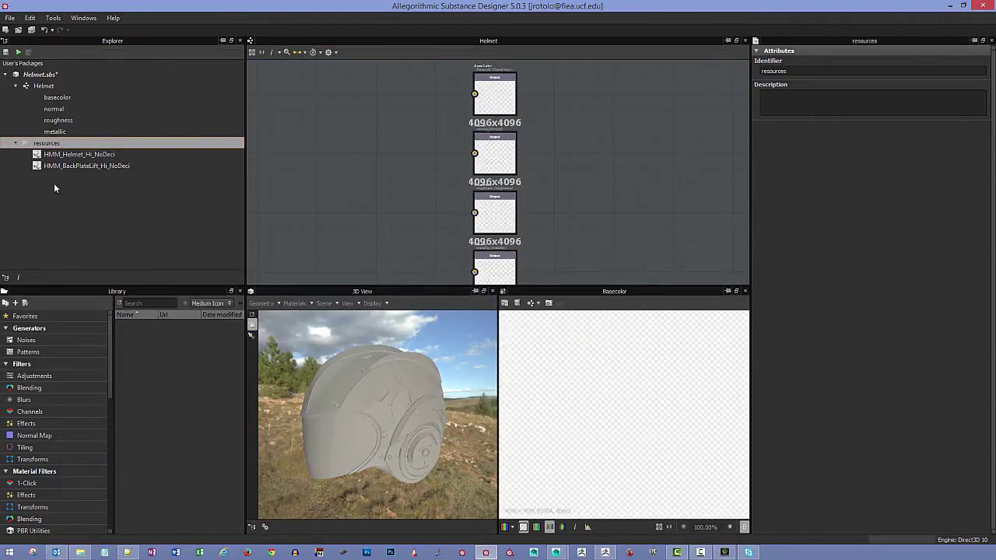
Link BackPlateLift.obj, Helmet.obj and Helmet_ALL.obj from the OBJ project's GameResBakeMeshes folder into the resources folder
{"action": "right_click", "coordinate": [57, 144]}
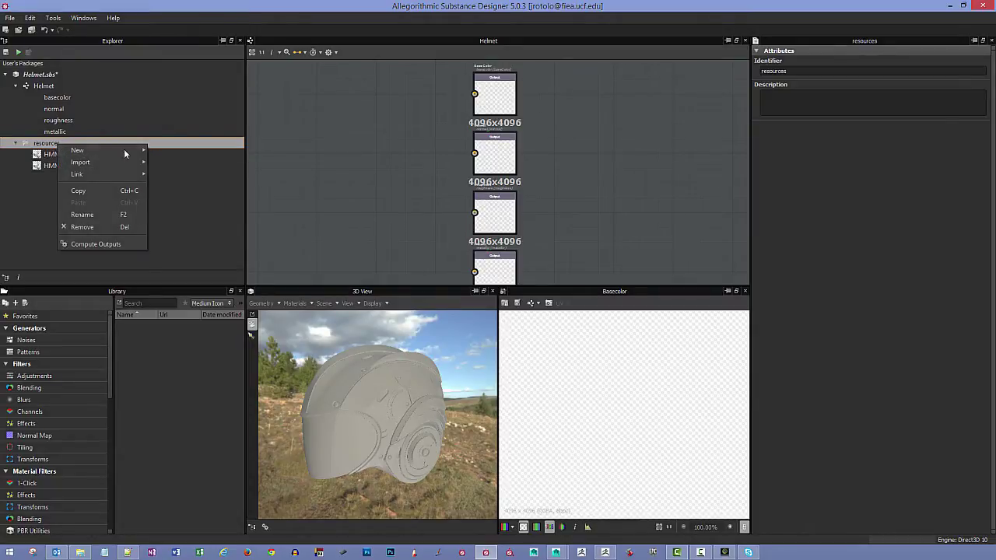
{"action": "mouse_move", "coordinate": [114, 173]}
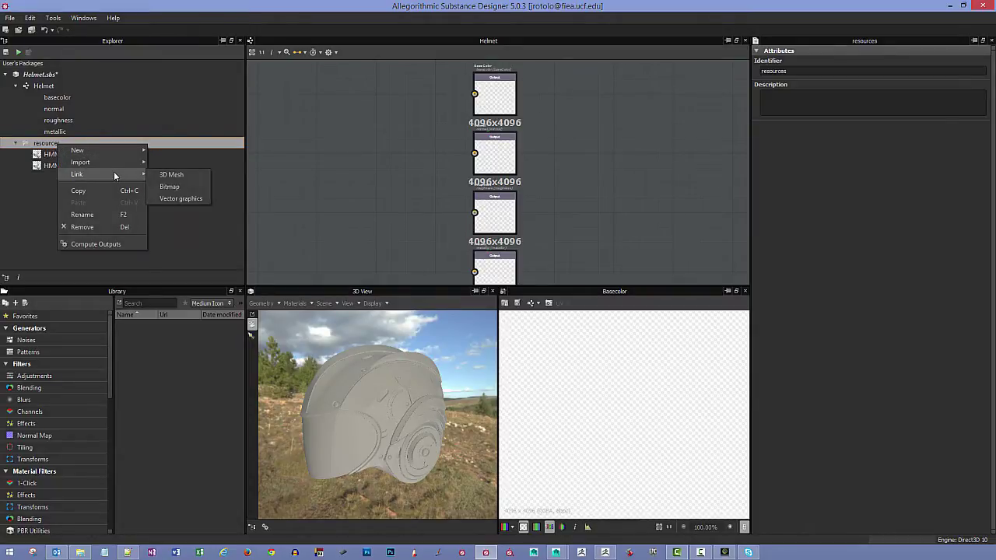
{"action": "left_click", "coordinate": [171, 186]}
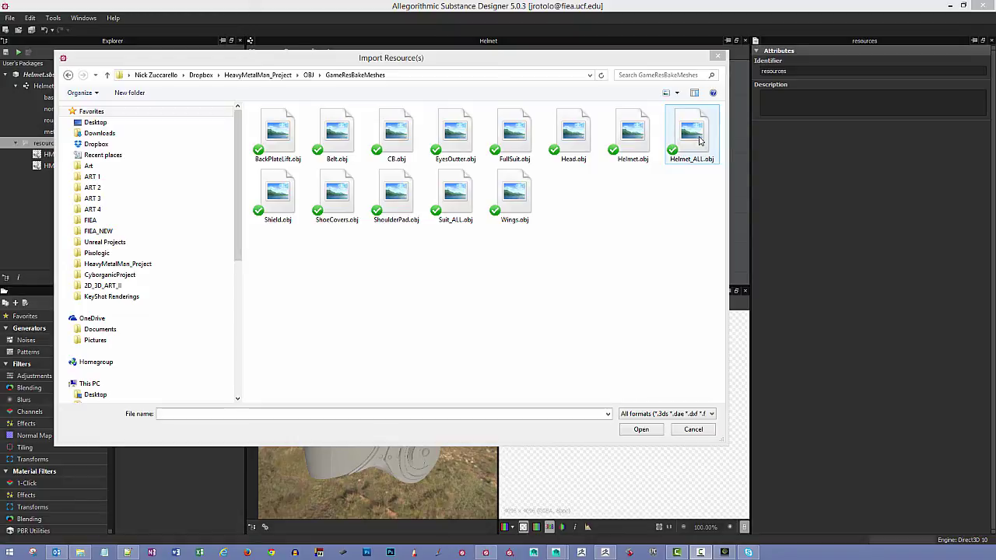
{"action": "left_click", "coordinate": [281, 143]}
{"action": "left_click", "coordinate": [644, 150], "text": "ctrl"}
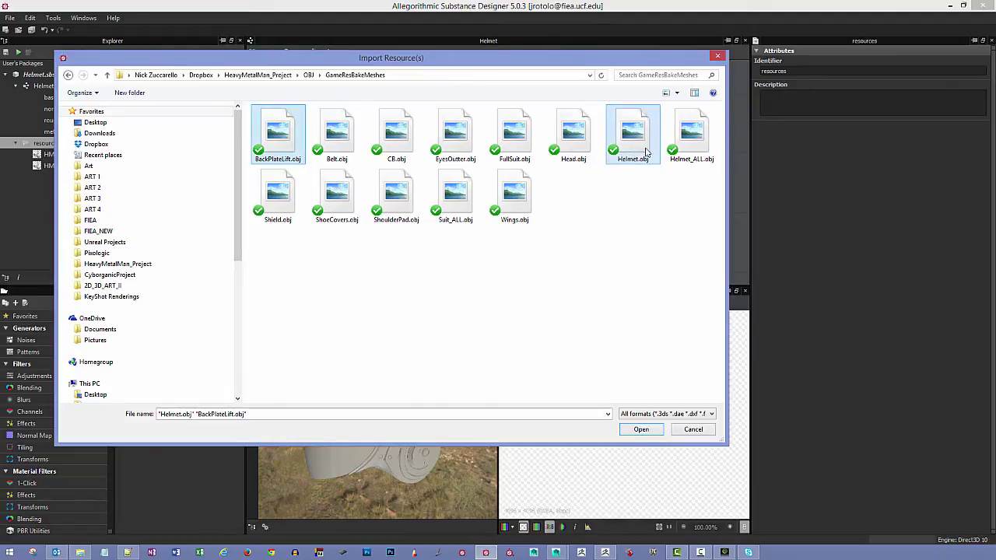
{"action": "left_click", "coordinate": [691, 145], "text": "ctrl"}
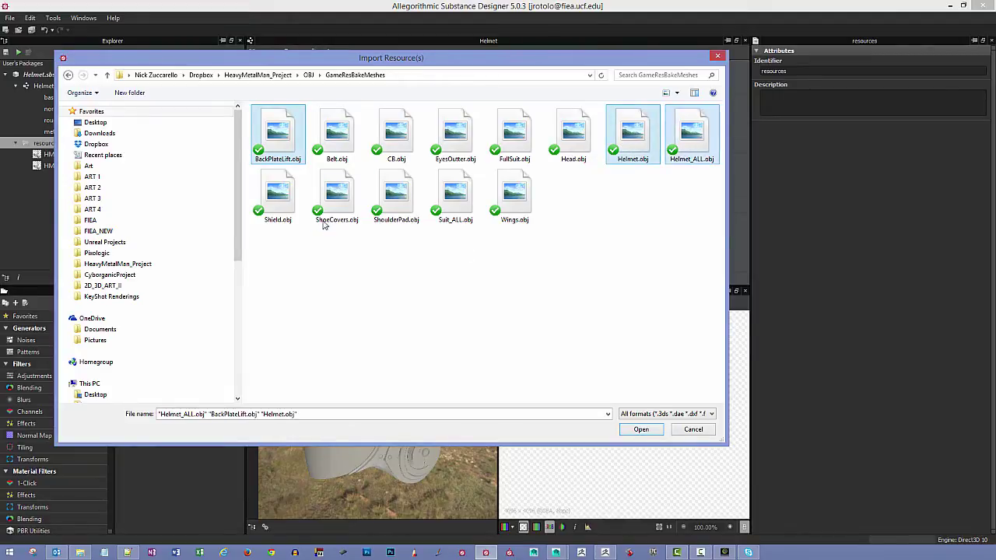
{"action": "left_click", "coordinate": [293, 126]}
{"action": "left_click", "coordinate": [634, 134], "text": "ctrl"}
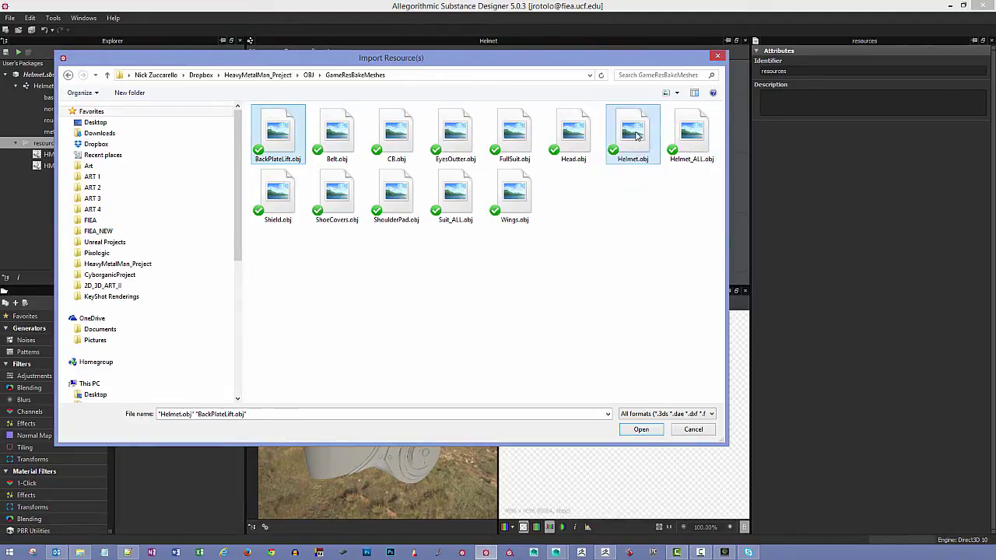
{"action": "left_click", "coordinate": [691, 138], "text": "ctrl"}
{"action": "left_click", "coordinate": [640, 430]}
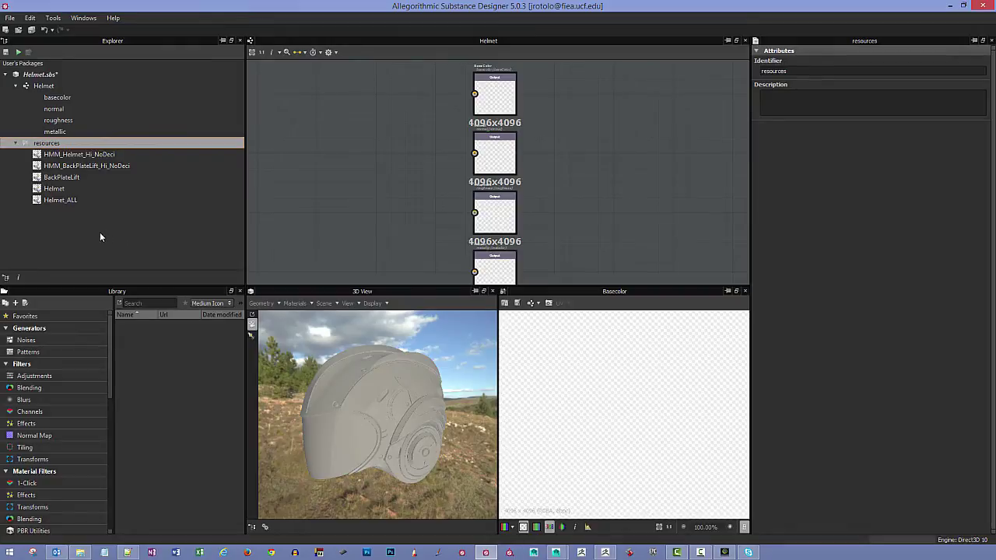
Display the Helmet_ALL mesh in the 3D view and inspect it in wireframe, then return to shaded display
{"action": "left_click_drag", "start_coordinate": [56, 200], "coordinate": [354, 360]}
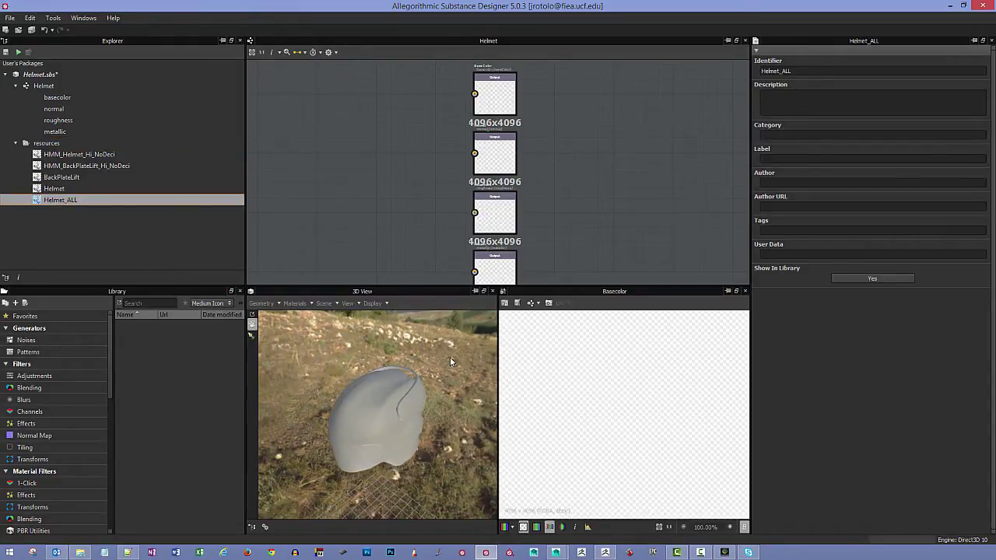
{"action": "left_click_drag", "start_coordinate": [451, 391], "coordinate": [452, 369]}
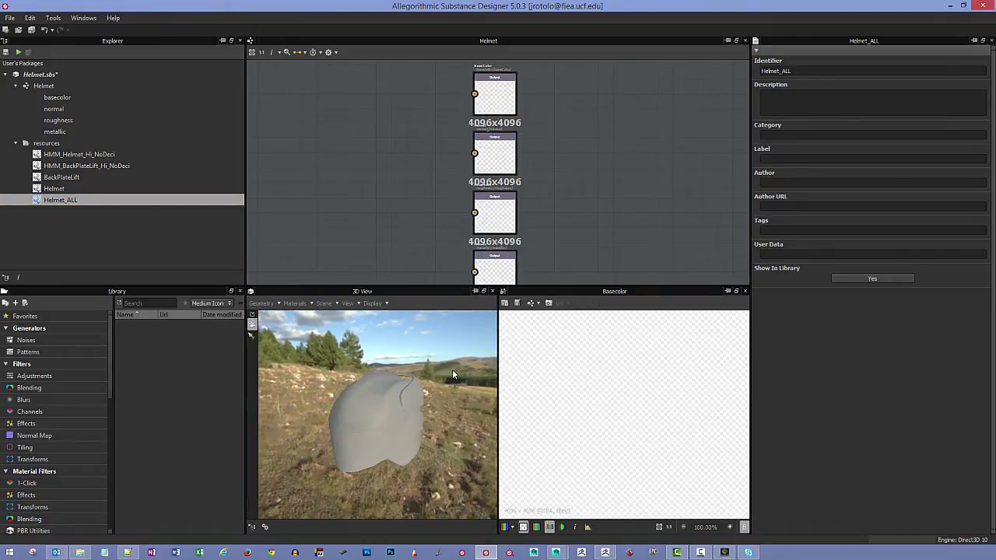
{"action": "left_click", "coordinate": [380, 302]}
{"action": "left_click", "coordinate": [390, 316]}
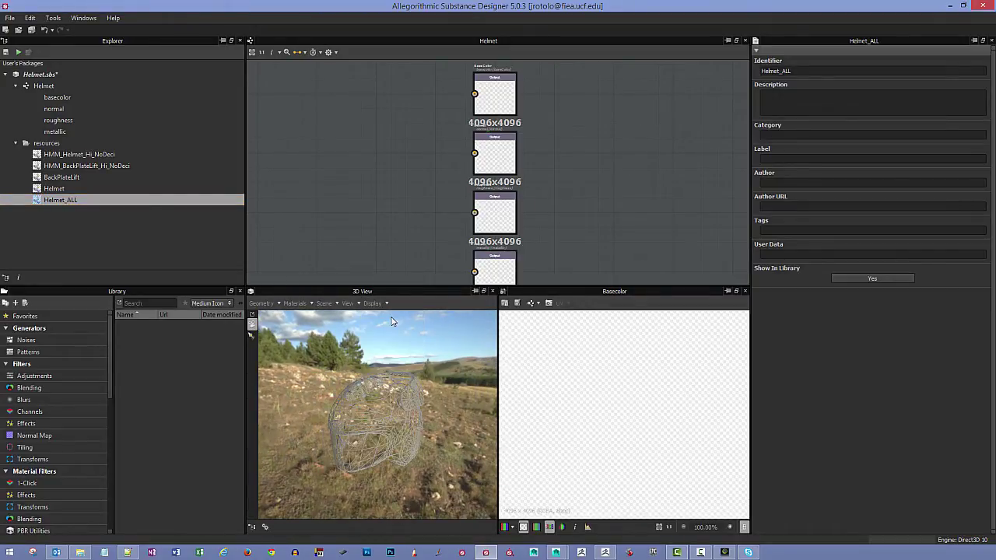
{"action": "left_click_drag", "start_coordinate": [433, 376], "coordinate": [377, 310]}
{"action": "left_click", "coordinate": [379, 303]}
{"action": "left_click", "coordinate": [390, 317]}
Hide the grid in the 3D view
{"action": "left_click", "coordinate": [373, 304]}
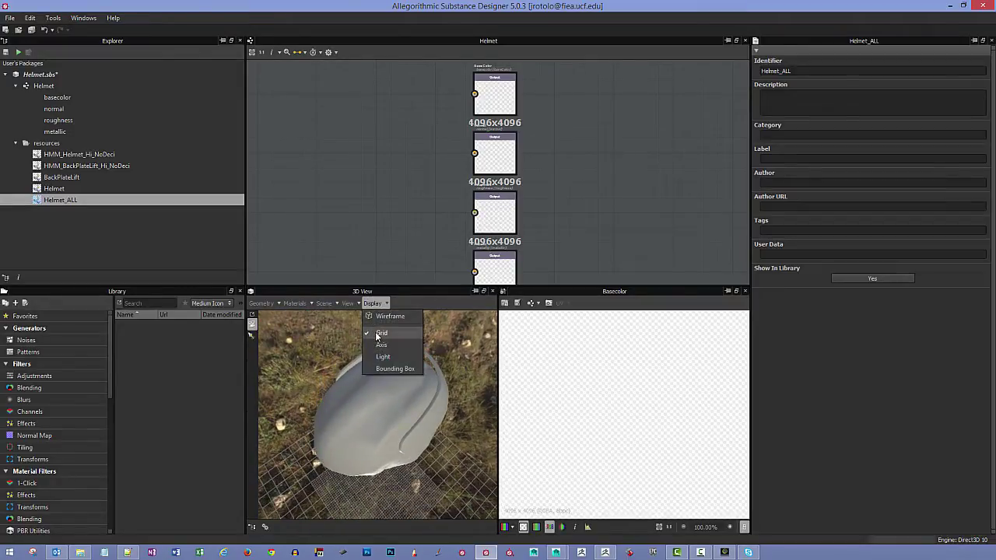
{"action": "left_click", "coordinate": [375, 332]}
{"action": "left_click_drag", "start_coordinate": [330, 380], "coordinate": [366, 319]}
Preview the Helmet, BackPlateLift and HMM_BackPlateLift_Hi_NoDeci meshes one after another in the 3D view
{"action": "left_click", "coordinate": [55, 188]}
{"action": "left_click_drag", "start_coordinate": [269, 331], "coordinate": [424, 354]}
{"action": "left_click_drag", "start_coordinate": [78, 177], "coordinate": [428, 367]}
{"action": "mouse_move", "coordinate": [428, 367]}
{"action": "left_mouse_down"}
{"action": "mouse_move", "coordinate": [453, 384]}
{"action": "mouse_move", "coordinate": [401, 369]}
{"action": "mouse_move", "coordinate": [475, 386]}
{"action": "mouse_move", "coordinate": [435, 376]}
{"action": "left_mouse_up"}
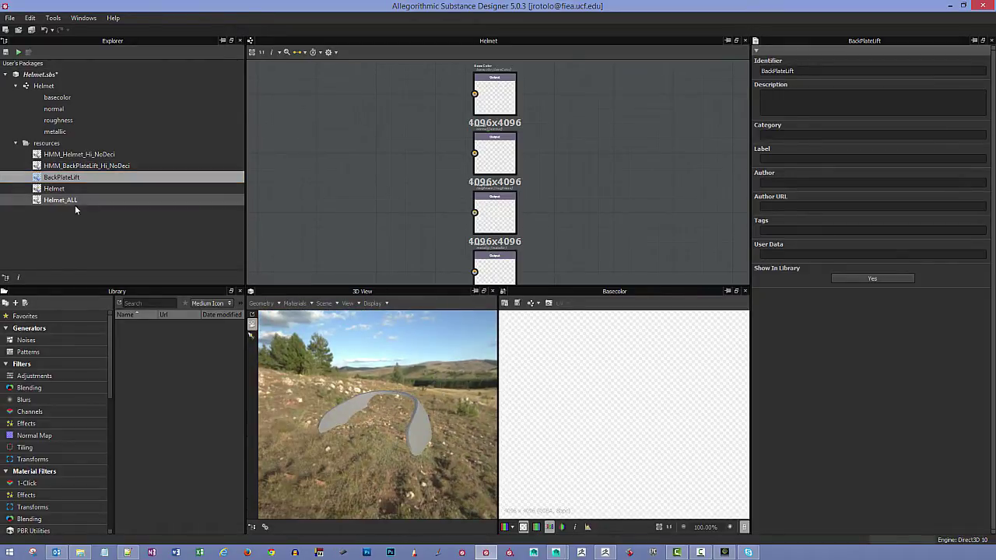
{"action": "left_click_drag", "start_coordinate": [72, 169], "coordinate": [395, 382]}
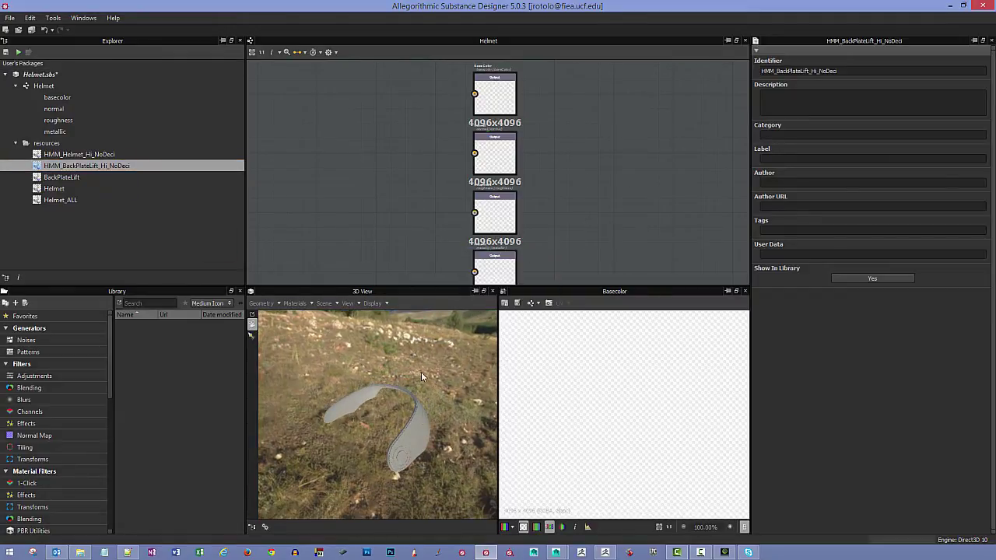
{"action": "left_click_drag", "start_coordinate": [436, 368], "coordinate": [375, 367]}
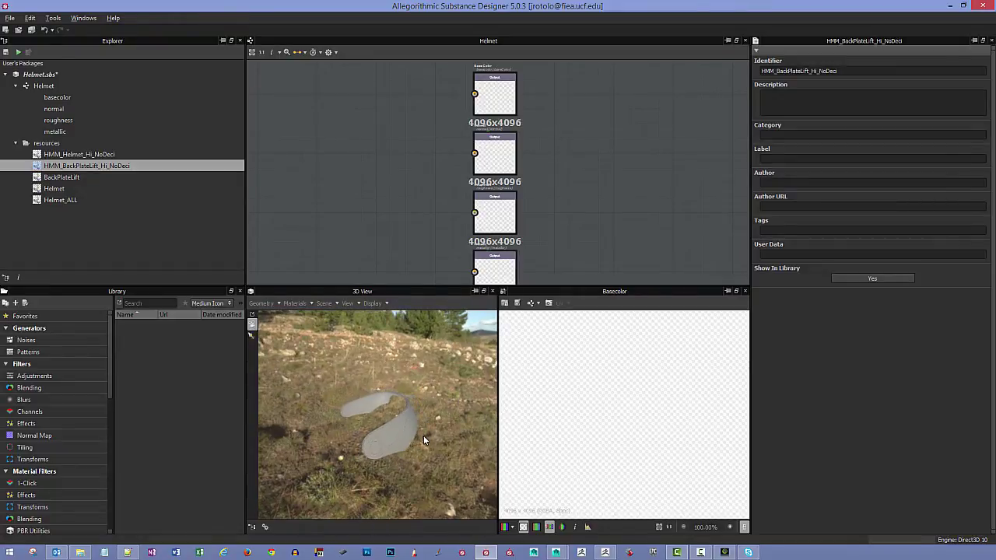
Orbit around the high-resolution back plate mesh in the 3D view, and save the Helmet.sbs package
{"action": "left_click_drag", "start_coordinate": [419, 390], "coordinate": [395, 394]}
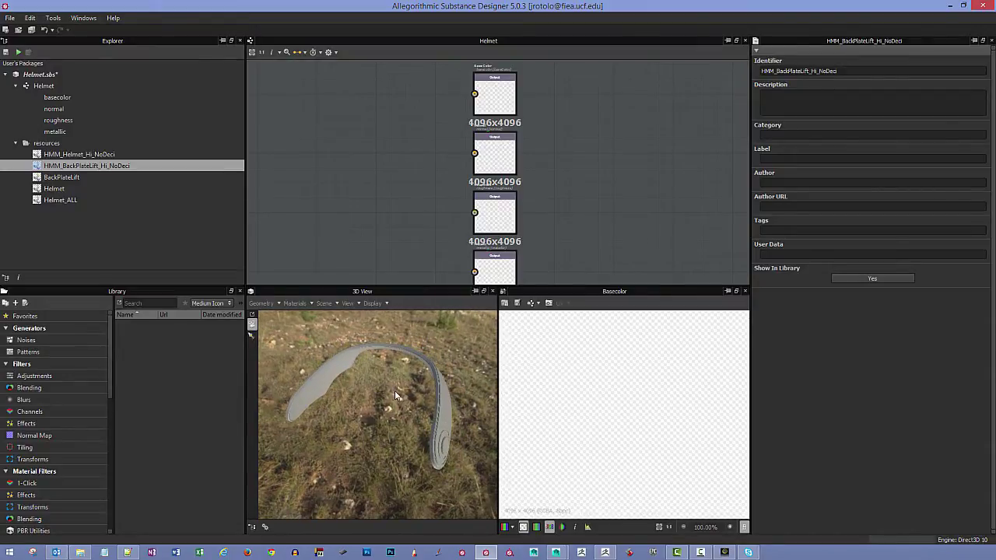
{"action": "left_click", "coordinate": [40, 74]}
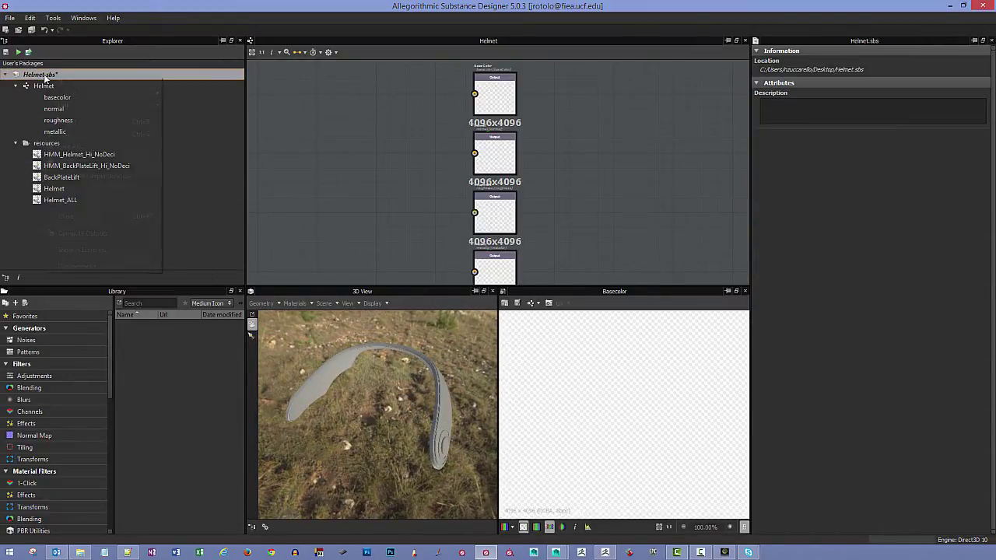
{"action": "right_click", "coordinate": [44, 75]}
{"action": "left_click", "coordinate": [106, 132]}
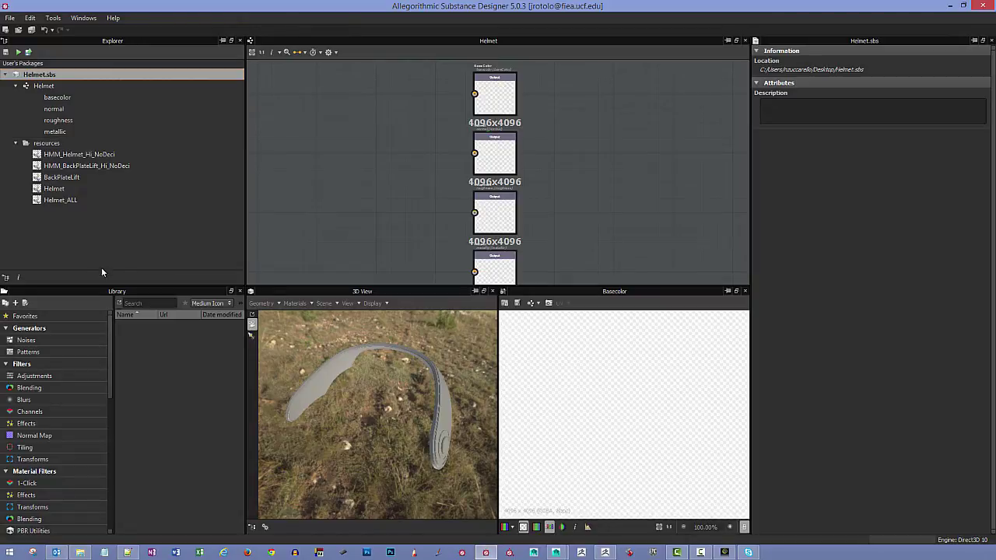
Display the low-resolution Helmet mesh in the 3D view and open the model information baking setup for it
{"action": "left_click_drag", "start_coordinate": [55, 189], "coordinate": [293, 314]}
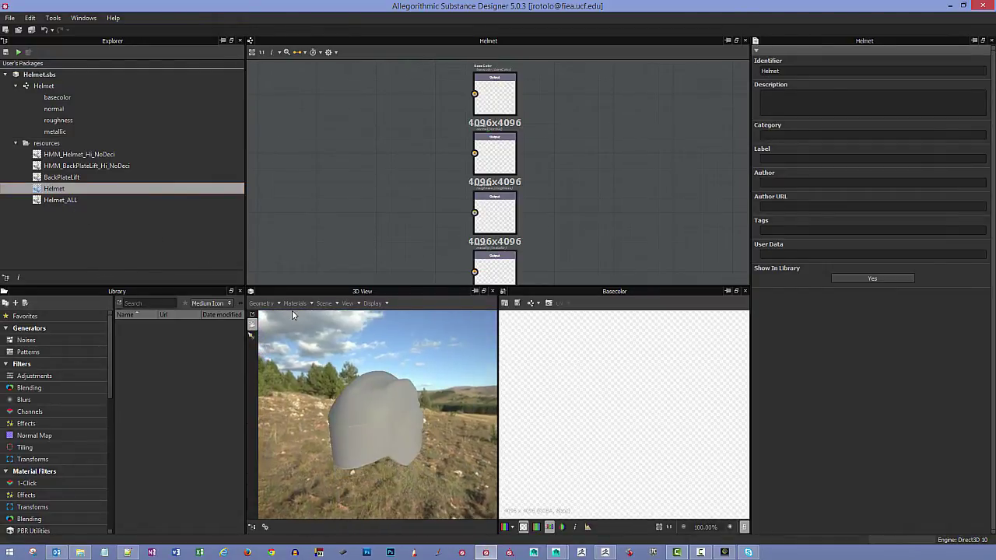
{"action": "left_click_drag", "start_coordinate": [402, 345], "coordinate": [433, 383]}
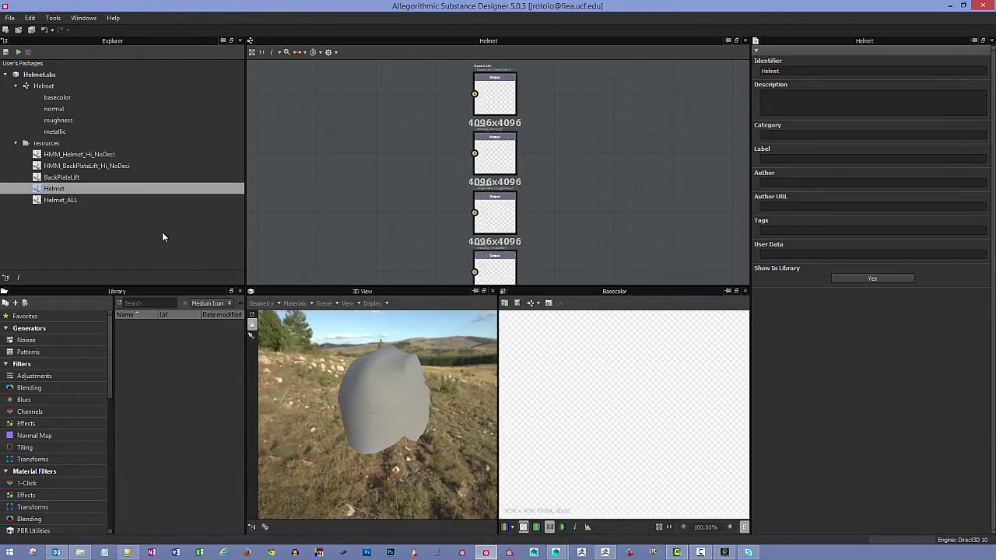
{"action": "right_click", "coordinate": [83, 189]}
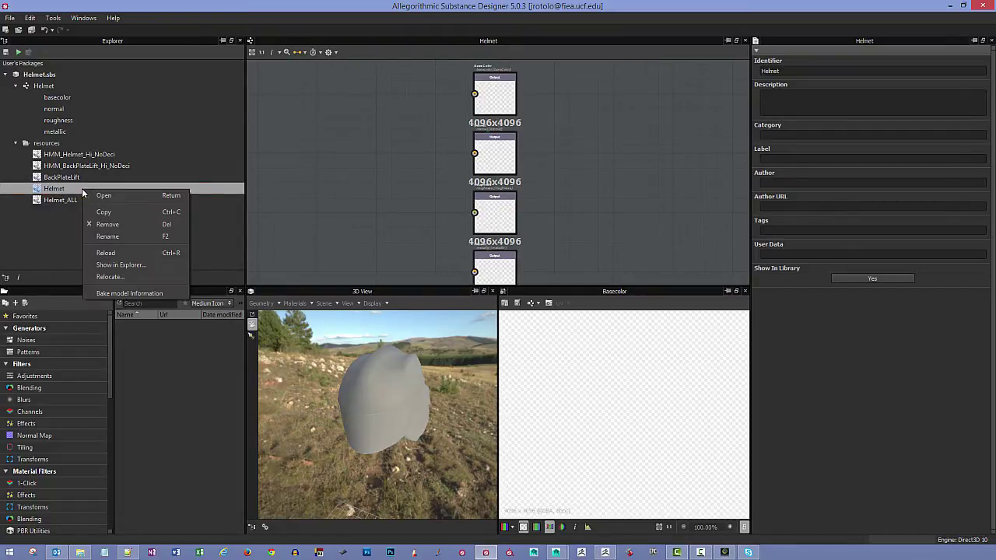
{"action": "left_click", "coordinate": [156, 294]}
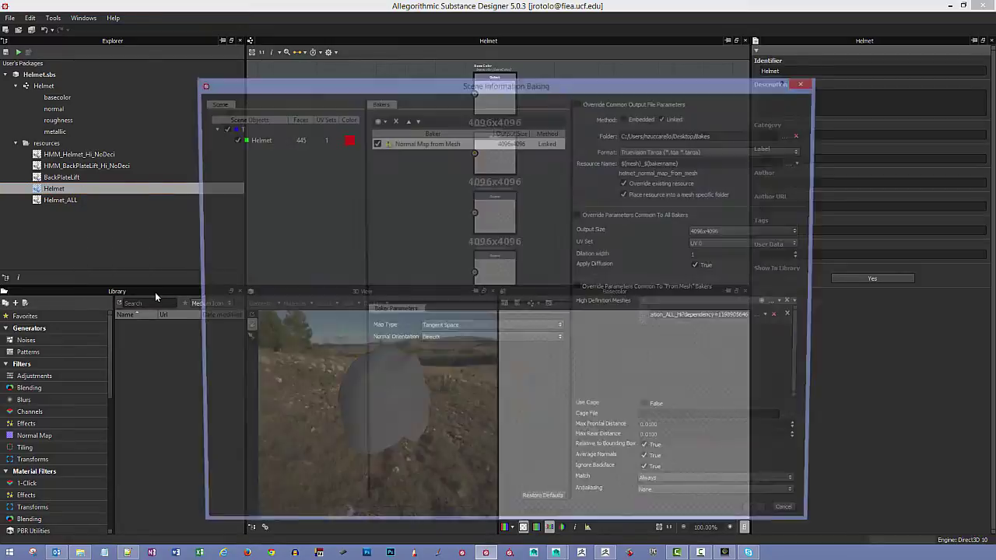
{"action": "left_click_drag", "start_coordinate": [246, 26], "coordinate": [126, 44]}
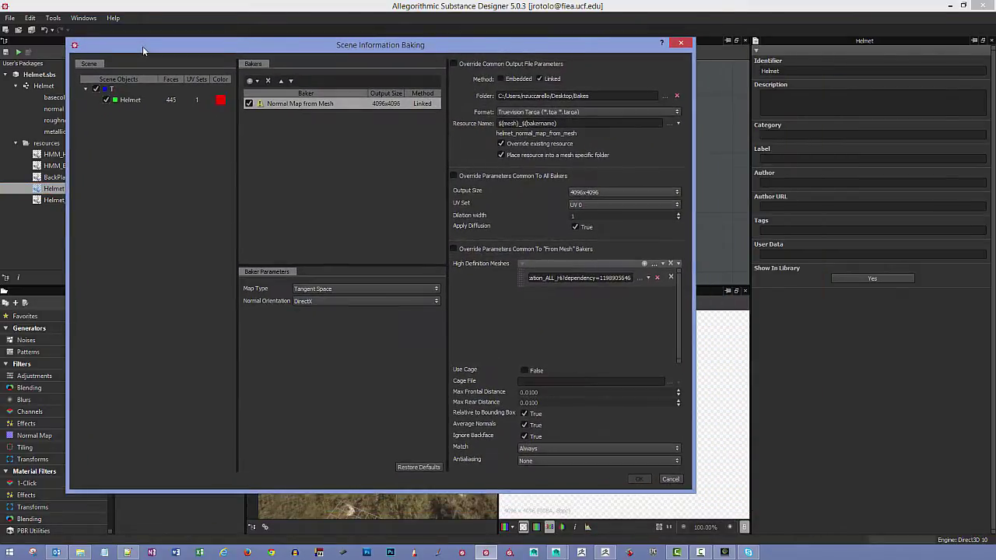
Remove the existing baker and add a fresh Normal Map from Mesh baker for the Helmet object
{"action": "left_click", "coordinate": [267, 80]}
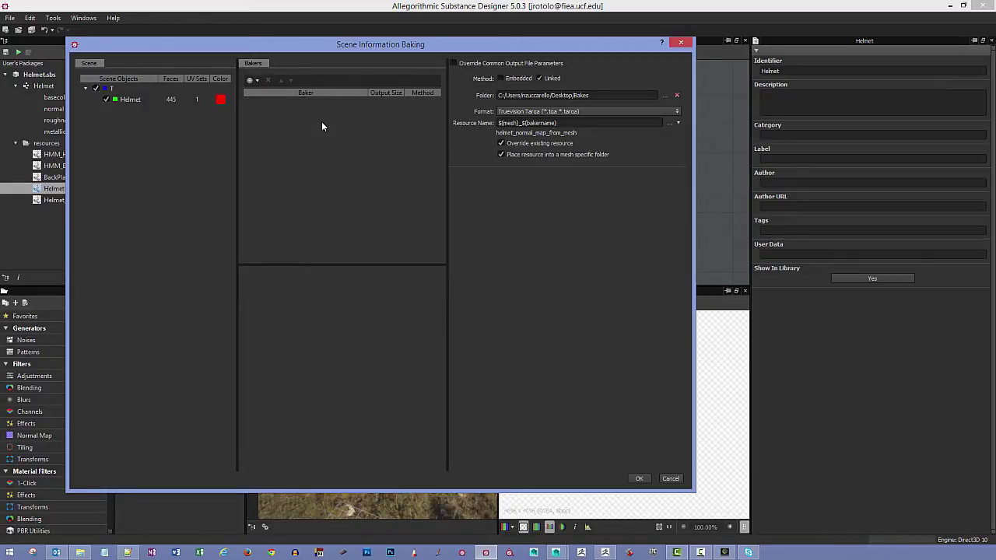
{"action": "left_click", "coordinate": [90, 100]}
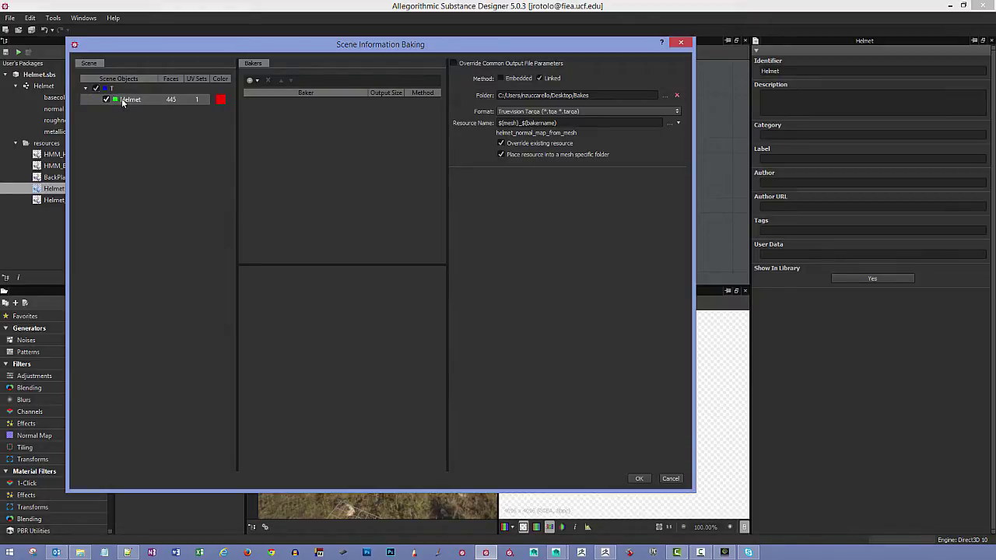
{"action": "left_click", "coordinate": [257, 81]}
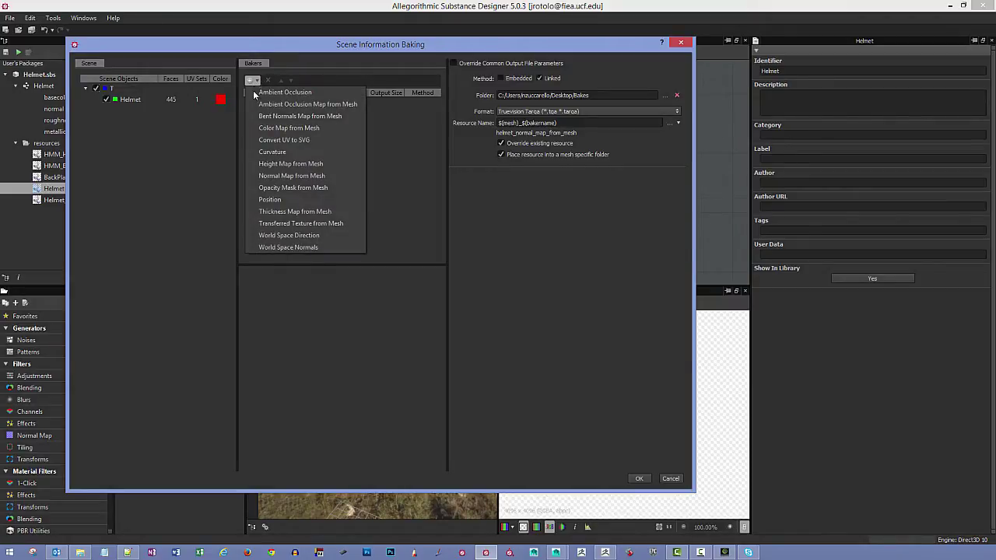
{"action": "left_click", "coordinate": [292, 180]}
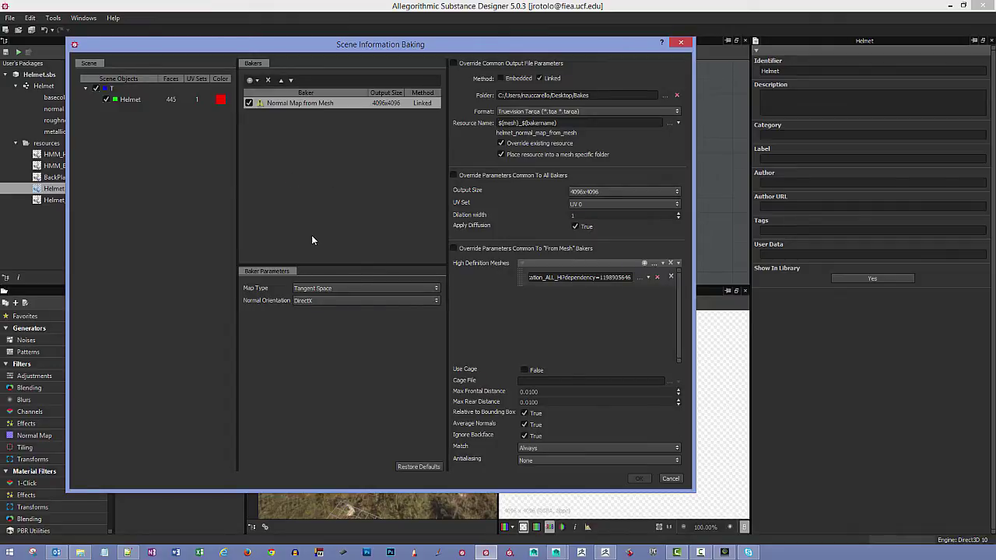
Set the normal map baker to the Tangent Space map type with DirectX normal orientation
{"action": "left_click", "coordinate": [326, 289]}
{"action": "left_click", "coordinate": [325, 306]}
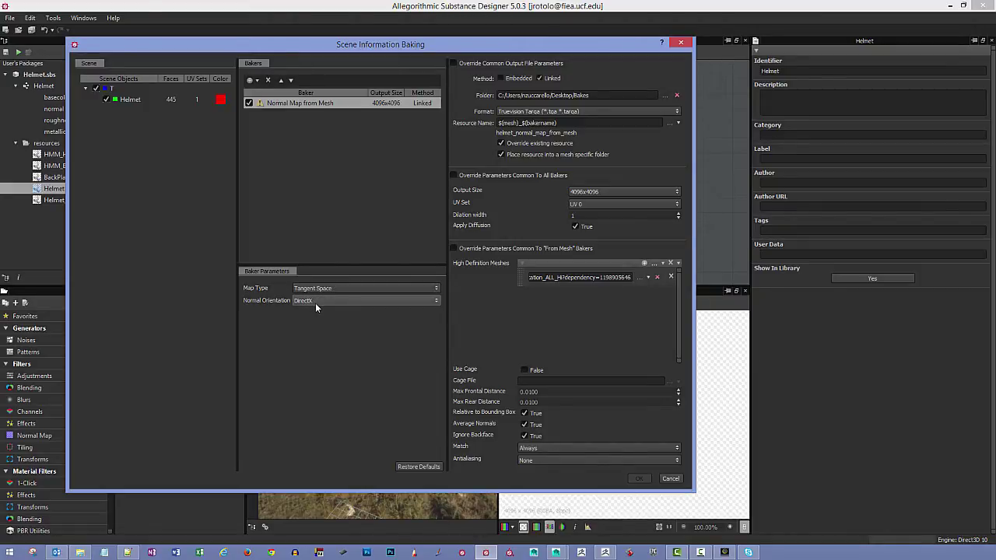
{"action": "left_click", "coordinate": [322, 305]}
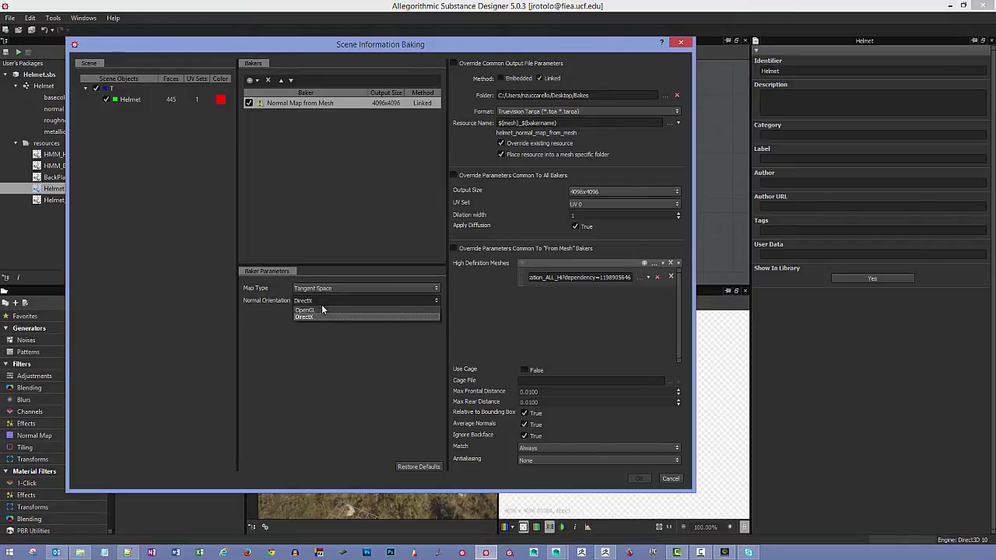
{"action": "left_click", "coordinate": [309, 319]}
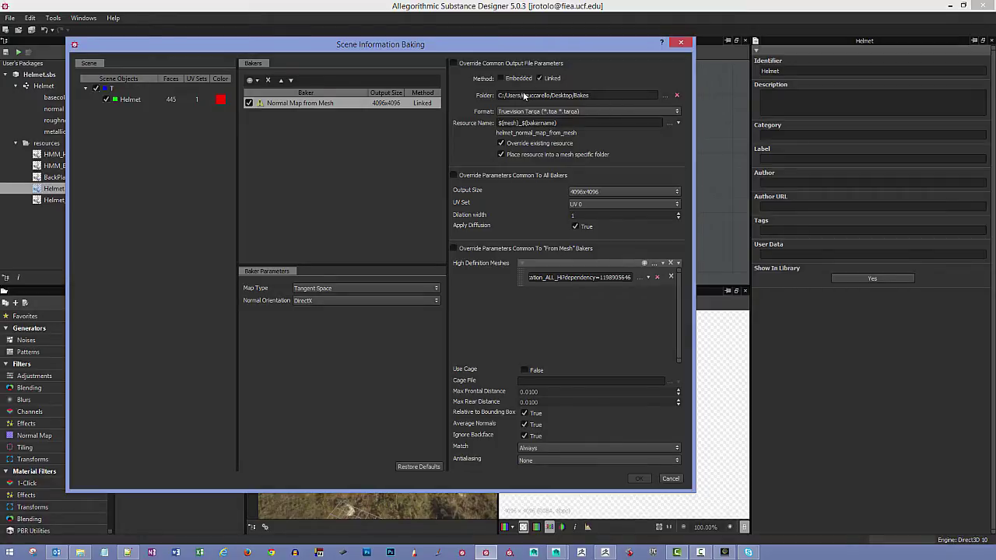
Create a folder named Bakes on the desktop and choose it as the output folder for the baked maps
{"action": "left_click", "coordinate": [665, 96]}
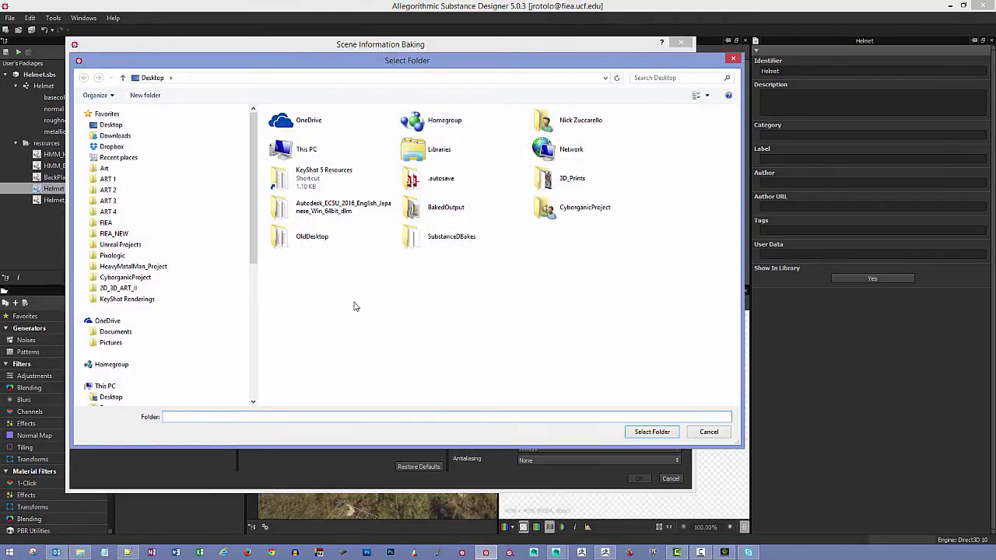
{"action": "right_click", "coordinate": [356, 304]}
{"action": "mouse_move", "coordinate": [455, 393]}
{"action": "left_click", "coordinate": [496, 397]}
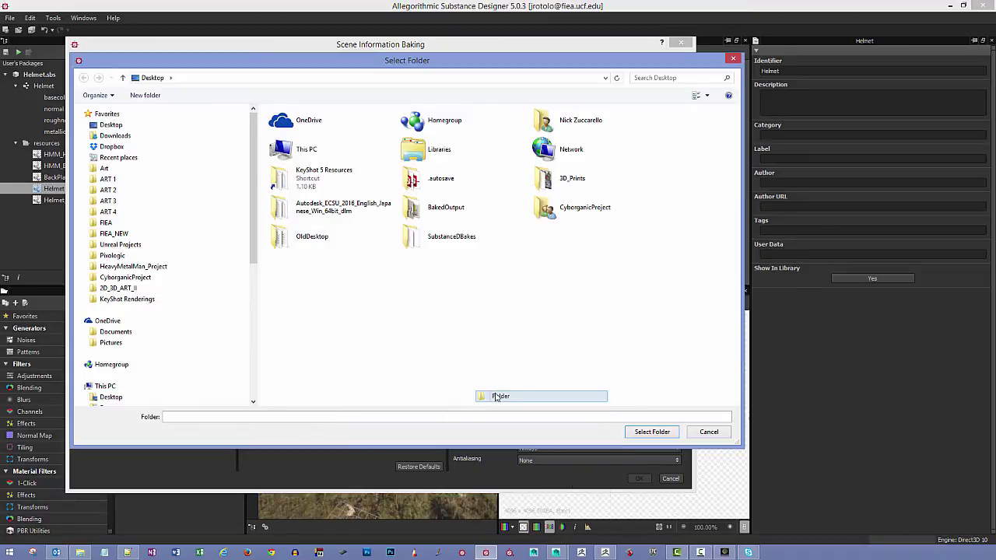
{"action": "type", "text": "Bak"}
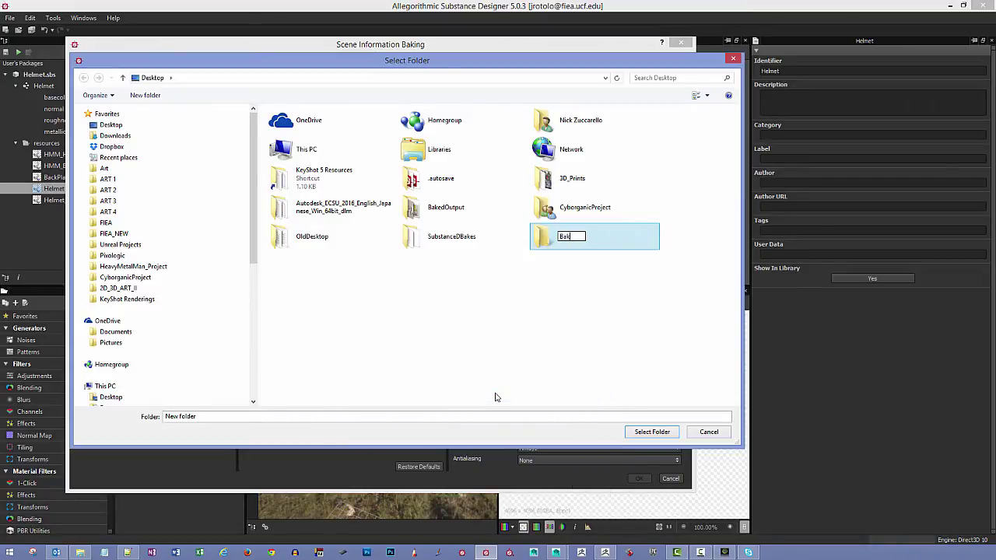
{"action": "key", "text": "Return"}
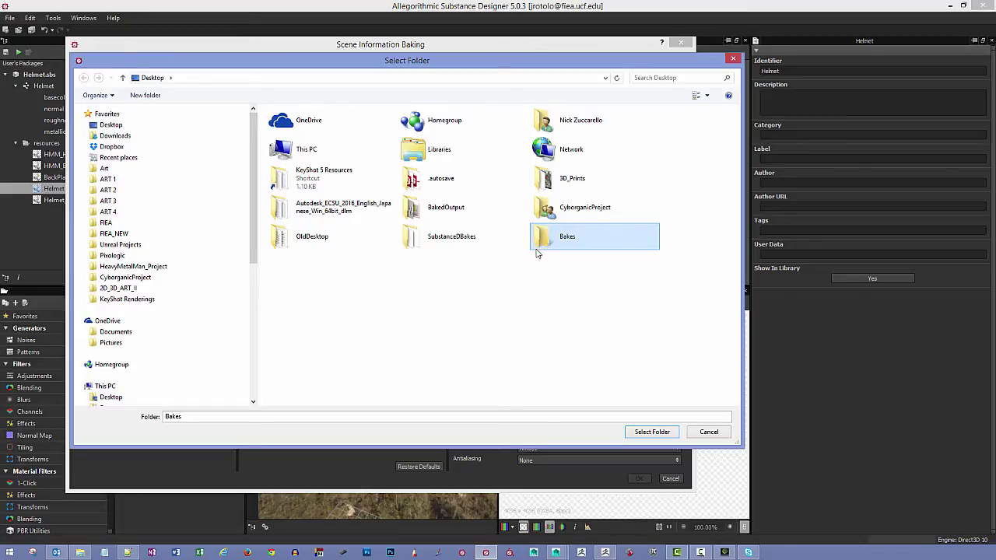
{"action": "double_click", "coordinate": [539, 249]}
{"action": "left_click", "coordinate": [653, 432]}
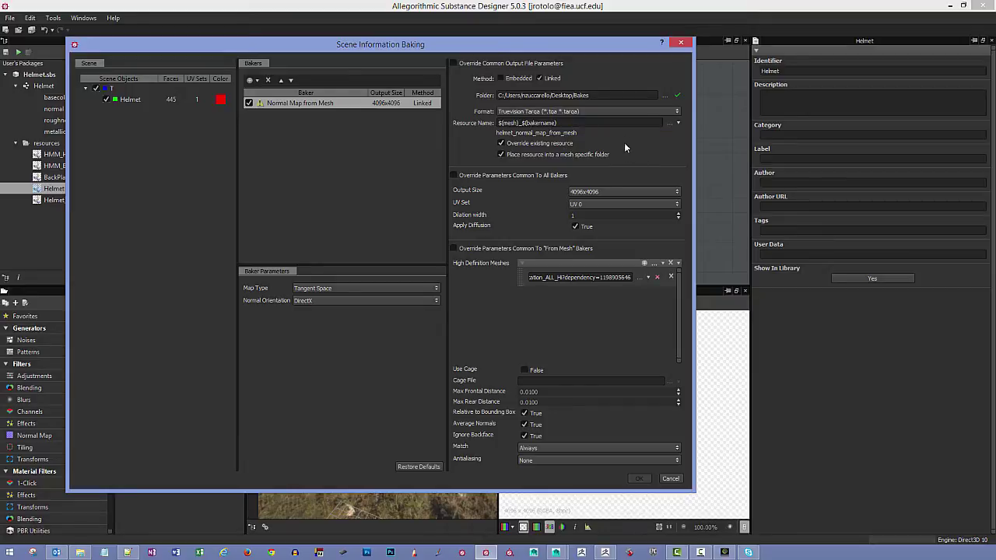
Choose Truevision Targa as the bake file format and 4096x4096 as the output size
{"action": "left_click", "coordinate": [663, 113]}
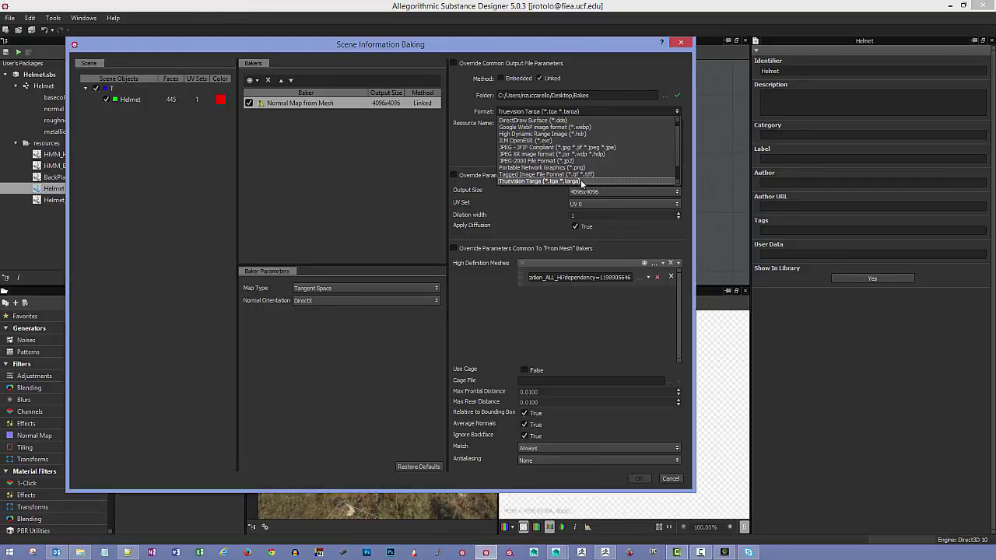
{"action": "left_click", "coordinate": [581, 181]}
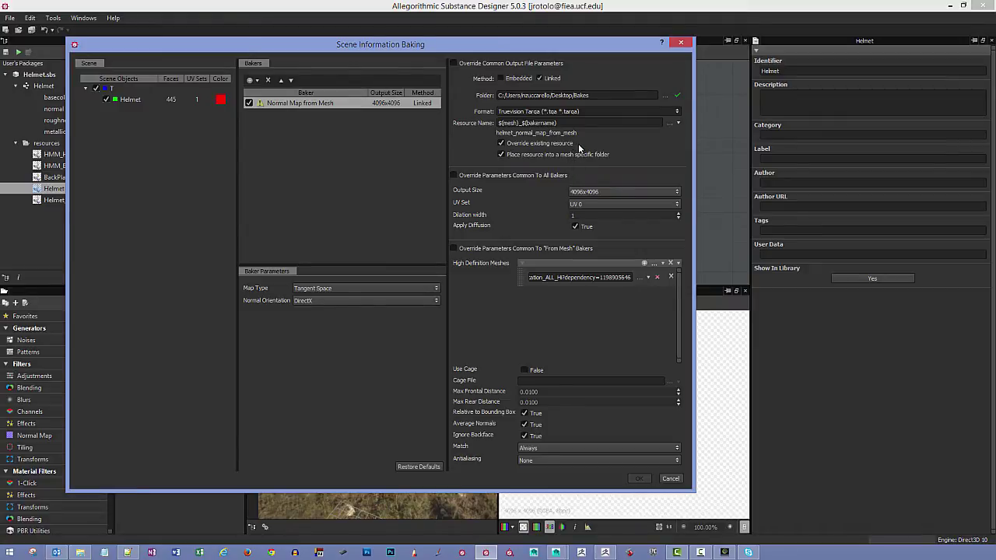
{"action": "left_click", "coordinate": [592, 193]}
{"action": "left_click", "coordinate": [589, 250]}
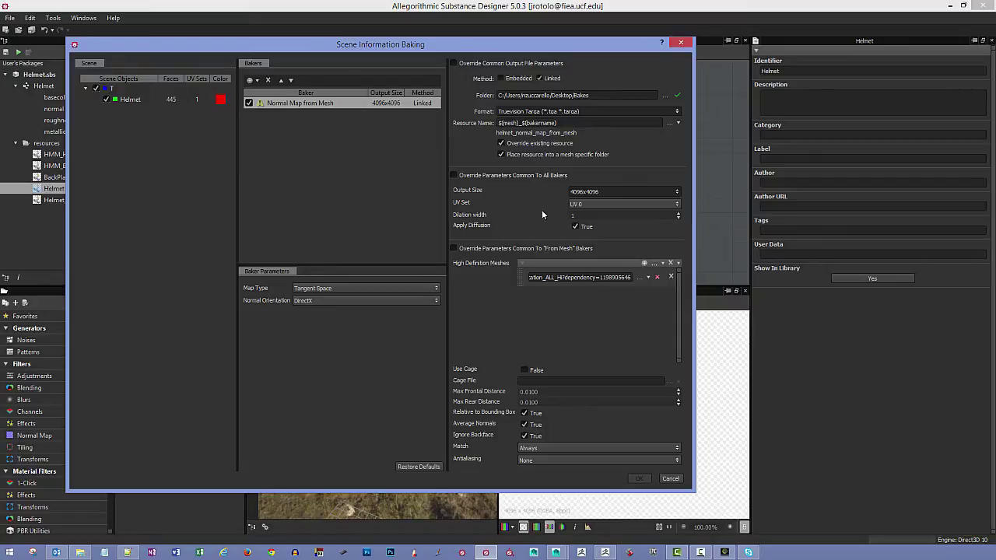
Set the dilation width common to all bakers to 4
{"action": "left_click", "coordinate": [573, 213]}
{"action": "left_click", "coordinate": [589, 213]}
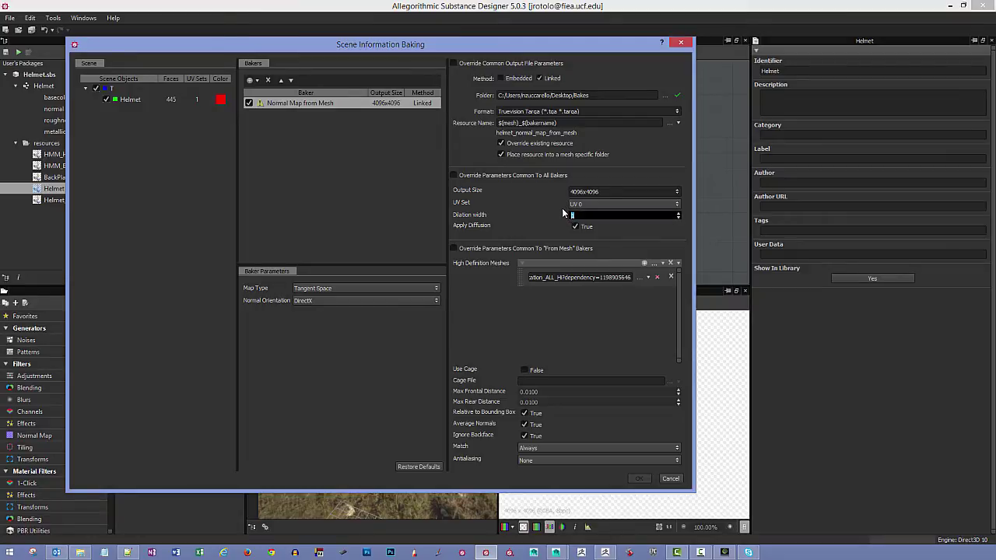
{"action": "key", "text": "Tab"}
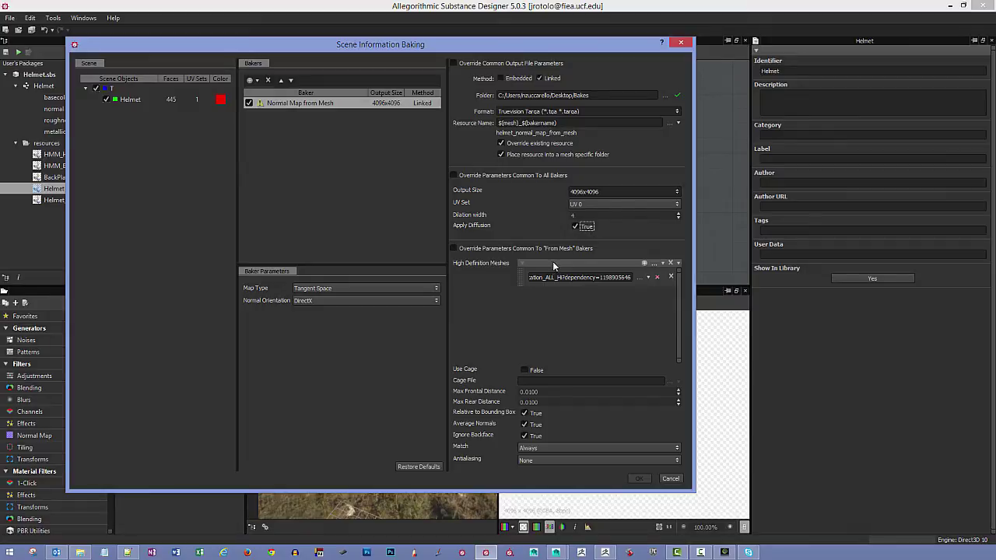
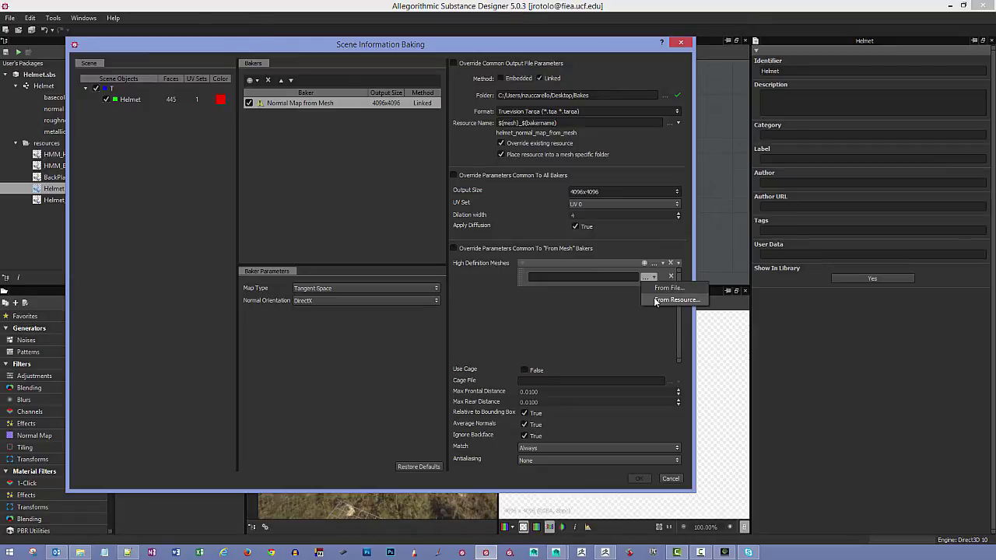
Assign HMM_Helmet_Hi_NoDeci.fbx from the package resources as the high definition mesh
{"action": "left_click", "coordinate": [655, 301]}
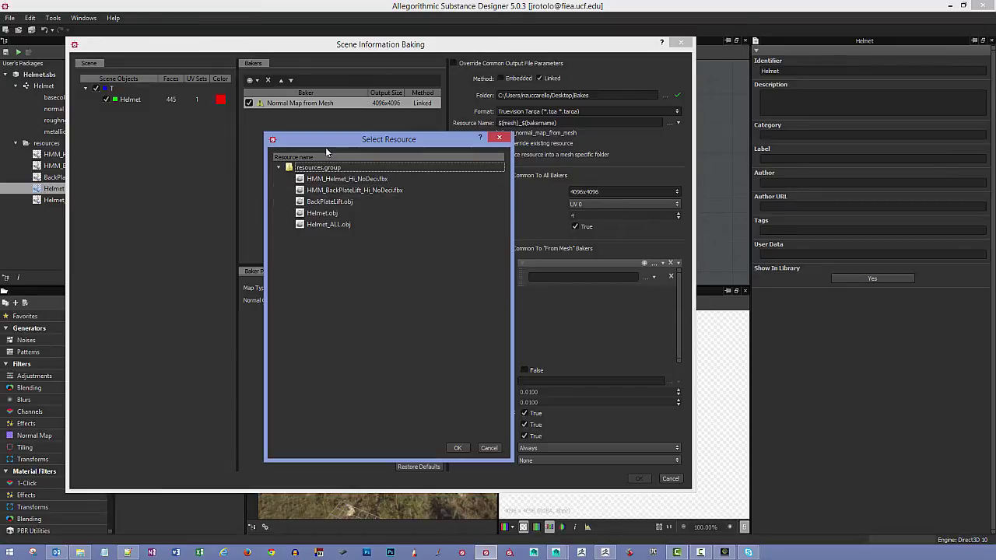
{"action": "left_click_drag", "start_coordinate": [319, 144], "coordinate": [363, 151]}
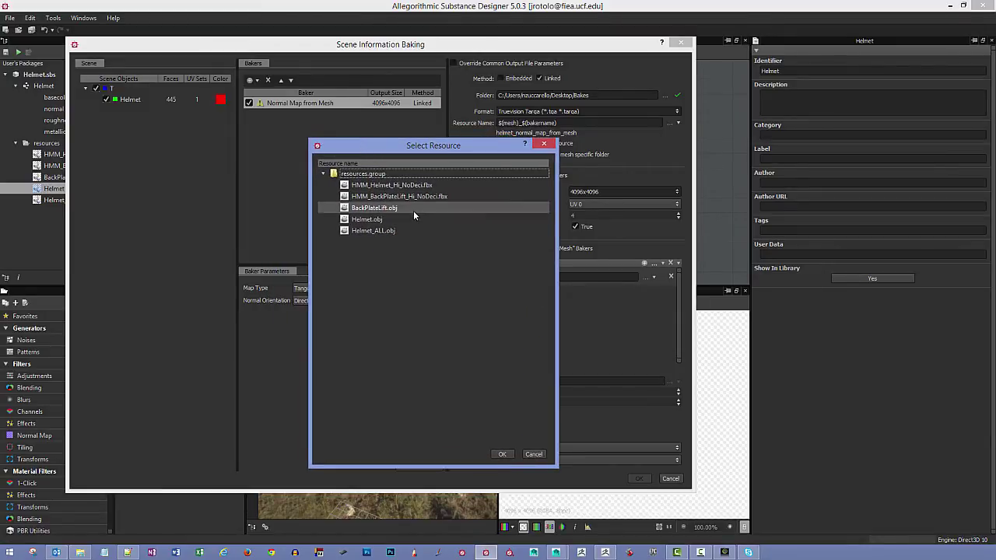
{"action": "left_click", "coordinate": [396, 186]}
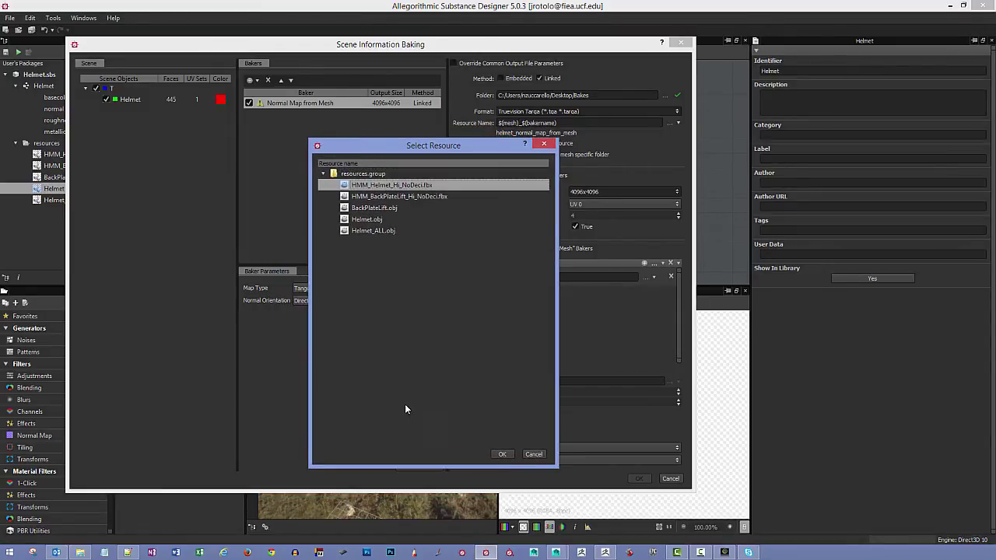
{"action": "left_click", "coordinate": [502, 454]}
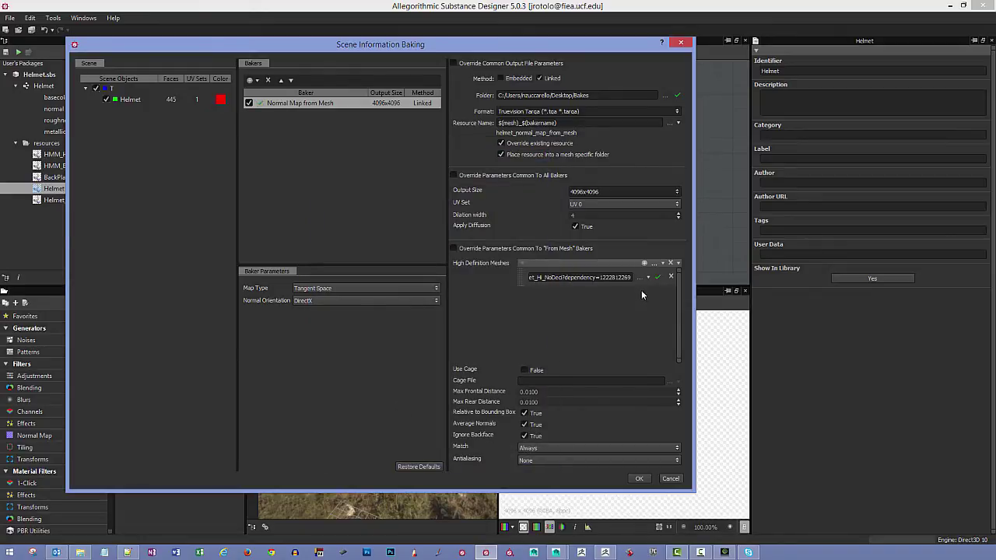
Replace the high definition mesh entry with HMM_Helmet_Hi_NoDeci.FBX loaded as a file from the HeavyMetalMan_Project FBX folder
{"action": "left_click", "coordinate": [673, 276]}
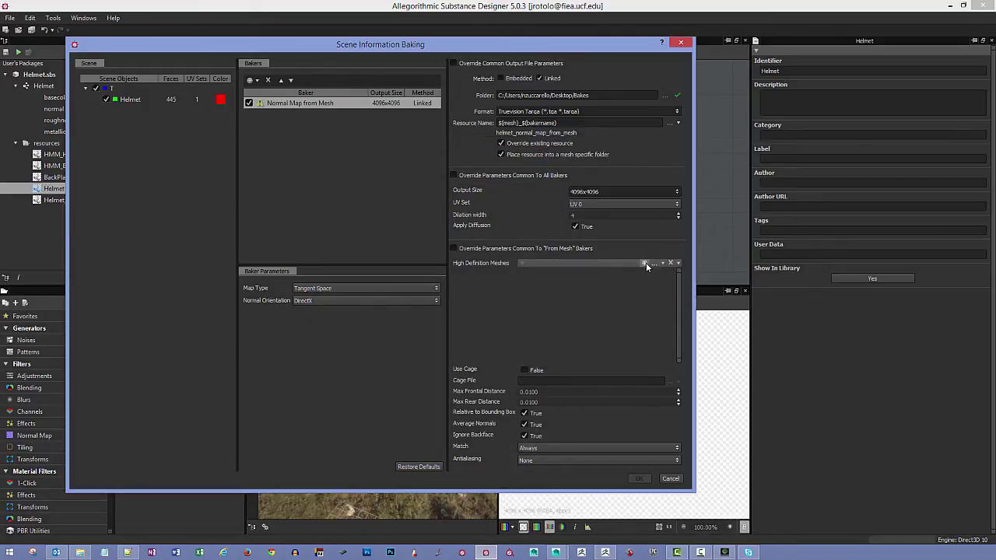
{"action": "left_click", "coordinate": [644, 263]}
{"action": "left_click", "coordinate": [650, 277]}
{"action": "left_click", "coordinate": [662, 289]}
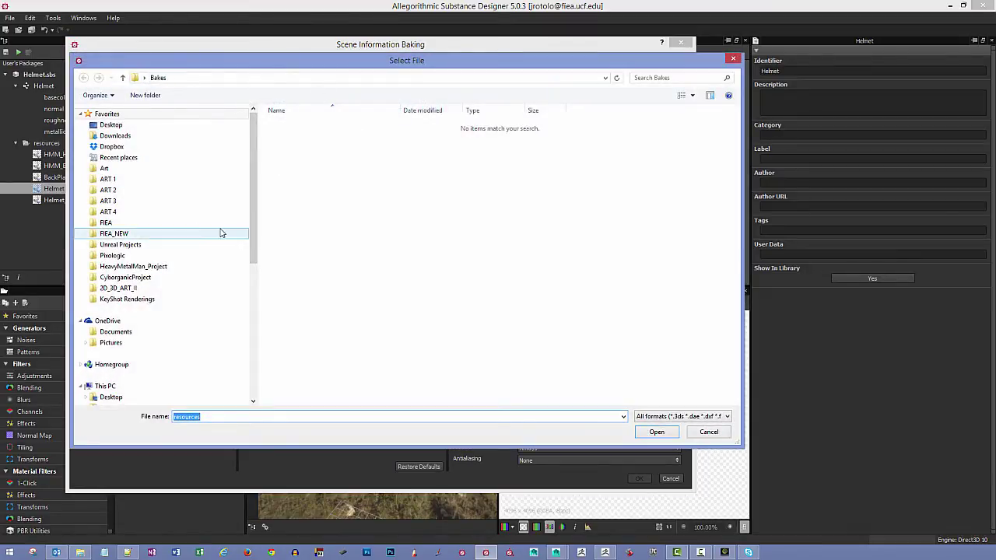
{"action": "left_click", "coordinate": [222, 267]}
{"action": "double_click", "coordinate": [297, 126]}
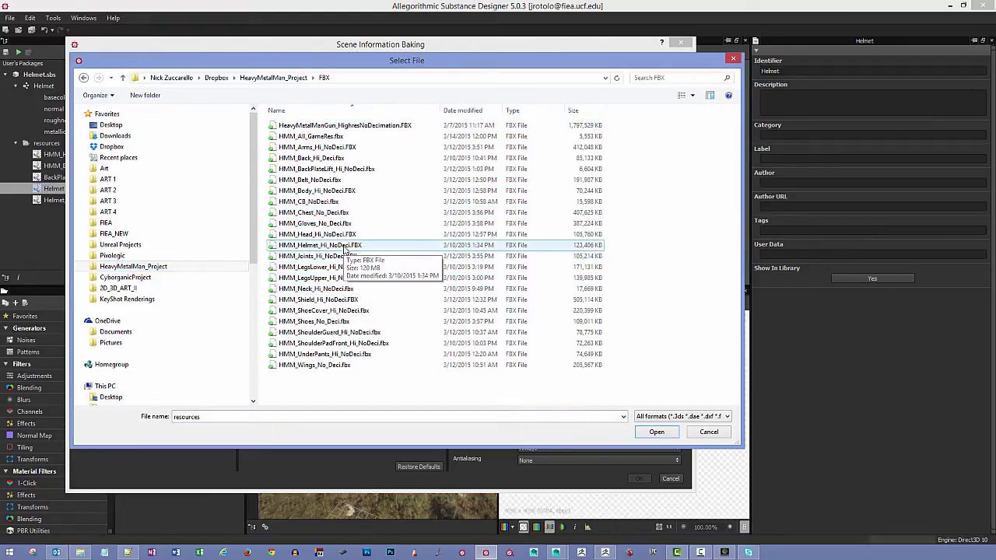
{"action": "left_click", "coordinate": [342, 248]}
{"action": "left_click", "coordinate": [656, 432]}
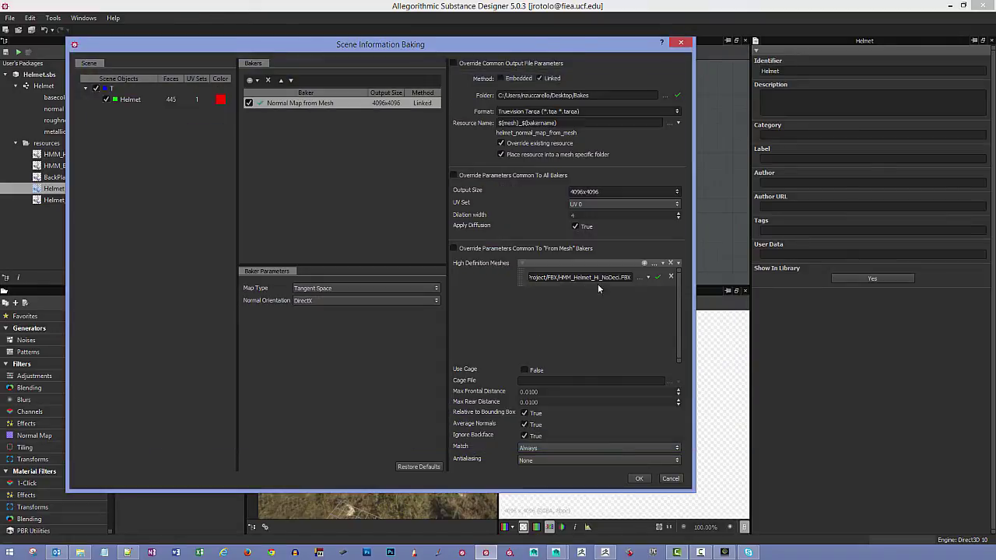
Replace the high definition mesh entry with HMM_Helmet_Hi_NoDeci.fbx chosen from the package resources
{"action": "left_click", "coordinate": [670, 277]}
{"action": "left_click", "coordinate": [645, 263]}
{"action": "left_click", "coordinate": [652, 277]}
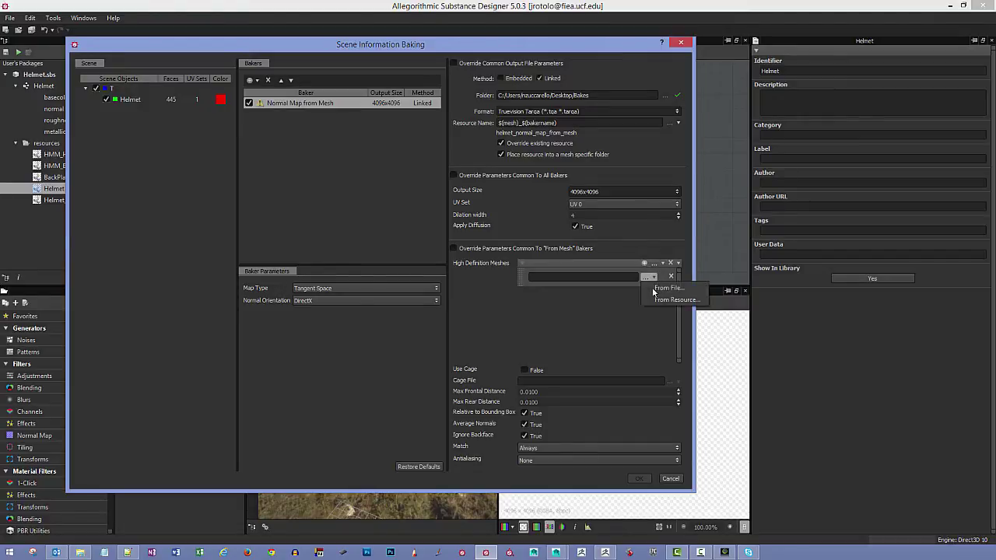
{"action": "left_click", "coordinate": [663, 302]}
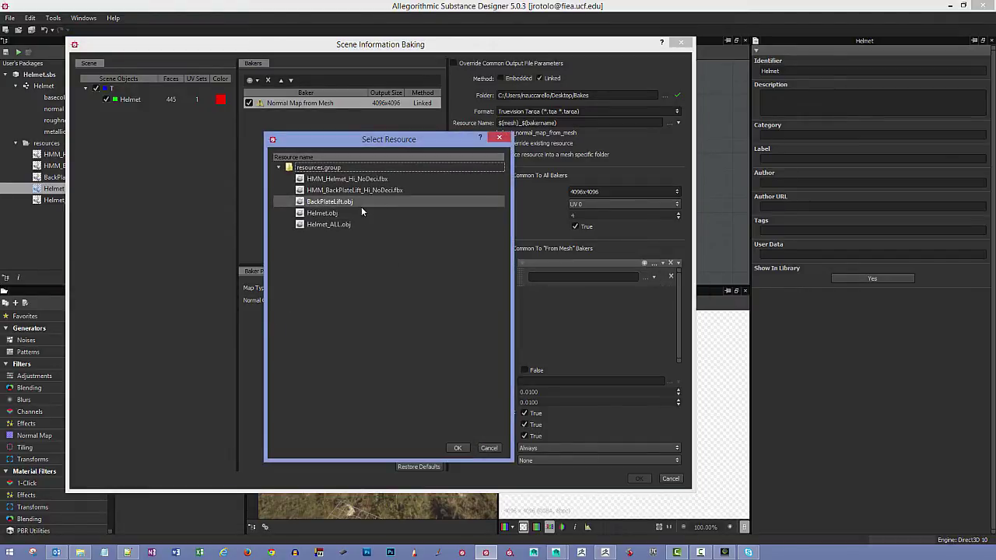
{"action": "left_click", "coordinate": [355, 181]}
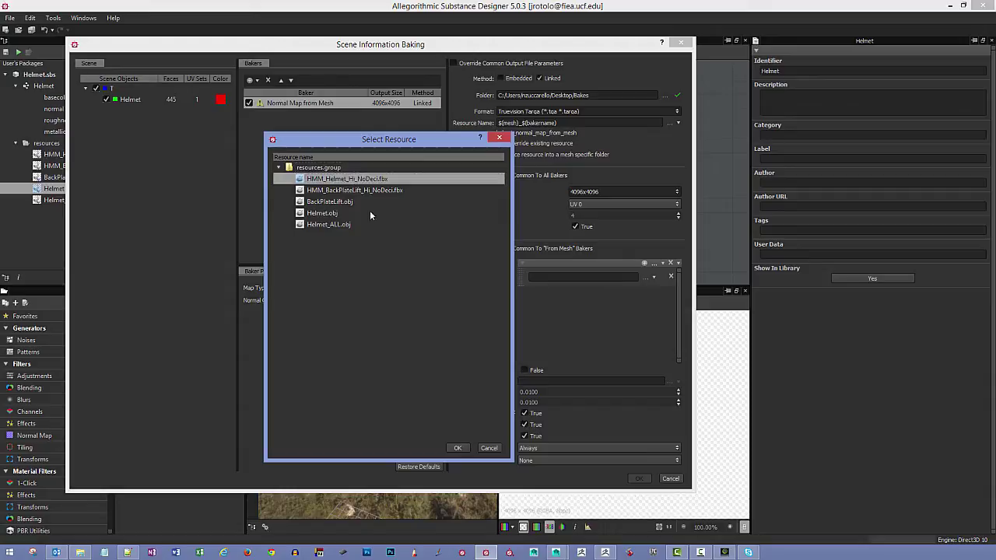
{"action": "left_click", "coordinate": [458, 448]}
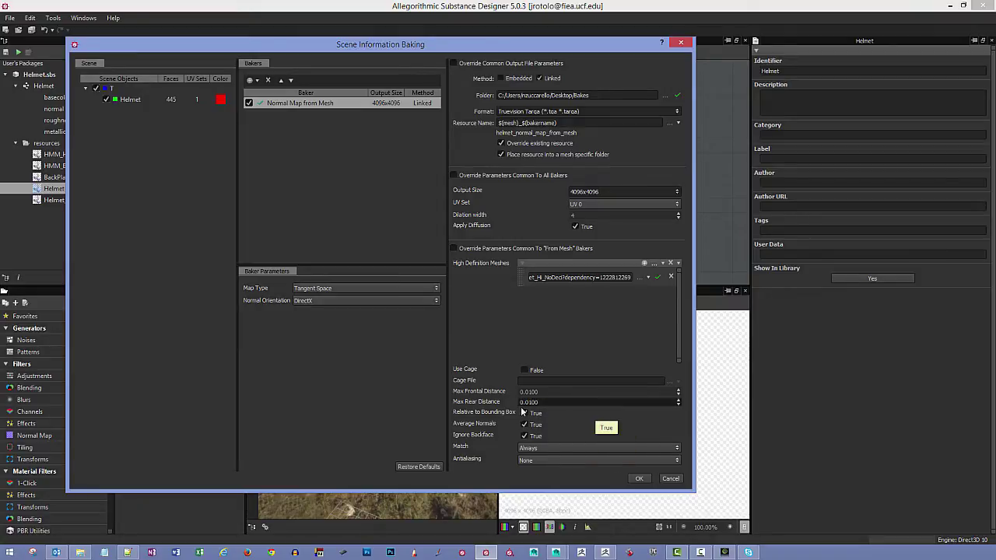
Set the antialiasing to Subsampling 2x2 and run the normal map bake
{"action": "left_click", "coordinate": [576, 460]}
{"action": "left_click", "coordinate": [545, 476]}
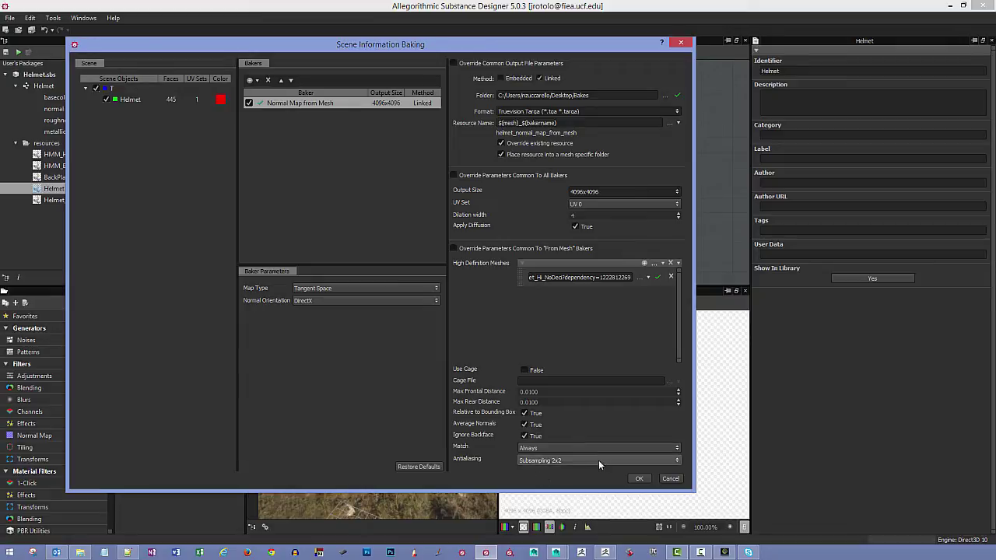
{"action": "left_click", "coordinate": [564, 462]}
{"action": "left_click", "coordinate": [551, 476]}
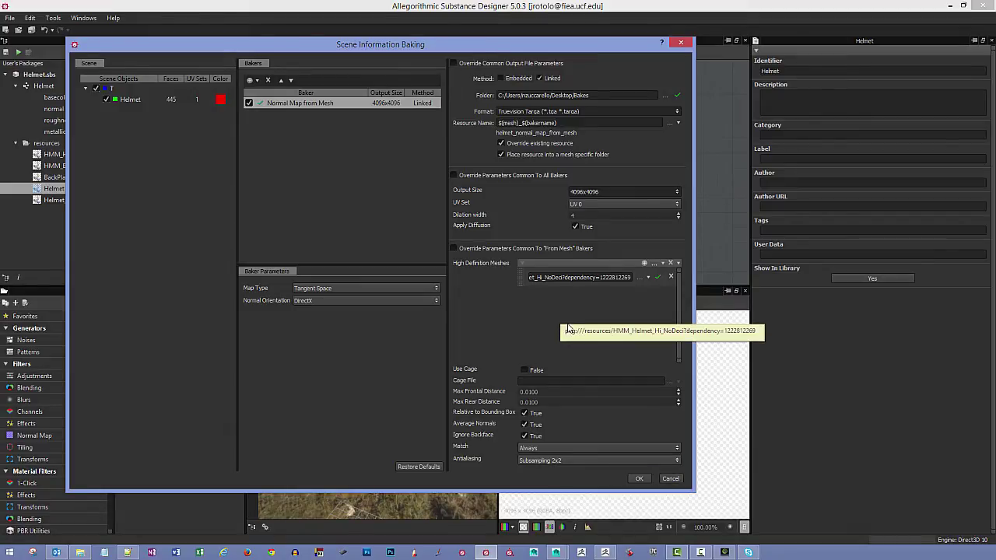
{"action": "left_click", "coordinate": [639, 478]}
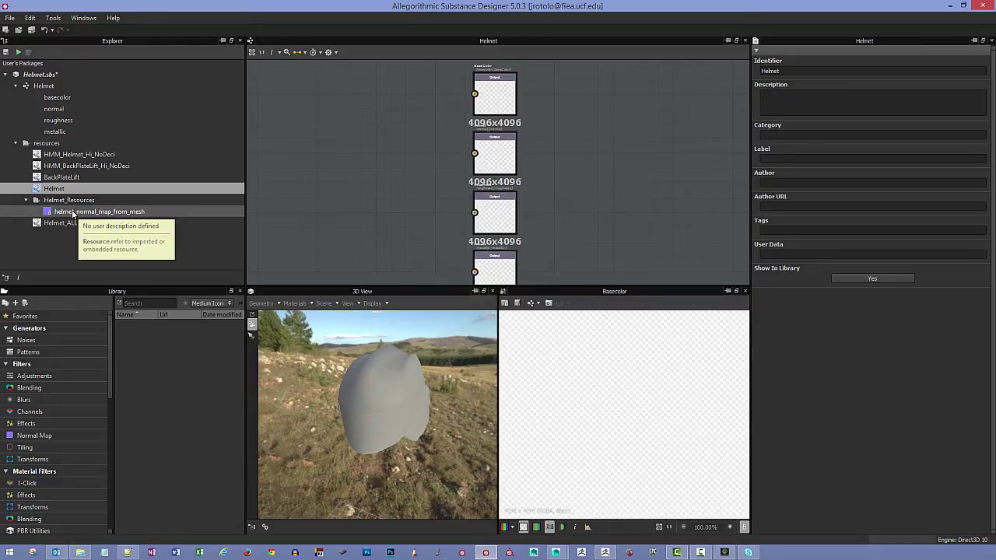
Display the baked helmet_normal_map_from_mesh in the 2D view and examine it at full size and fitted to the view
{"action": "left_click", "coordinate": [84, 215]}
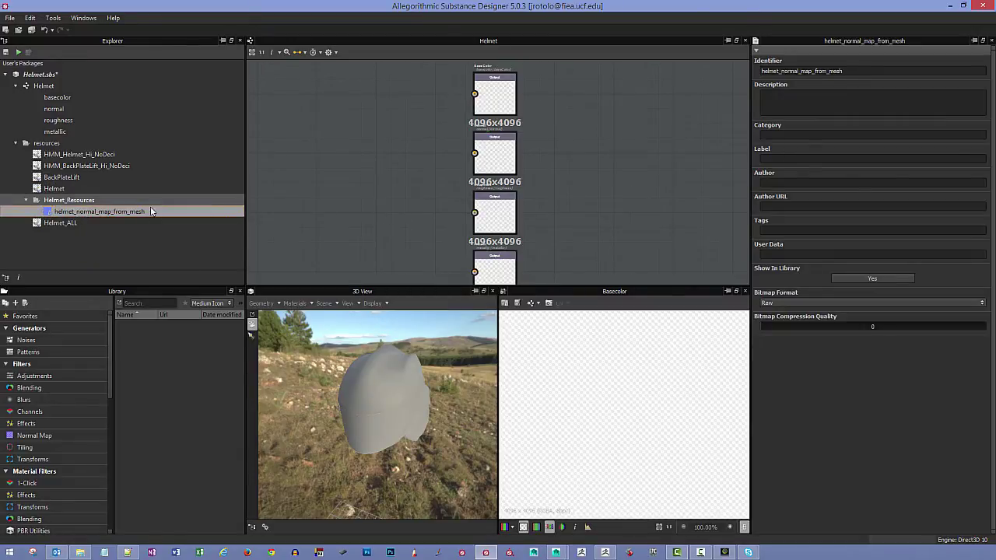
{"action": "double_click", "coordinate": [115, 216]}
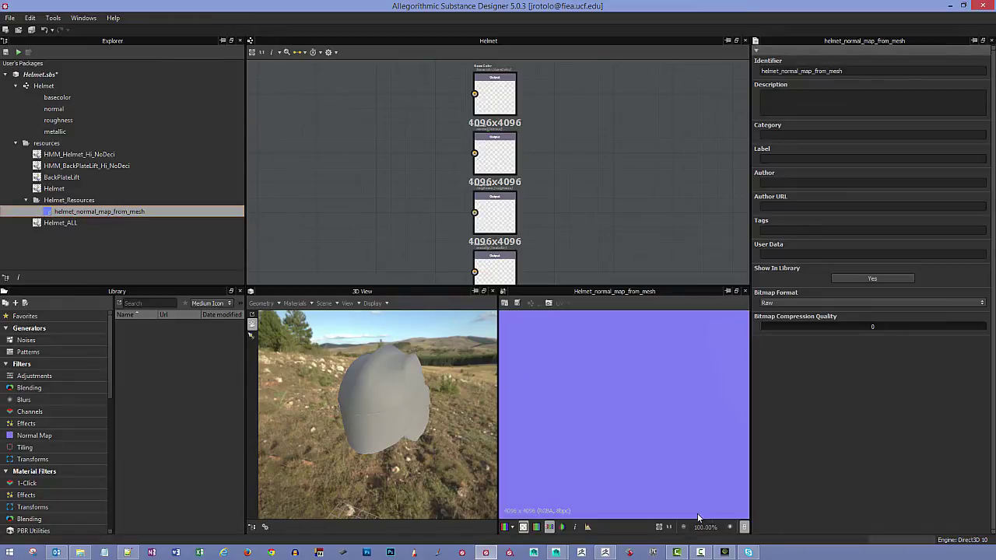
{"action": "left_click", "coordinate": [659, 527]}
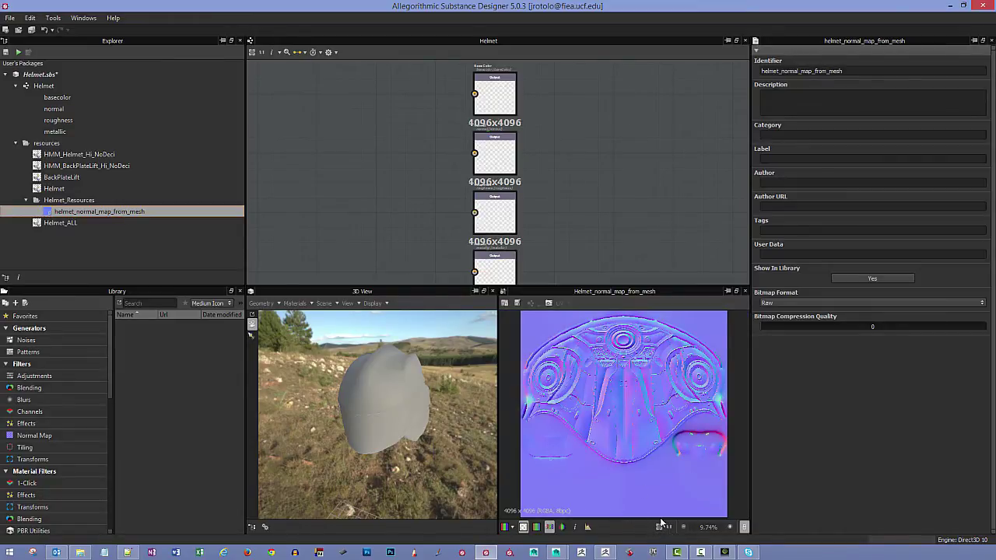
{"action": "left_click", "coordinate": [668, 527]}
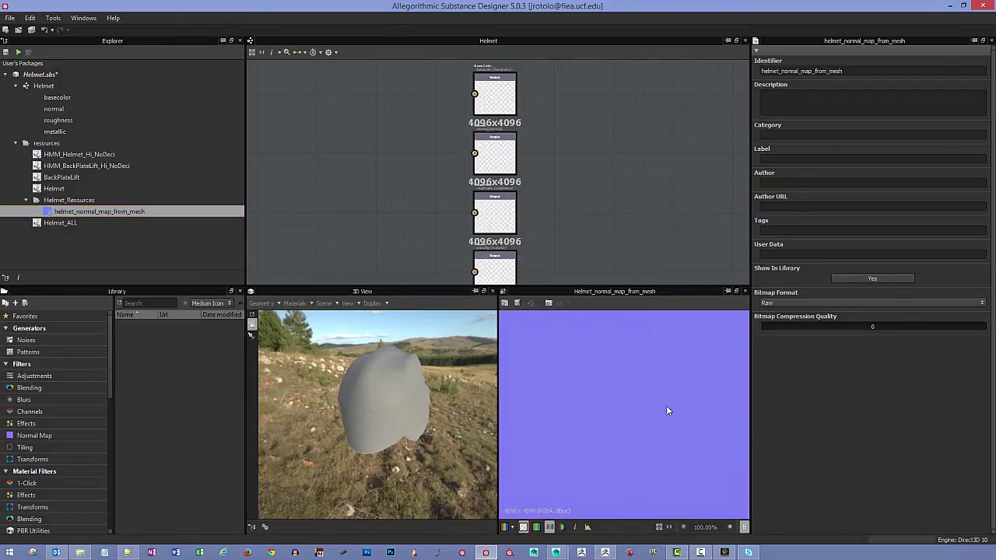
{"action": "mouse_move", "coordinate": [622, 438]}
{"action": "middle_mouse_down"}
{"action": "mouse_move", "coordinate": [661, 444]}
{"action": "mouse_move", "coordinate": [556, 363]}
{"action": "mouse_move", "coordinate": [548, 369]}
{"action": "mouse_move", "coordinate": [537, 420]}
{"action": "mouse_move", "coordinate": [636, 382]}
{"action": "mouse_move", "coordinate": [635, 401]}
{"action": "mouse_move", "coordinate": [618, 410]}
{"action": "mouse_move", "coordinate": [623, 420]}
{"action": "middle_mouse_up"}
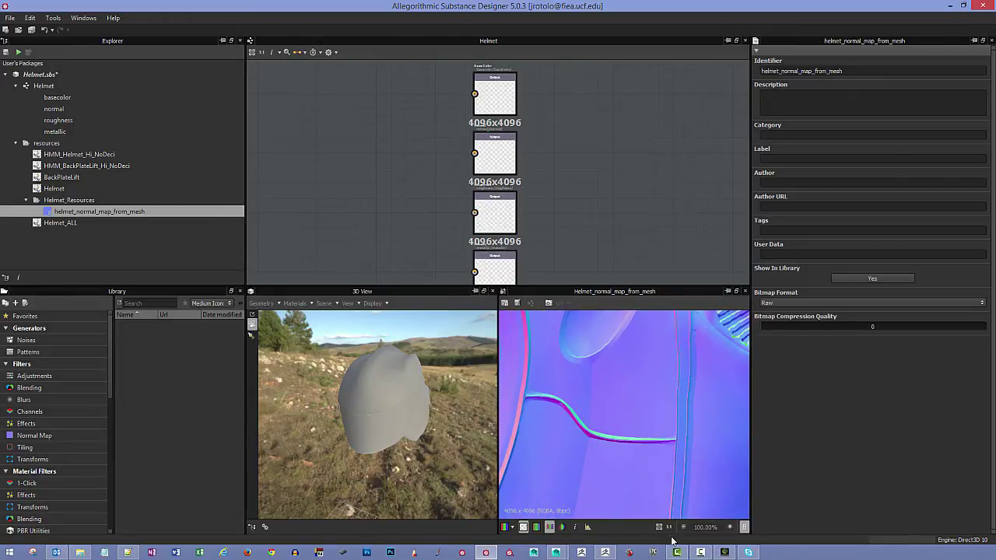
{"action": "left_click", "coordinate": [659, 528]}
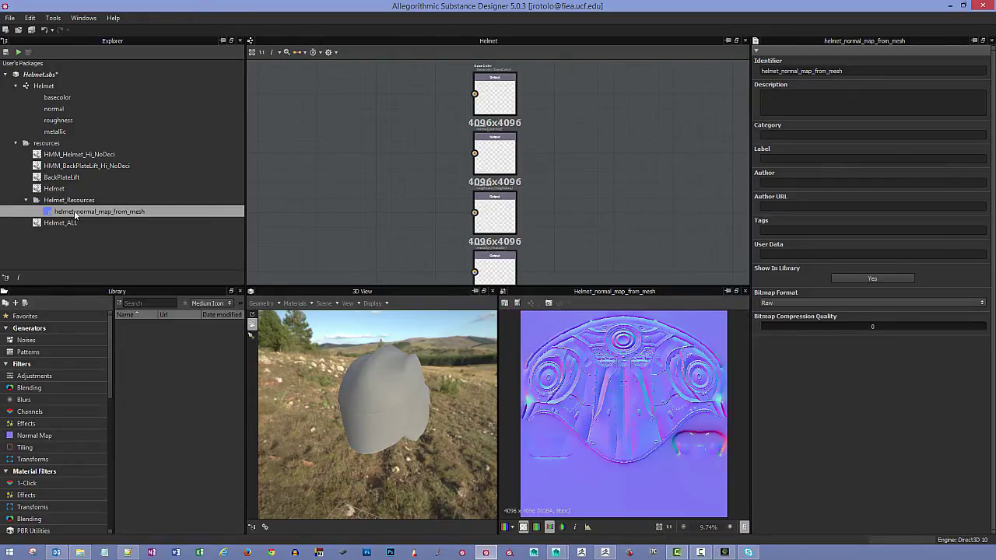
Add helmet_normal_map_from_mesh to the Helmet graph as a Bitmap node, place it beside the Normal output and connect the two
{"action": "left_click_drag", "start_coordinate": [76, 217], "coordinate": [350, 199]}
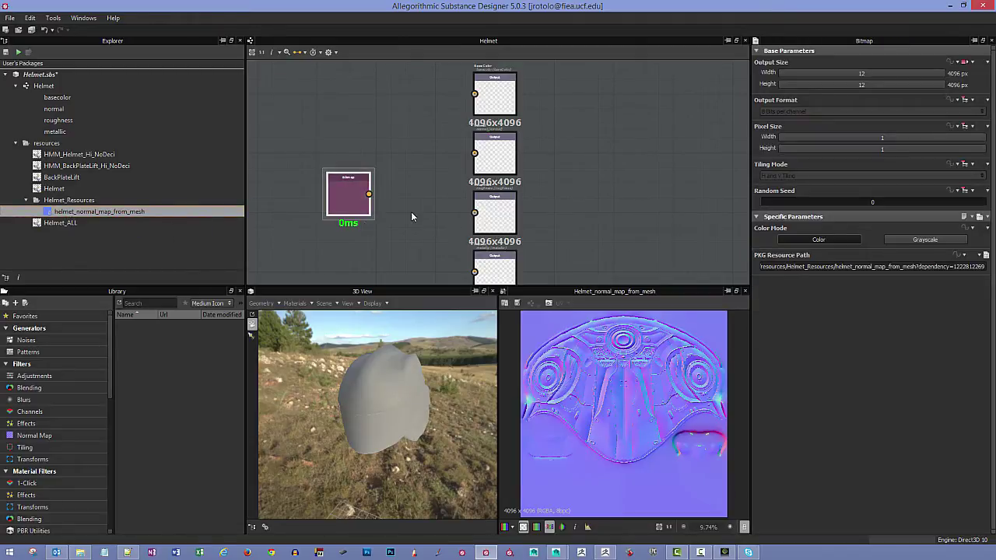
{"action": "scroll", "coordinate": [411, 212], "scroll_direction": "up", "scroll_amount": 3}
{"action": "scroll", "coordinate": [417, 208], "scroll_direction": "down", "scroll_amount": 1}
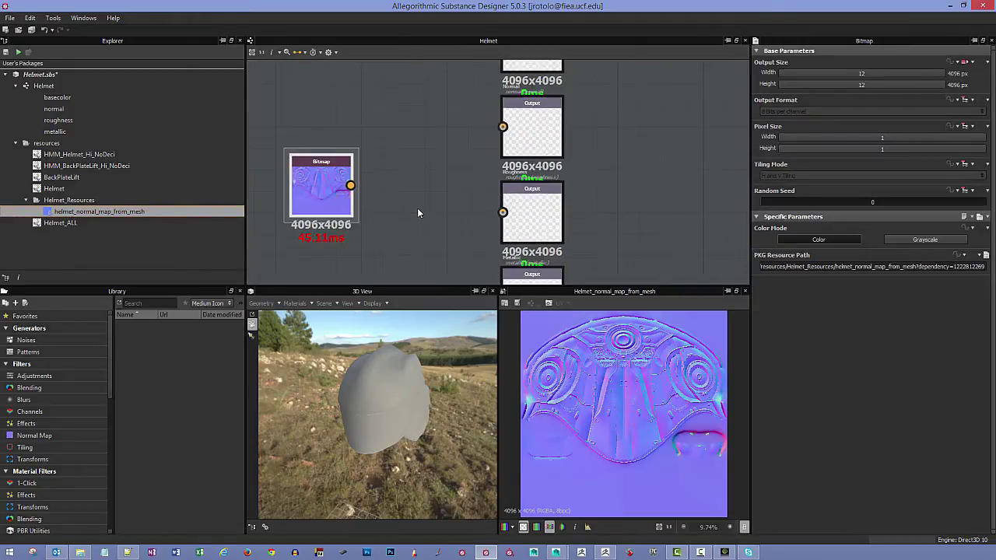
{"action": "scroll", "coordinate": [417, 208], "scroll_direction": "up", "scroll_amount": 2}
{"action": "scroll", "coordinate": [419, 208], "scroll_direction": "down", "scroll_amount": 1}
{"action": "middle_click_drag", "start_coordinate": [422, 208], "coordinate": [460, 202]}
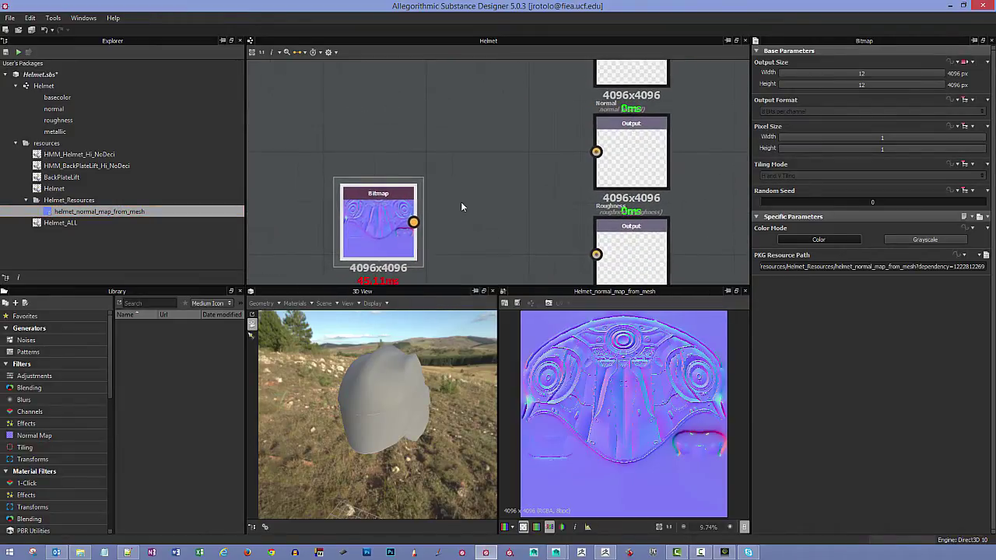
{"action": "left_click_drag", "start_coordinate": [374, 221], "coordinate": [590, 164]}
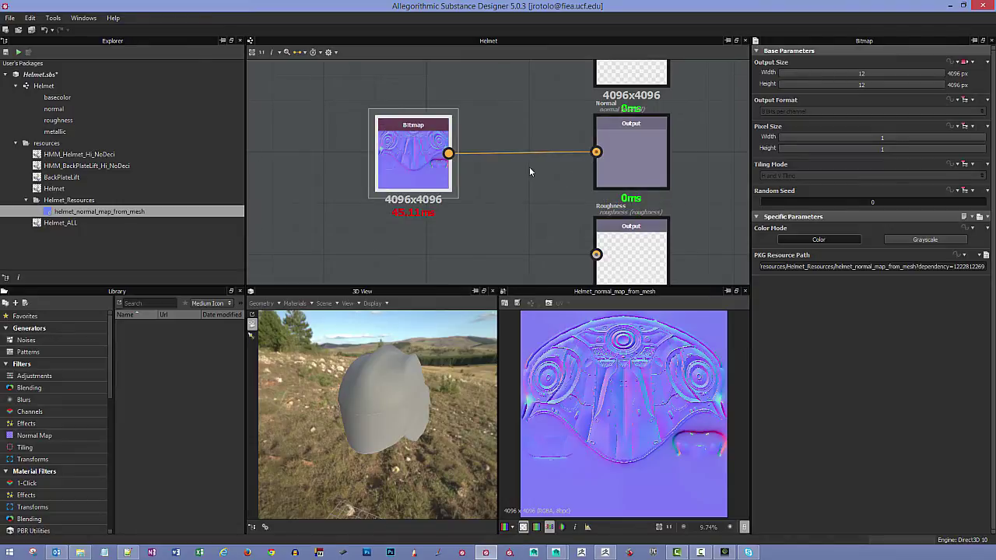
{"action": "scroll", "coordinate": [503, 190], "scroll_direction": "down", "scroll_amount": 2}
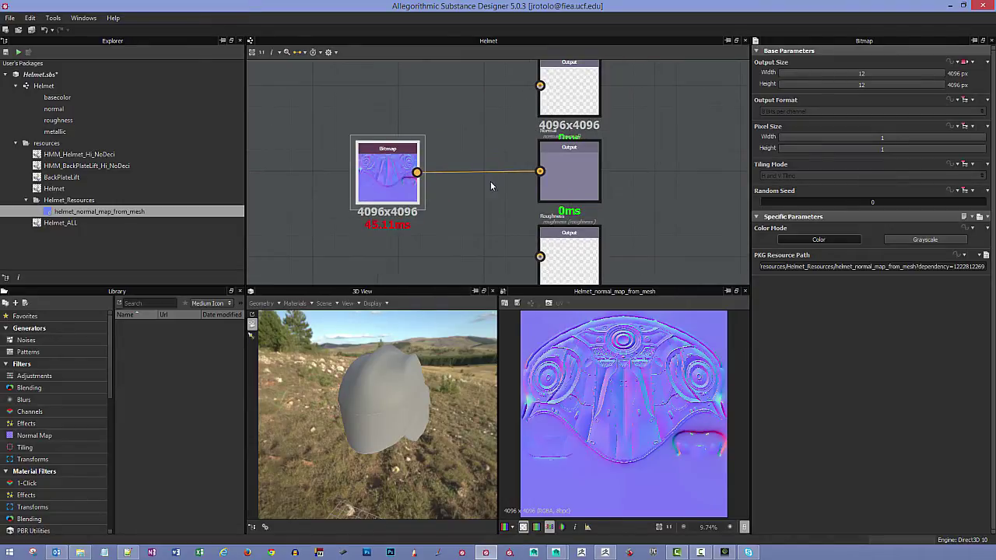
Show the Normal output on the 3D helmet through the Normal channel and inspect the helmet's side
{"action": "right_click", "coordinate": [571, 175]}
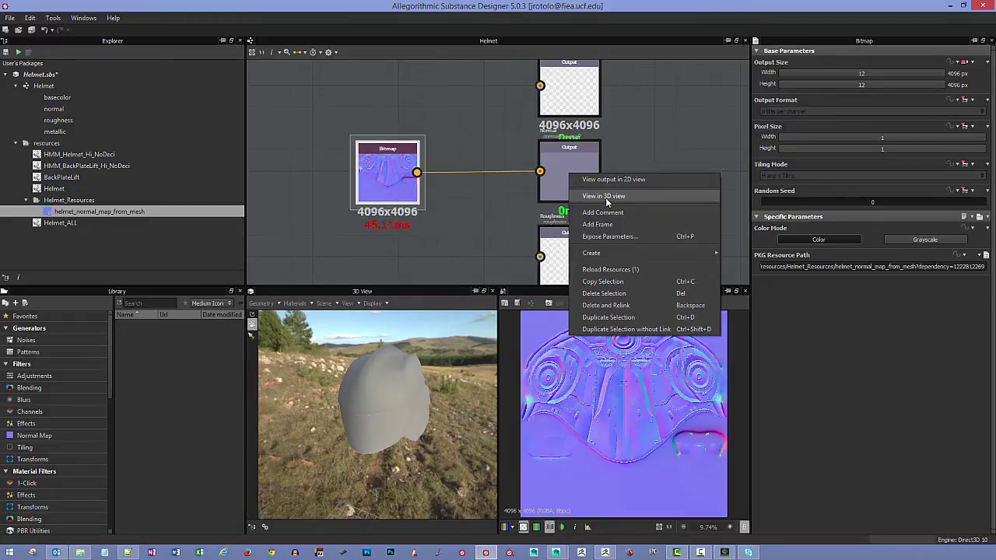
{"action": "left_click", "coordinate": [606, 200]}
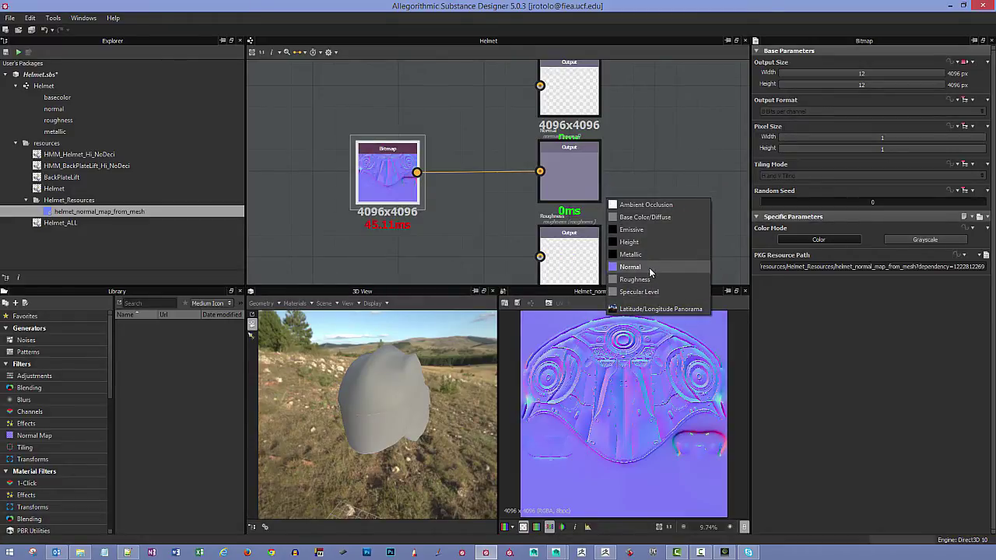
{"action": "left_click", "coordinate": [636, 269]}
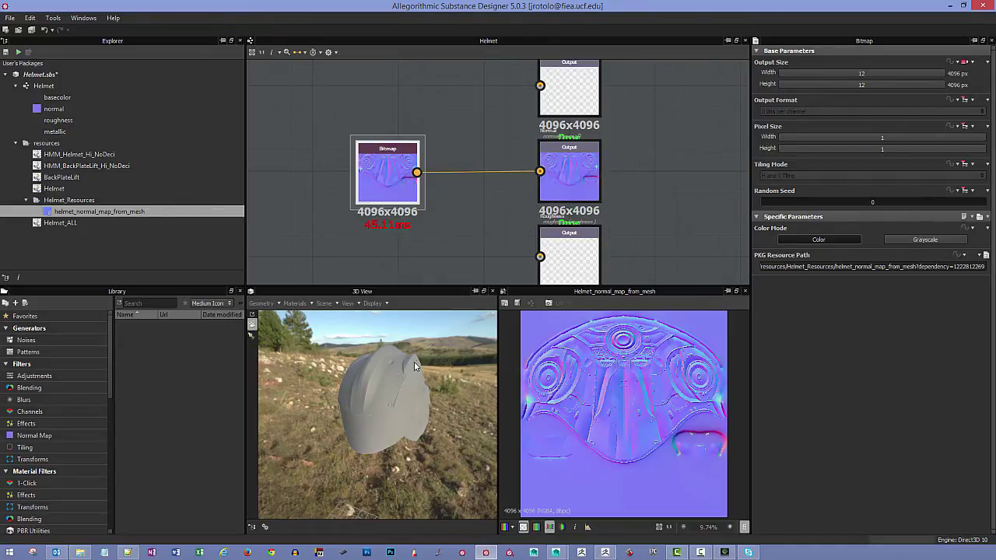
{"action": "left_click_drag", "start_coordinate": [419, 390], "coordinate": [377, 401]}
{"action": "scroll", "coordinate": [378, 405], "scroll_direction": "up", "scroll_amount": 5}
{"action": "left_click_drag", "start_coordinate": [460, 424], "coordinate": [451, 403]}
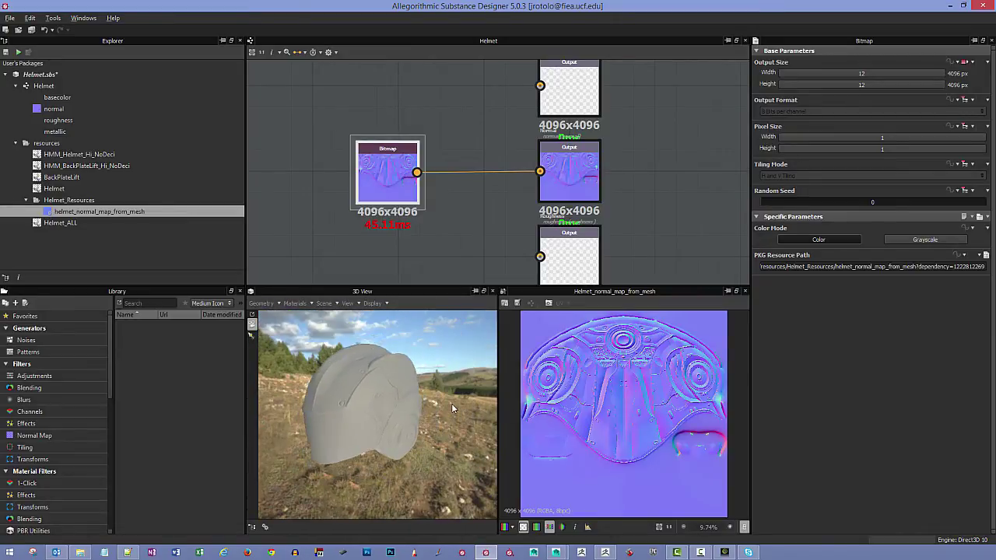
Reposition the Normal output below Base Color and line up the Bitmap node with it
{"action": "mouse_move", "coordinate": [477, 265]}
{"action": "middle_mouse_down"}
{"action": "mouse_move", "coordinate": [430, 251]}
{"action": "mouse_move", "coordinate": [466, 233]}
{"action": "mouse_move", "coordinate": [468, 247]}
{"action": "middle_mouse_up"}
{"action": "scroll", "coordinate": [430, 251], "scroll_direction": "down", "scroll_amount": 2}
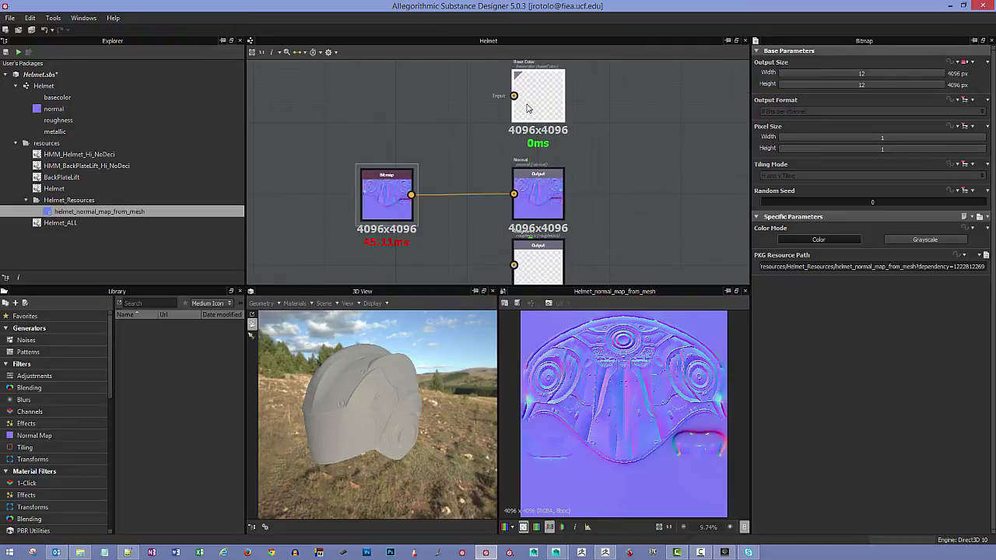
{"action": "left_click_drag", "start_coordinate": [535, 183], "coordinate": [535, 176]}
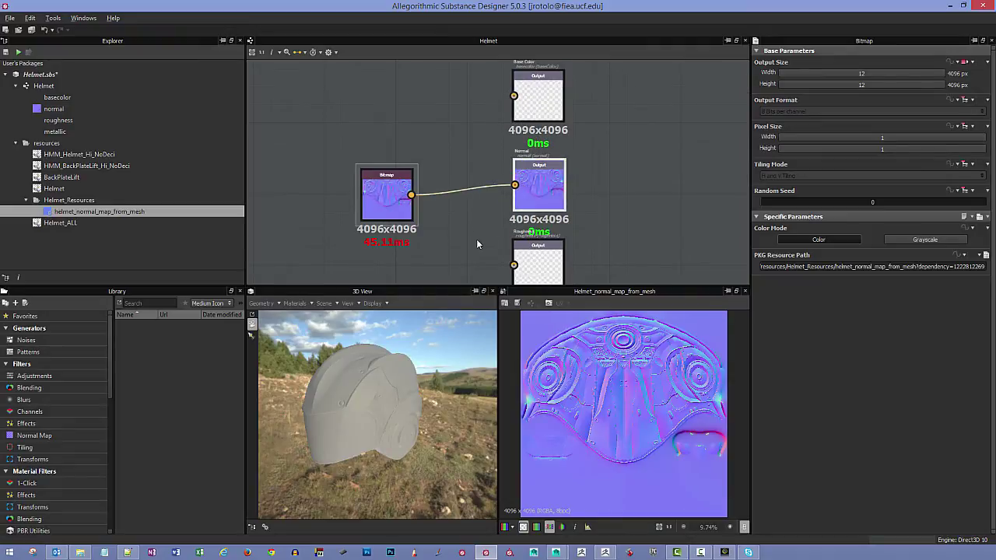
{"action": "middle_click_drag", "start_coordinate": [476, 239], "coordinate": [485, 199]}
{"action": "left_click_drag", "start_coordinate": [379, 161], "coordinate": [379, 150]}
Space the Roughness and Metallic outputs farther down the graph and align all four outputs in one column
{"action": "middle_click_drag", "start_coordinate": [436, 195], "coordinate": [351, 98]}
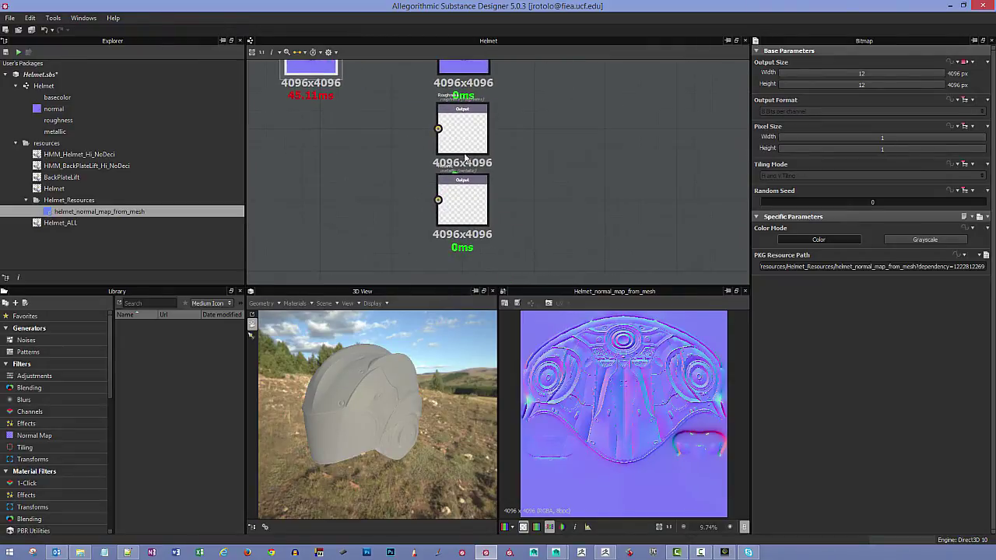
{"action": "left_click_drag", "start_coordinate": [463, 208], "coordinate": [463, 252]}
{"action": "left_click_drag", "start_coordinate": [461, 124], "coordinate": [468, 169]}
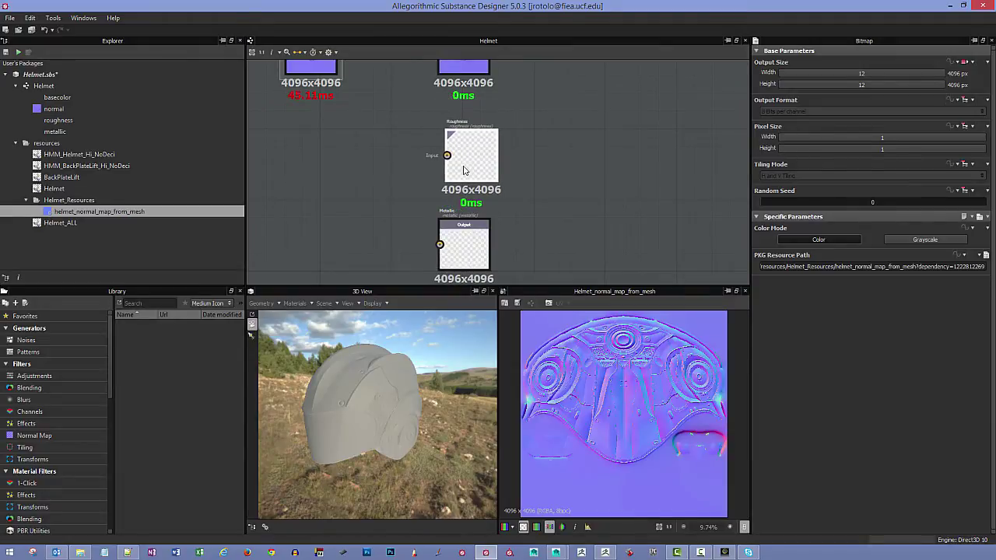
{"action": "left_click_drag", "start_coordinate": [463, 229], "coordinate": [464, 246]}
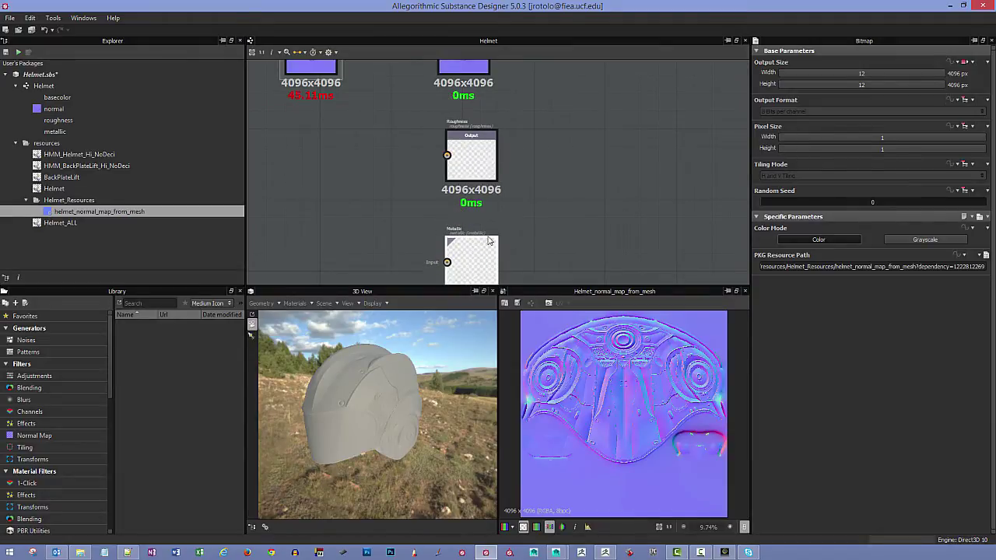
{"action": "middle_click_drag", "start_coordinate": [508, 165], "coordinate": [498, 220]}
{"action": "middle_click_drag", "start_coordinate": [496, 150], "coordinate": [496, 206]}
{"action": "left_click", "coordinate": [456, 159]}
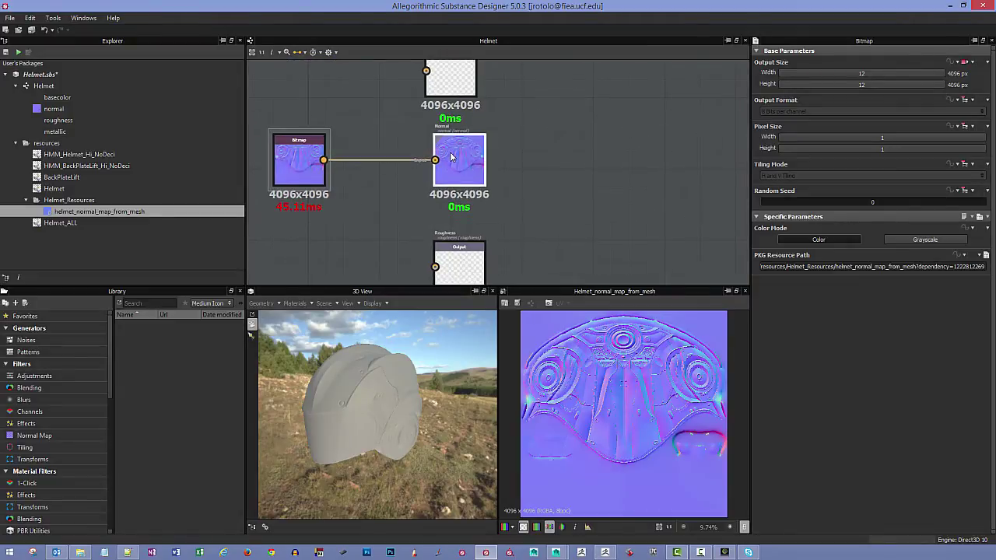
{"action": "middle_click_drag", "start_coordinate": [457, 71], "coordinate": [437, 148]}
{"action": "left_click", "coordinate": [436, 147]}
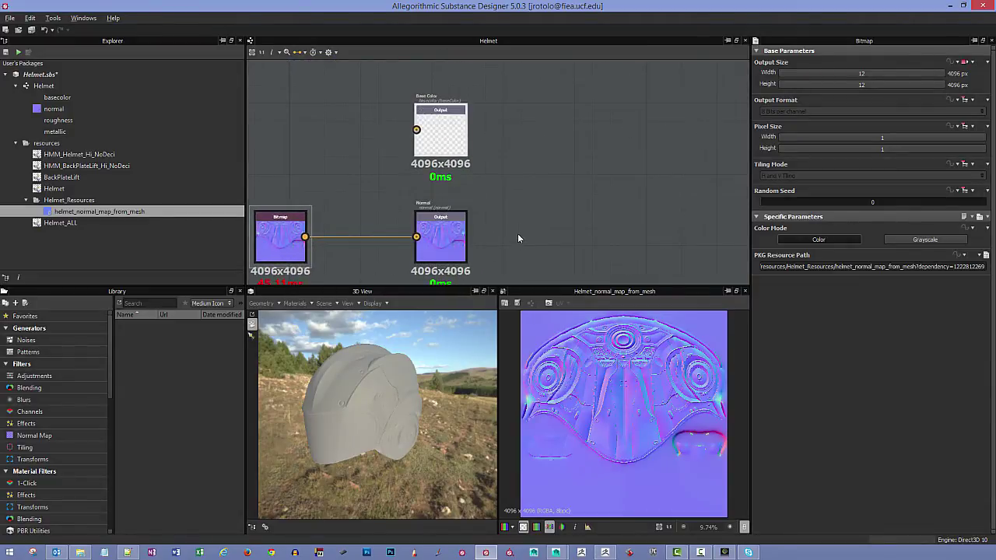
Add a Uniform Color node, place it beside the Base Color output and connect it to that output
{"action": "middle_click_drag", "start_coordinate": [518, 233], "coordinate": [545, 105]}
{"action": "middle_click_drag", "start_coordinate": [316, 193], "coordinate": [372, 162]}
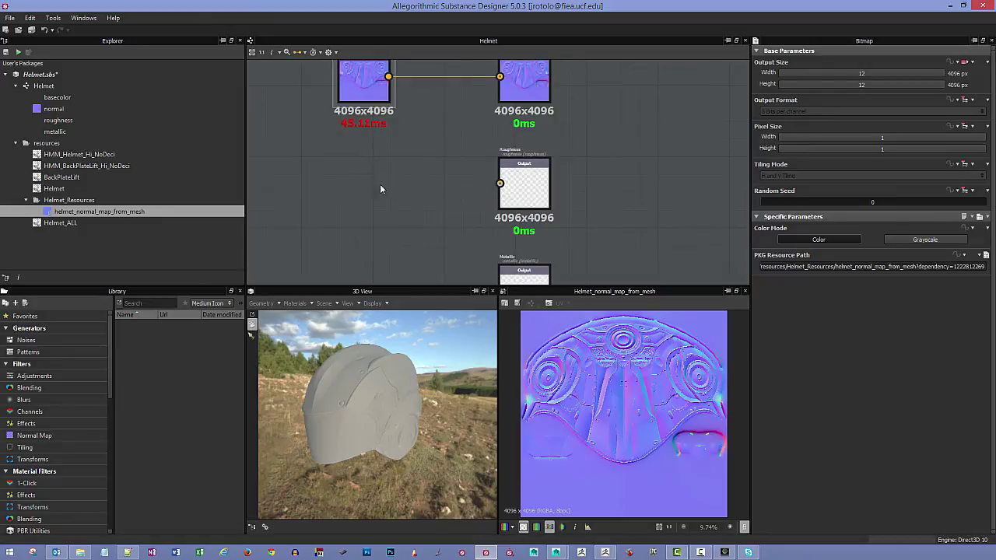
{"action": "right_click", "coordinate": [361, 182]}
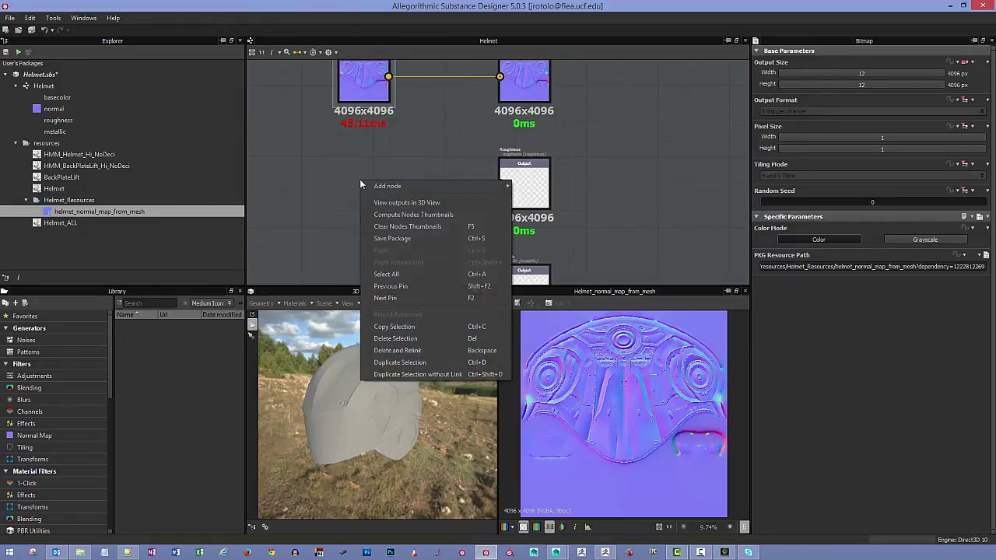
{"action": "mouse_move", "coordinate": [378, 188]}
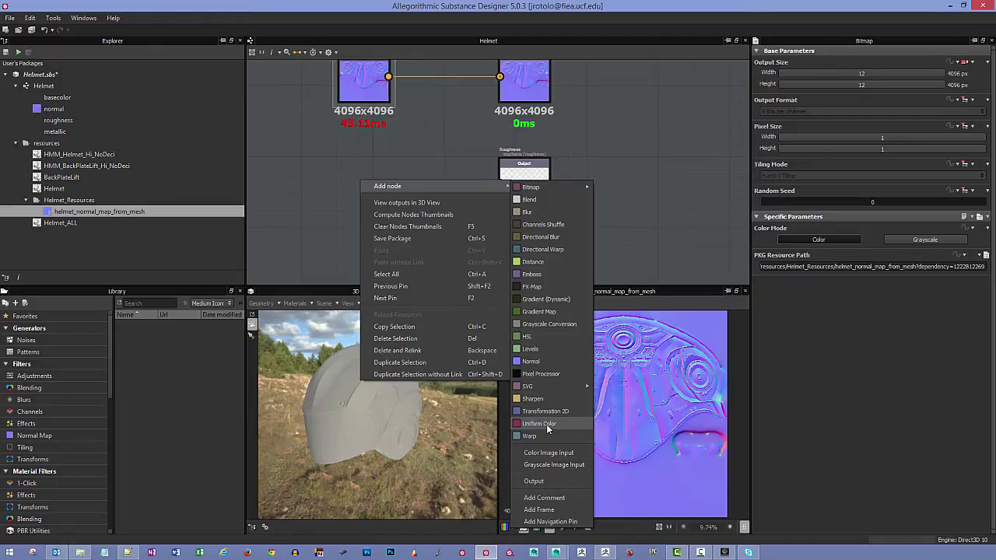
{"action": "left_click", "coordinate": [548, 427]}
{"action": "middle_click_drag", "start_coordinate": [463, 184], "coordinate": [426, 264]}
{"action": "scroll", "coordinate": [438, 259], "scroll_direction": "down", "scroll_amount": 2}
{"action": "left_click_drag", "start_coordinate": [391, 268], "coordinate": [375, 129]}
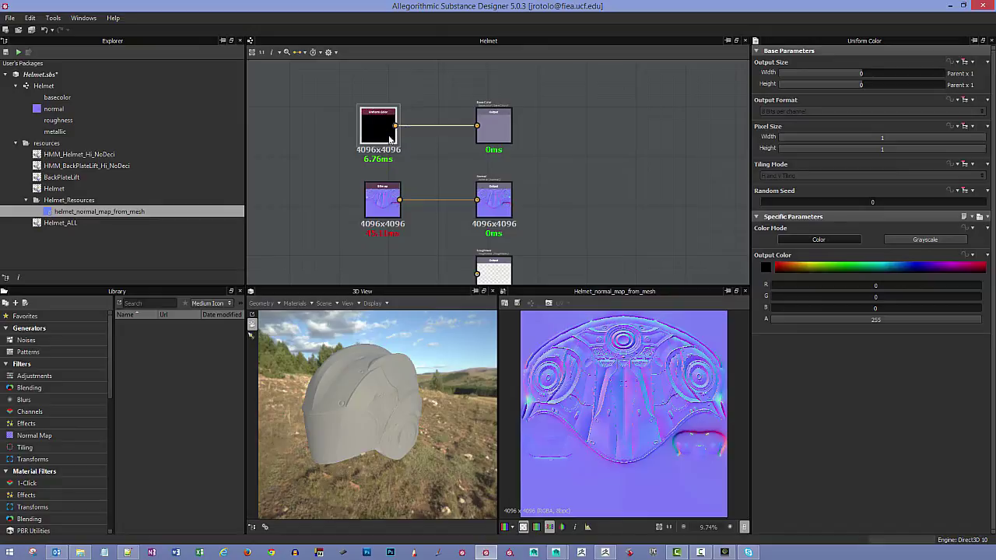
Preview the Uniform Color node feeding the Base Color output and set its output color to a neutral grey of RGB 150
{"action": "double_click", "coordinate": [378, 134]}
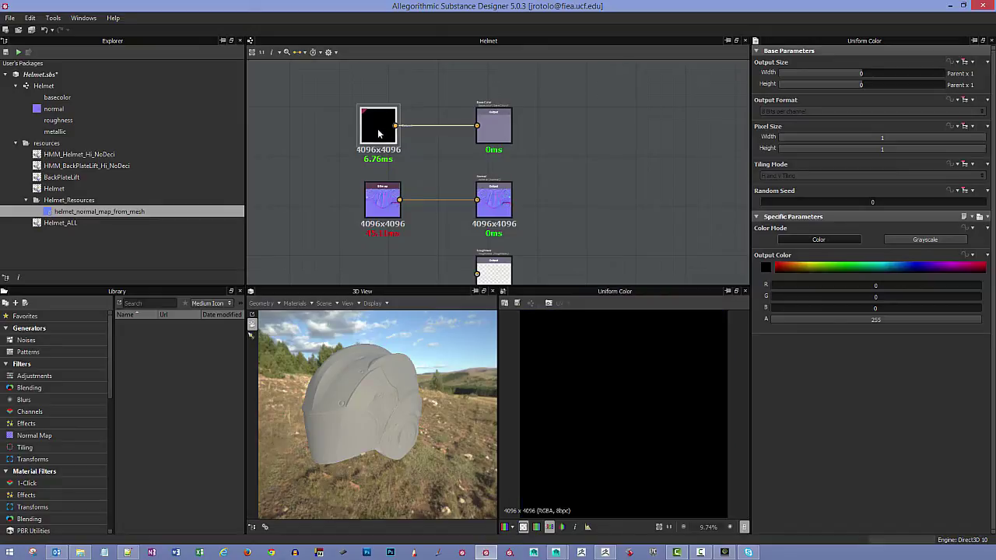
{"action": "left_click", "coordinate": [766, 269]}
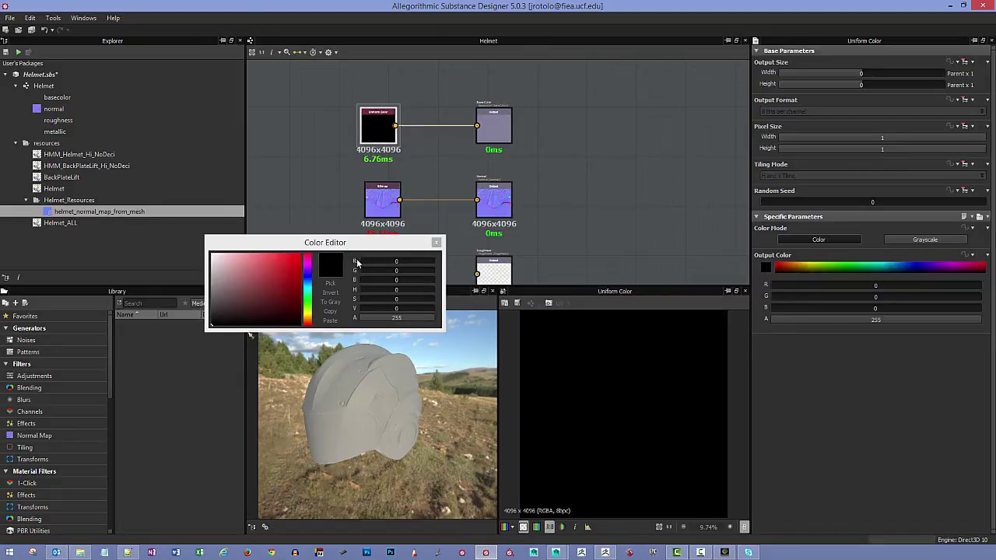
{"action": "left_click_drag", "start_coordinate": [342, 243], "coordinate": [377, 268]}
{"action": "left_click_drag", "start_coordinate": [256, 319], "coordinate": [244, 308]}
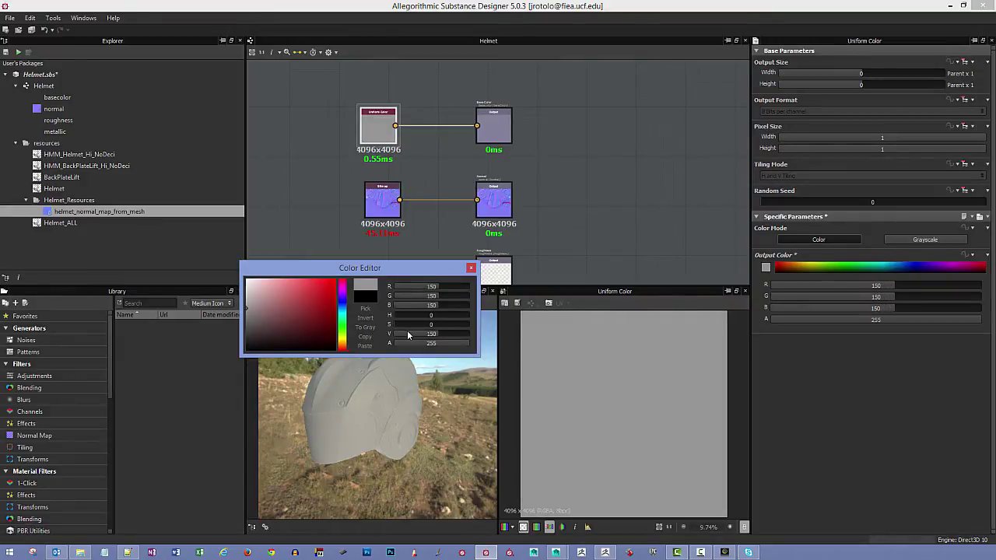
{"action": "left_click", "coordinate": [470, 270]}
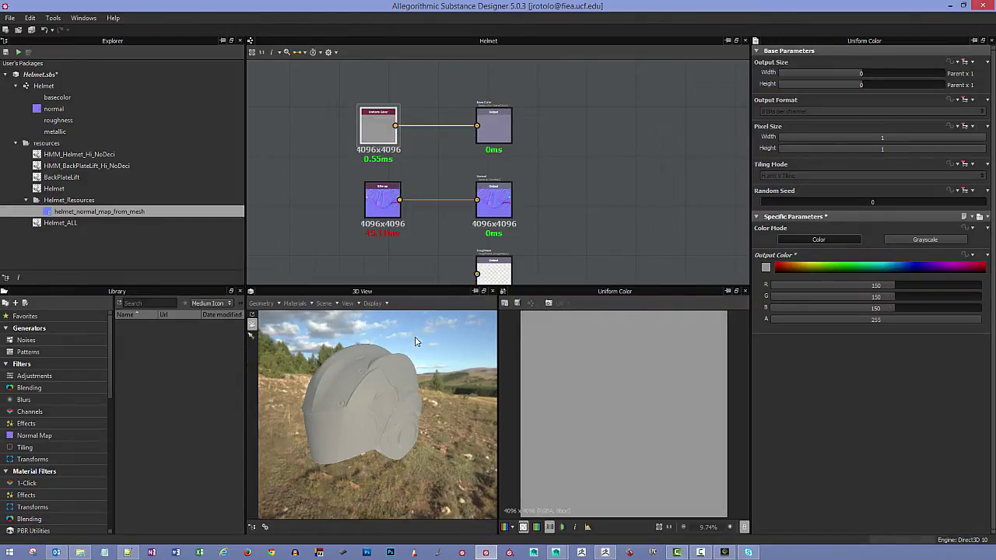
Show the Base Color output on the 3D helmet through the Base Color/Diffuse channel
{"action": "right_click", "coordinate": [493, 131]}
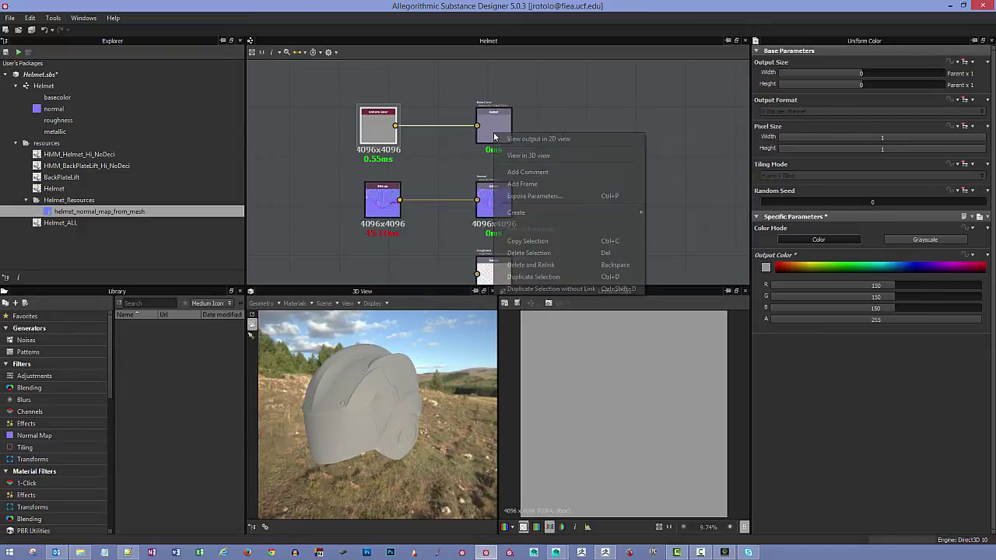
{"action": "left_click", "coordinate": [557, 155]}
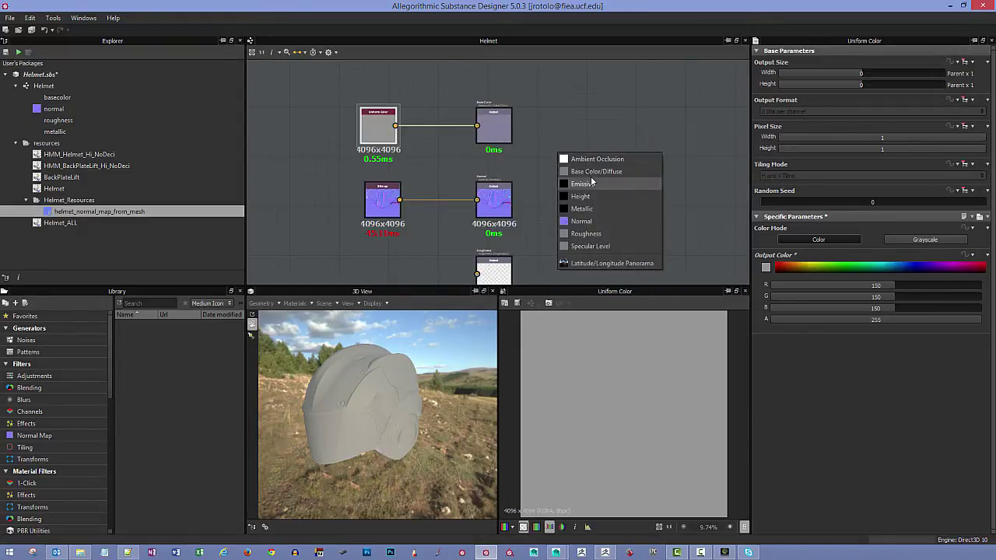
{"action": "left_click", "coordinate": [594, 172]}
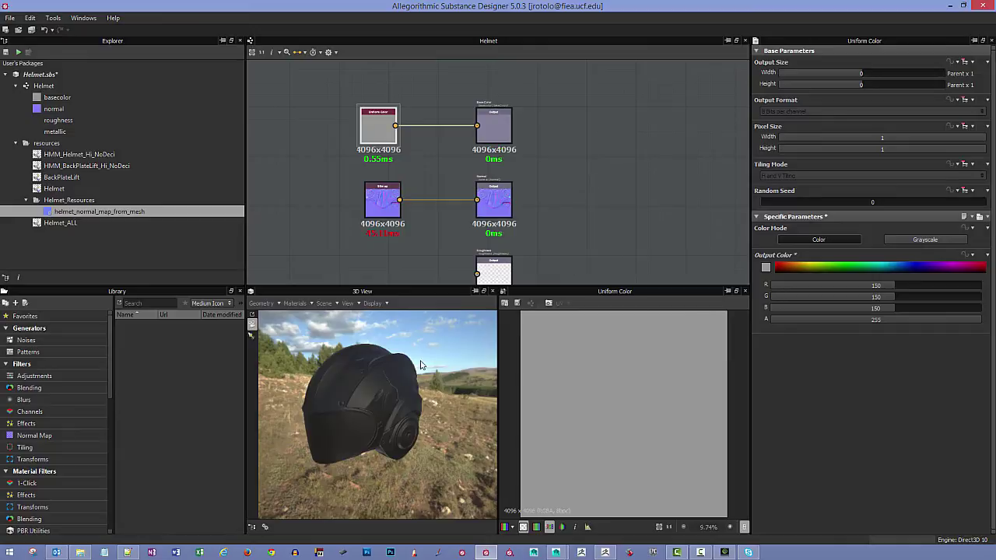
Duplicate the grey Uniform Color node and place the copy beside the Roughness output, in line with the Bitmap node
{"action": "middle_click_drag", "start_coordinate": [444, 250], "coordinate": [485, 211]}
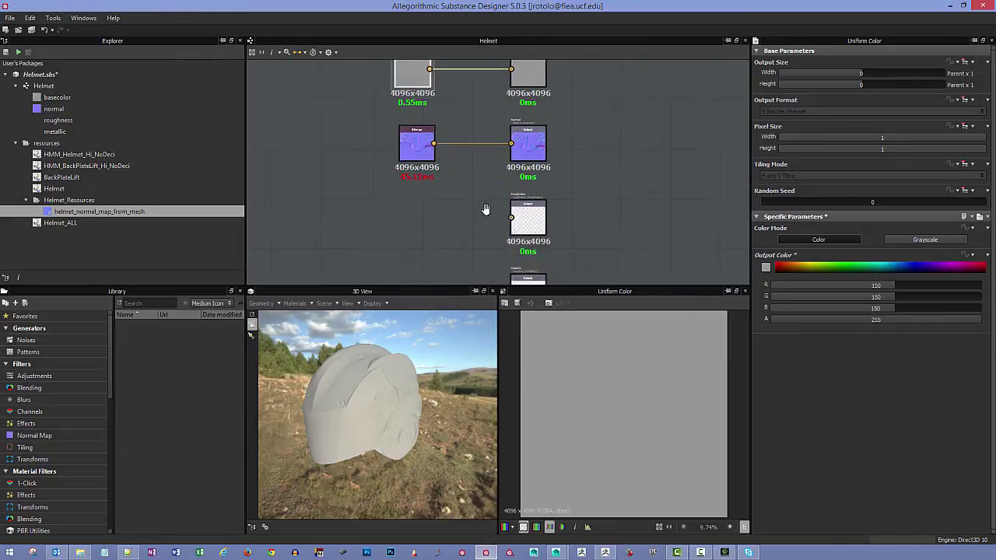
{"action": "scroll", "coordinate": [476, 211], "scroll_direction": "down", "scroll_amount": 1}
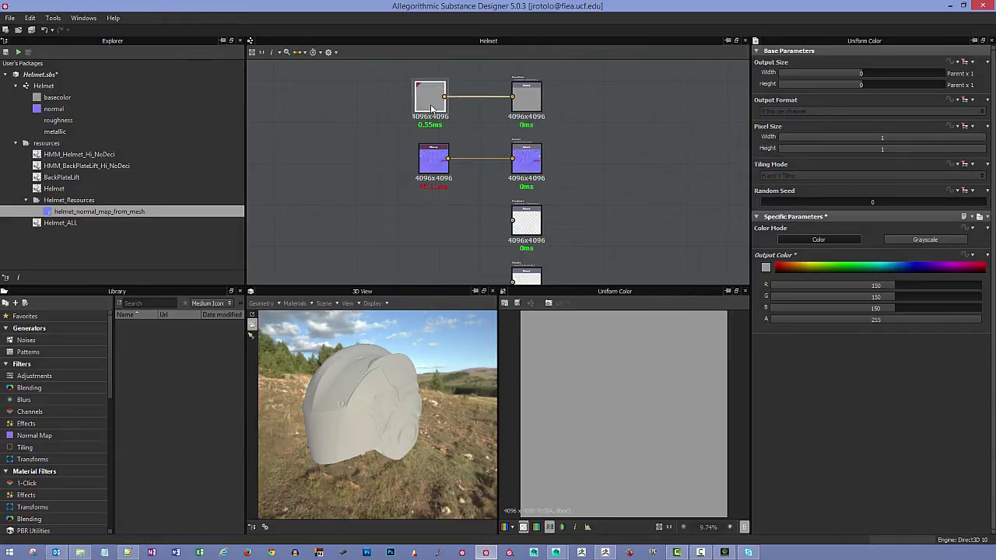
{"action": "key", "text": "ctrl+c"}
{"action": "key", "text": "ctrl+v"}
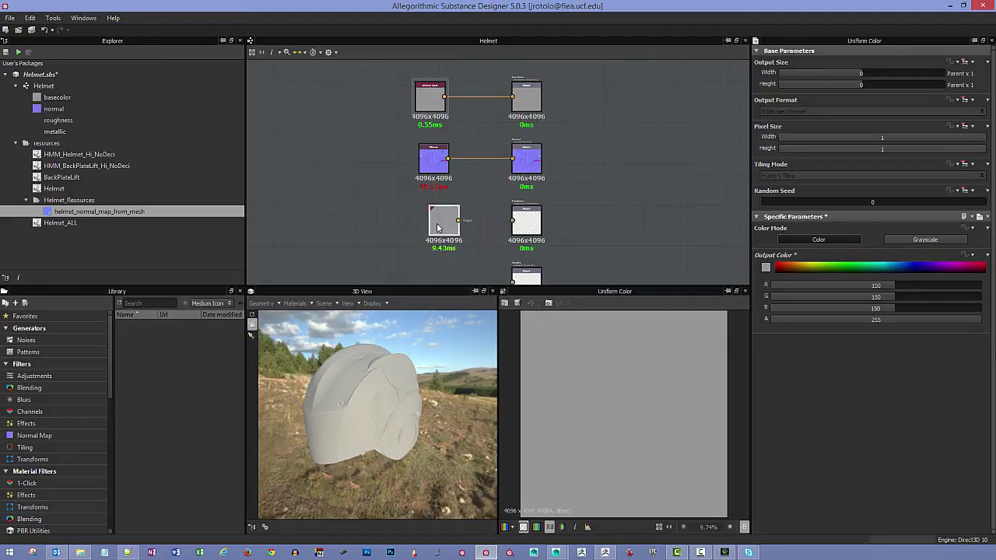
{"action": "left_click", "coordinate": [427, 223]}
{"action": "middle_click_drag", "start_coordinate": [443, 263], "coordinate": [439, 221]}
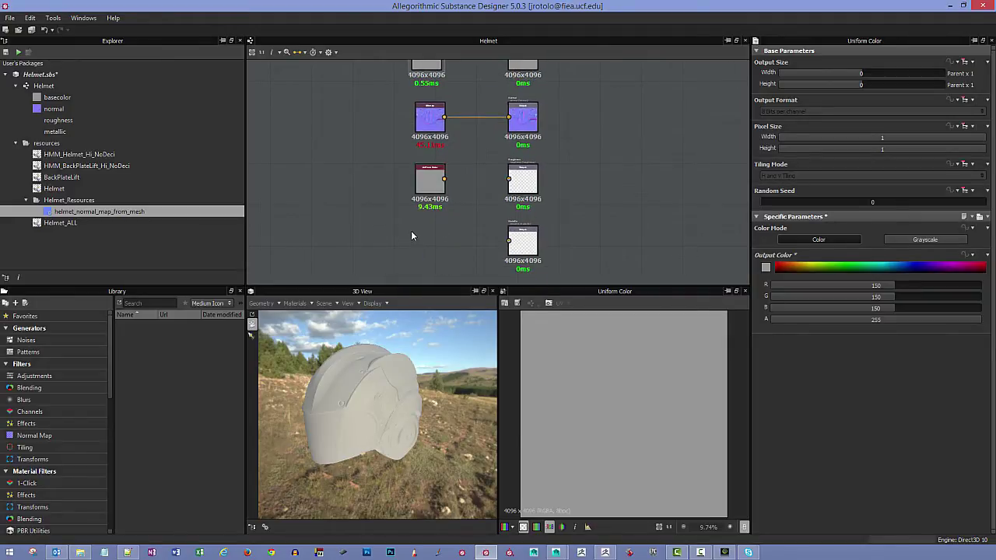
Add a new black Uniform Color node and place it beside the Metallic output
{"action": "right_click", "coordinate": [412, 231]}
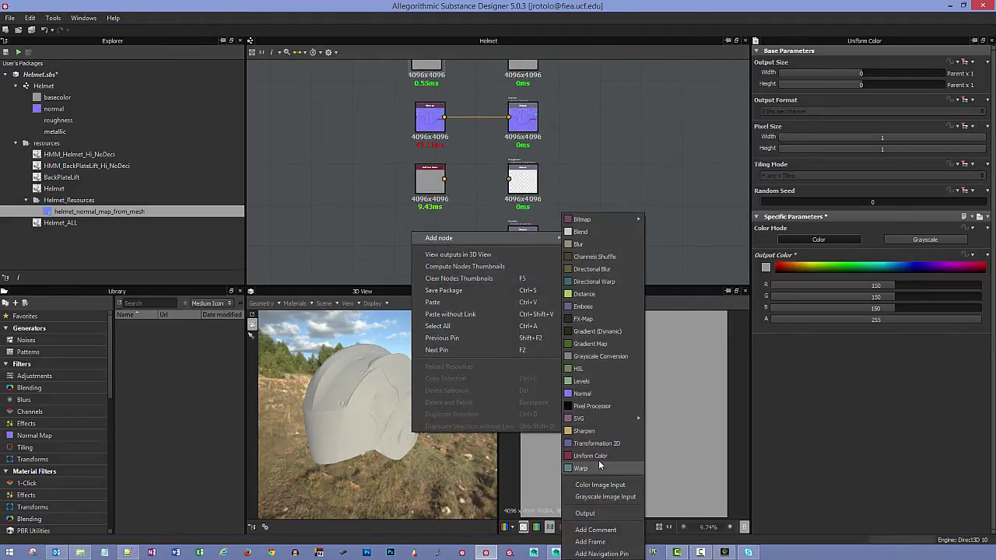
{"action": "key", "text": "ctrl+v"}
{"action": "middle_click_drag", "start_coordinate": [445, 254], "coordinate": [419, 260]}
{"action": "left_click", "coordinate": [437, 242]}
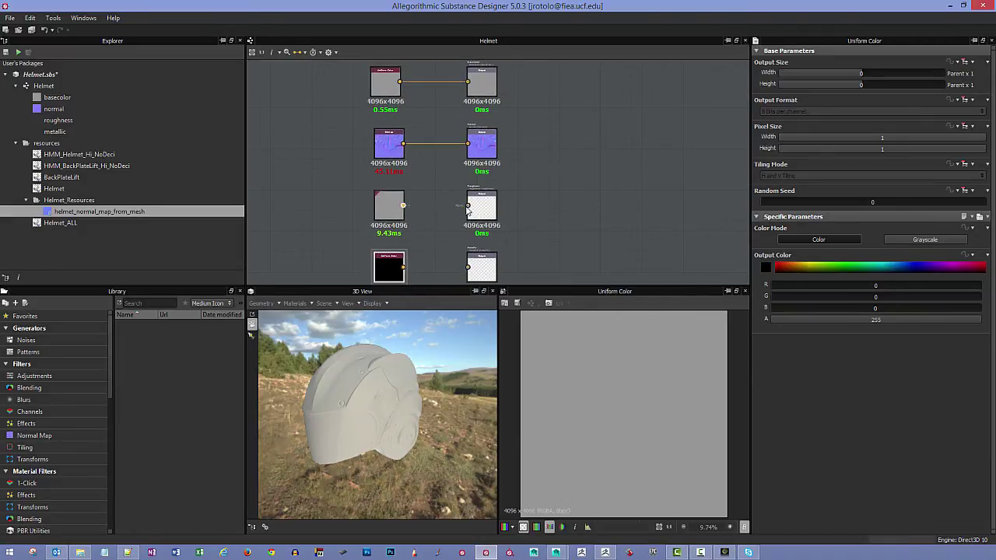
Connect the grey Uniform Color node to the Roughness output and the black one to the Metallic output
{"action": "left_click_drag", "start_coordinate": [467, 210], "coordinate": [467, 206]}
{"action": "left_click_drag", "start_coordinate": [462, 268], "coordinate": [468, 267]}
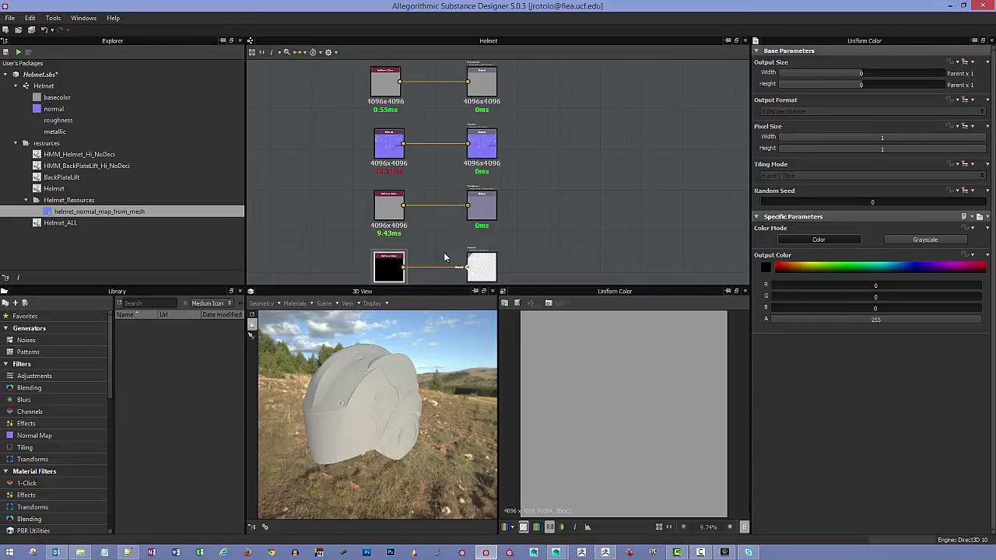
{"action": "scroll", "coordinate": [401, 225], "scroll_direction": "up", "scroll_amount": 4}
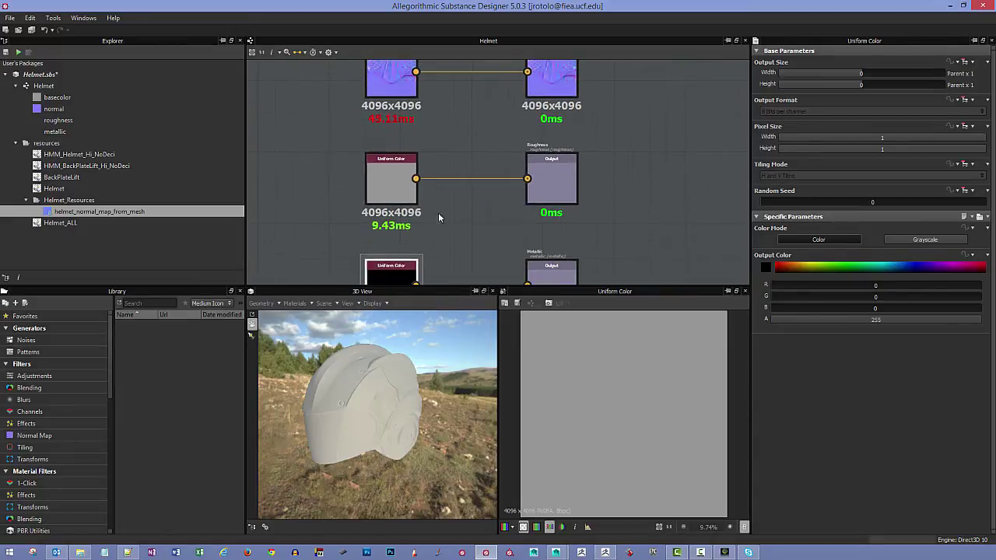
Set the roughness Uniform Color node's output color to pure black
{"action": "left_click", "coordinate": [389, 182]}
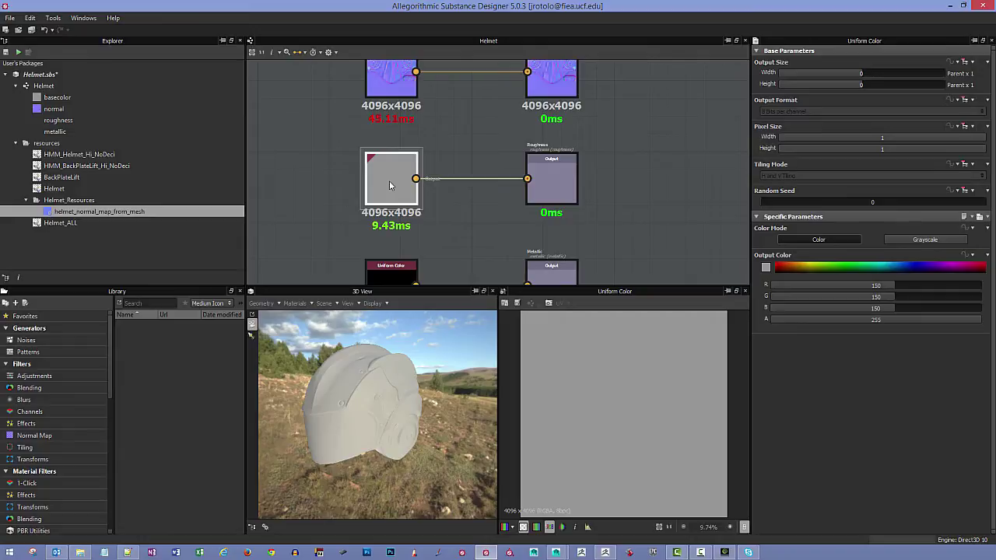
{"action": "left_click", "coordinate": [765, 268]}
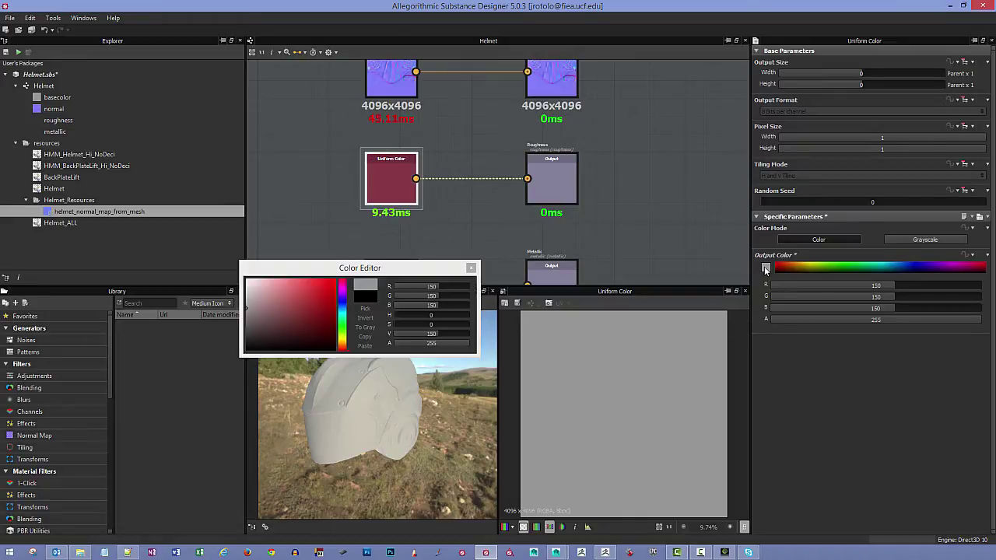
{"action": "left_click_drag", "start_coordinate": [253, 315], "coordinate": [209, 361]}
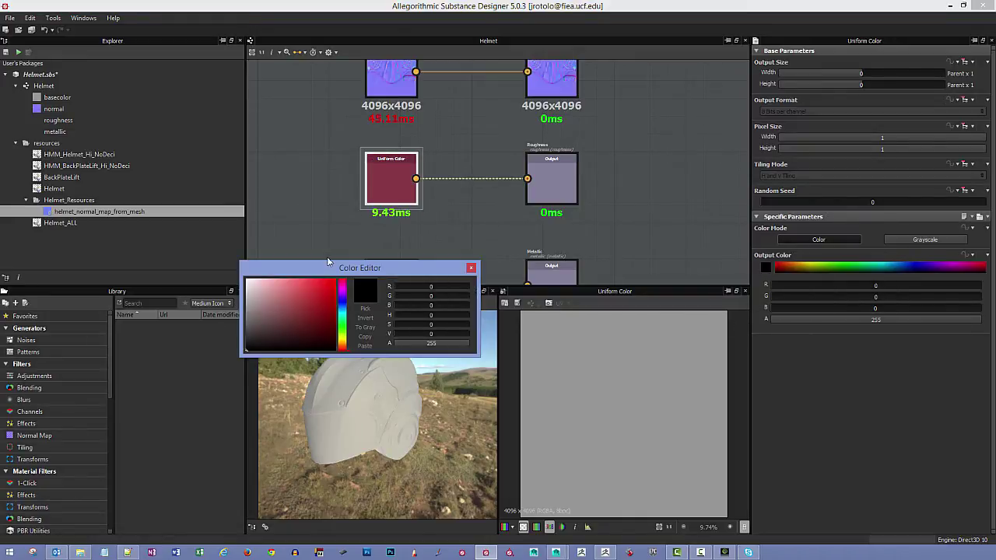
{"action": "left_click_drag", "start_coordinate": [327, 263], "coordinate": [94, 297]}
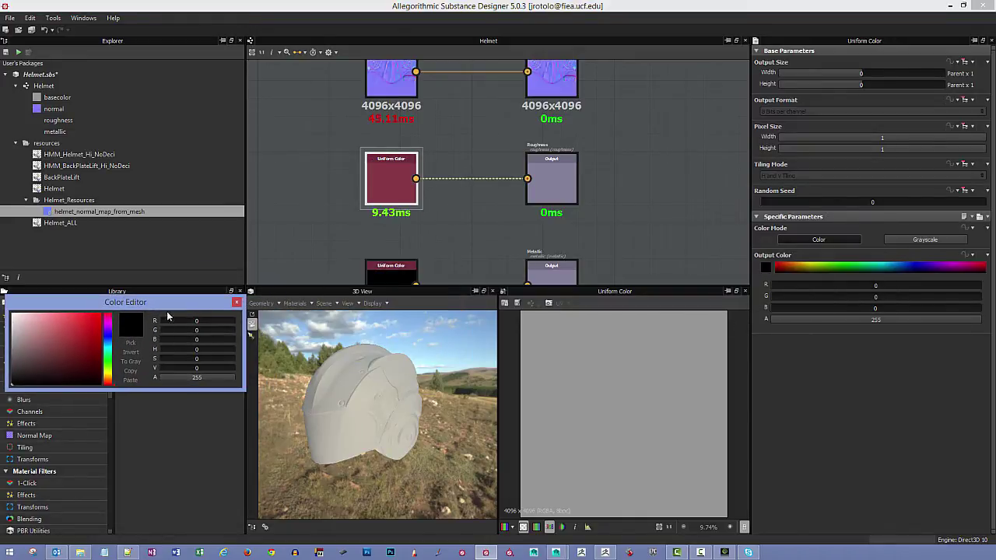
{"action": "left_click", "coordinate": [235, 303]}
Show the Roughness output on the 3D helmet through the Roughness channel and inspect the reflections on its surface
{"action": "right_click", "coordinate": [564, 194]}
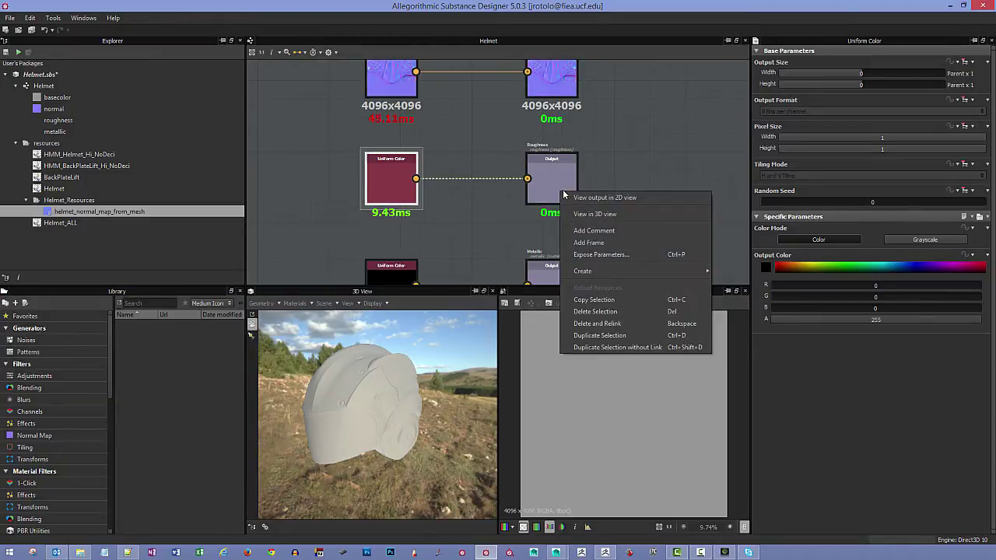
{"action": "left_click", "coordinate": [630, 213]}
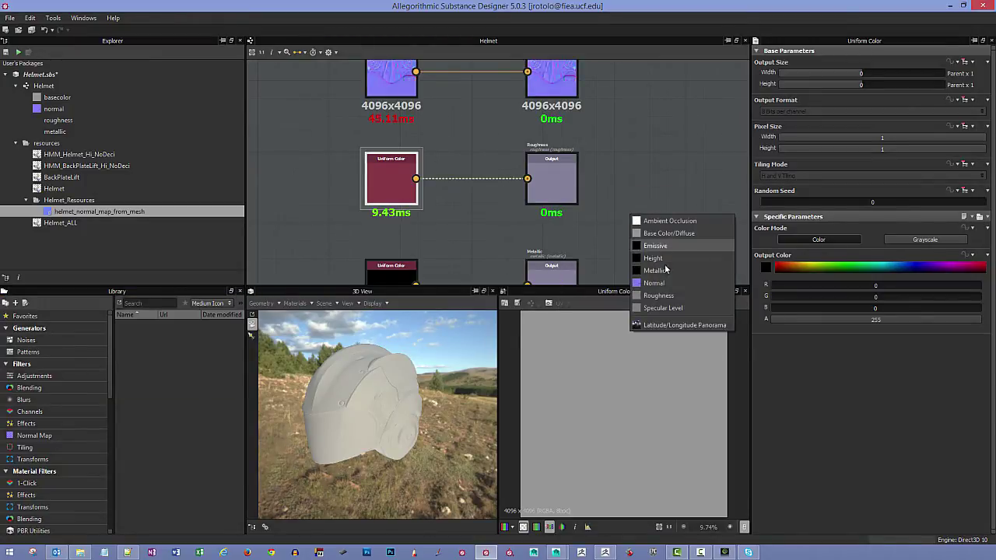
{"action": "left_click", "coordinate": [663, 295]}
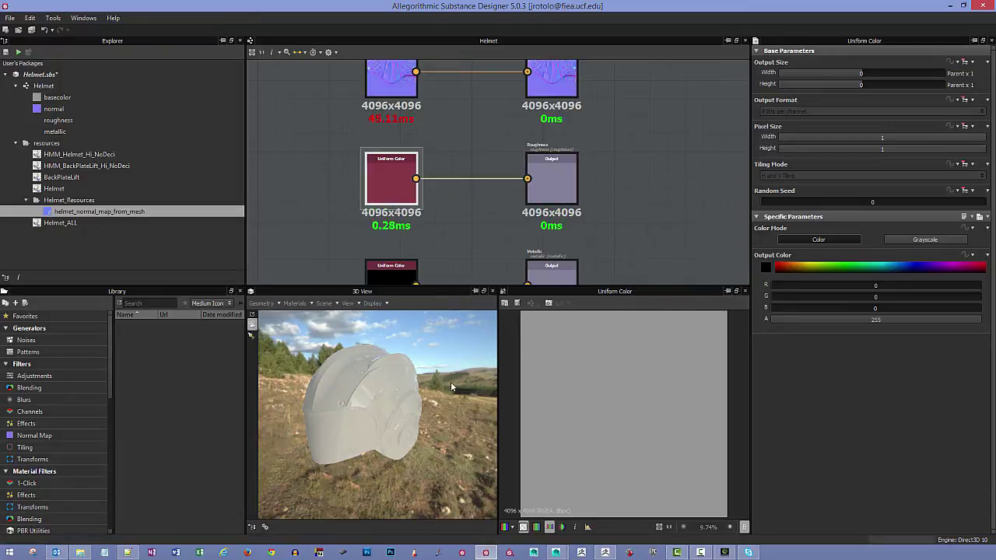
{"action": "left_click_drag", "start_coordinate": [448, 376], "coordinate": [473, 482]}
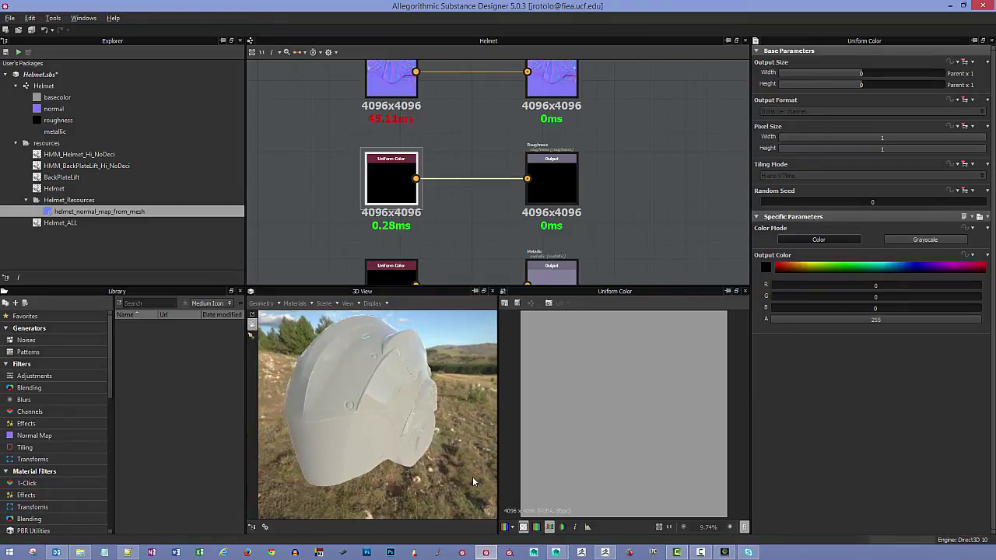
Try several greys for the roughness color while checking the helmet's highlights, and settle on a dark grey of RGB 45
{"action": "left_click", "coordinate": [766, 269]}
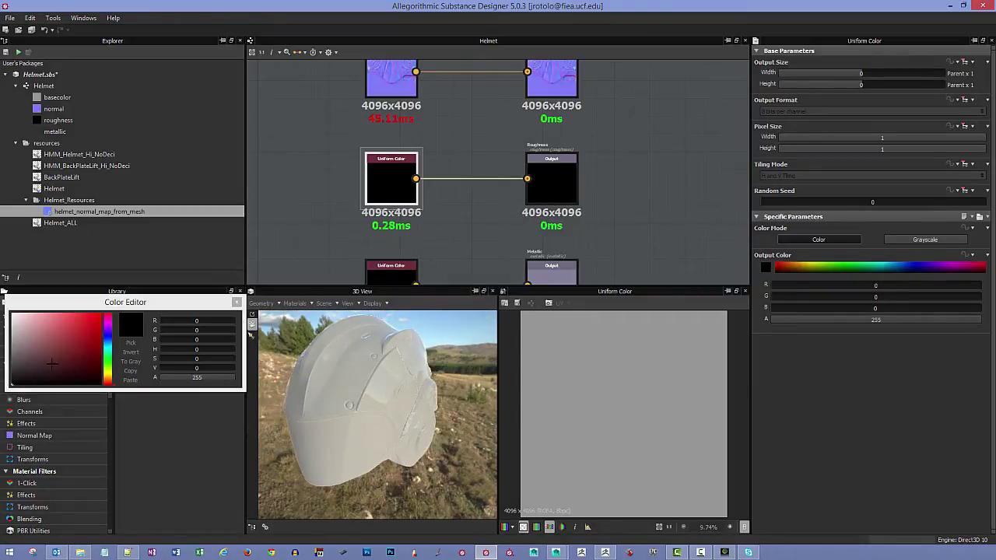
{"action": "left_click", "coordinate": [15, 359]}
{"action": "mouse_move", "coordinate": [15, 359]}
{"action": "left_mouse_down"}
{"action": "mouse_move", "coordinate": [42, 361]}
{"action": "mouse_move", "coordinate": [11, 343]}
{"action": "mouse_move", "coordinate": [7, 307]}
{"action": "mouse_move", "coordinate": [17, 321]}
{"action": "mouse_move", "coordinate": [11, 350]}
{"action": "left_mouse_up"}
{"action": "left_click_drag", "start_coordinate": [487, 490], "coordinate": [287, 403]}
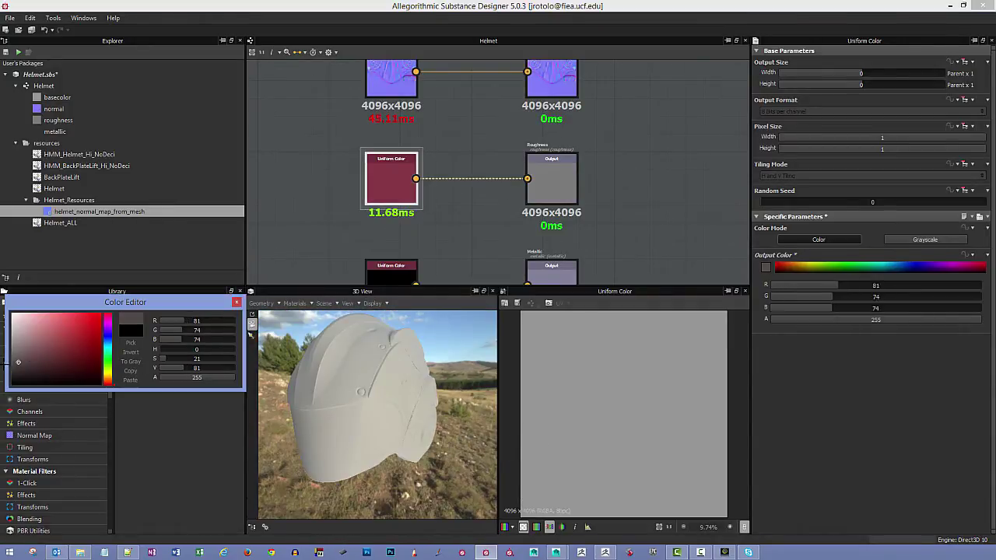
{"action": "left_click_drag", "start_coordinate": [6, 362], "coordinate": [4, 366]}
{"action": "left_click_drag", "start_coordinate": [440, 447], "coordinate": [465, 436]}
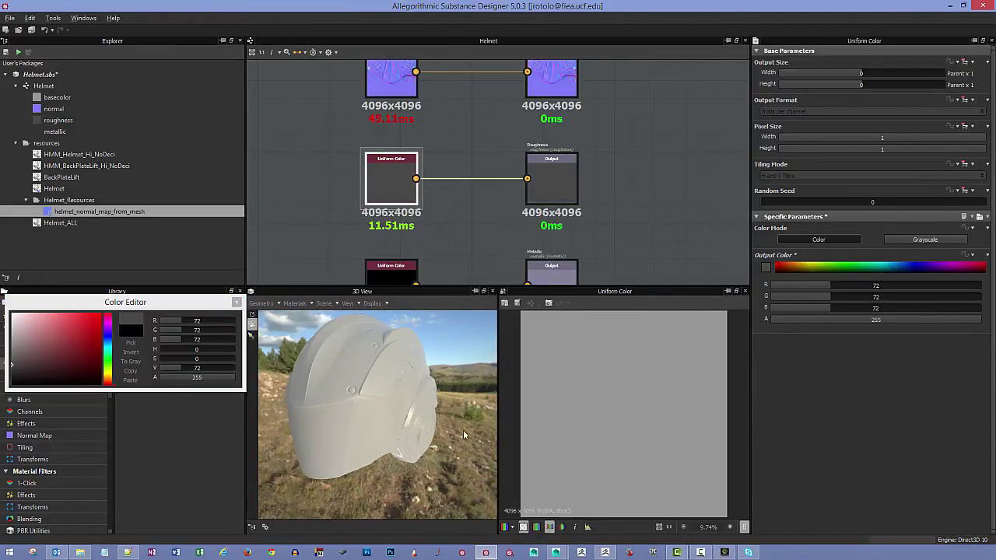
{"action": "left_click_drag", "start_coordinate": [12, 366], "coordinate": [12, 372]}
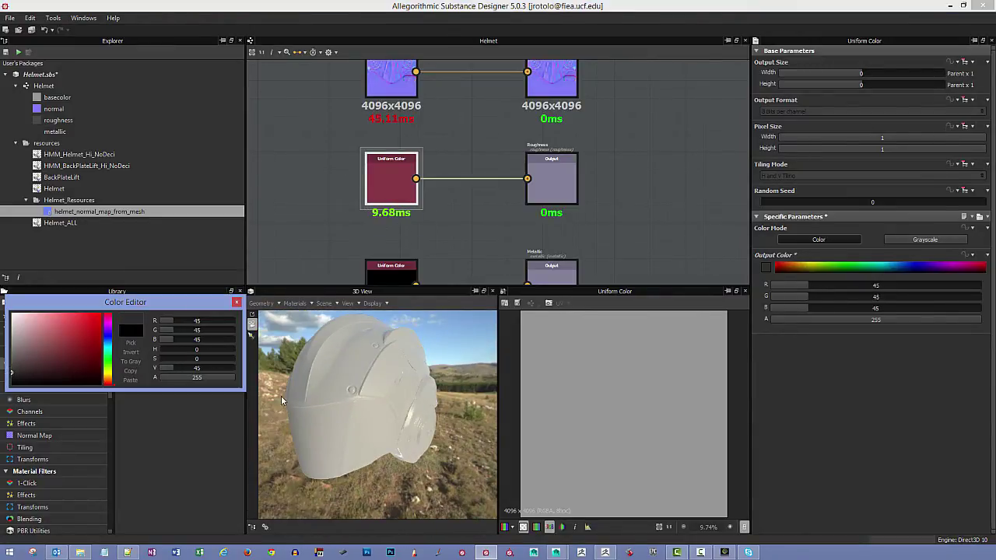
{"action": "mouse_move", "coordinate": [374, 424]}
{"action": "left_mouse_down"}
{"action": "mouse_move", "coordinate": [451, 422]}
{"action": "mouse_move", "coordinate": [406, 436]}
{"action": "mouse_move", "coordinate": [418, 418]}
{"action": "mouse_move", "coordinate": [428, 435]}
{"action": "mouse_move", "coordinate": [440, 432]}
{"action": "mouse_move", "coordinate": [366, 420]}
{"action": "left_mouse_up"}
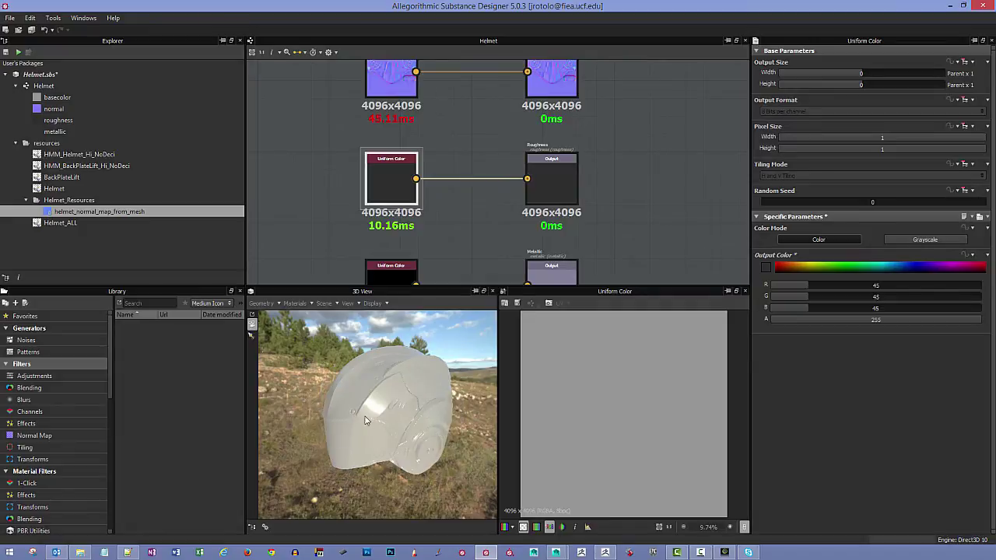
In the 3D view's environment settings, toggle the background image off and back on and rotate it to about 331 degrees
{"action": "left_click_drag", "start_coordinate": [303, 360], "coordinate": [304, 382]}
{"action": "left_click", "coordinate": [346, 520]}
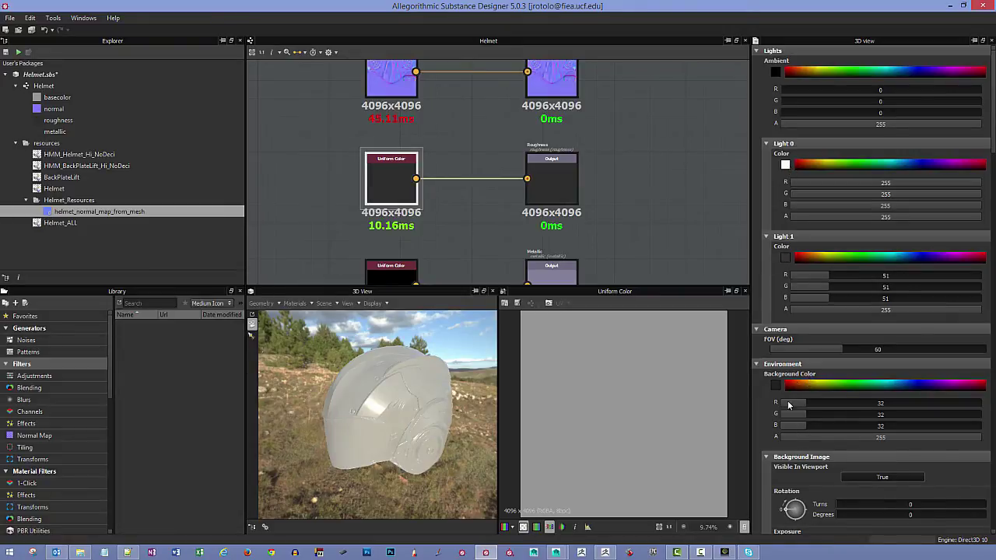
{"action": "left_click", "coordinate": [859, 477]}
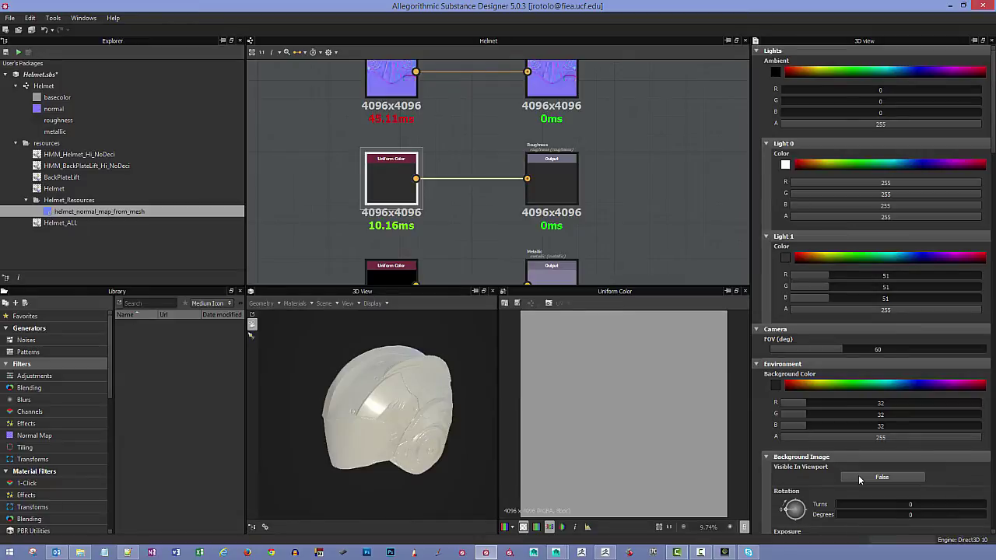
{"action": "left_click", "coordinate": [859, 477]}
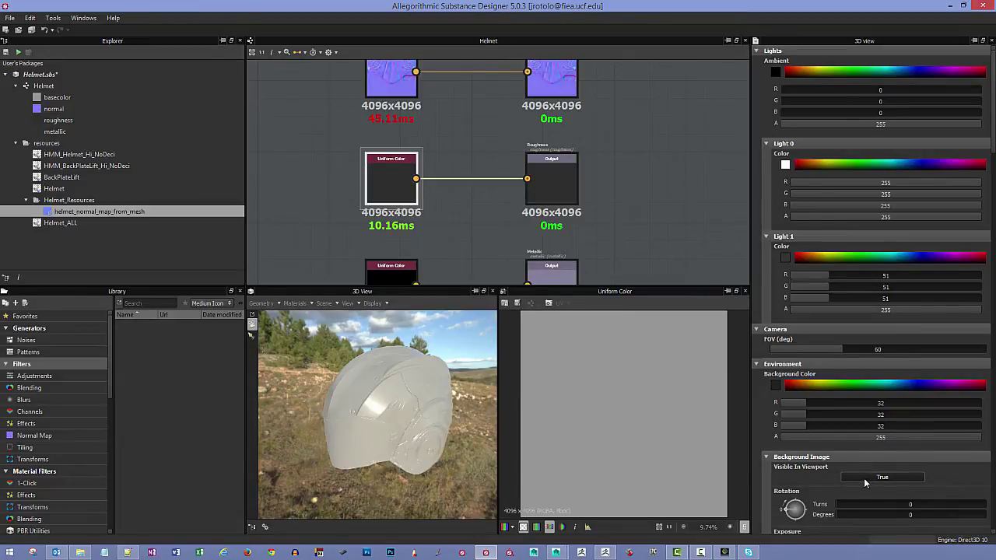
{"action": "left_click_drag", "start_coordinate": [793, 514], "coordinate": [747, 542]}
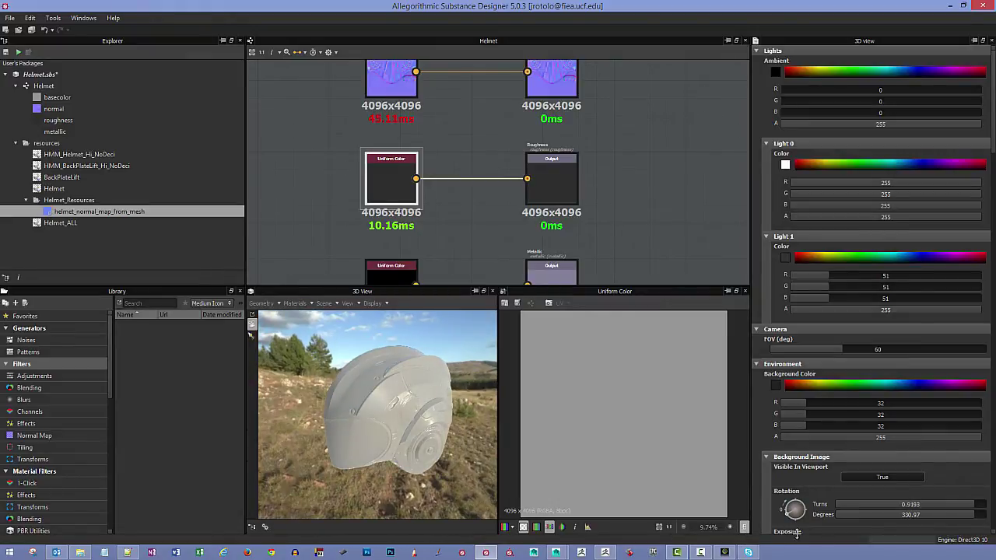
Apply the corsica beach environment map from the library to the 3D view
{"action": "left_click_drag", "start_coordinate": [109, 366], "coordinate": [118, 473]}
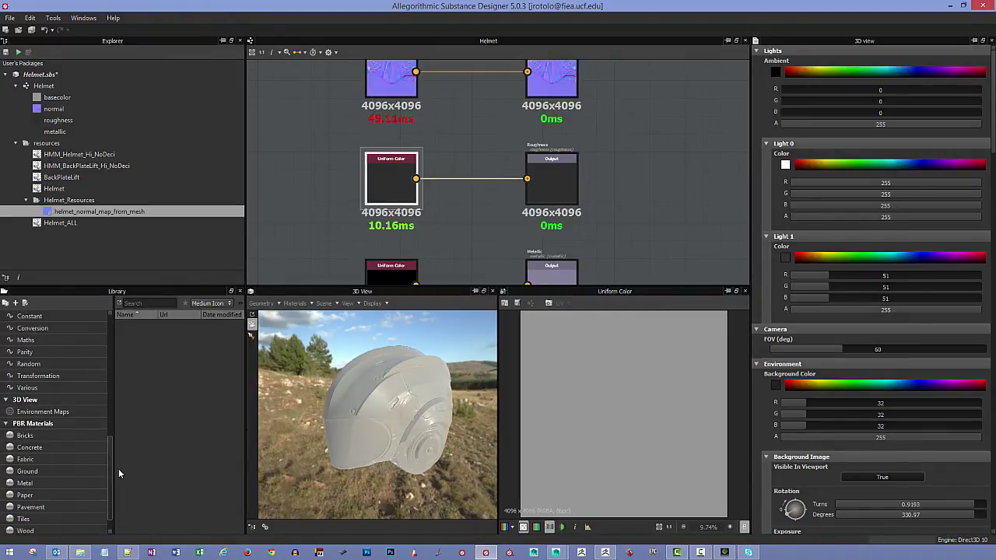
{"action": "left_click", "coordinate": [50, 412]}
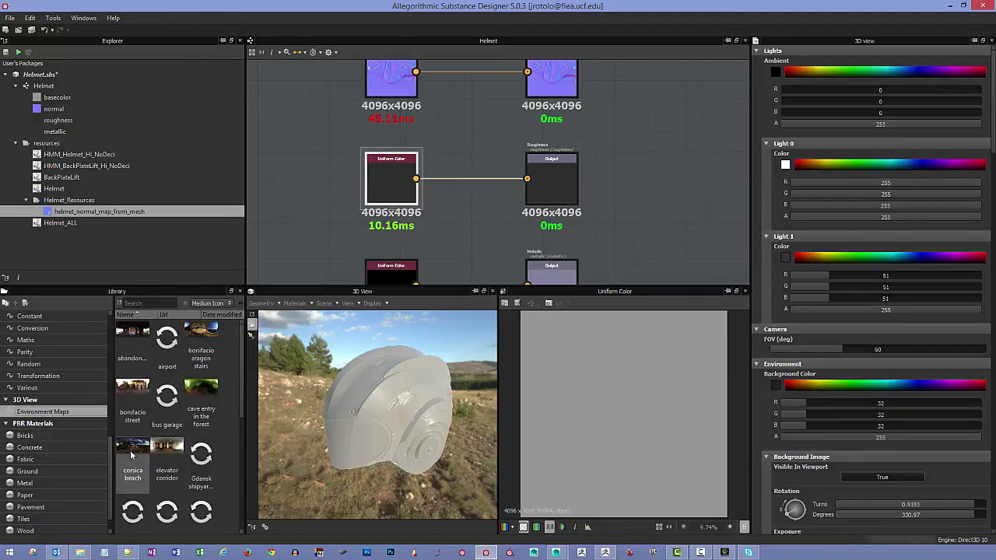
{"action": "left_click_drag", "start_coordinate": [132, 455], "coordinate": [291, 403]}
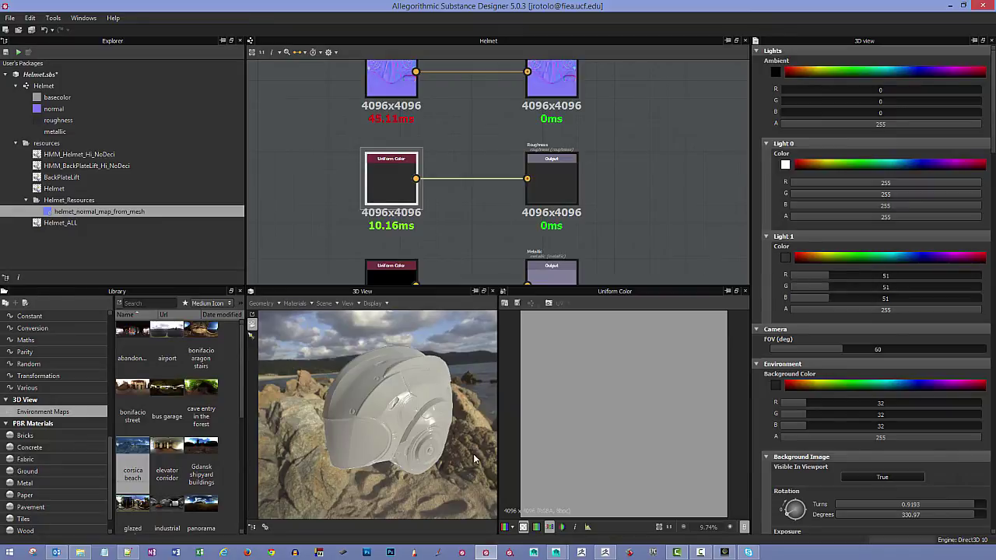
Try the bus garage and cave entry in the forest environment maps with the background rotated to about 43 degrees, and return to corsica beach
{"action": "mouse_move", "coordinate": [806, 504]}
{"action": "left_mouse_down"}
{"action": "mouse_move", "coordinate": [782, 508]}
{"action": "mouse_move", "coordinate": [794, 510]}
{"action": "left_mouse_up"}
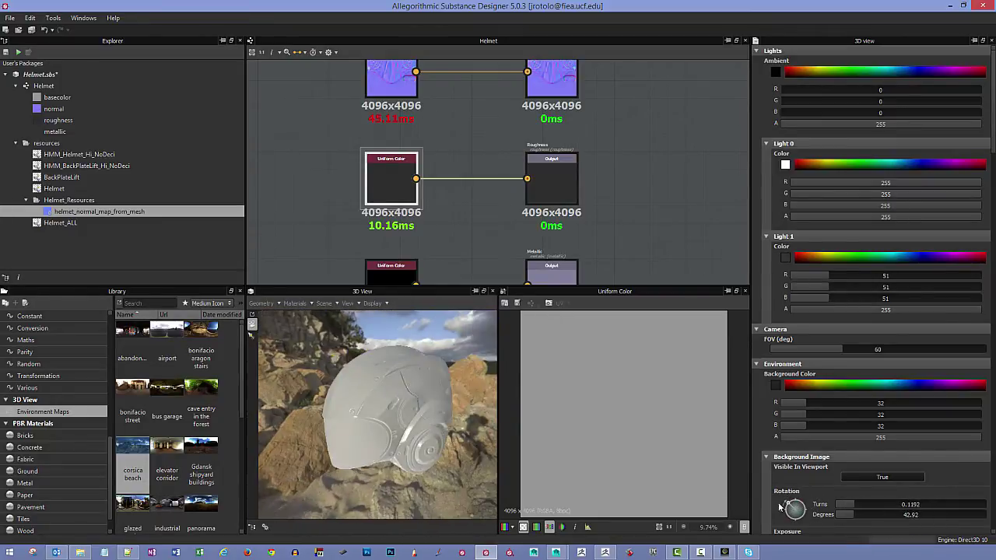
{"action": "left_click_drag", "start_coordinate": [167, 391], "coordinate": [308, 401]}
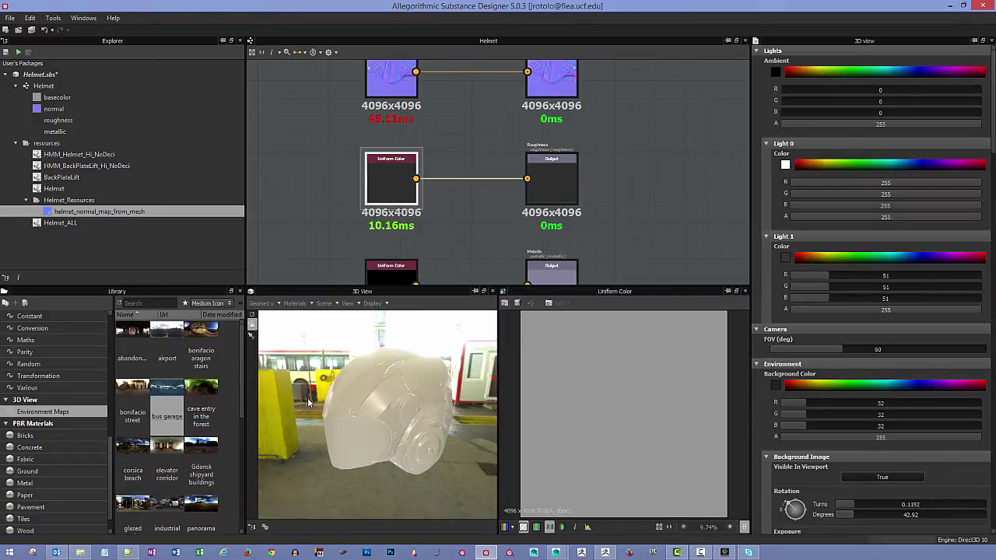
{"action": "left_click_drag", "start_coordinate": [204, 421], "coordinate": [302, 372]}
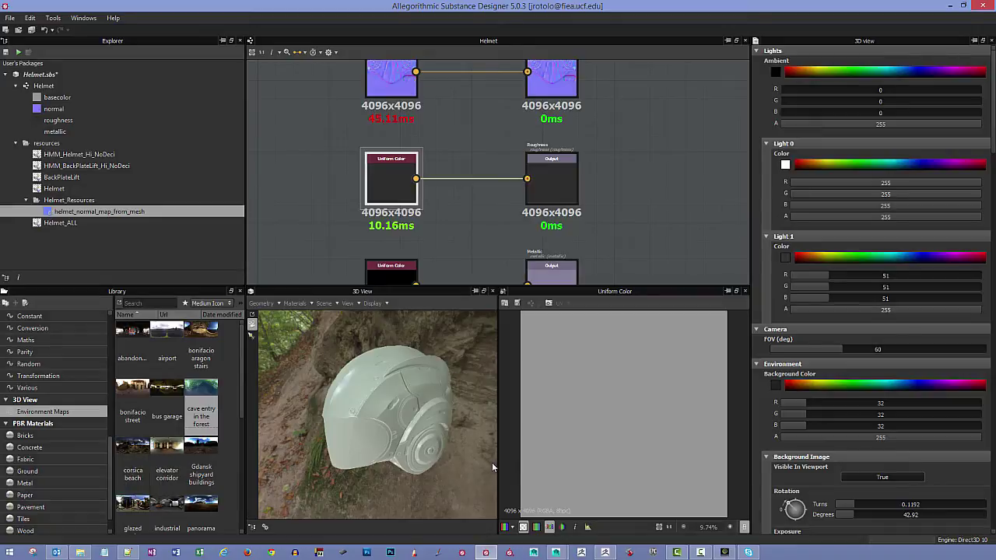
{"action": "left_click_drag", "start_coordinate": [131, 447], "coordinate": [283, 363]}
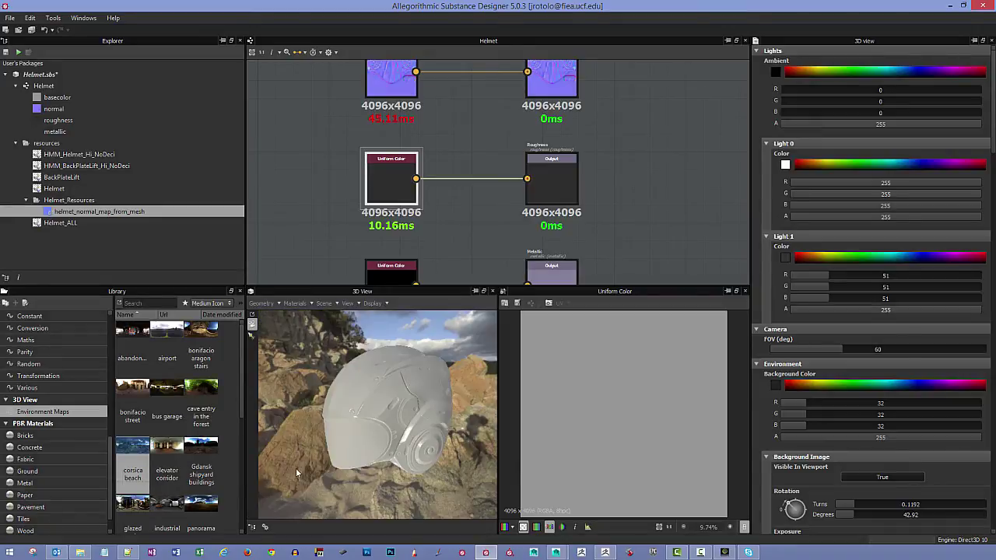
Rotate the corsica beach background image of the 3D view to about 348 degrees
{"action": "left_click_drag", "start_coordinate": [356, 481], "coordinate": [381, 480]}
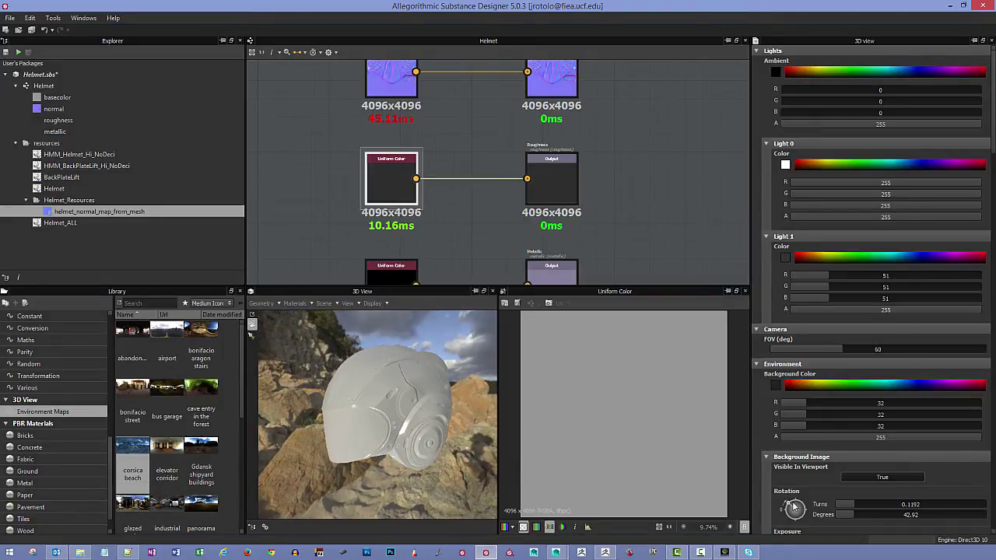
{"action": "left_click_drag", "start_coordinate": [793, 506], "coordinate": [793, 514]}
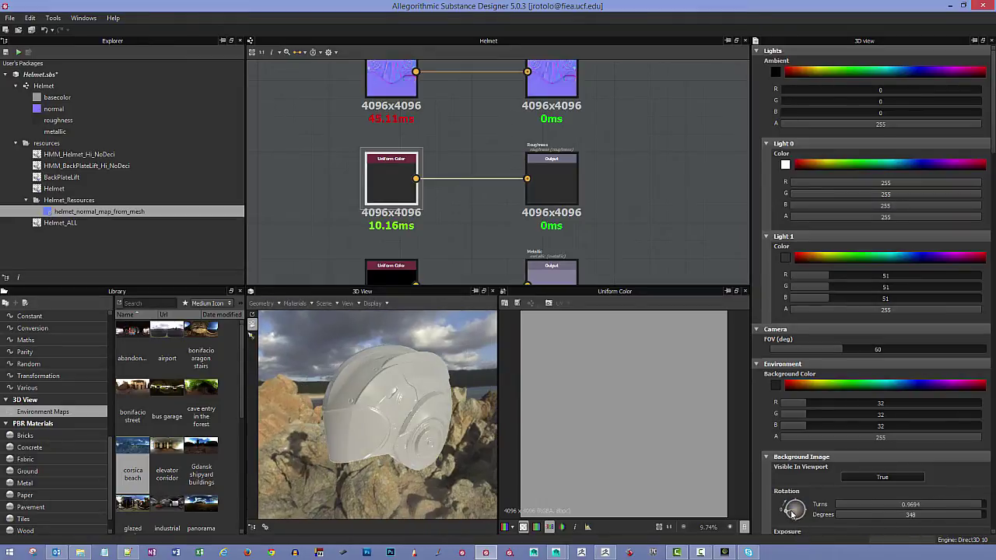
Set the output color of the uniform color node feeding the Metallic output to pure white, RGB 255
{"action": "middle_click_drag", "start_coordinate": [656, 277], "coordinate": [650, 206]}
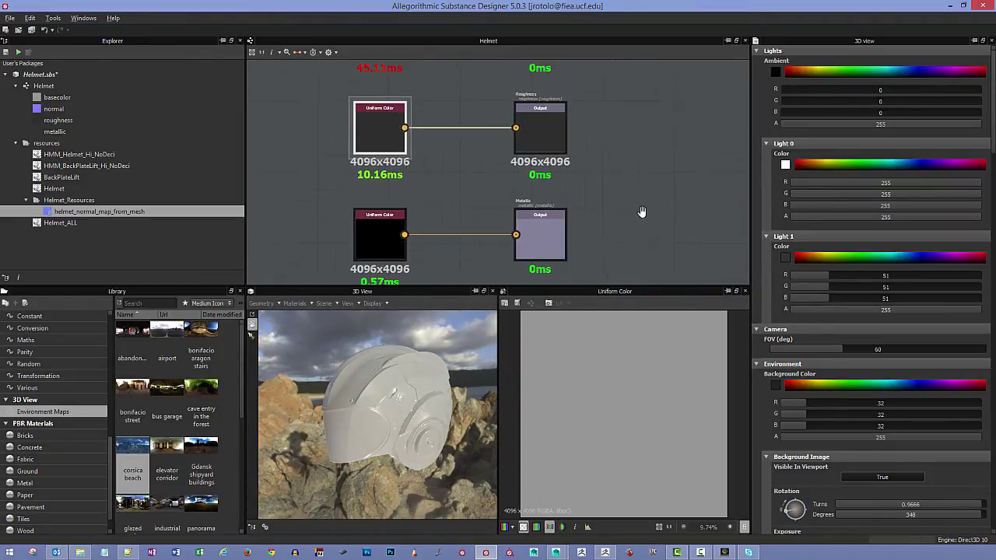
{"action": "left_click_drag", "start_coordinate": [463, 363], "coordinate": [419, 311]}
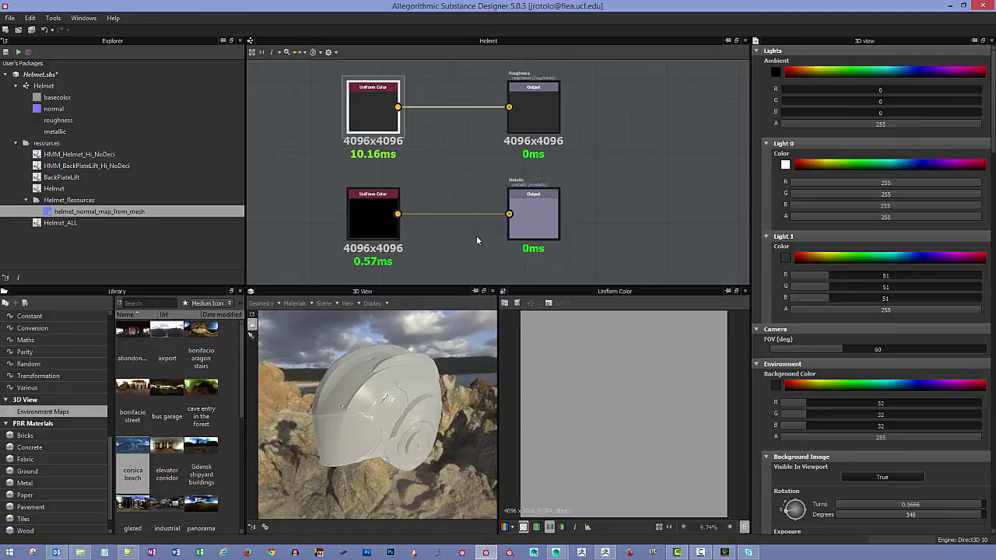
{"action": "left_click", "coordinate": [382, 228]}
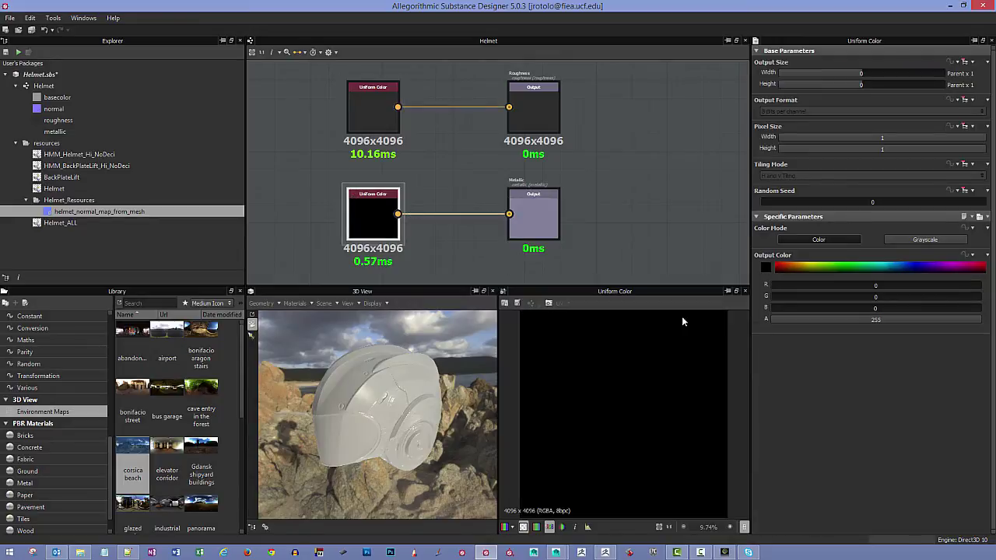
{"action": "left_click", "coordinate": [767, 271]}
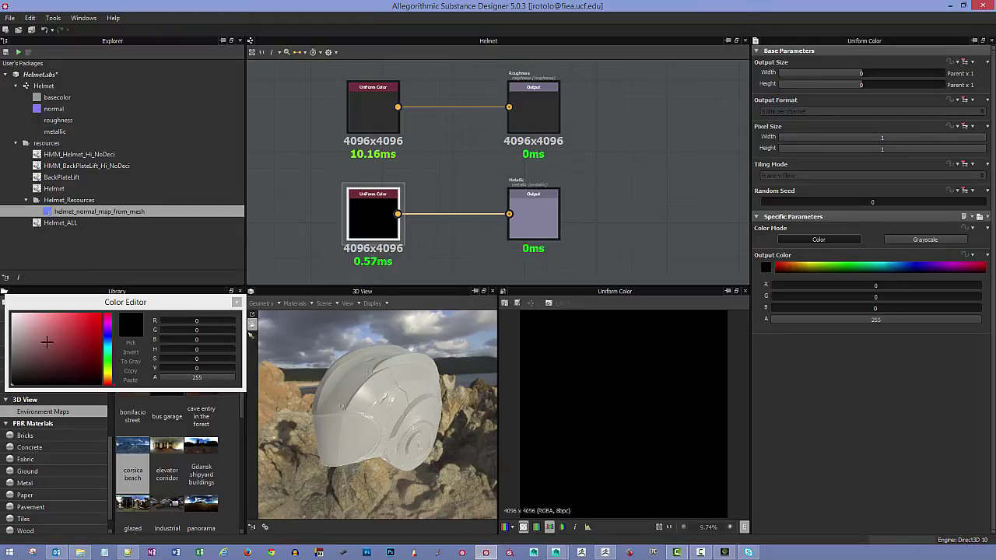
{"action": "left_click_drag", "start_coordinate": [47, 342], "coordinate": [7, 301]}
{"action": "left_click_drag", "start_coordinate": [130, 302], "coordinate": [158, 309]}
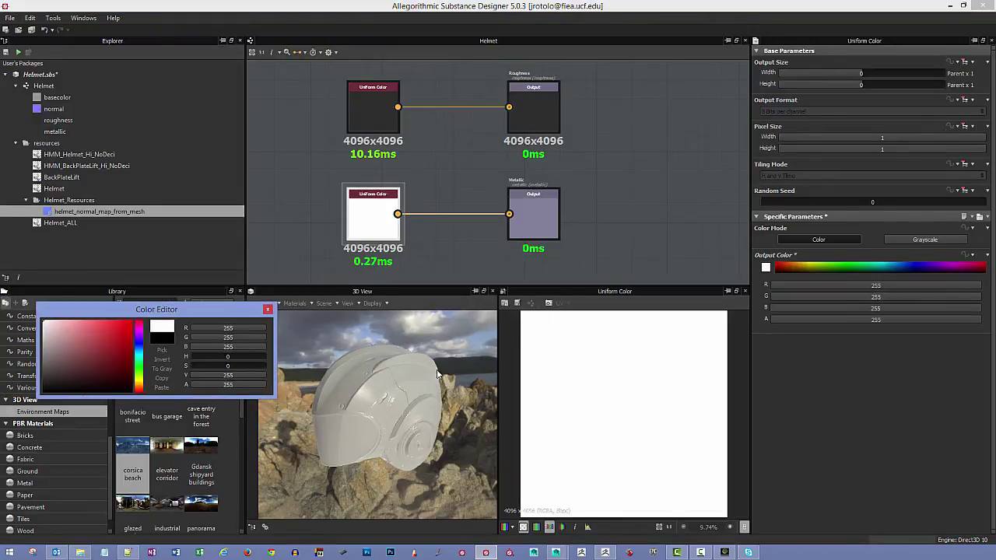
{"action": "left_click", "coordinate": [268, 311]}
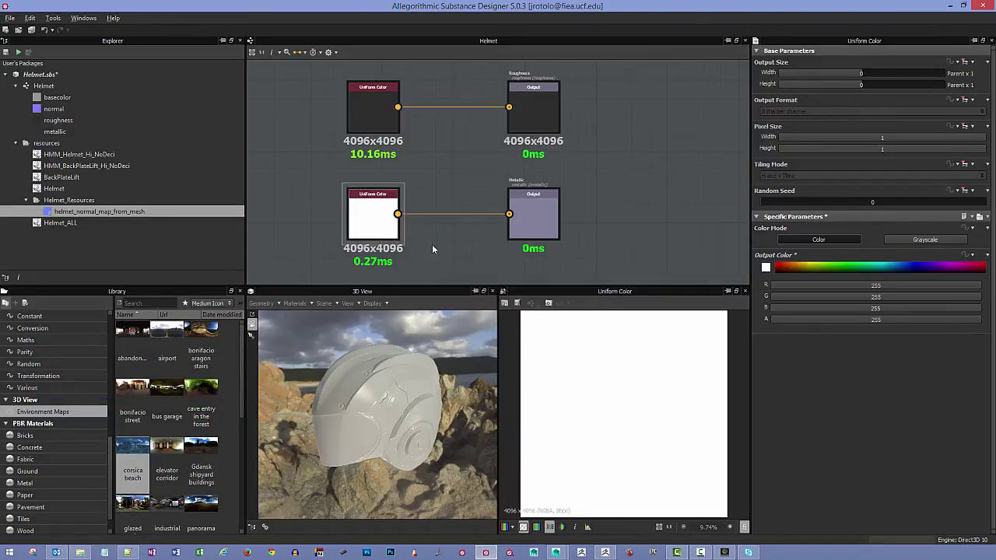
Show the Metallic output on the 3D helmet through the Metallic channel and inspect the reflections from several angles
{"action": "right_click", "coordinate": [530, 217]}
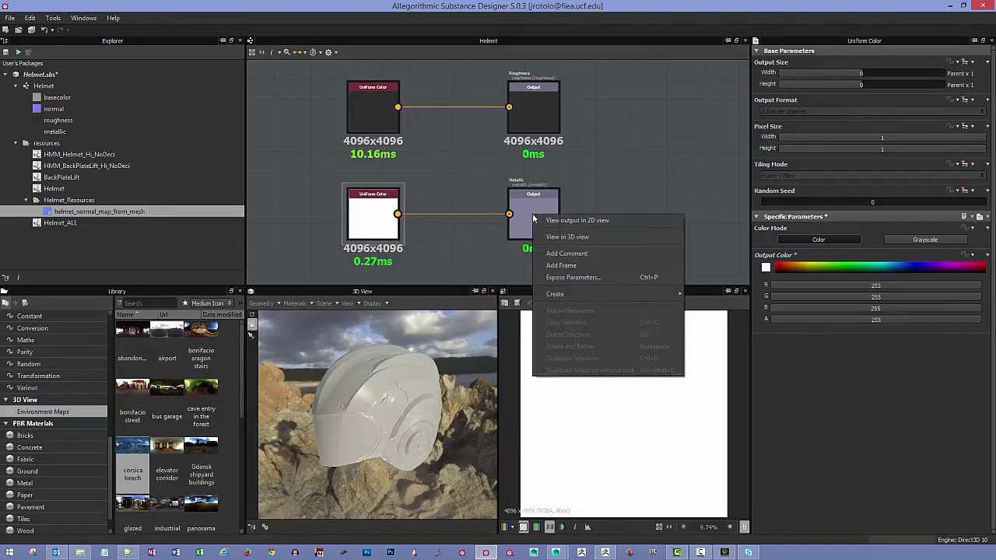
{"action": "left_click", "coordinate": [570, 237]}
{"action": "left_click", "coordinate": [612, 292]}
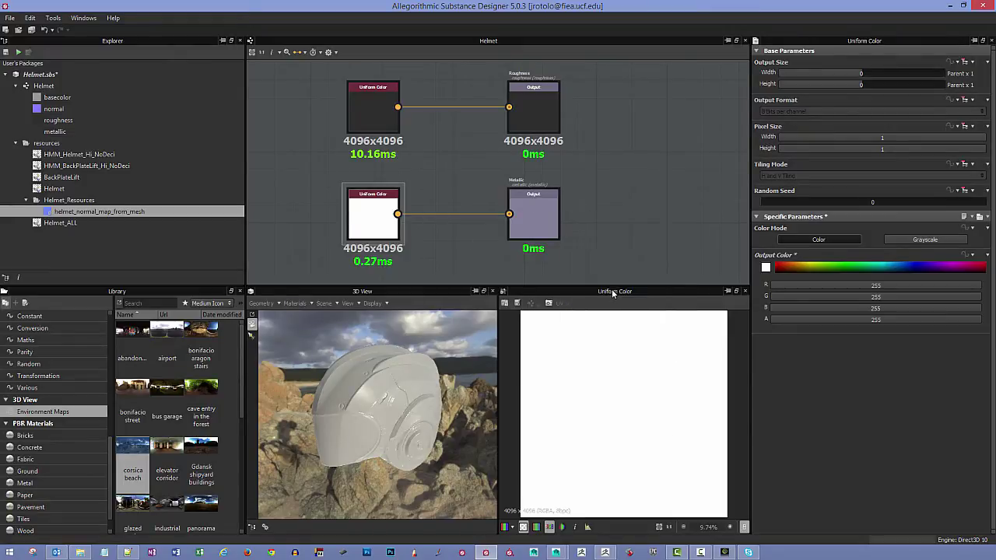
{"action": "left_click_drag", "start_coordinate": [475, 329], "coordinate": [418, 265]}
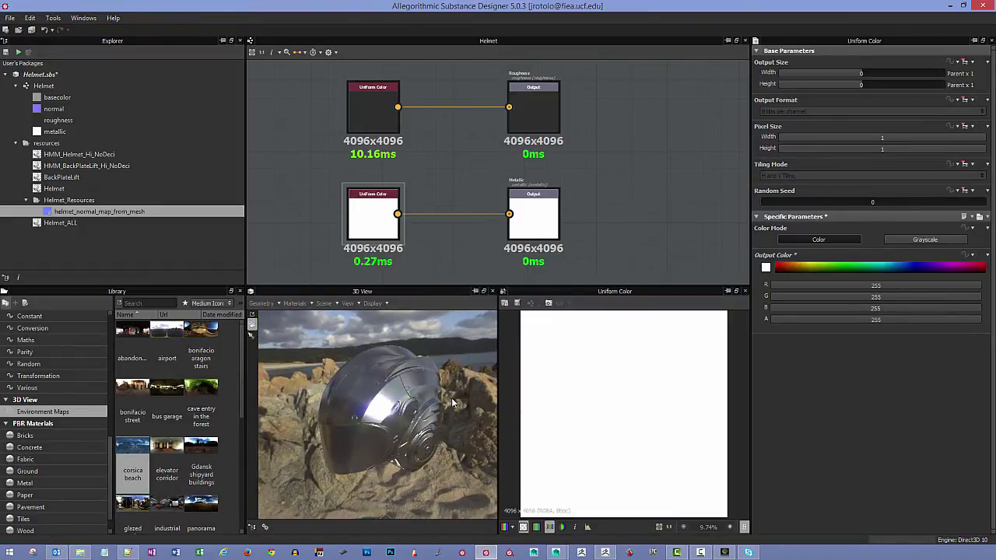
{"action": "left_click_drag", "start_coordinate": [455, 401], "coordinate": [433, 257]}
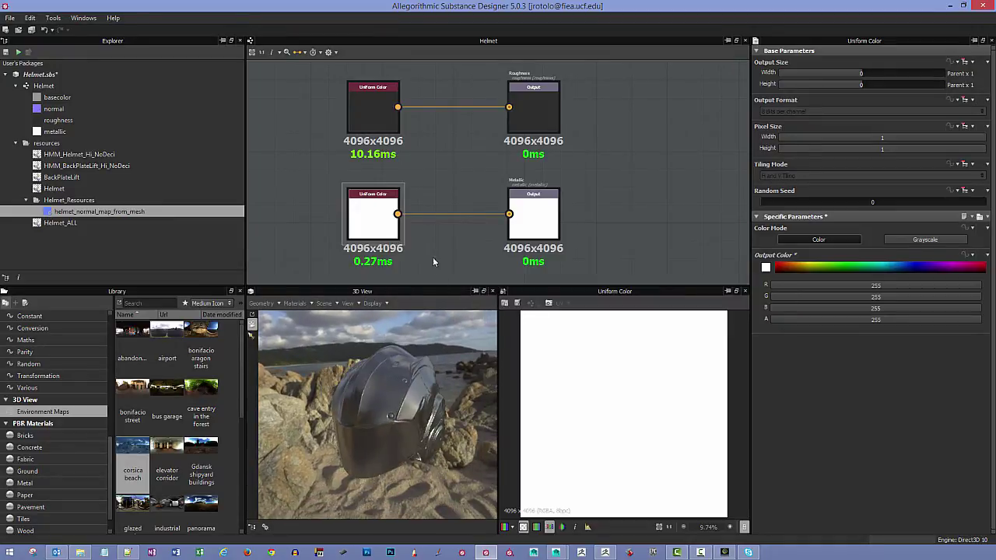
{"action": "left_click_drag", "start_coordinate": [438, 413], "coordinate": [482, 402]}
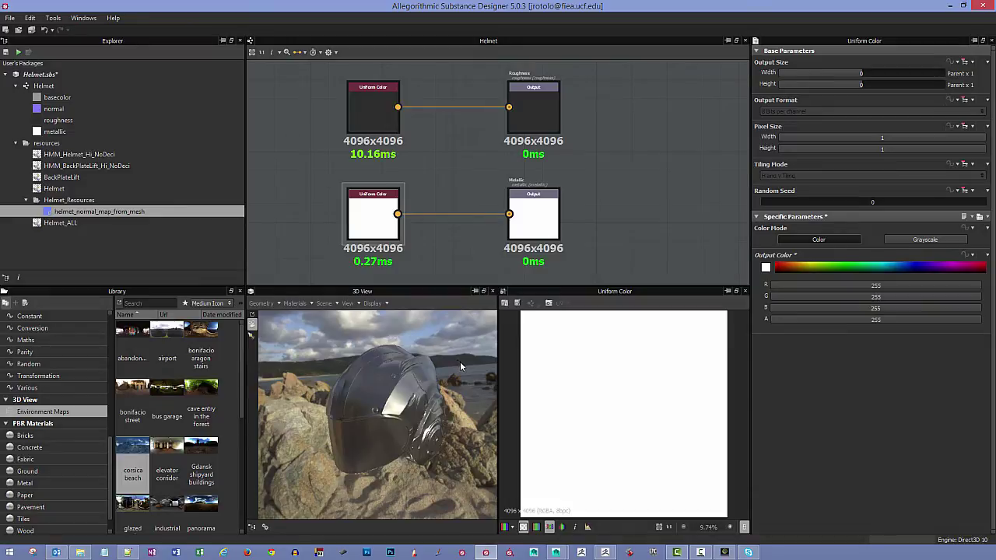
{"action": "left_click_drag", "start_coordinate": [468, 357], "coordinate": [436, 356]}
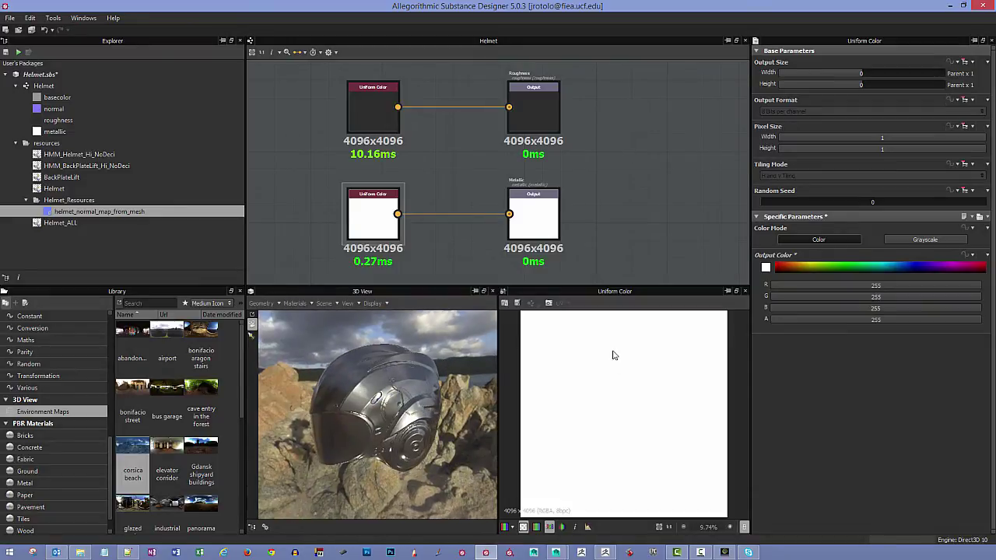
Try black and darker grey values on the metallic Uniform Color node, ending at a mid-grey of RGB 133
{"action": "left_click", "coordinate": [766, 268]}
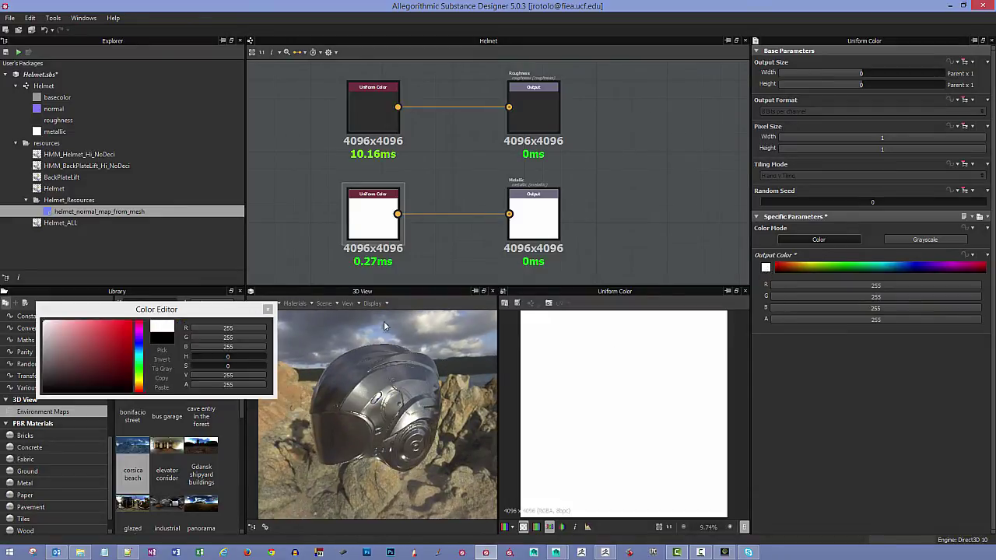
{"action": "left_click_drag", "start_coordinate": [90, 352], "coordinate": [40, 394]}
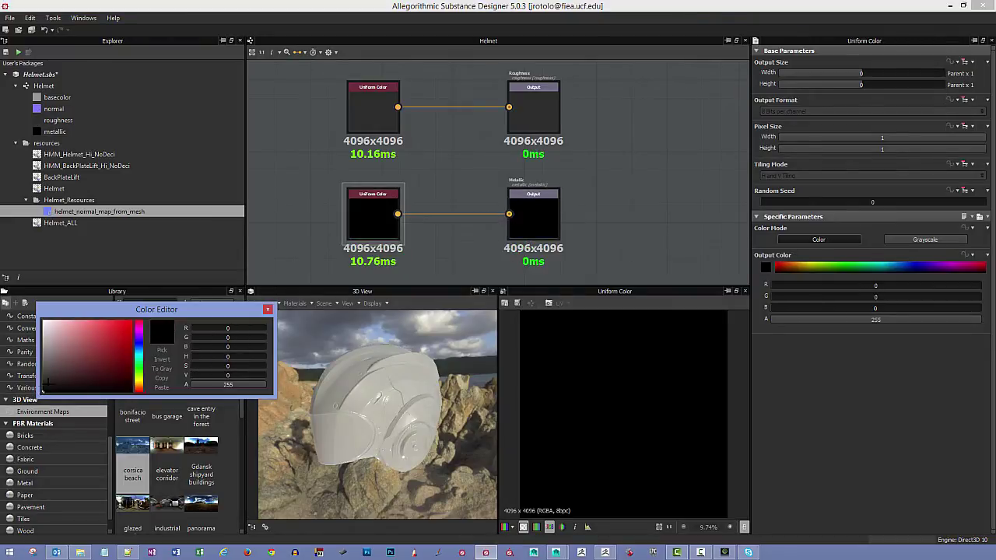
{"action": "left_click", "coordinate": [45, 375]}
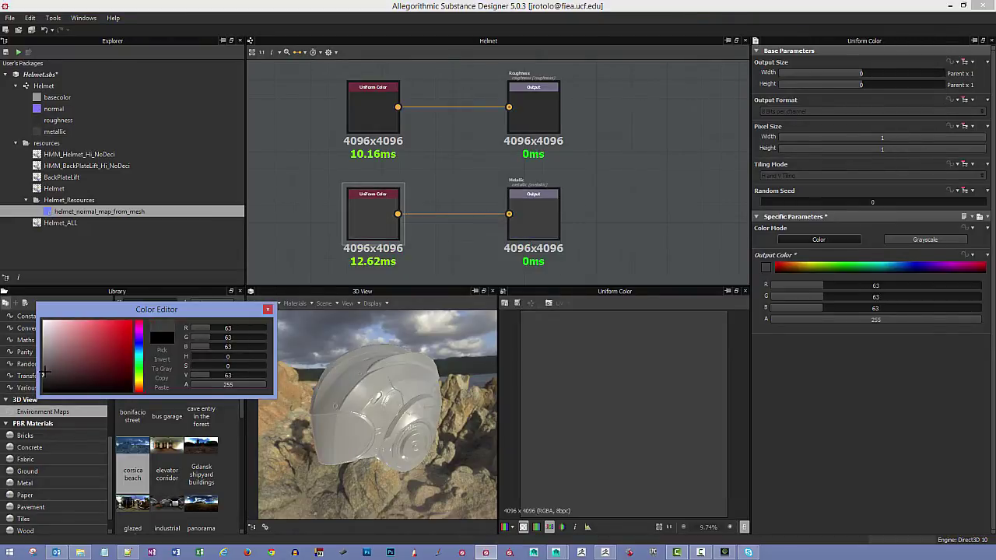
{"action": "left_click", "coordinate": [46, 357]}
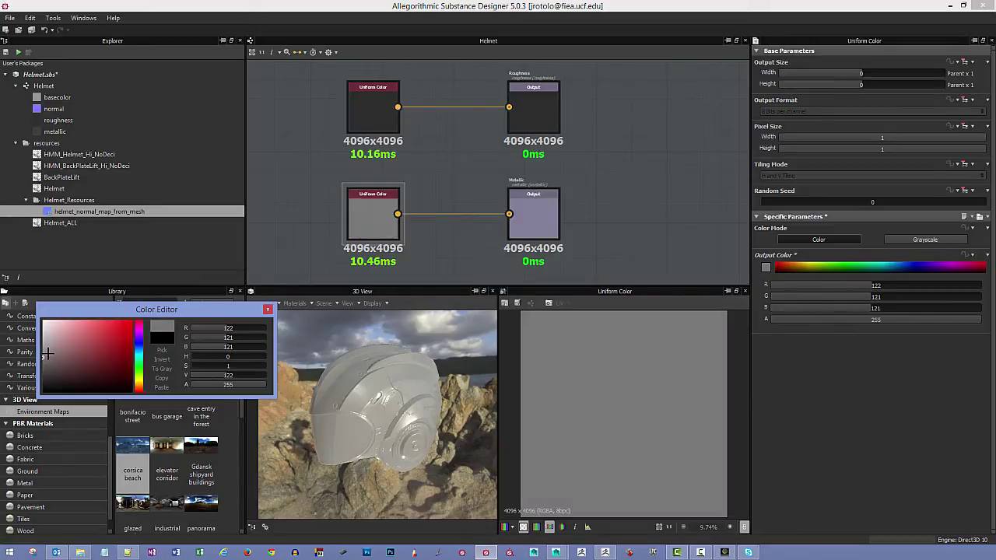
{"action": "left_click", "coordinate": [40, 352]}
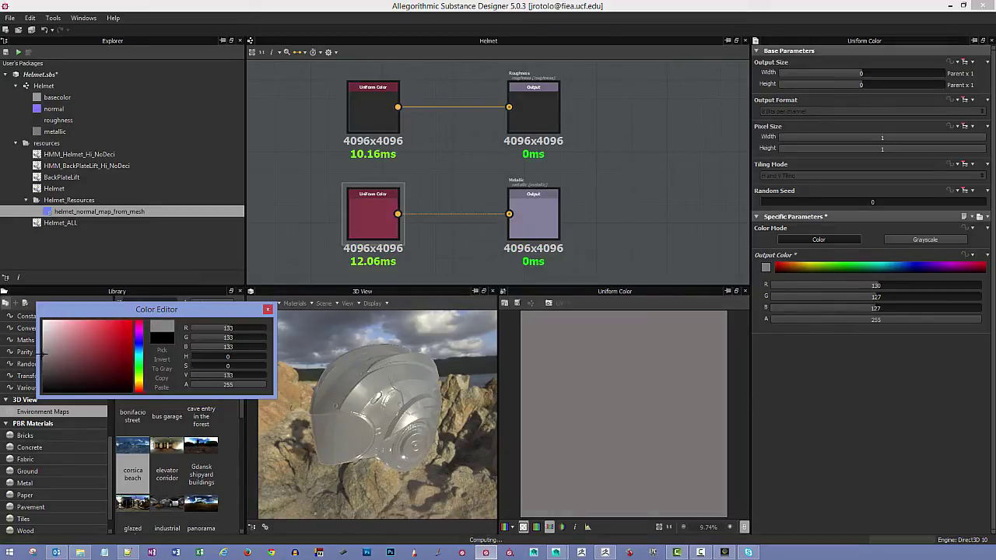
{"action": "left_click", "coordinate": [268, 309]}
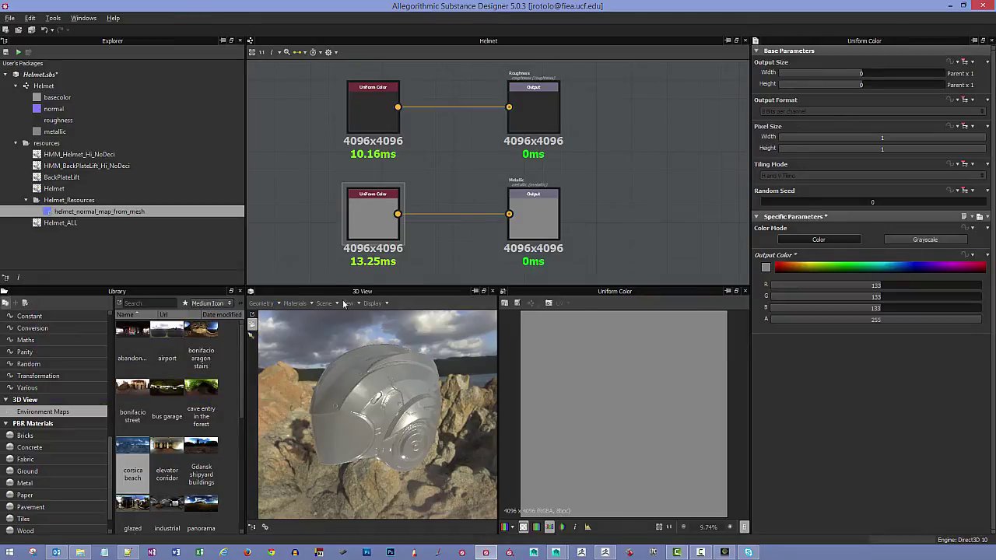
{"action": "mouse_move", "coordinate": [309, 379]}
{"action": "left_mouse_down"}
{"action": "mouse_move", "coordinate": [184, 366]}
{"action": "mouse_move", "coordinate": [357, 390]}
{"action": "mouse_move", "coordinate": [394, 361]}
{"action": "mouse_move", "coordinate": [306, 365]}
{"action": "mouse_move", "coordinate": [330, 360]}
{"action": "mouse_move", "coordinate": [364, 394]}
{"action": "mouse_move", "coordinate": [374, 441]}
{"action": "mouse_move", "coordinate": [314, 372]}
{"action": "left_mouse_up"}
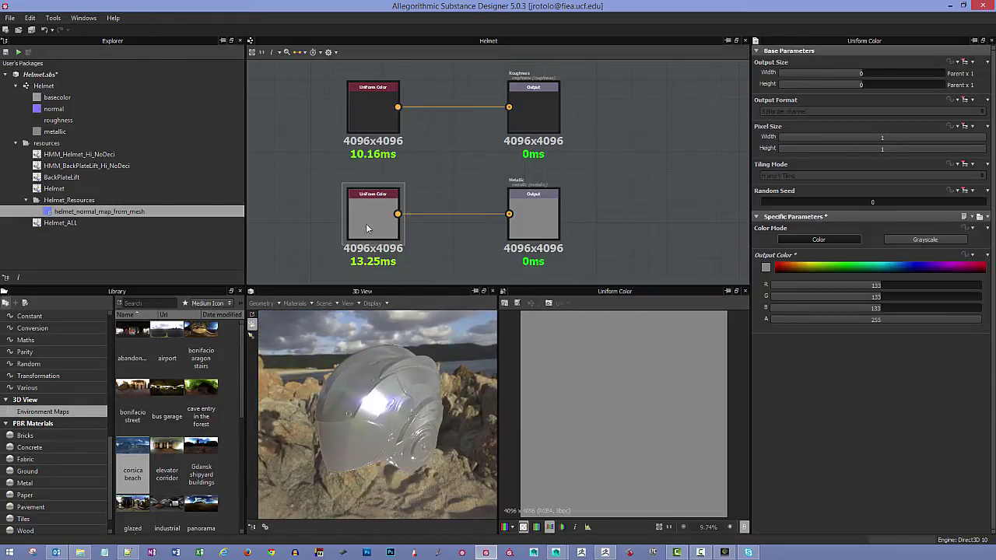
Set the metallic Uniform Color node's output color to pure white, RGB 255, and inspect the helmet's reflections
{"action": "left_click", "coordinate": [371, 224]}
{"action": "left_click", "coordinate": [766, 267]}
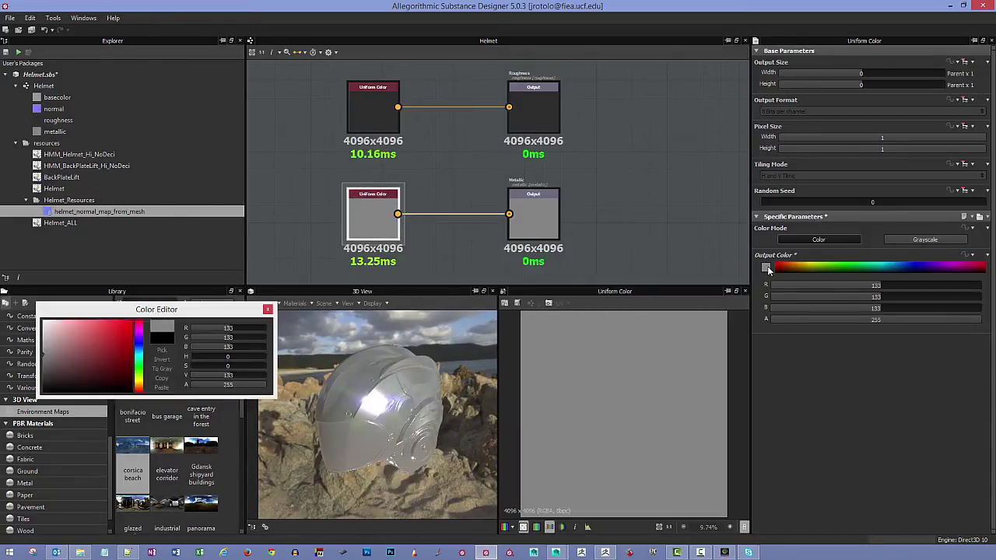
{"action": "left_click_drag", "start_coordinate": [67, 329], "coordinate": [44, 320]}
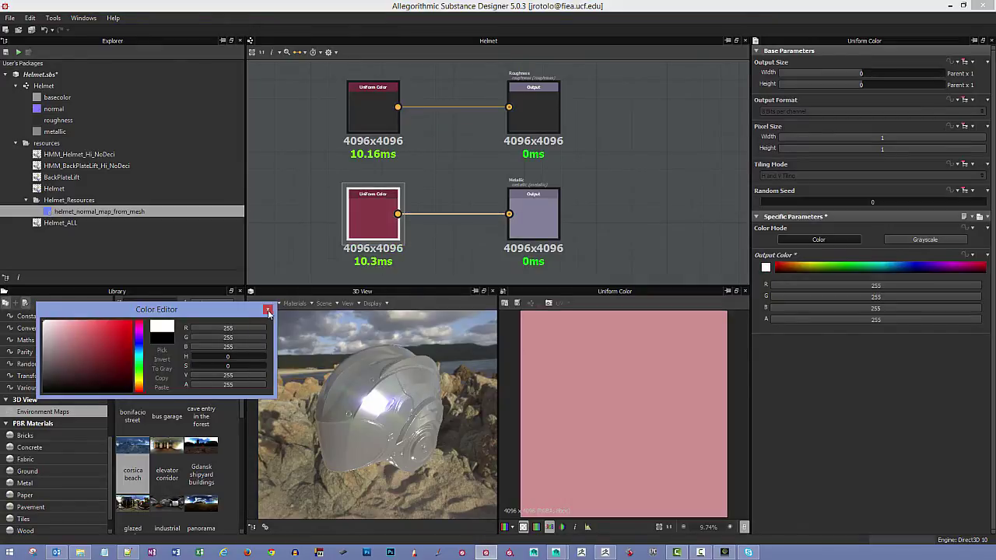
{"action": "left_click", "coordinate": [308, 371]}
{"action": "left_click_drag", "start_coordinate": [430, 336], "coordinate": [355, 393]}
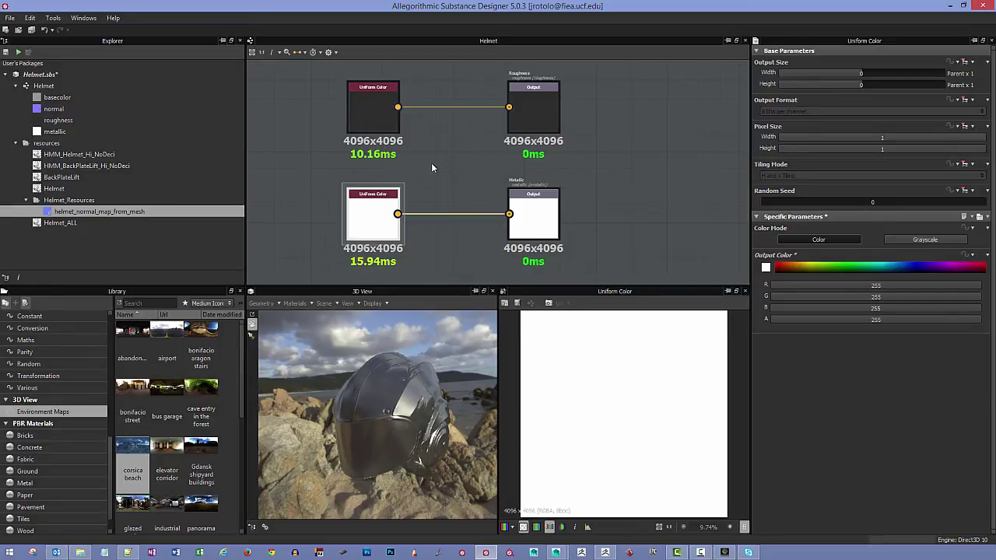
Lighten the roughness Uniform Color node's output color to a dark grey of RGB 86, 84, 84
{"action": "middle_click_drag", "start_coordinate": [431, 163], "coordinate": [443, 179]}
{"action": "left_click_drag", "start_coordinate": [448, 360], "coordinate": [425, 362]}
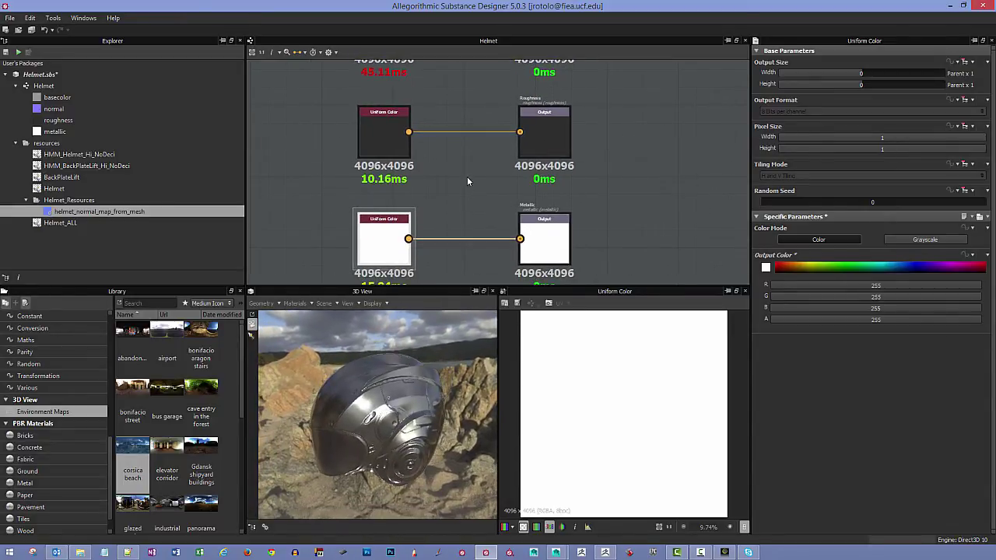
{"action": "left_click", "coordinate": [382, 155]}
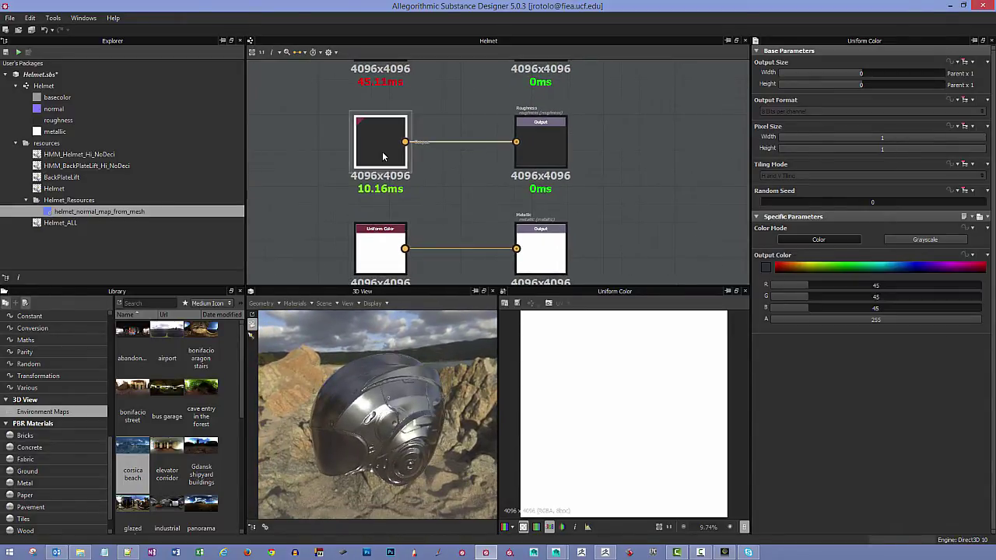
{"action": "left_click", "coordinate": [766, 268]}
{"action": "left_click", "coordinate": [43, 369]}
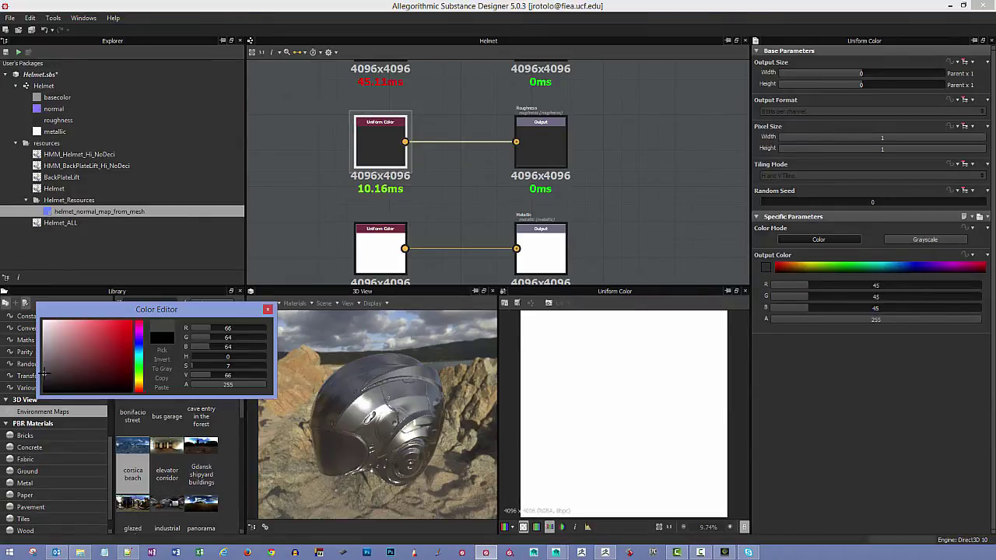
{"action": "left_click_drag", "start_coordinate": [44, 369], "coordinate": [43, 367]}
{"action": "mouse_move", "coordinate": [334, 355]}
{"action": "left_mouse_down"}
{"action": "mouse_move", "coordinate": [348, 361]}
{"action": "mouse_move", "coordinate": [296, 331]}
{"action": "mouse_move", "coordinate": [316, 357]}
{"action": "mouse_move", "coordinate": [393, 366]}
{"action": "mouse_move", "coordinate": [326, 370]}
{"action": "left_mouse_up"}
{"action": "left_click", "coordinate": [267, 309]}
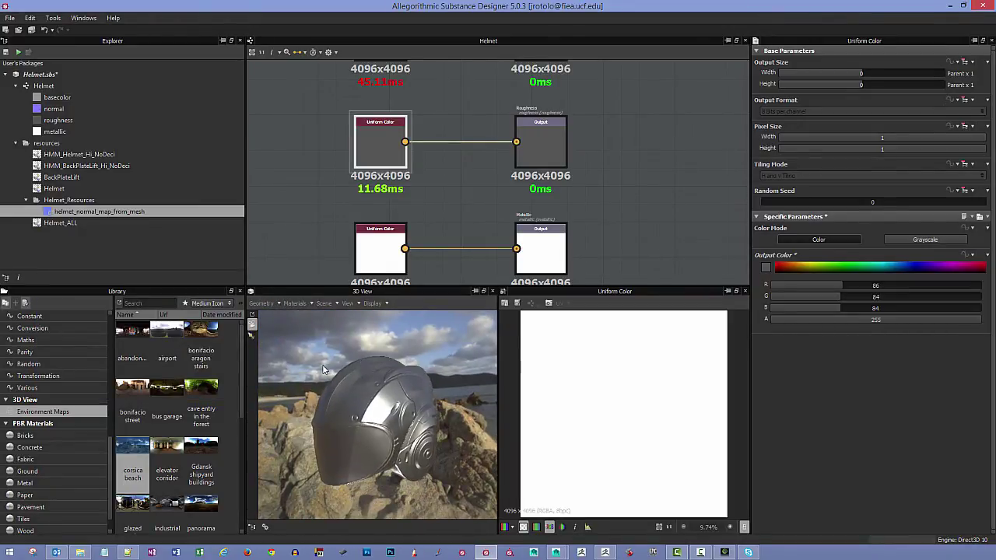
Brighten the base color Uniform Color node to a light grey of RGB 197 and check the helmet
{"action": "middle_click_drag", "start_coordinate": [293, 169], "coordinate": [296, 187]}
{"action": "scroll", "coordinate": [305, 208], "scroll_direction": "down", "scroll_amount": 2}
{"action": "scroll", "coordinate": [305, 209], "scroll_direction": "up", "scroll_amount": 2}
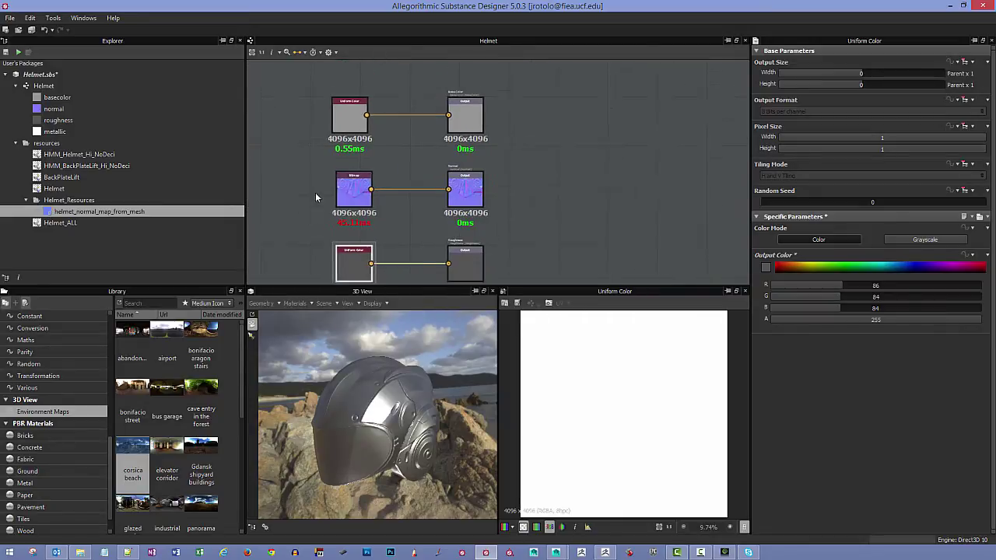
{"action": "left_click", "coordinate": [350, 122]}
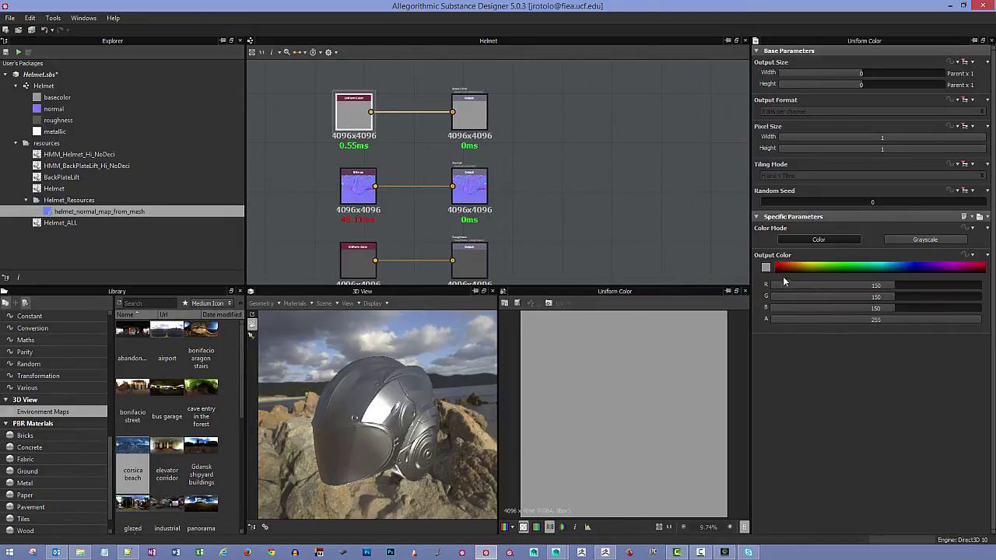
{"action": "left_click", "coordinate": [766, 268]}
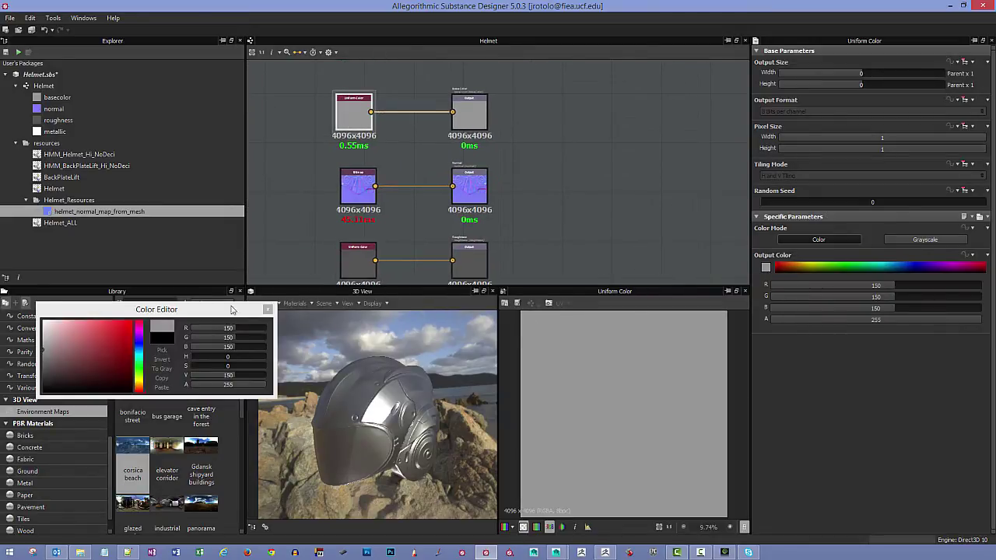
{"action": "left_click", "coordinate": [44, 336]}
{"action": "left_click", "coordinate": [268, 310]}
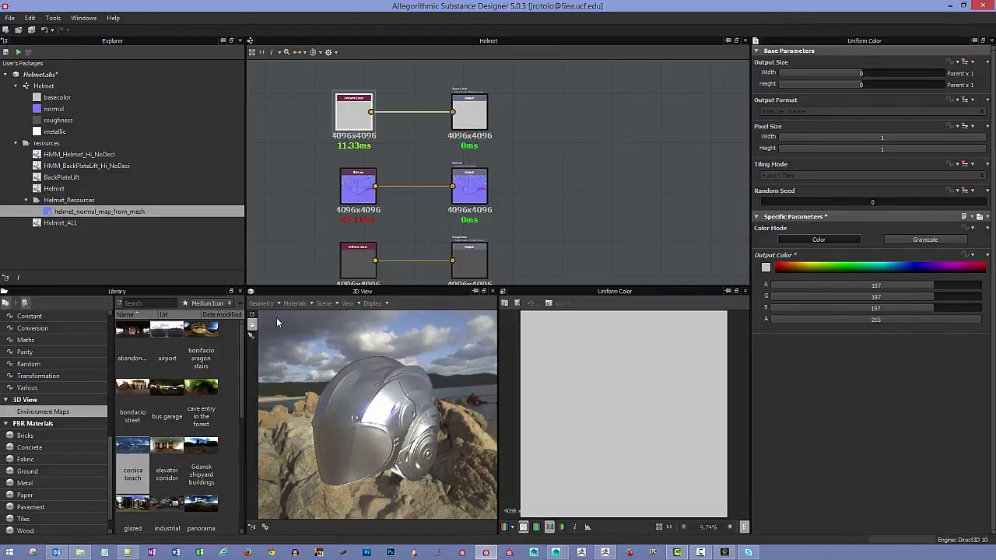
{"action": "left_click_drag", "start_coordinate": [277, 322], "coordinate": [455, 383]}
Open the model information baking settings for the Helmet_ALL mesh resource
{"action": "scroll", "coordinate": [367, 192], "scroll_direction": "down", "scroll_amount": 2}
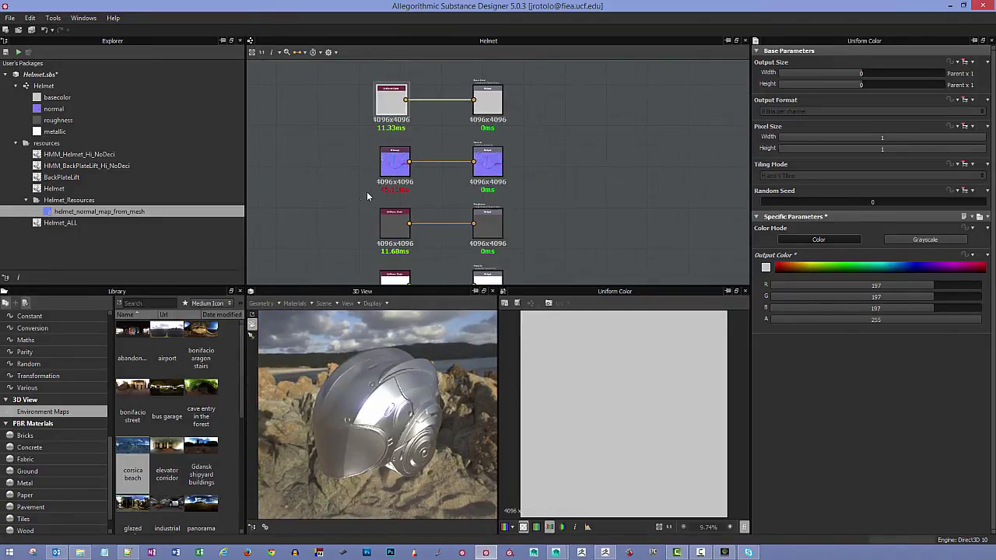
{"action": "scroll", "coordinate": [354, 167], "scroll_direction": "down", "scroll_amount": 2}
{"action": "mouse_move", "coordinate": [357, 162]}
{"action": "middle_mouse_down"}
{"action": "mouse_move", "coordinate": [383, 140]}
{"action": "mouse_move", "coordinate": [364, 179]}
{"action": "middle_mouse_up"}
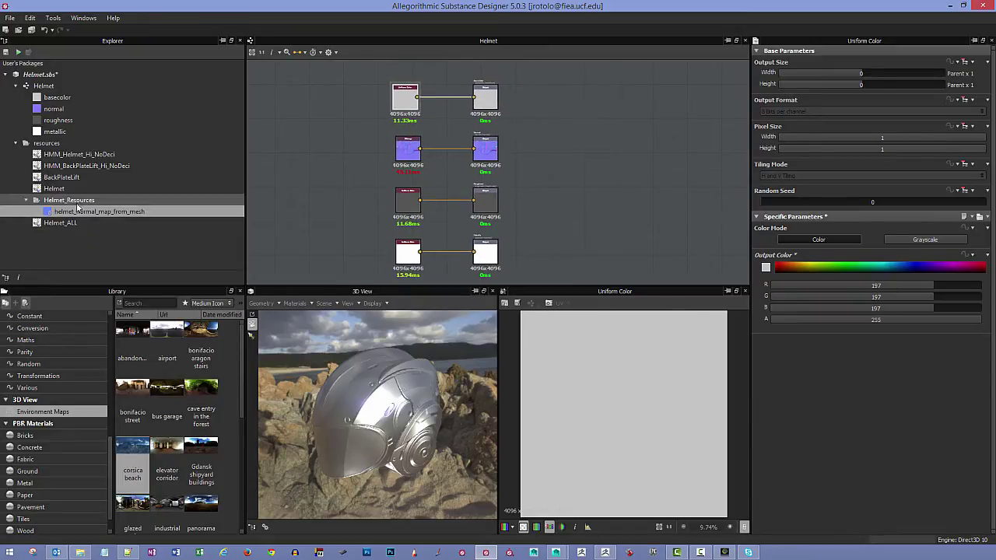
{"action": "left_click", "coordinate": [67, 225]}
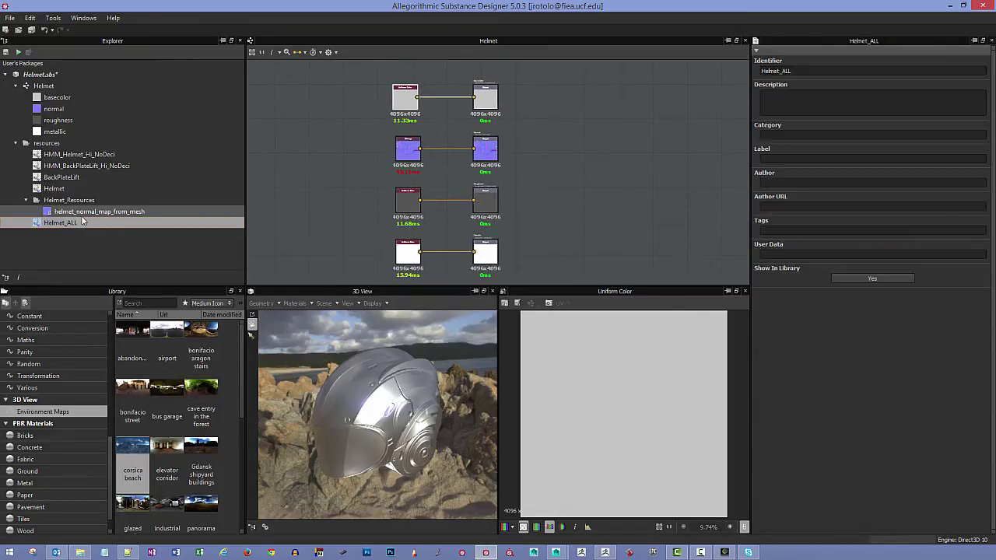
{"action": "right_click", "coordinate": [60, 222]}
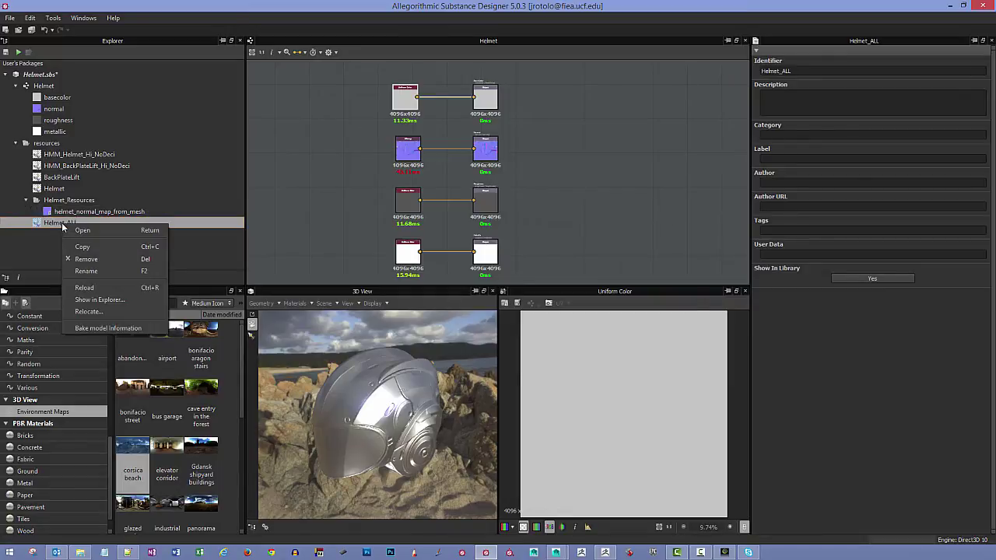
{"action": "left_click", "coordinate": [108, 328]}
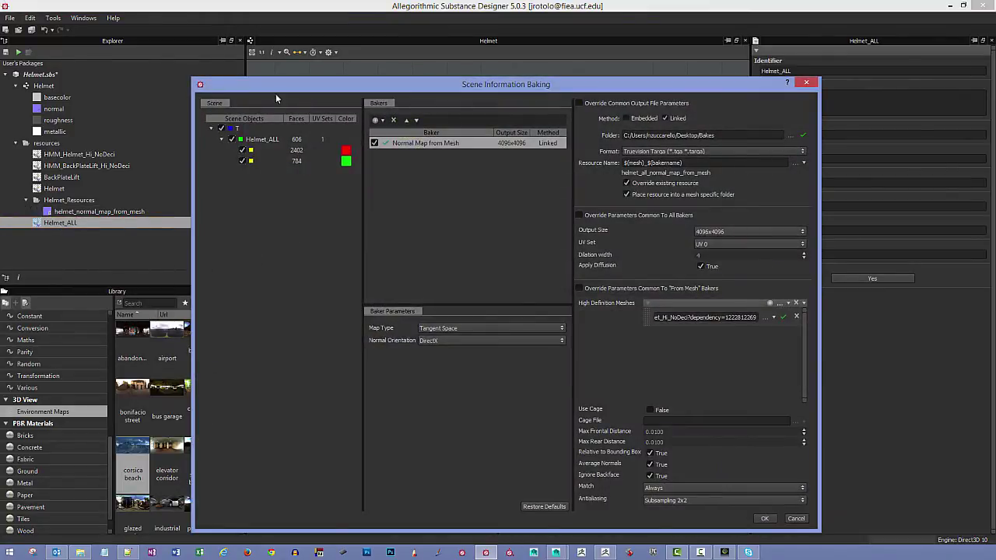
{"action": "left_click_drag", "start_coordinate": [276, 90], "coordinate": [126, 72]}
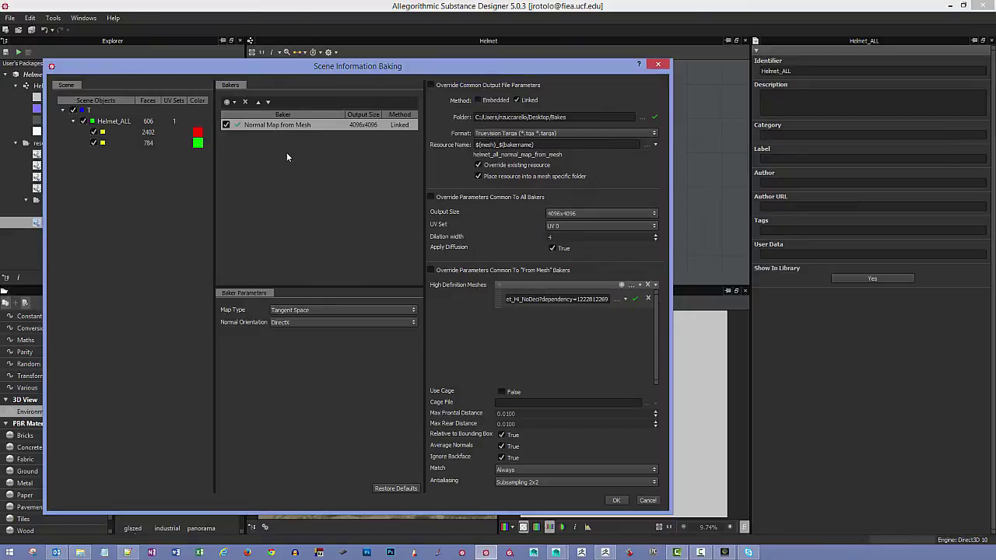
Add the Ambient Occlusion Map from Mesh and Color Map from Mesh bakers to the bake list
{"action": "left_click", "coordinate": [232, 103]}
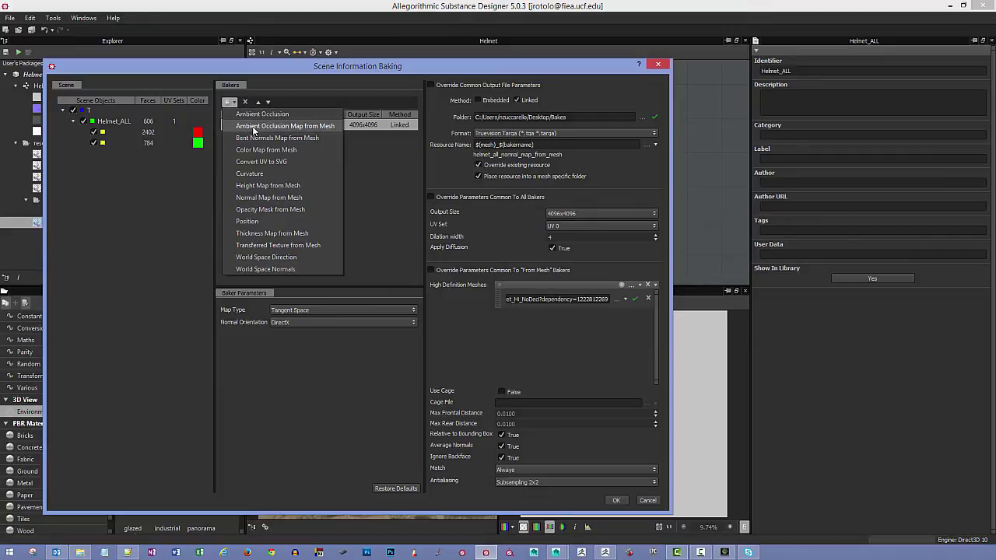
{"action": "left_click", "coordinate": [254, 126]}
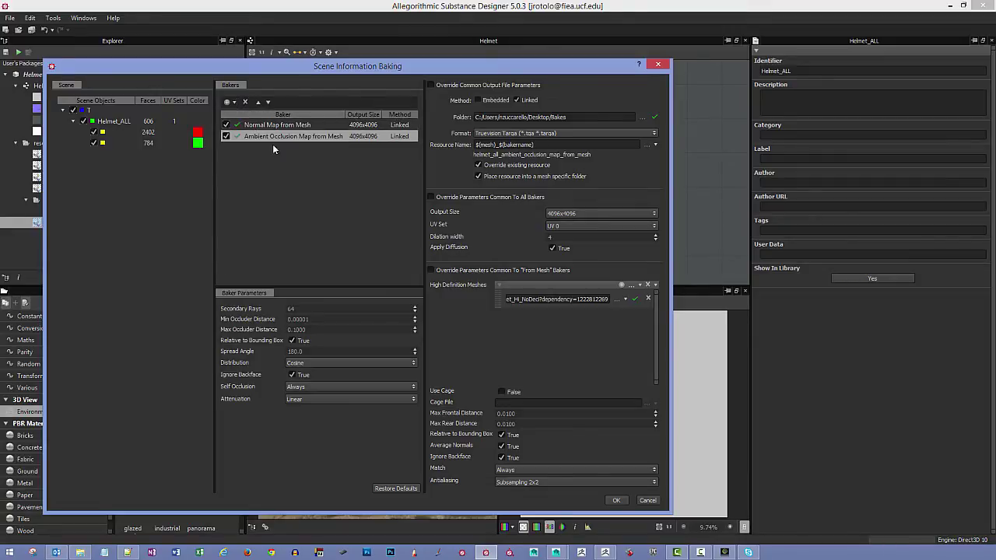
{"action": "left_click", "coordinate": [233, 101]}
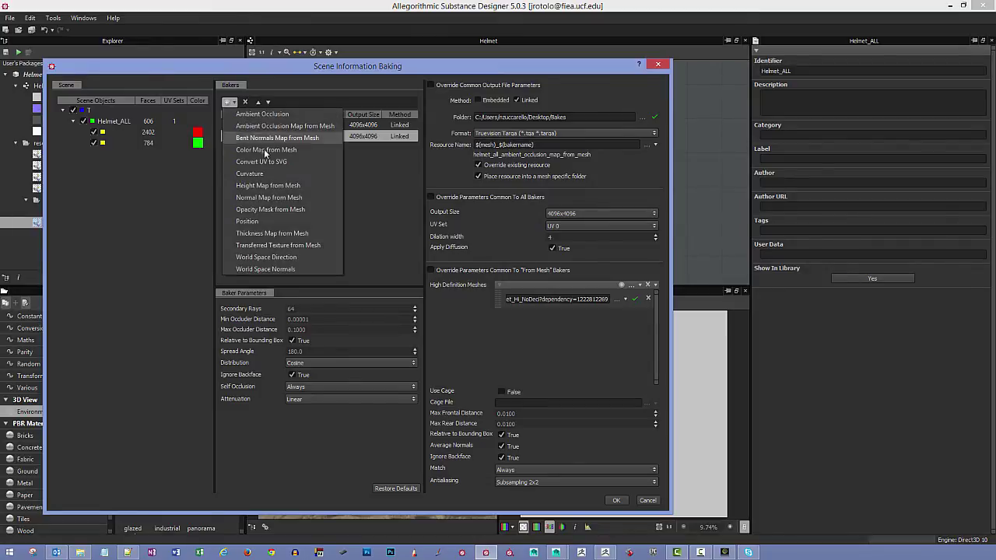
{"action": "left_click", "coordinate": [298, 148]}
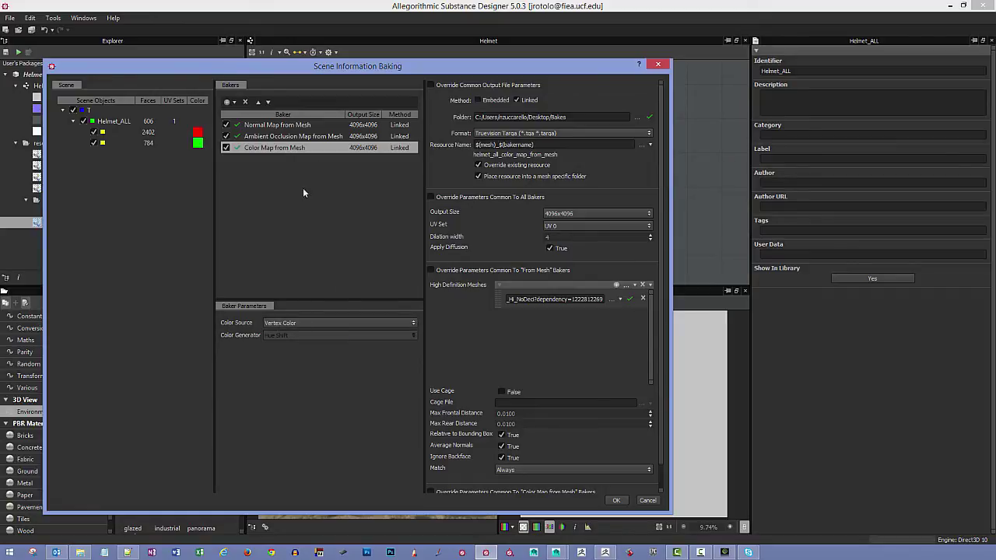
Add a Curvature baker that takes its normal map from the previous Normal Map from Mesh baker, with World Space off
{"action": "left_click", "coordinate": [234, 101]}
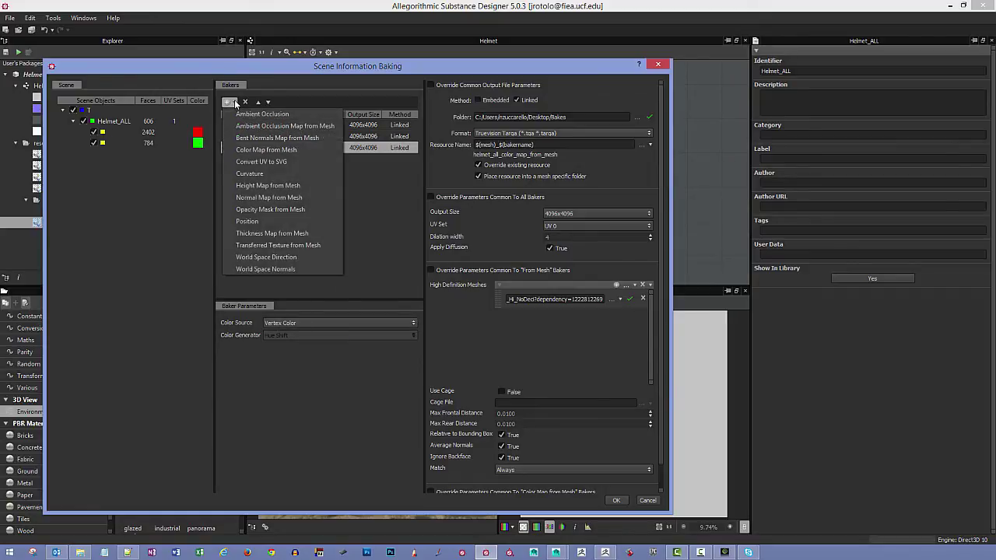
{"action": "left_click", "coordinate": [263, 174]}
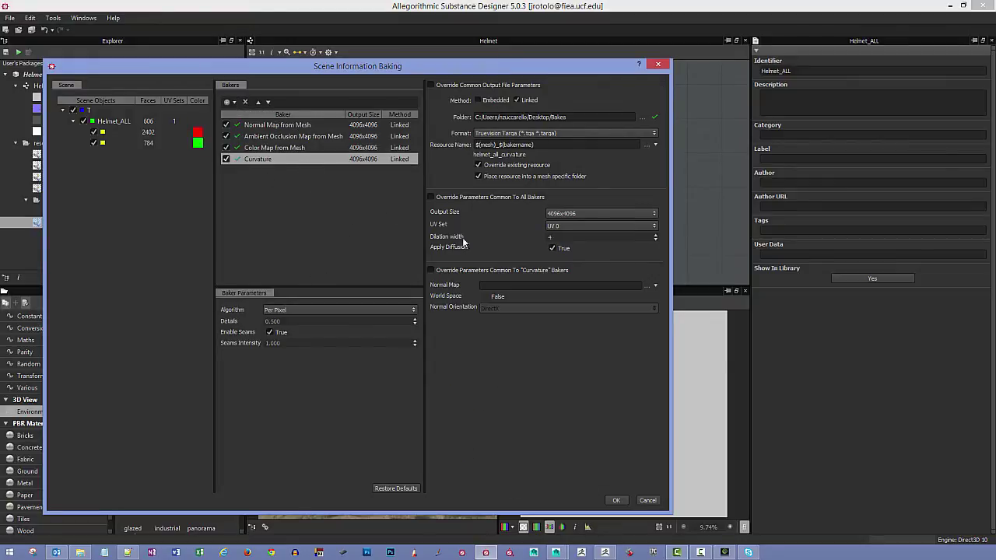
{"action": "left_click", "coordinate": [654, 286]}
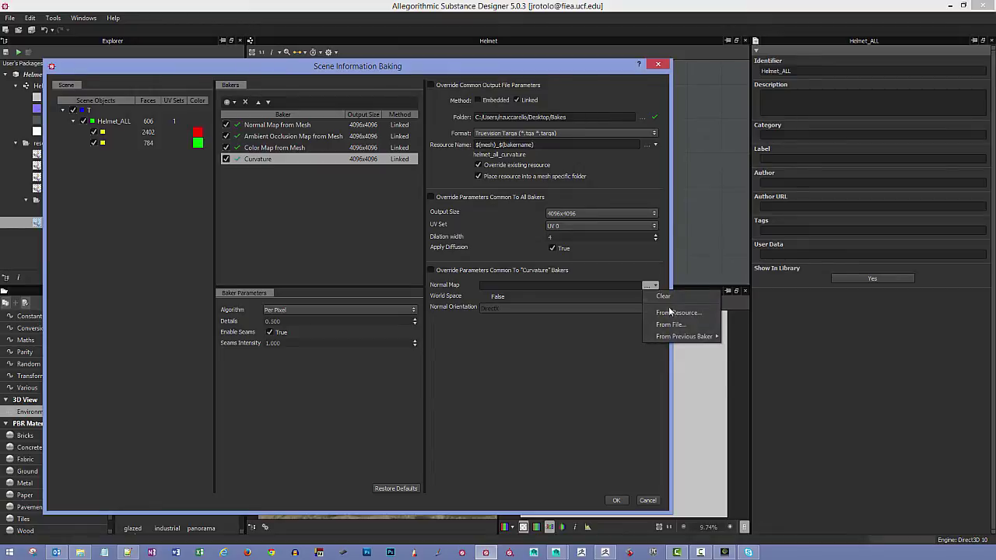
{"action": "mouse_move", "coordinate": [685, 339]}
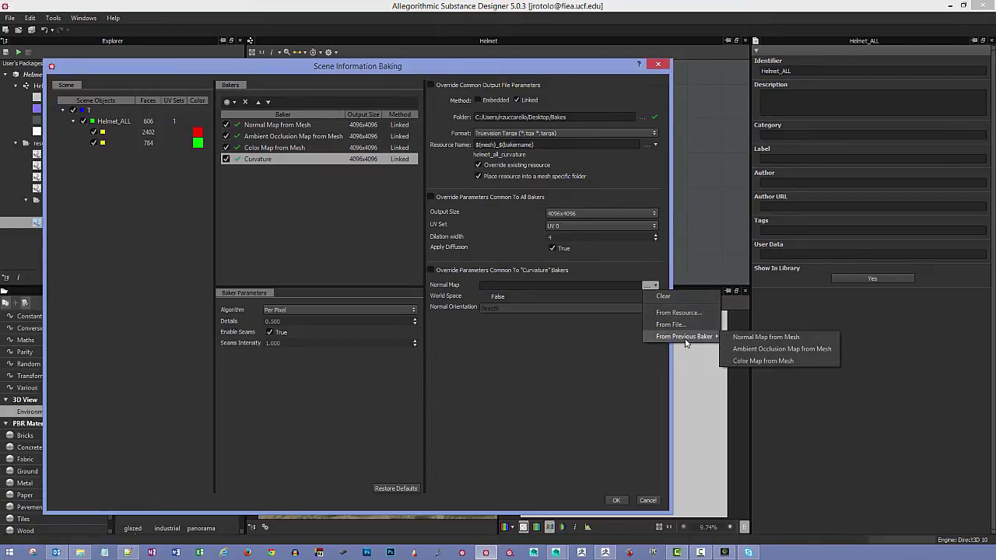
{"action": "left_click", "coordinate": [767, 338]}
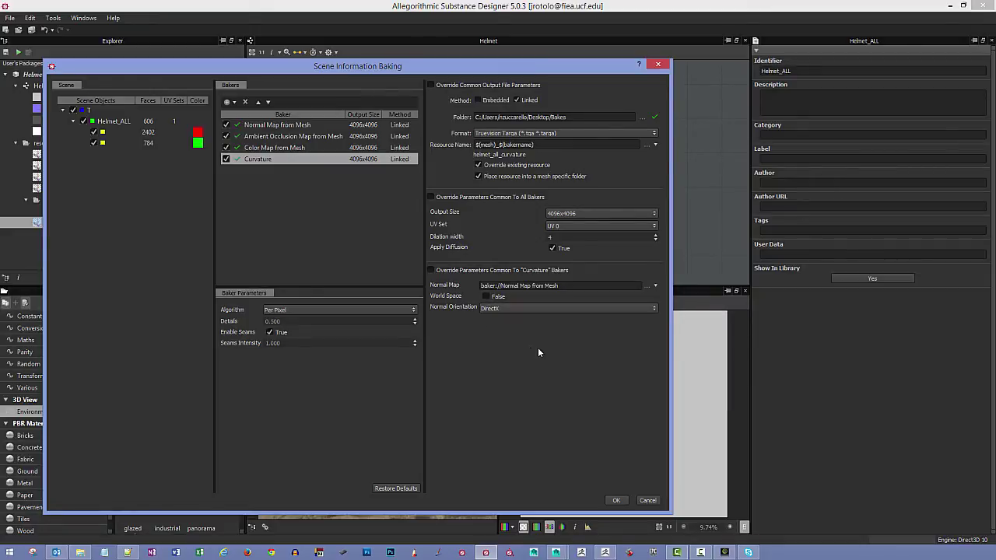
{"action": "left_click", "coordinate": [487, 298]}
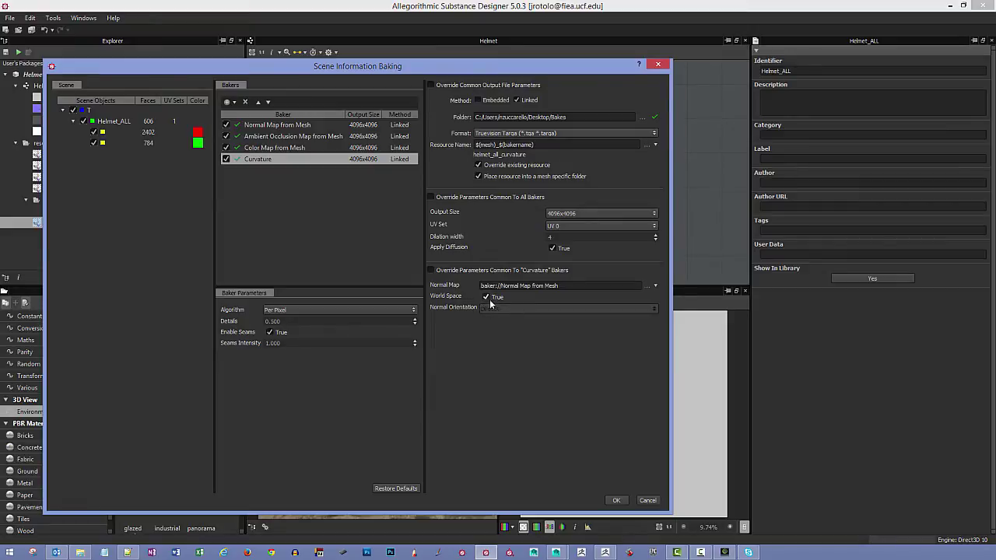
{"action": "left_click", "coordinate": [487, 298]}
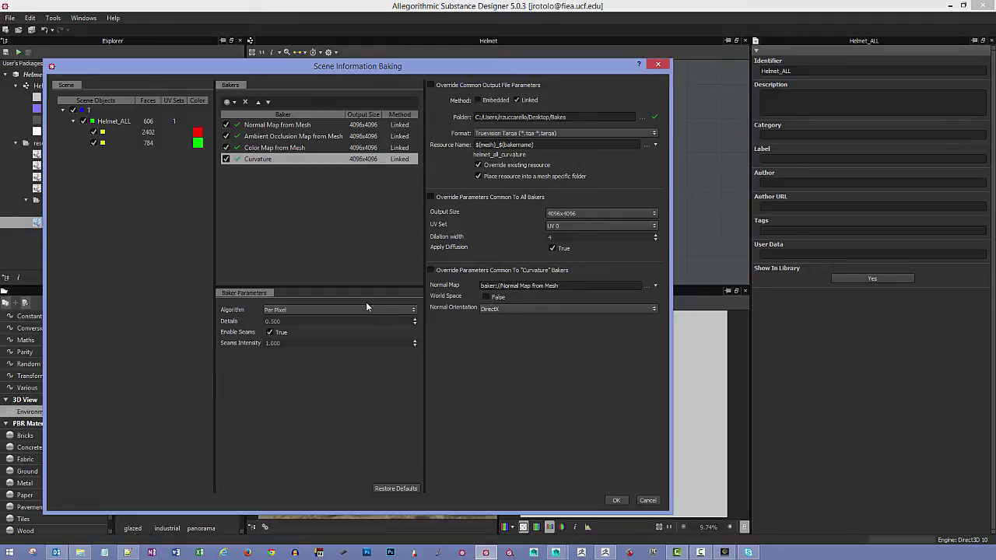
Add the Position and Thickness Map from Mesh bakers to the bake list
{"action": "left_click", "coordinate": [229, 102]}
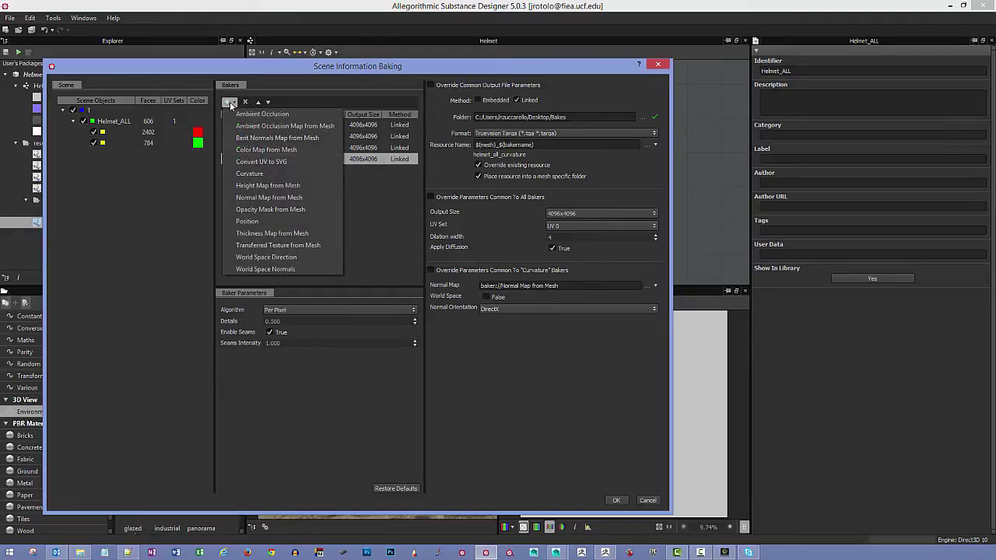
{"action": "left_click", "coordinate": [256, 222]}
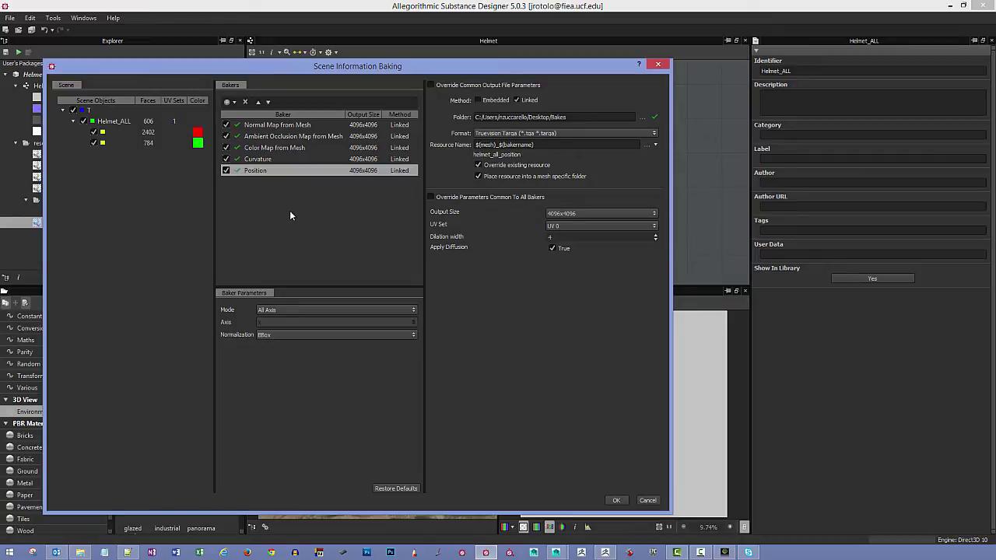
{"action": "left_click", "coordinate": [229, 102]}
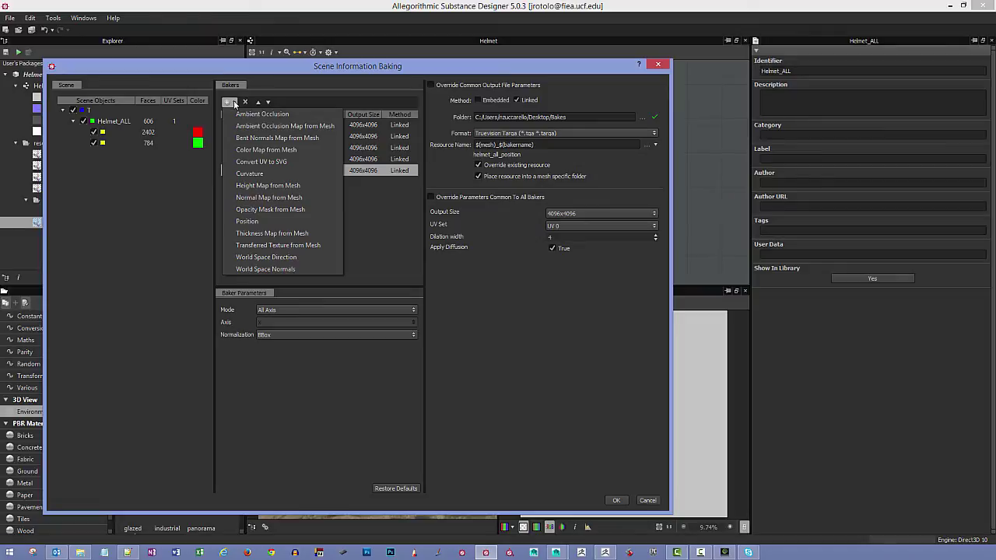
{"action": "left_click", "coordinate": [276, 238]}
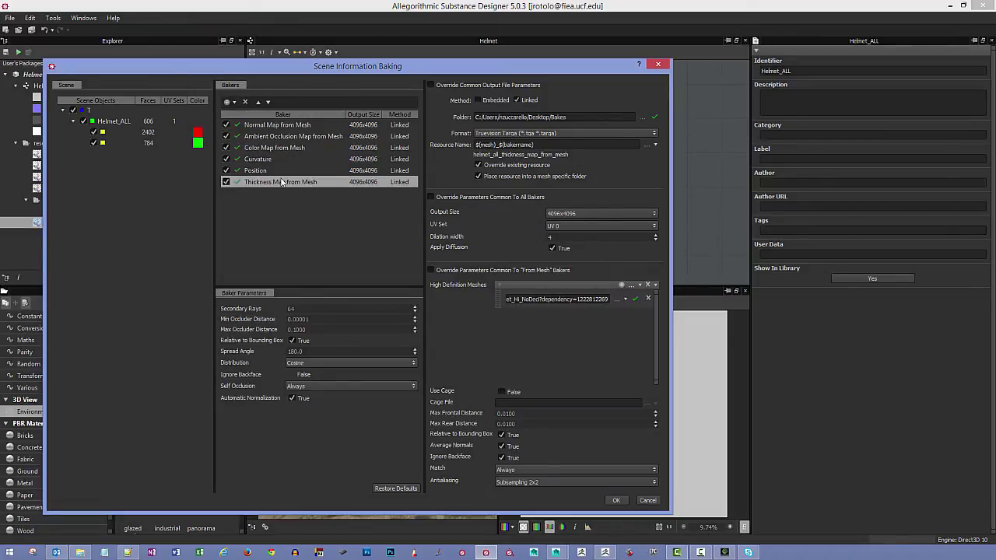
Add a World Space Normals baker that takes its normal map from the previous Normal Map from Mesh baker
{"action": "left_click", "coordinate": [232, 102]}
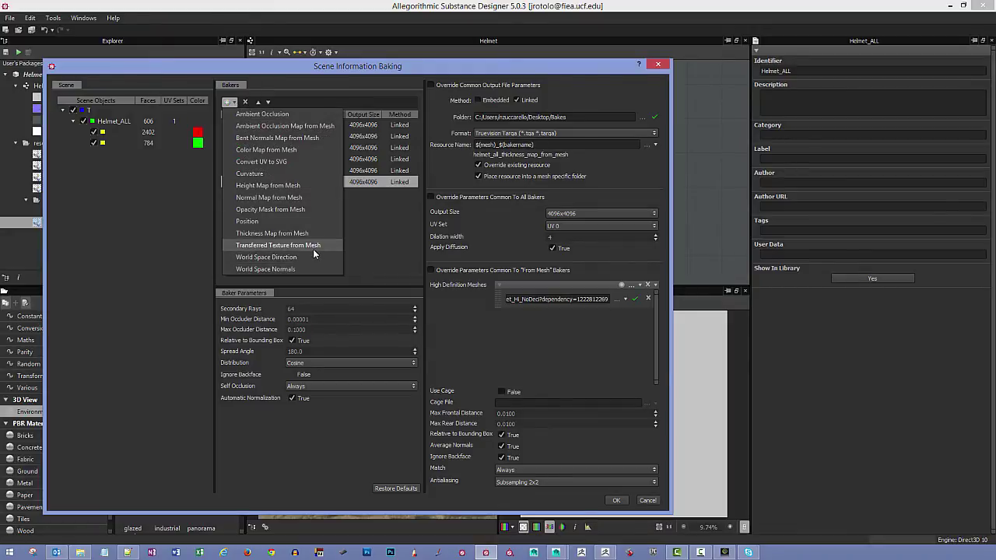
{"action": "left_click", "coordinate": [290, 268]}
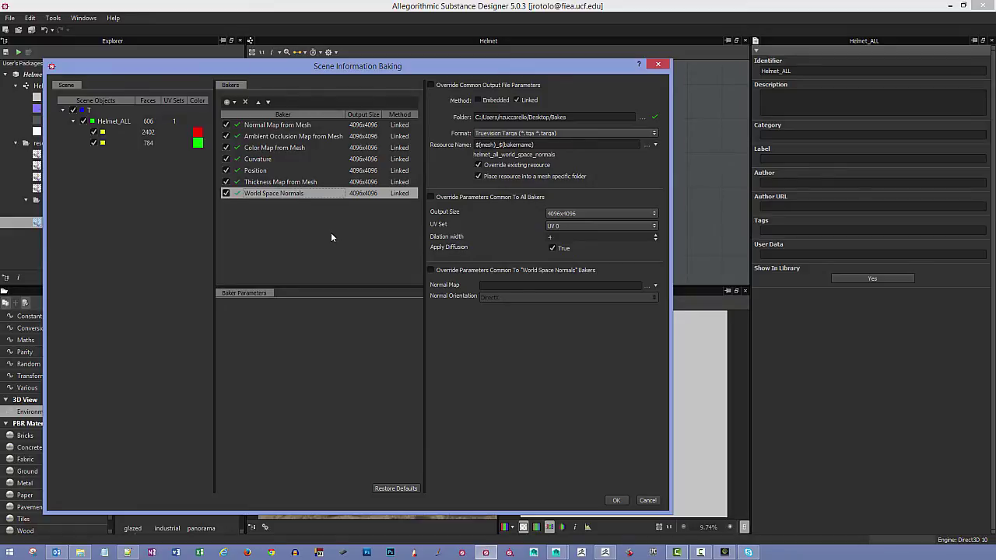
{"action": "left_click", "coordinate": [652, 287]}
{"action": "mouse_move", "coordinate": [688, 339]}
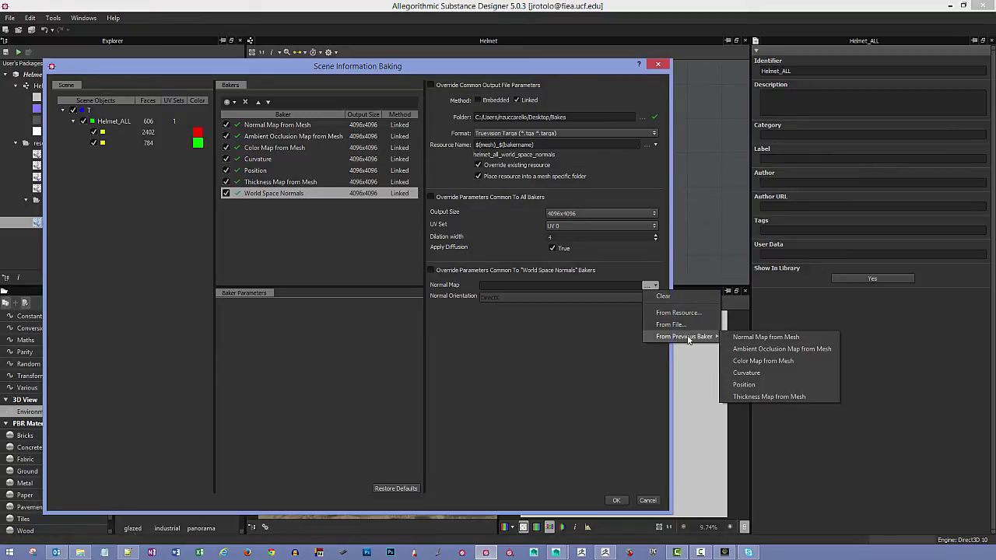
{"action": "left_click", "coordinate": [747, 338]}
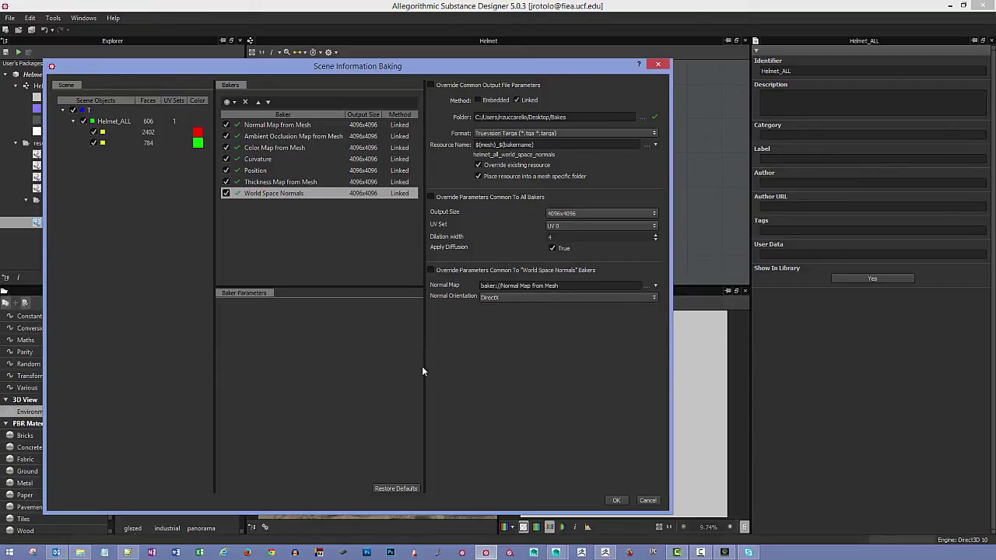
Exclude the Normal Map from Mesh baker from the bake and override the Position baker's output size to 1024x1024
{"action": "left_click", "coordinate": [227, 124]}
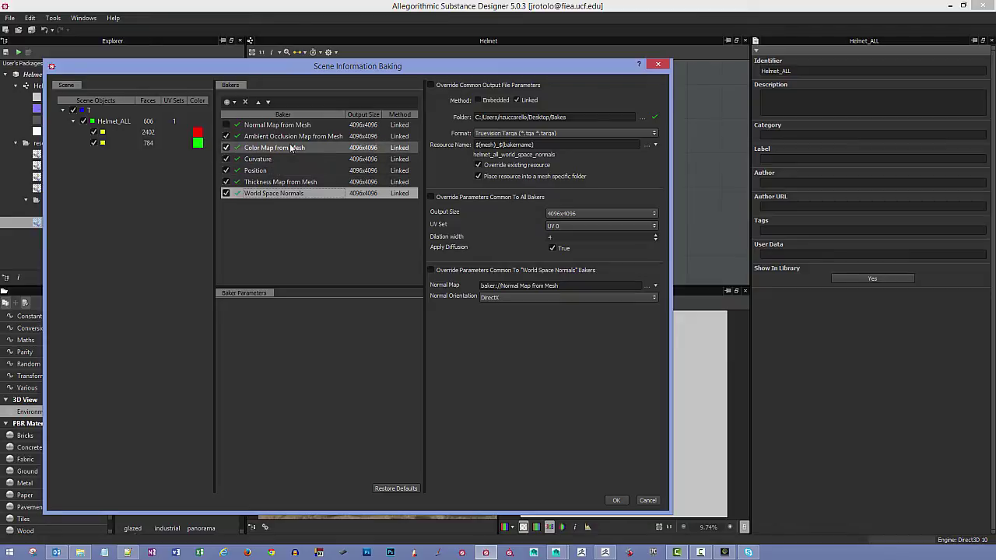
{"action": "left_click", "coordinate": [257, 171]}
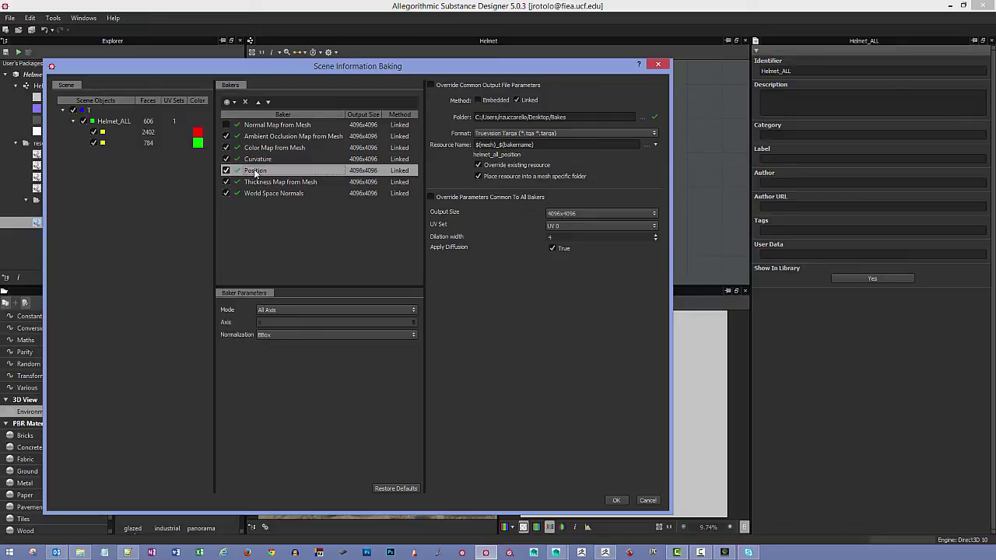
{"action": "left_click", "coordinate": [432, 196]}
{"action": "left_click", "coordinate": [606, 212]}
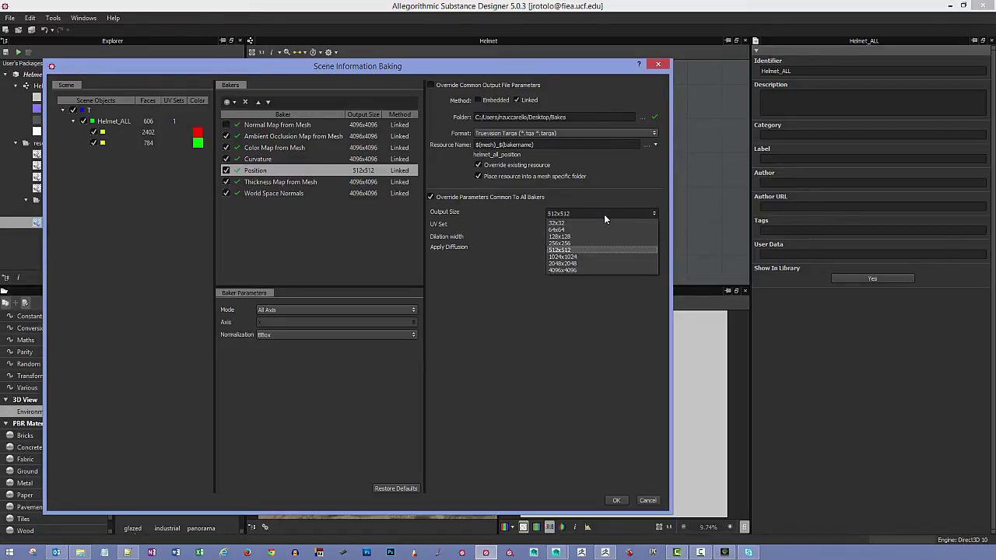
{"action": "left_click", "coordinate": [578, 257]}
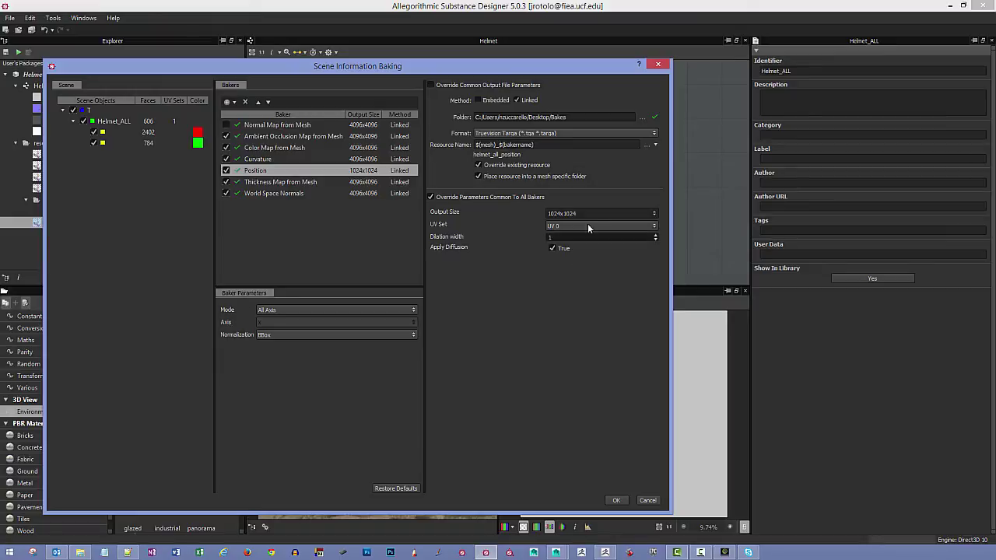
Review the Thickness, Position, Curvature and Ambient Occlusion baker settings, and run the bake for the enabled bakers
{"action": "left_click", "coordinate": [267, 182]}
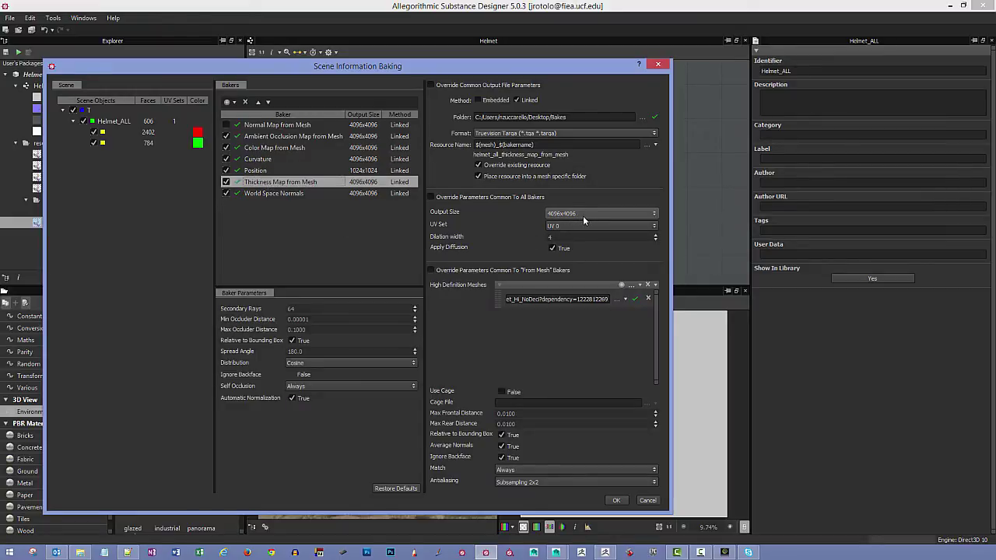
{"action": "left_click", "coordinate": [274, 169]}
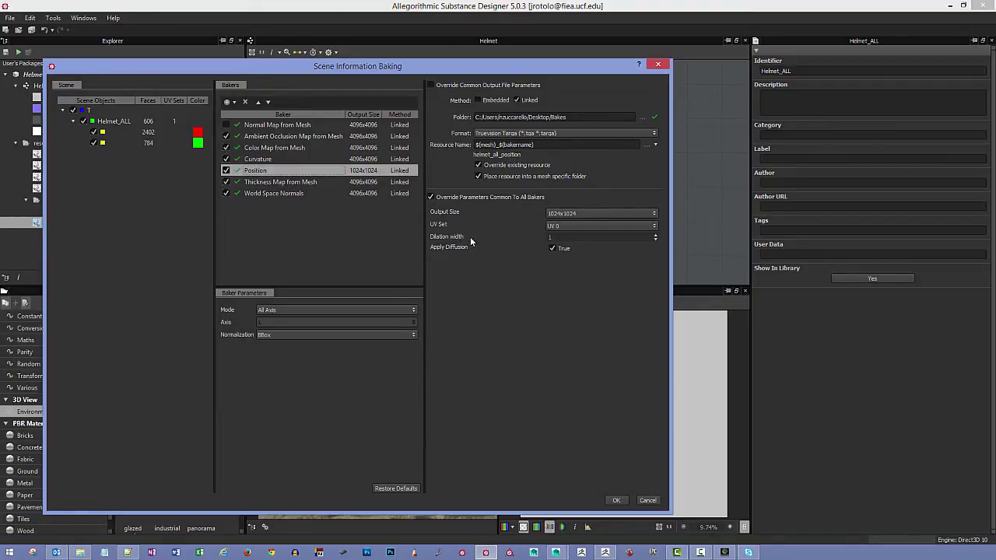
{"action": "left_click", "coordinate": [271, 183]}
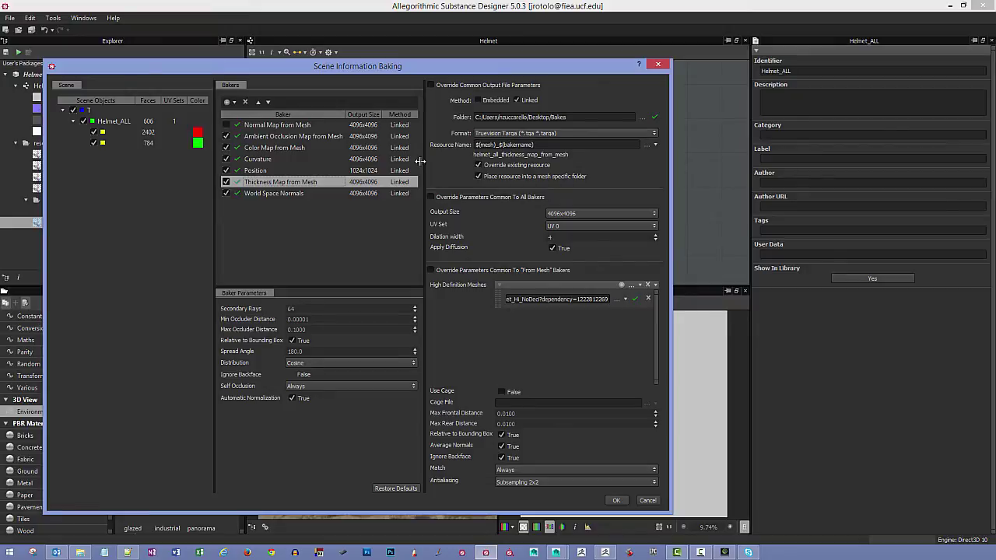
{"action": "left_click", "coordinate": [281, 171]}
{"action": "left_click", "coordinate": [281, 159]}
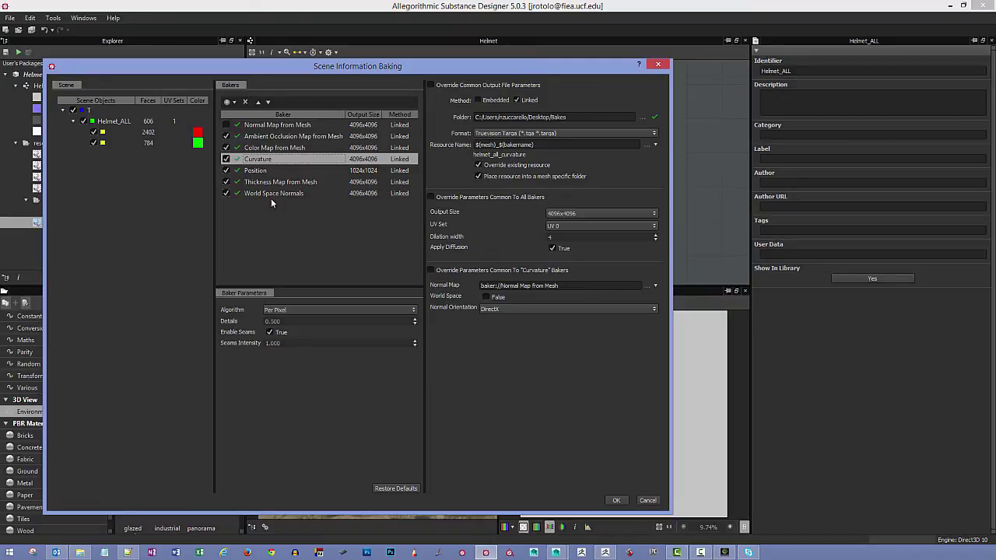
{"action": "left_click", "coordinate": [294, 136]}
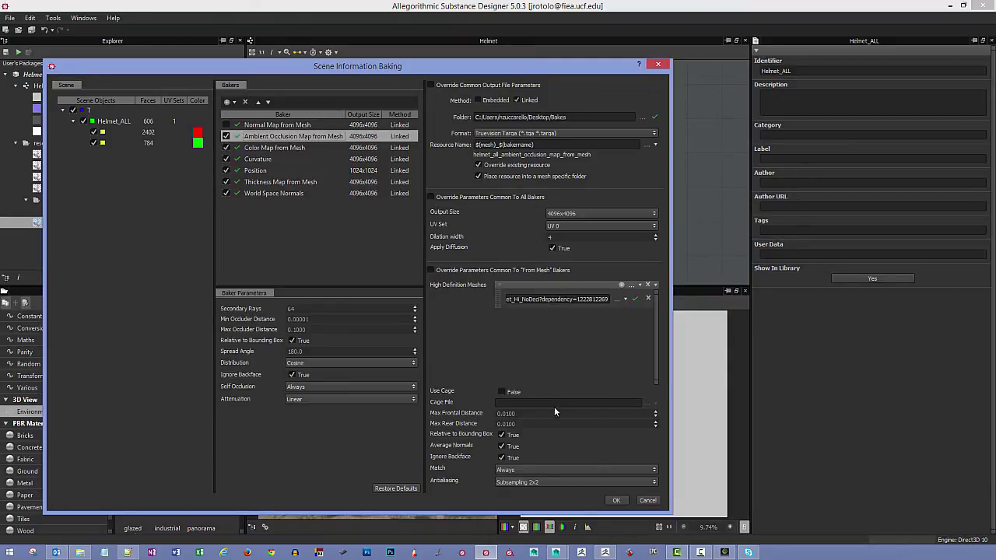
{"action": "left_click", "coordinate": [616, 500]}
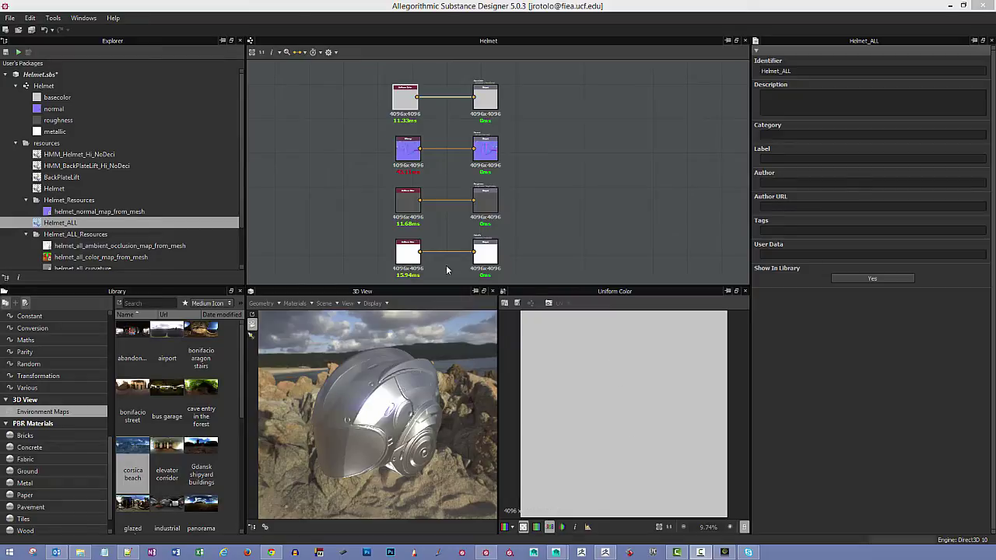
View the baked ambient occlusion, color and curvature maps of Helmet_ALL one after another in the 2D view
{"action": "scroll", "coordinate": [238, 193], "scroll_direction": "down", "scroll_amount": 1}
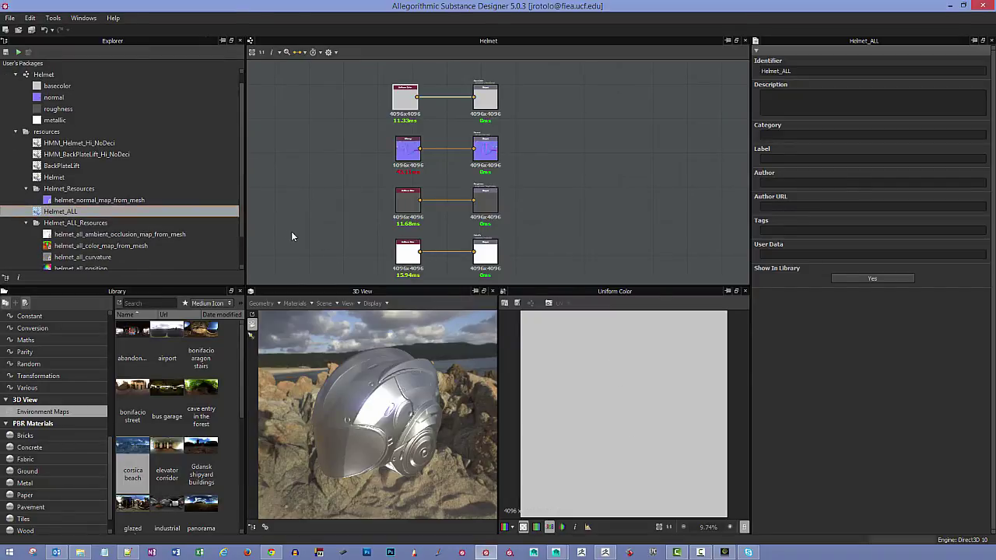
{"action": "left_click", "coordinate": [119, 235]}
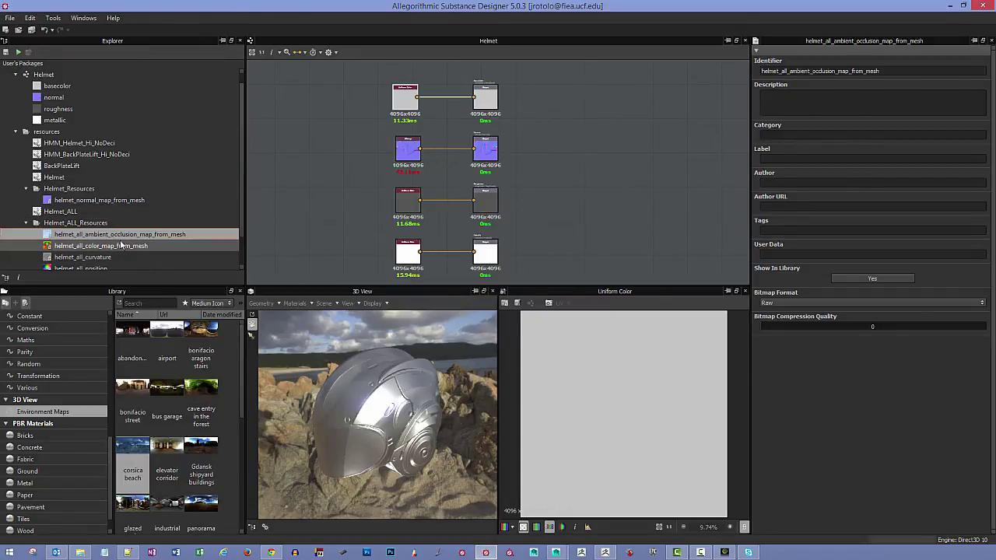
{"action": "scroll", "coordinate": [119, 235], "scroll_direction": "down", "scroll_amount": 1}
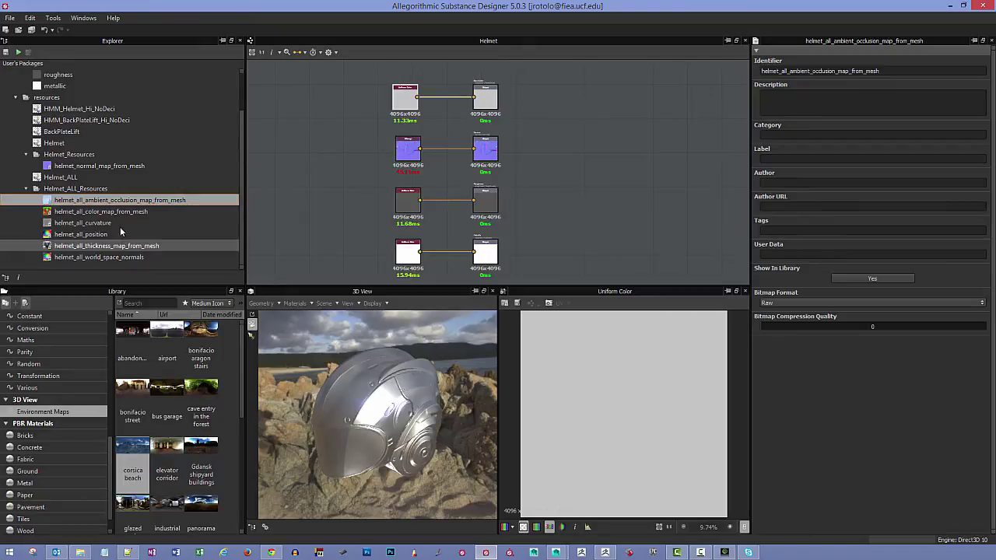
{"action": "double_click", "coordinate": [65, 203]}
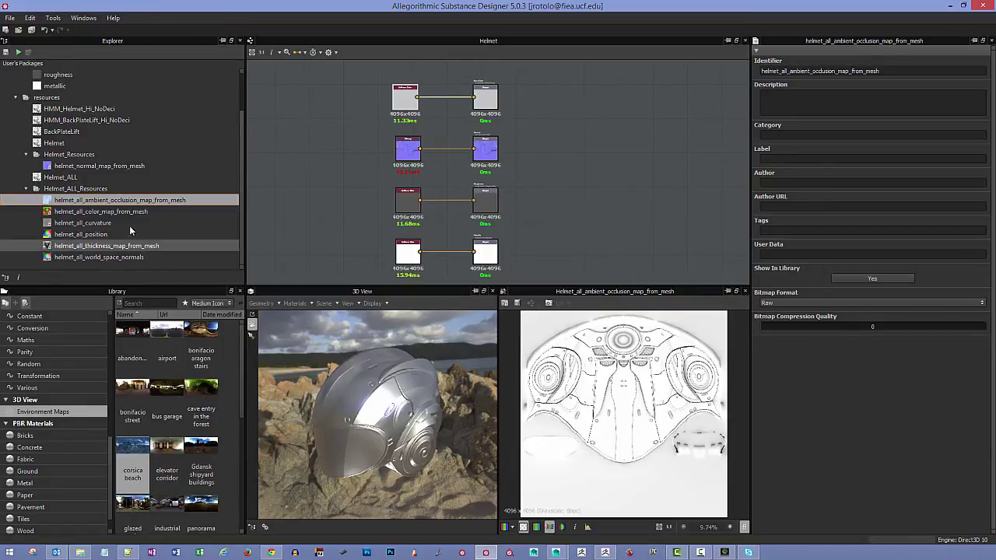
{"action": "double_click", "coordinate": [98, 213]}
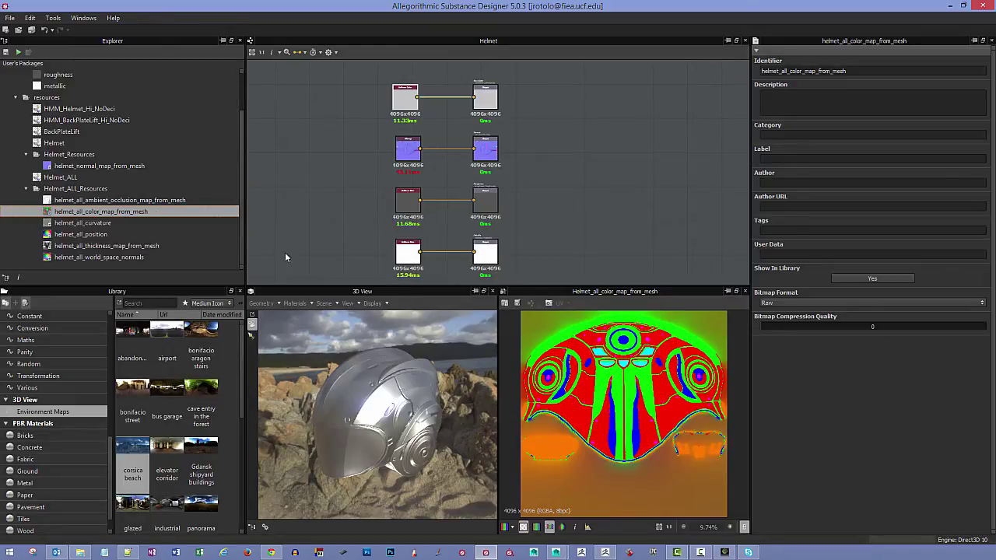
{"action": "left_click", "coordinate": [71, 224]}
{"action": "double_click", "coordinate": [71, 224]}
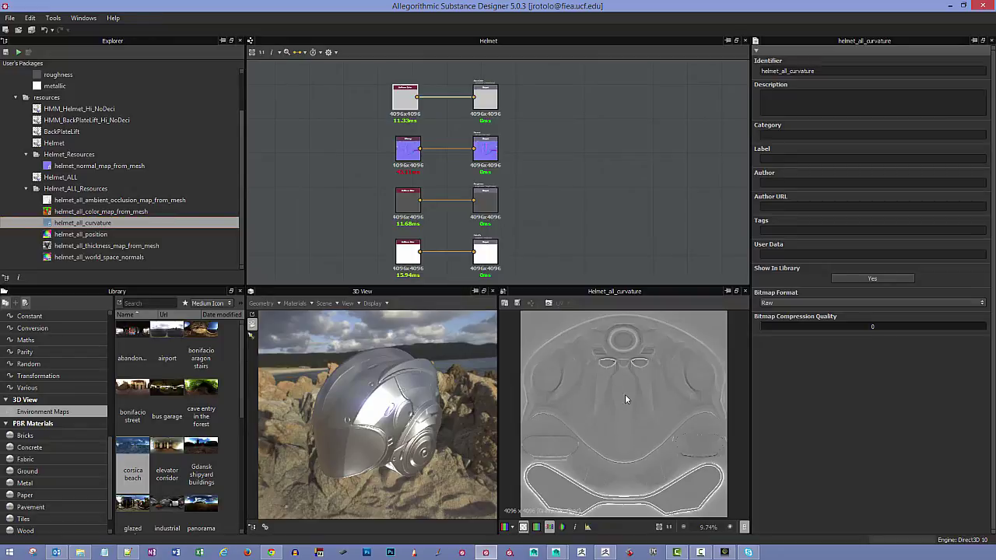
Open the baked helmet_all_position map in the 2D view and show only its red channel
{"action": "double_click", "coordinate": [85, 235]}
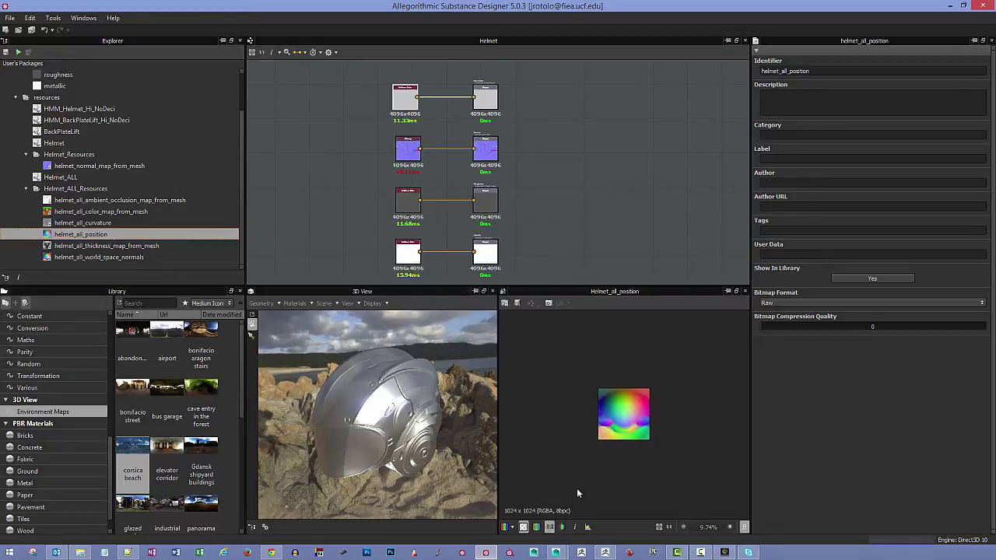
{"action": "left_click", "coordinate": [506, 526]}
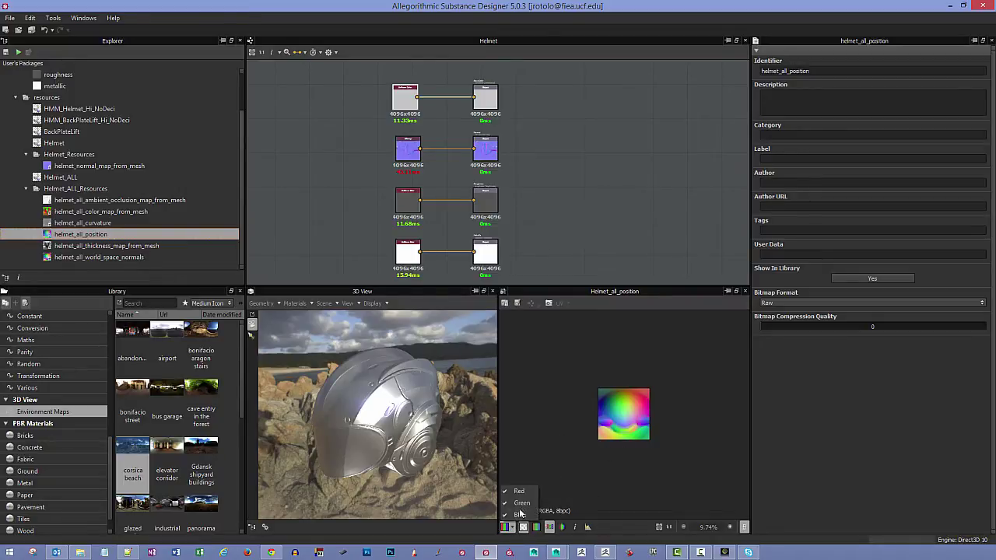
{"action": "left_click", "coordinate": [509, 492]}
{"action": "left_click", "coordinate": [508, 527]}
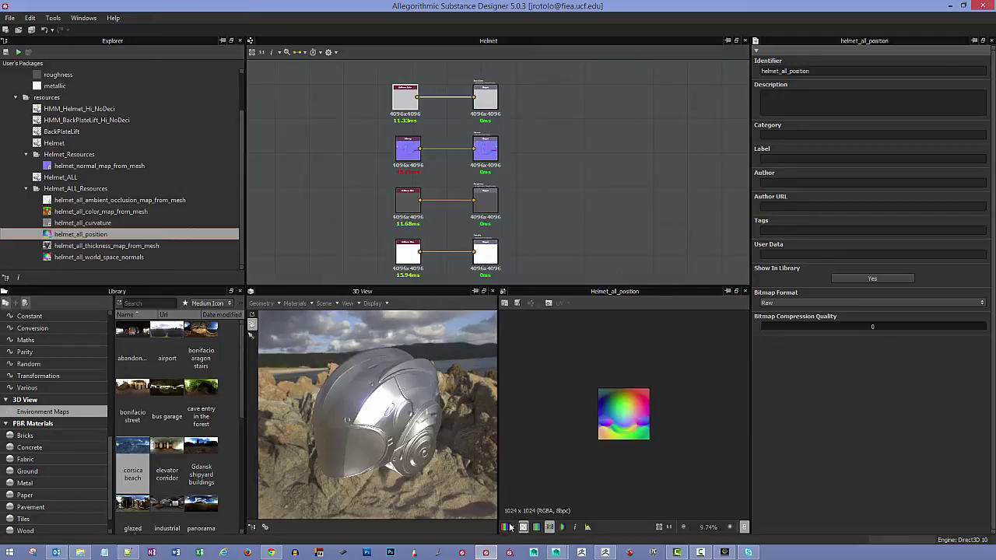
{"action": "left_click", "coordinate": [512, 528]}
{"action": "left_click", "coordinate": [515, 515]}
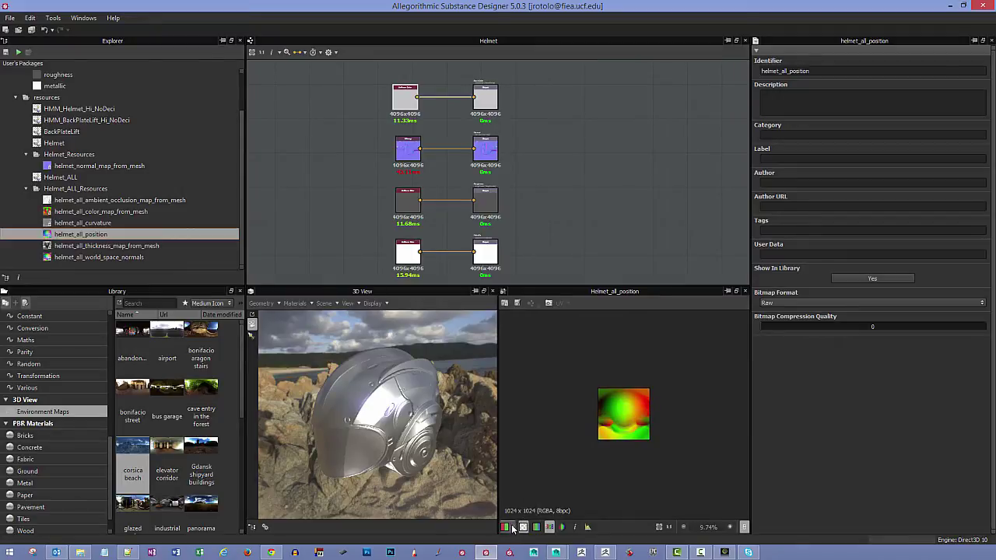
{"action": "left_click", "coordinate": [506, 527]}
{"action": "left_click", "coordinate": [521, 504]}
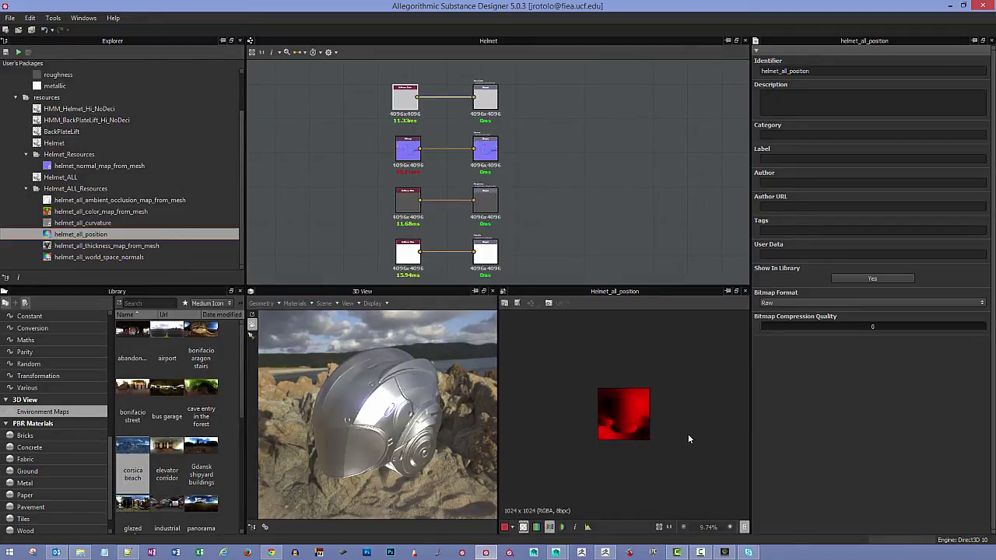
Switch the position map preview to show only its green channel
{"action": "left_click", "coordinate": [506, 527]}
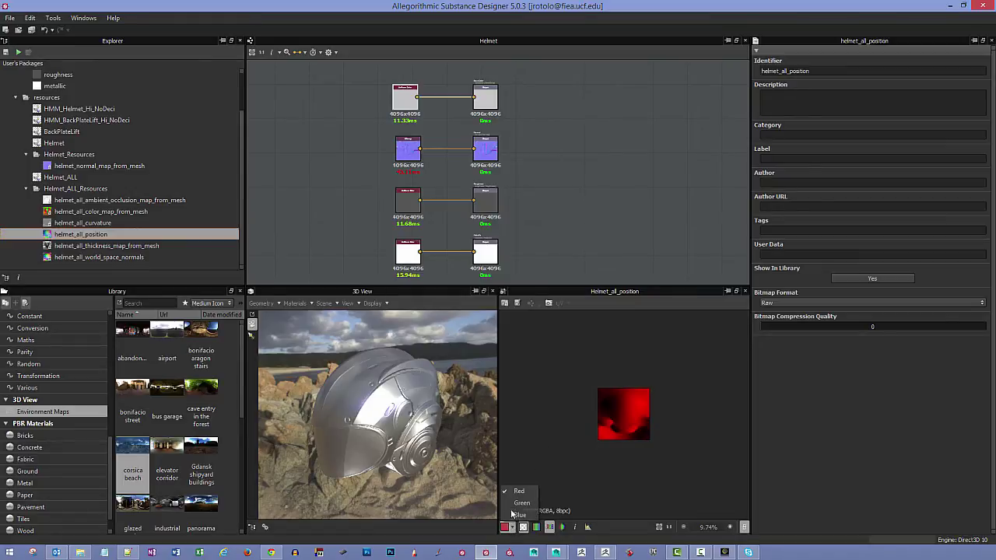
{"action": "left_click", "coordinate": [511, 502]}
{"action": "left_click", "coordinate": [506, 527]}
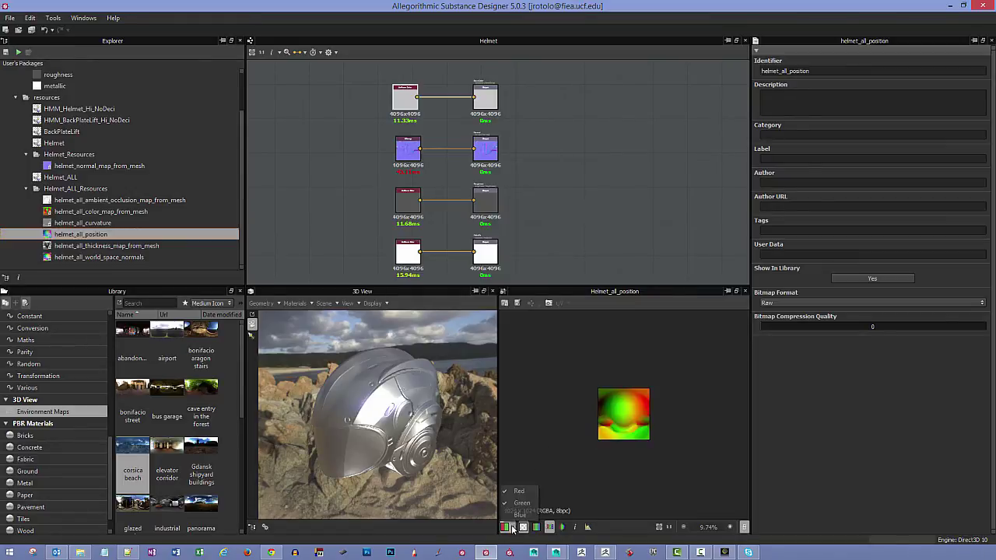
{"action": "left_click", "coordinate": [507, 493]}
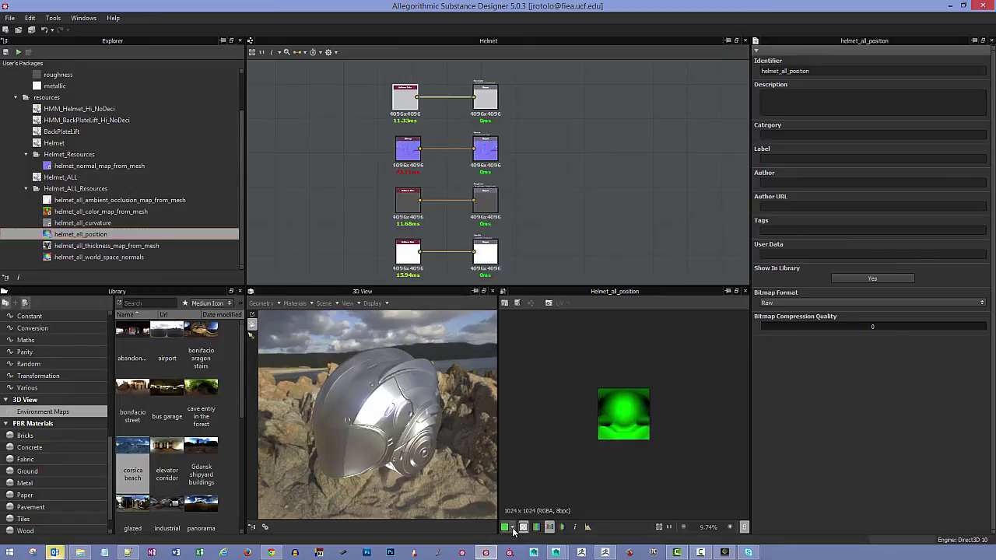
Switch the position map preview to show only its blue channel
{"action": "left_click", "coordinate": [506, 527]}
{"action": "left_click", "coordinate": [519, 516]}
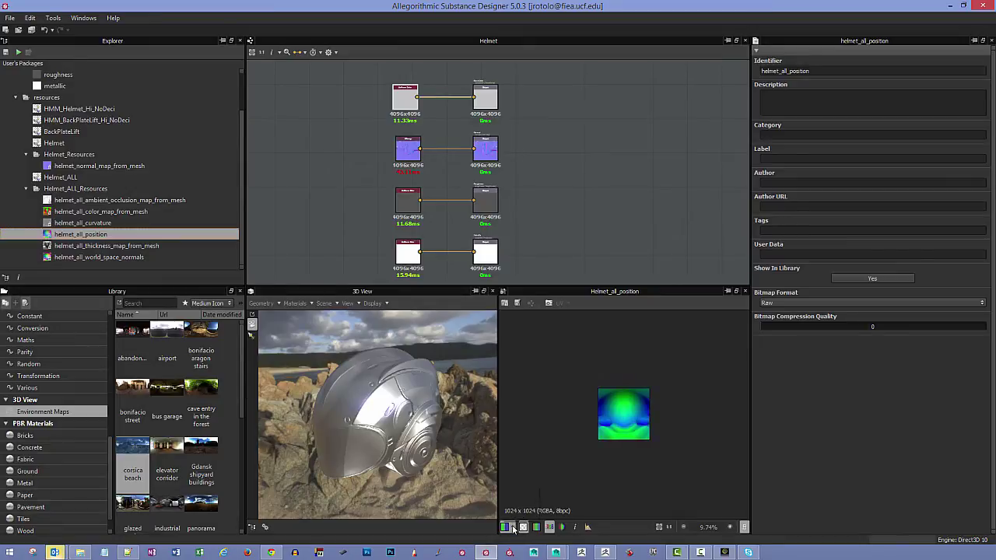
{"action": "left_click", "coordinate": [506, 527]}
{"action": "left_click", "coordinate": [515, 503]}
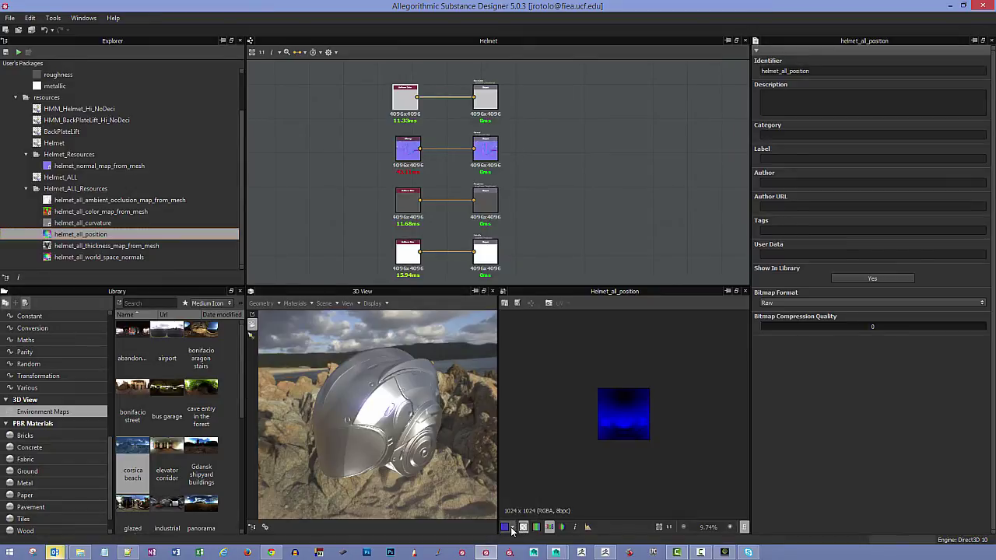
Turn the green and red channels back on in the position map preview to show full RGB color
{"action": "left_click", "coordinate": [506, 527]}
{"action": "left_click", "coordinate": [516, 504]}
{"action": "left_click", "coordinate": [509, 527]}
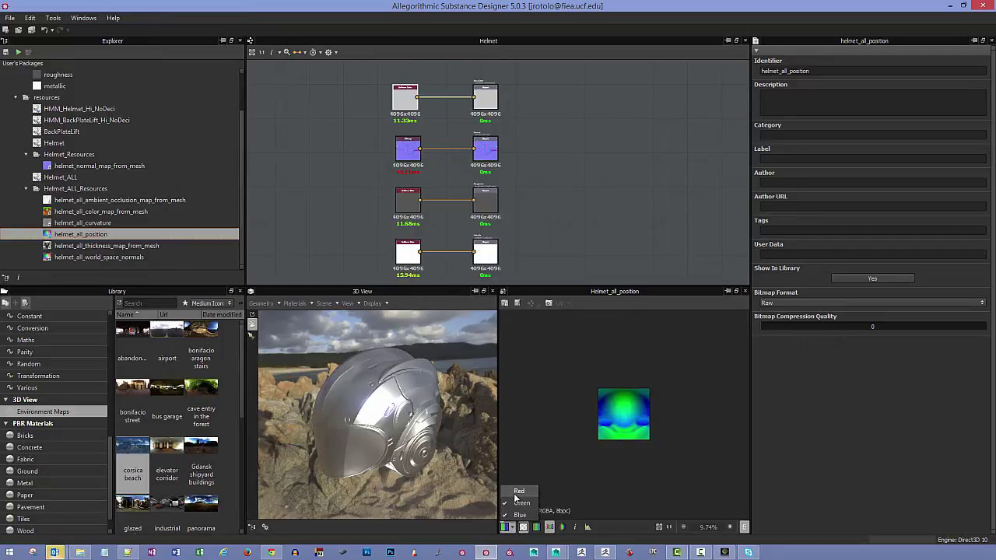
{"action": "left_click", "coordinate": [516, 491]}
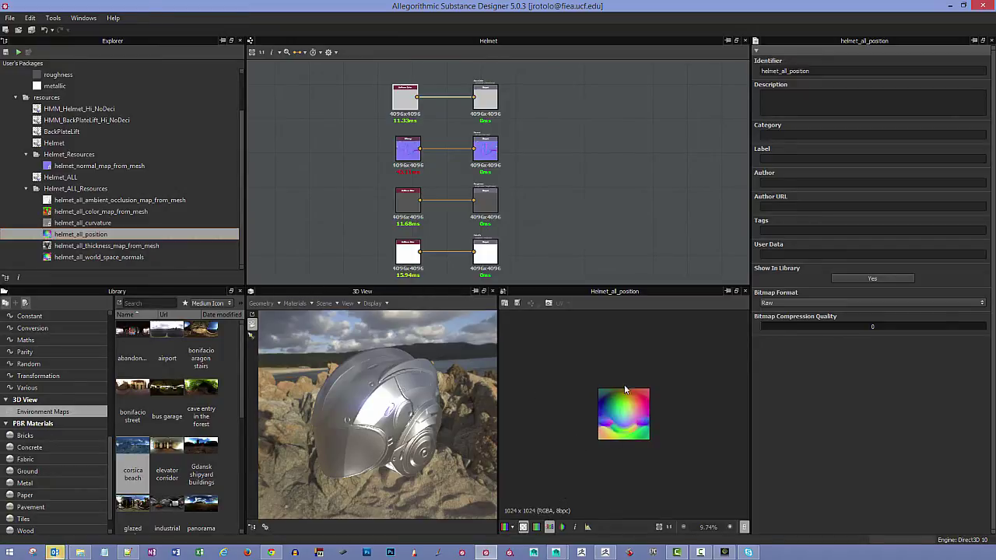
View the baked thickness and world space normals maps of Helmet_ALL in the 2D view
{"action": "double_click", "coordinate": [69, 247]}
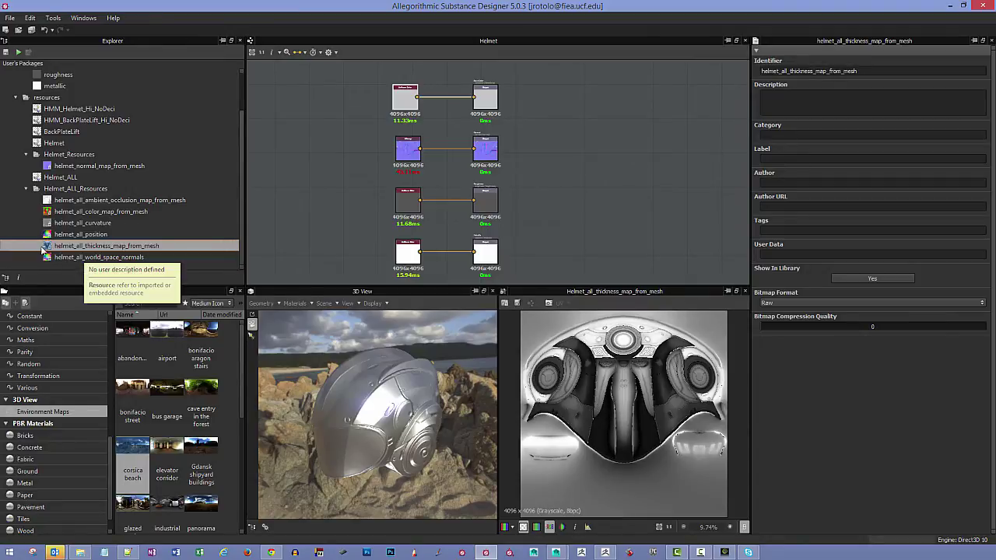
{"action": "left_click", "coordinate": [95, 258]}
{"action": "left_click_drag", "start_coordinate": [389, 348], "coordinate": [406, 354]}
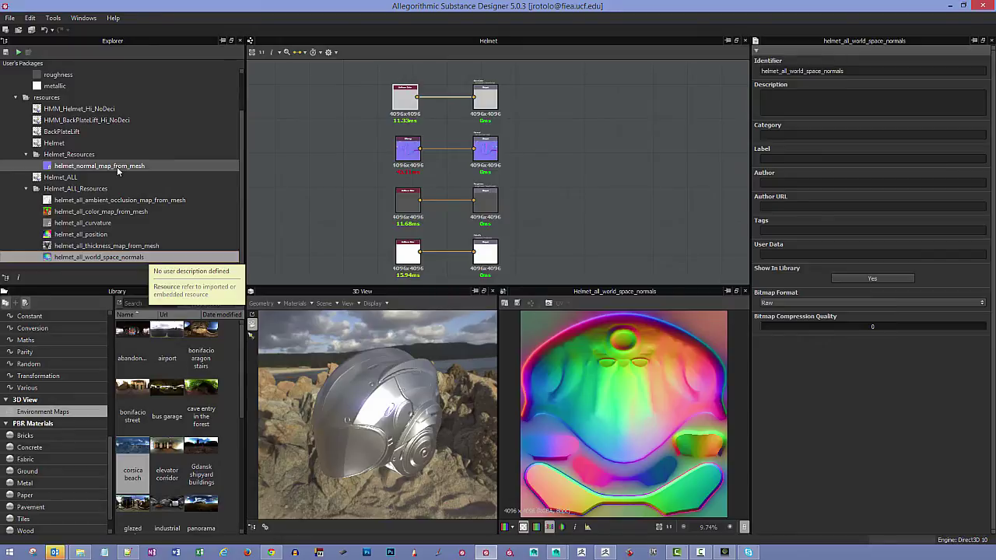
Open the model information baking settings for Helmet_ALL and disable the Ambient Occlusion, Color, Position and Thickness bakers
{"action": "left_click", "coordinate": [72, 178]}
{"action": "right_click", "coordinate": [71, 178]}
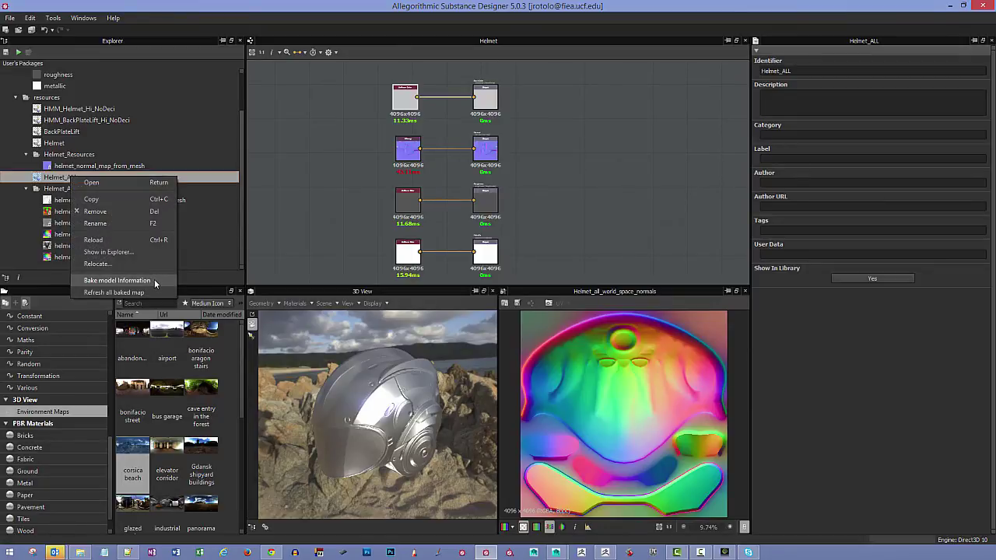
{"action": "left_click", "coordinate": [154, 280]}
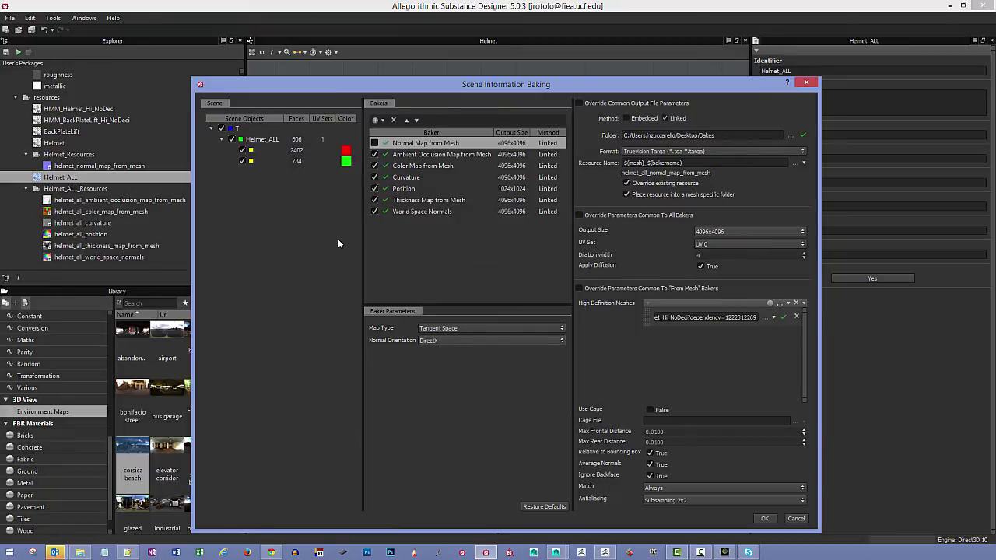
{"action": "left_click", "coordinate": [374, 166]}
{"action": "left_click", "coordinate": [375, 155]}
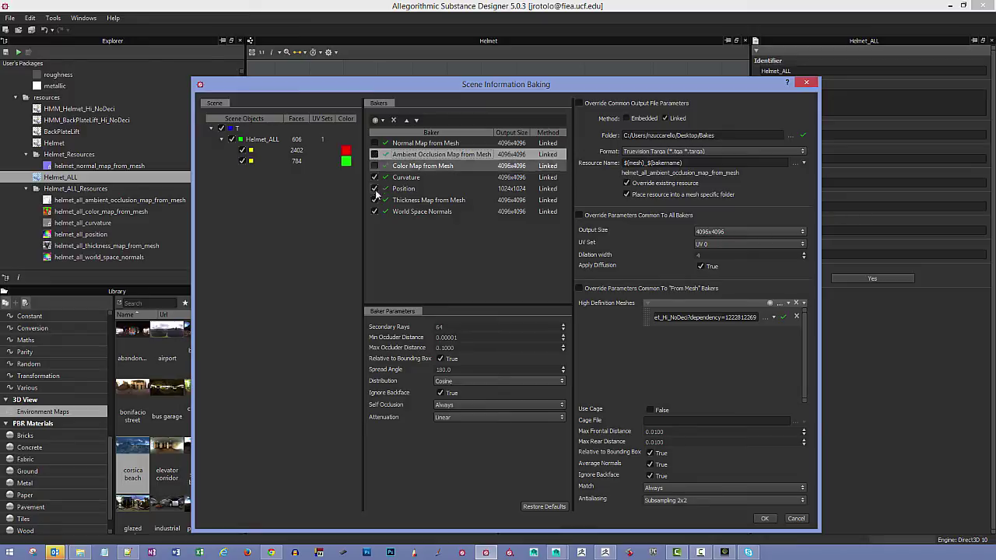
{"action": "left_click", "coordinate": [375, 200]}
{"action": "left_click", "coordinate": [375, 188]}
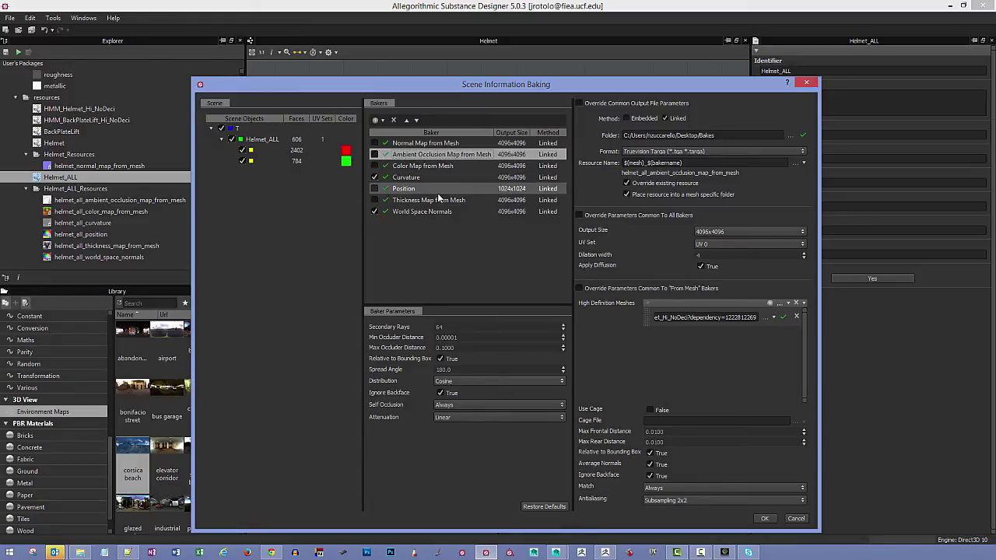
Enable the override for the Curvature baker and use the helmet_normal_map_from_mesh resource as its normal map
{"action": "left_click", "coordinate": [411, 178]}
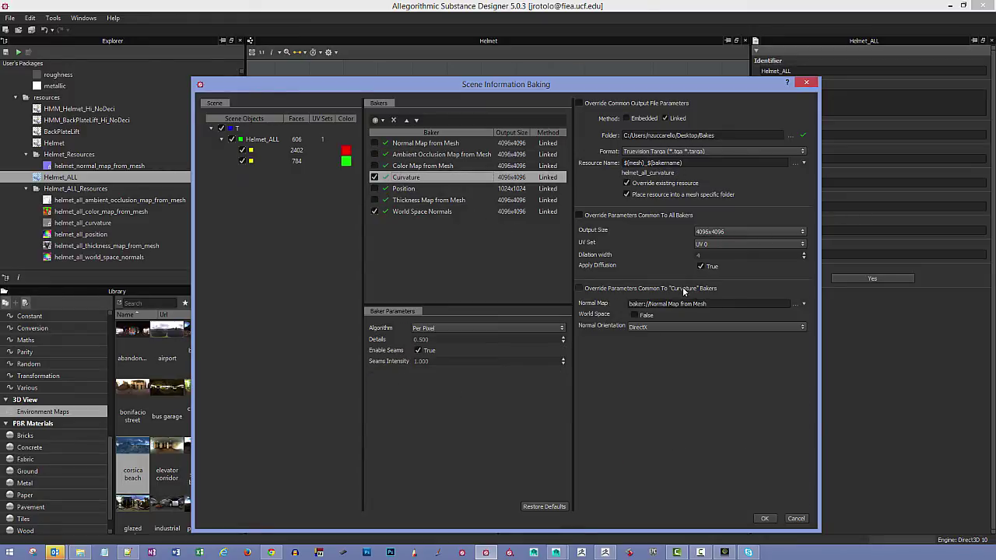
{"action": "left_click", "coordinate": [579, 289]}
{"action": "left_click", "coordinate": [804, 305]}
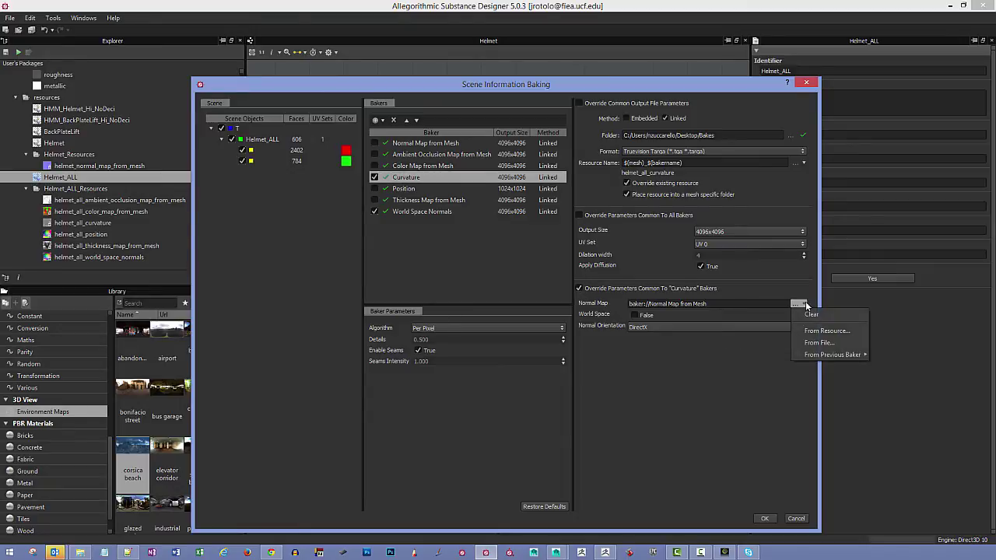
{"action": "mouse_move", "coordinate": [821, 356]}
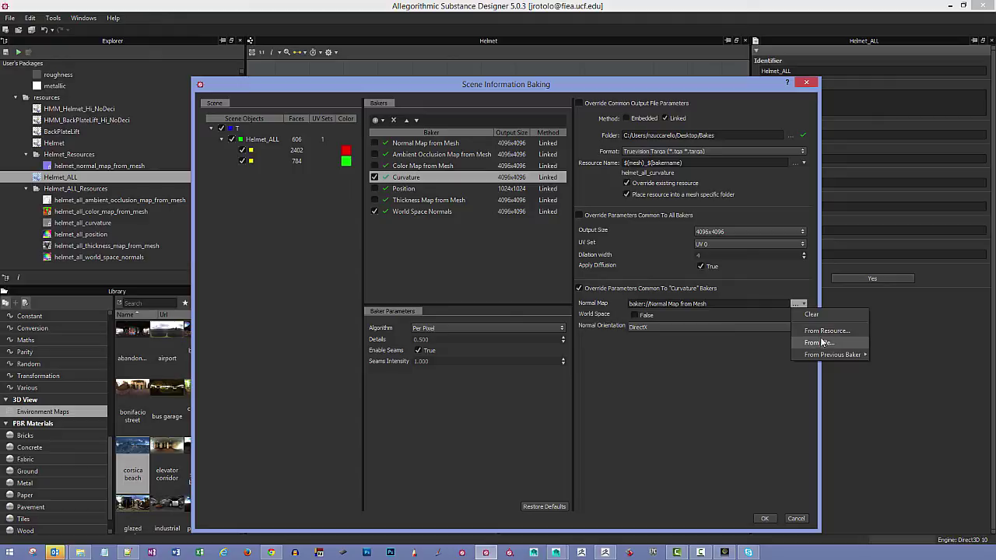
{"action": "left_click", "coordinate": [821, 332]}
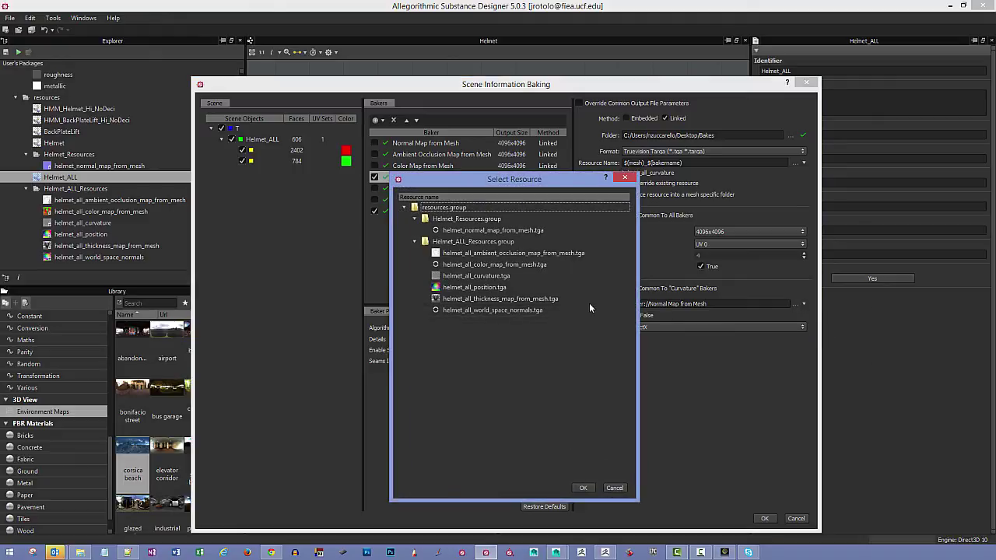
{"action": "left_click", "coordinate": [470, 232]}
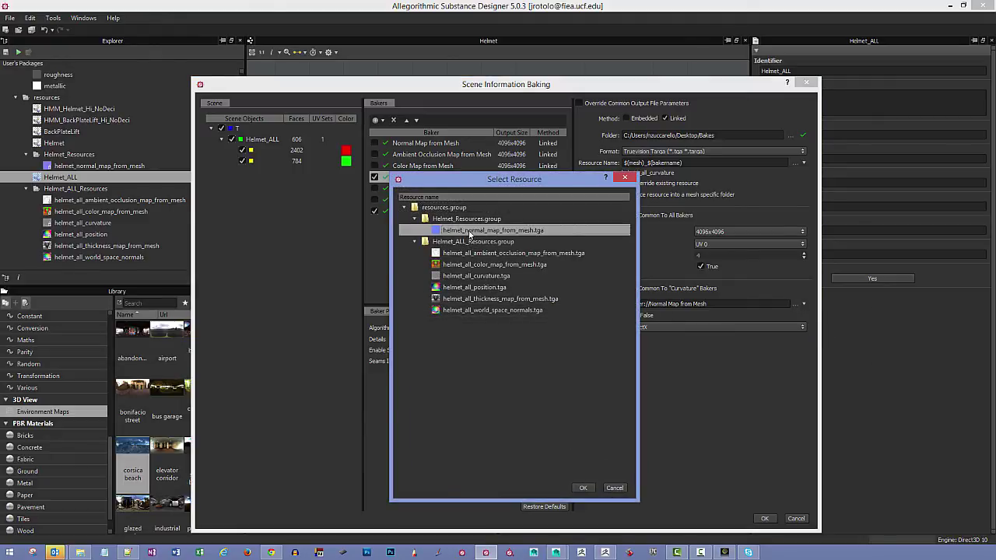
{"action": "left_click", "coordinate": [584, 488]}
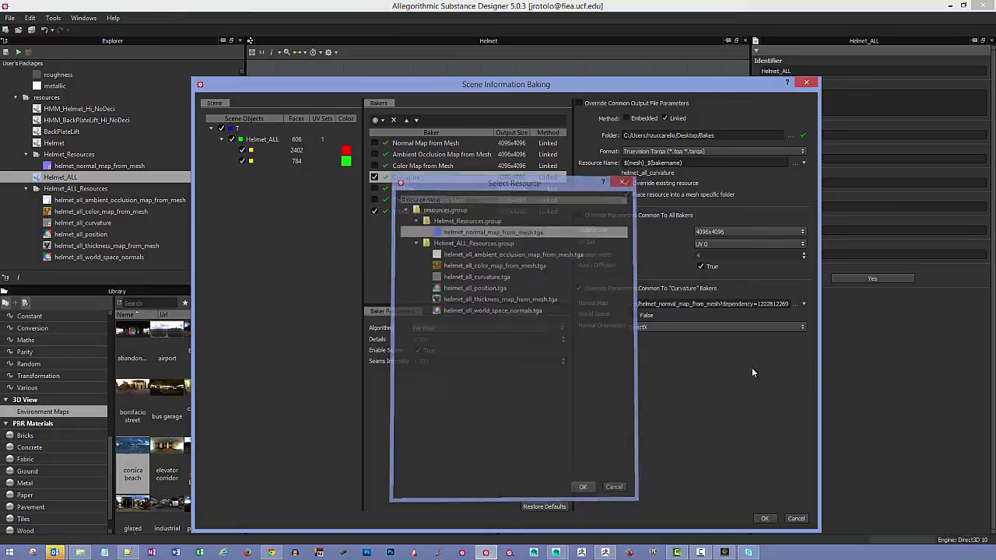
{"action": "left_click", "coordinate": [798, 303]}
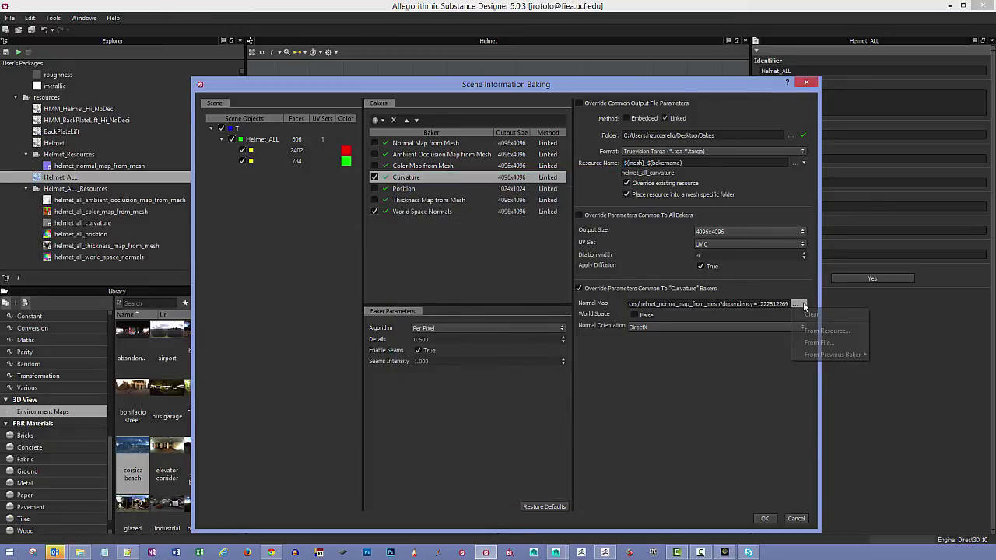
{"action": "left_click", "coordinate": [817, 344]}
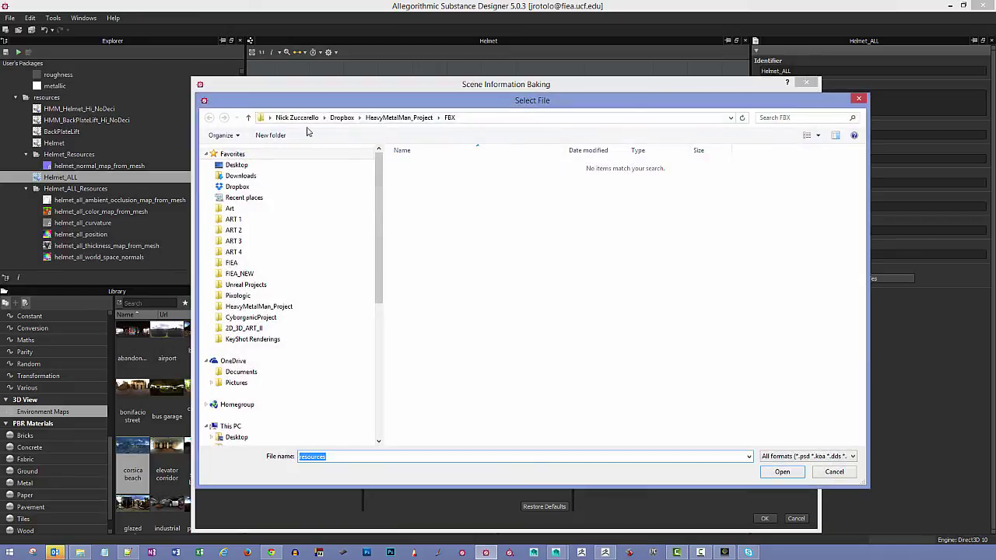
{"action": "left_click", "coordinate": [238, 166]}
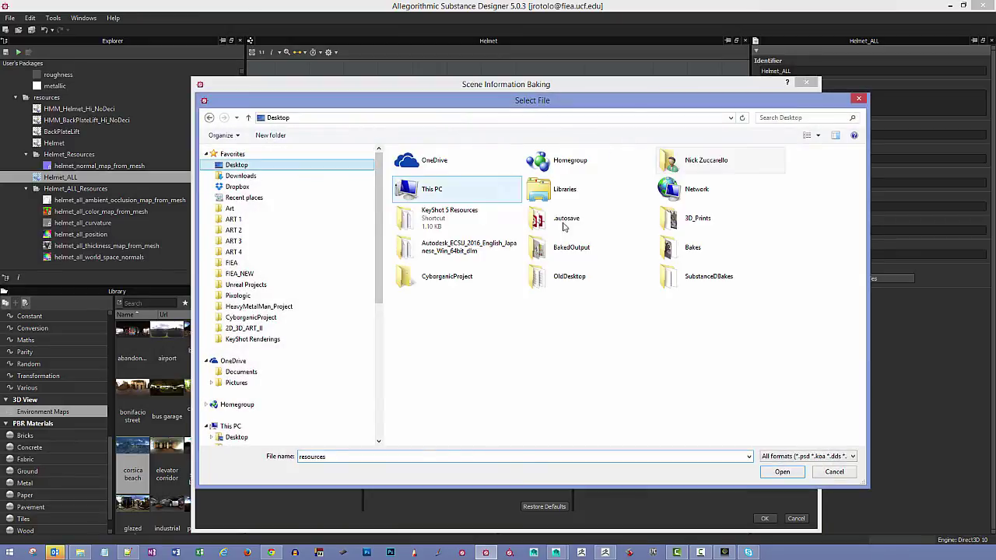
{"action": "double_click", "coordinate": [669, 248]}
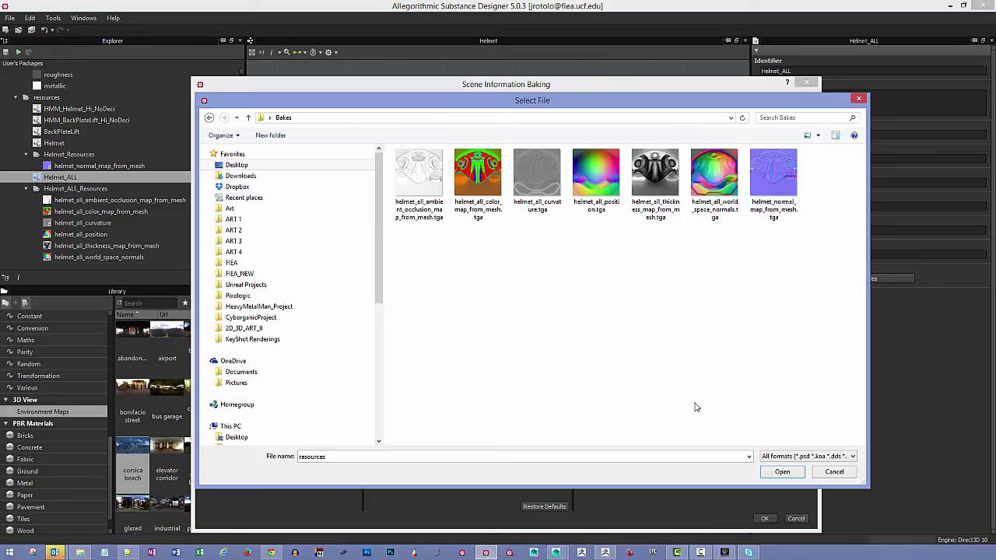
{"action": "left_click", "coordinate": [845, 478]}
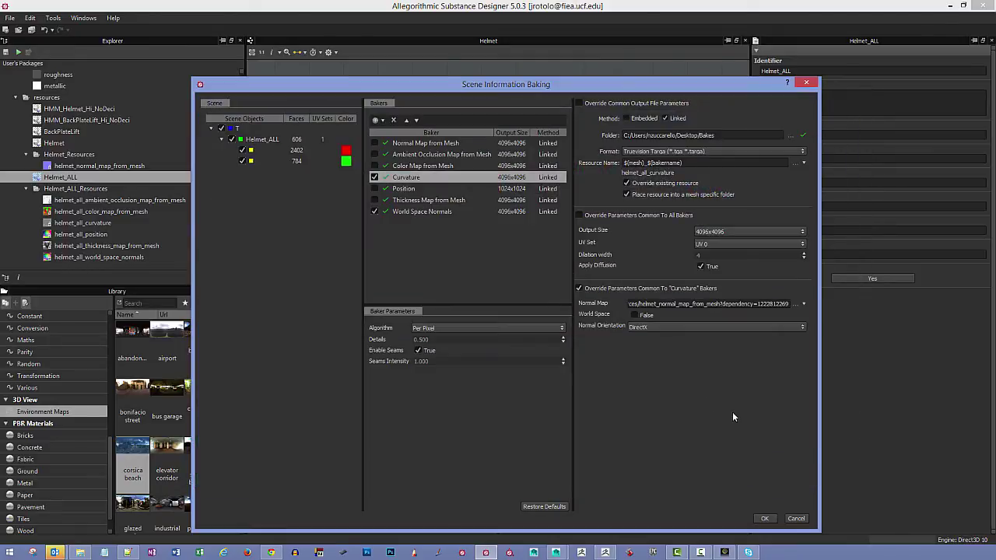
Assign the helmet_normal_map_from_mesh resource as the World Space Normals baker's normal map and bake the enabled maps
{"action": "left_click", "coordinate": [422, 211]}
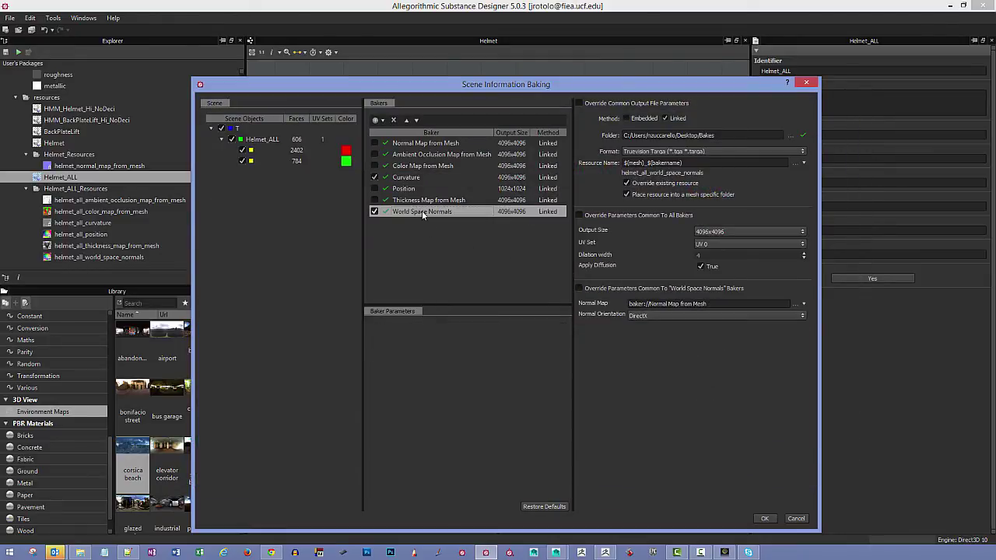
{"action": "left_click", "coordinate": [797, 303]}
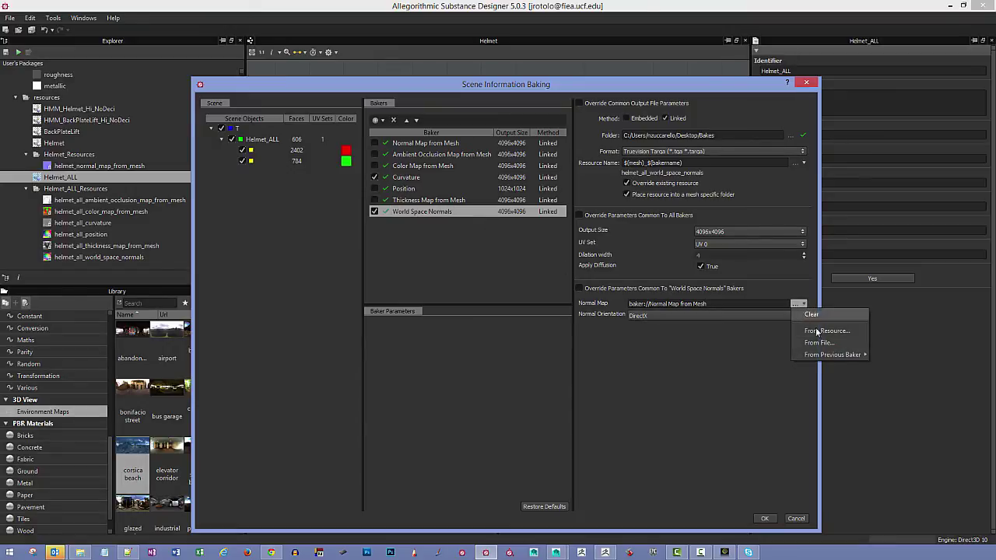
{"action": "left_click", "coordinate": [827, 331]}
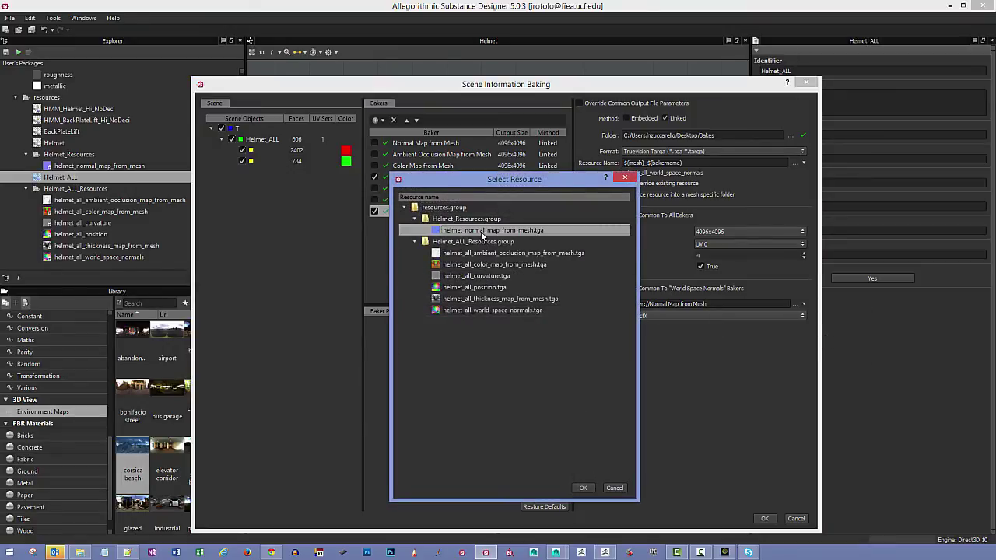
{"action": "left_click", "coordinate": [580, 488]}
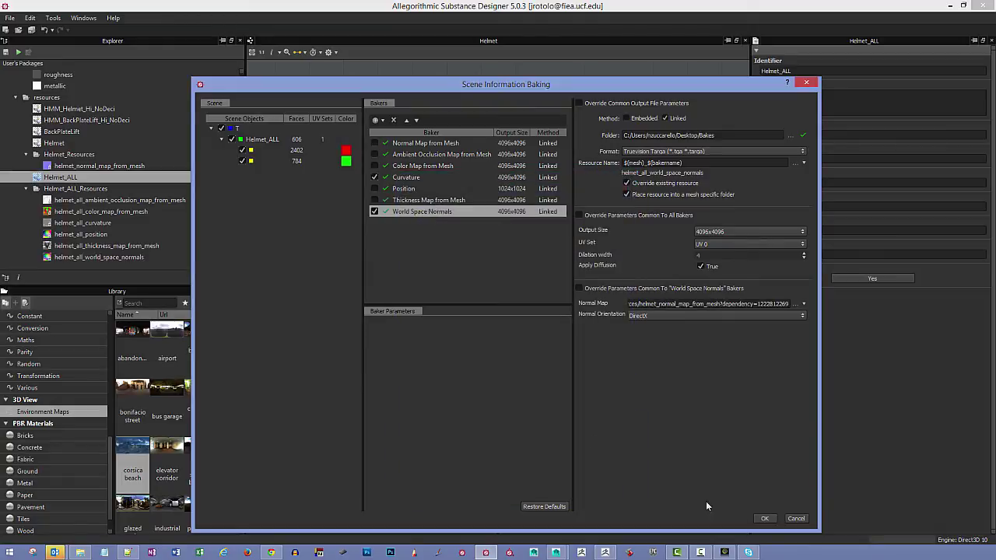
{"action": "left_click", "coordinate": [765, 519]}
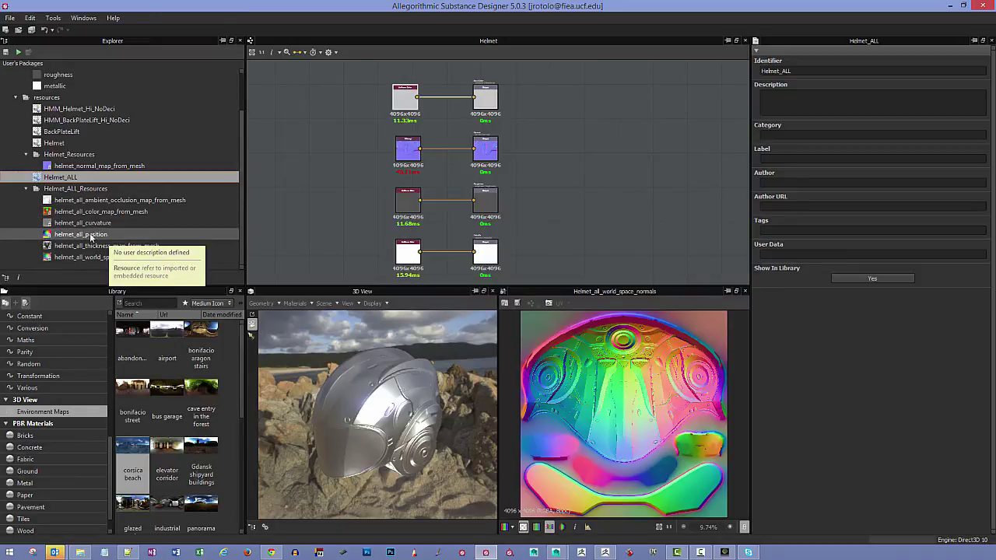
Inspect the rebaked helmet_all_curvature map at 100% and fitted to view, and open the helmet_all_world_space_normals map
{"action": "left_click", "coordinate": [90, 224]}
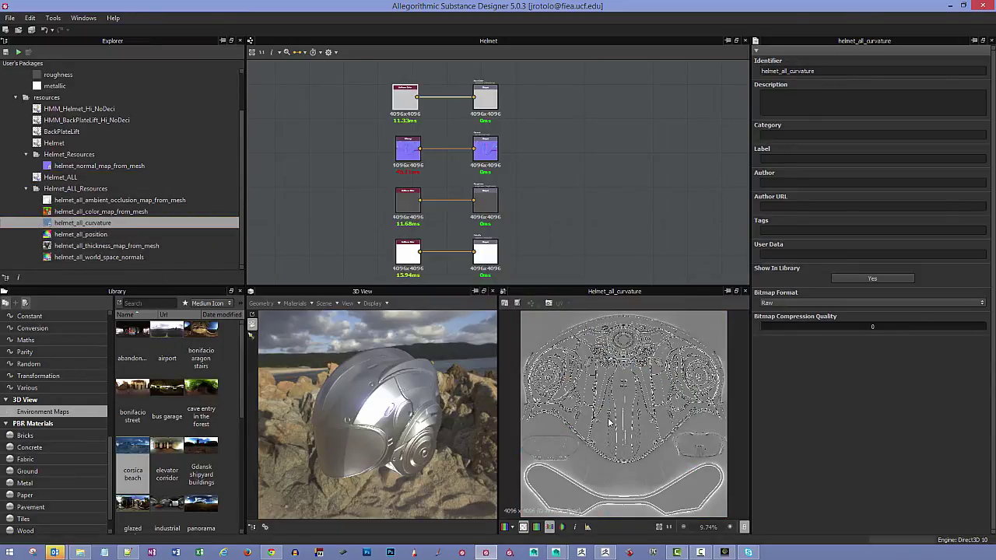
{"action": "left_click", "coordinate": [669, 528]}
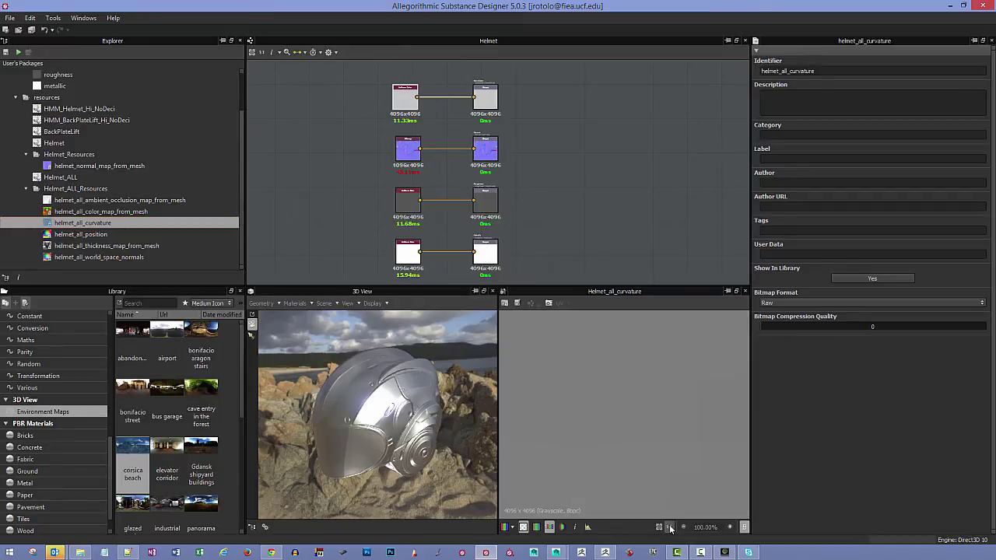
{"action": "mouse_move", "coordinate": [616, 403]}
{"action": "middle_mouse_down"}
{"action": "mouse_move", "coordinate": [517, 277]}
{"action": "mouse_move", "coordinate": [604, 388]}
{"action": "middle_mouse_up"}
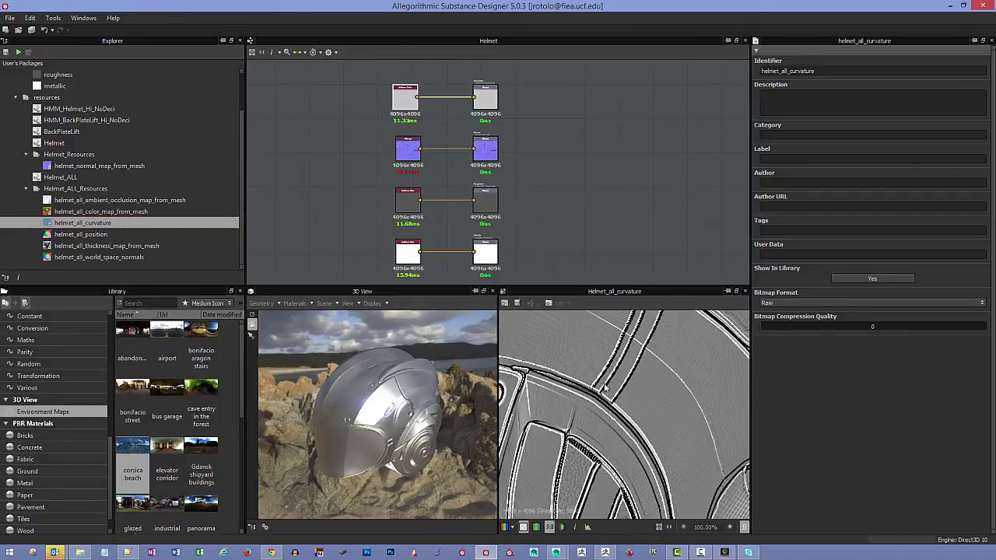
{"action": "left_click", "coordinate": [659, 527]}
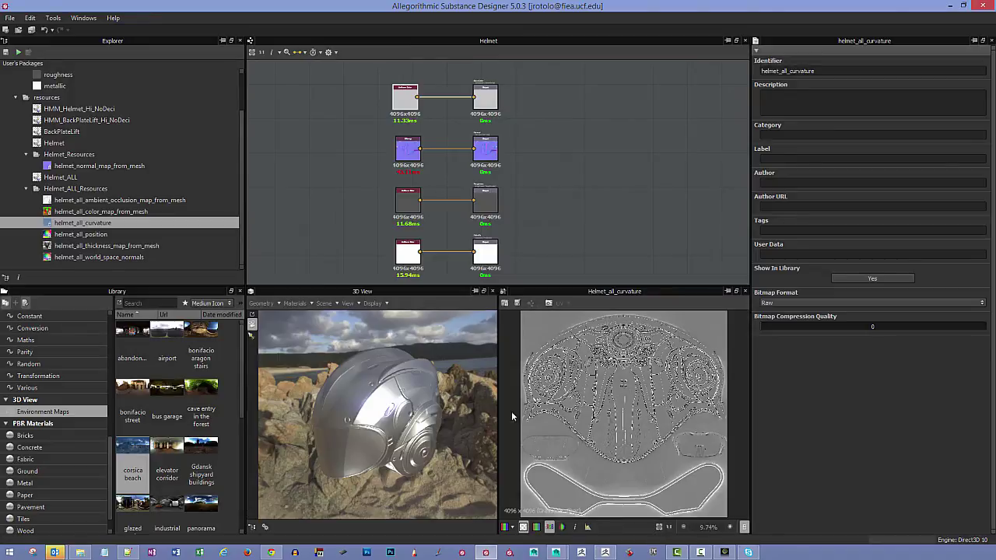
{"action": "left_click", "coordinate": [101, 257]}
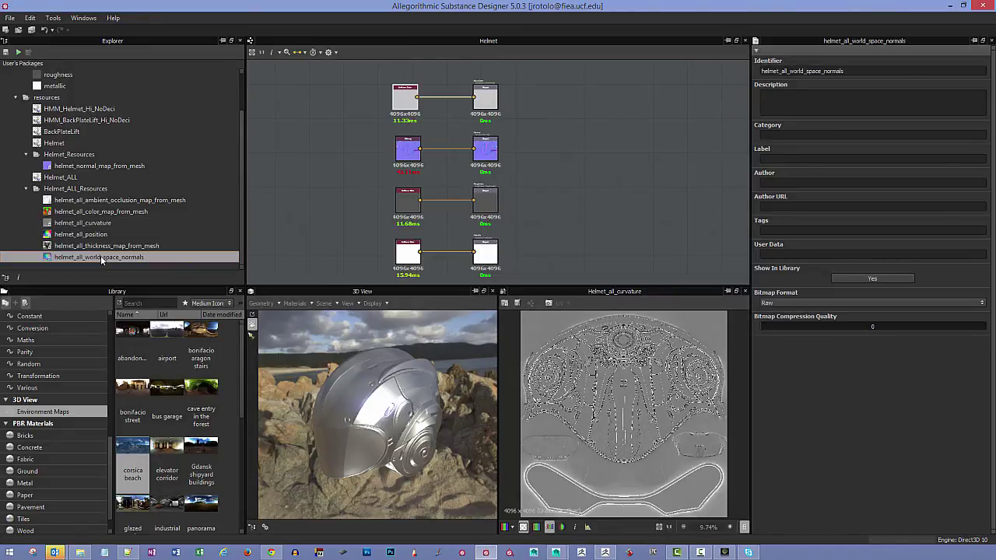
{"action": "double_click", "coordinate": [139, 257]}
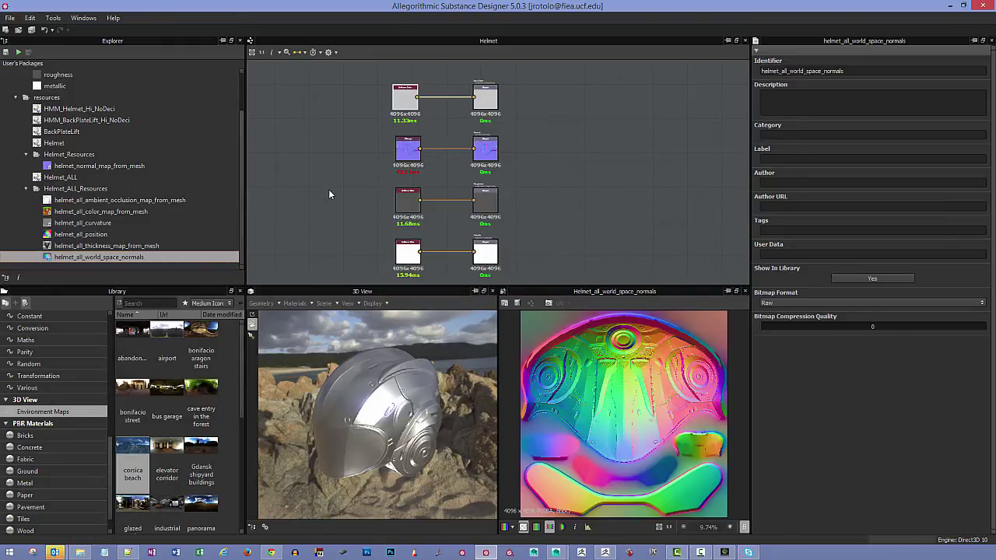
{"action": "scroll", "coordinate": [325, 200], "scroll_direction": "down", "scroll_amount": 2}
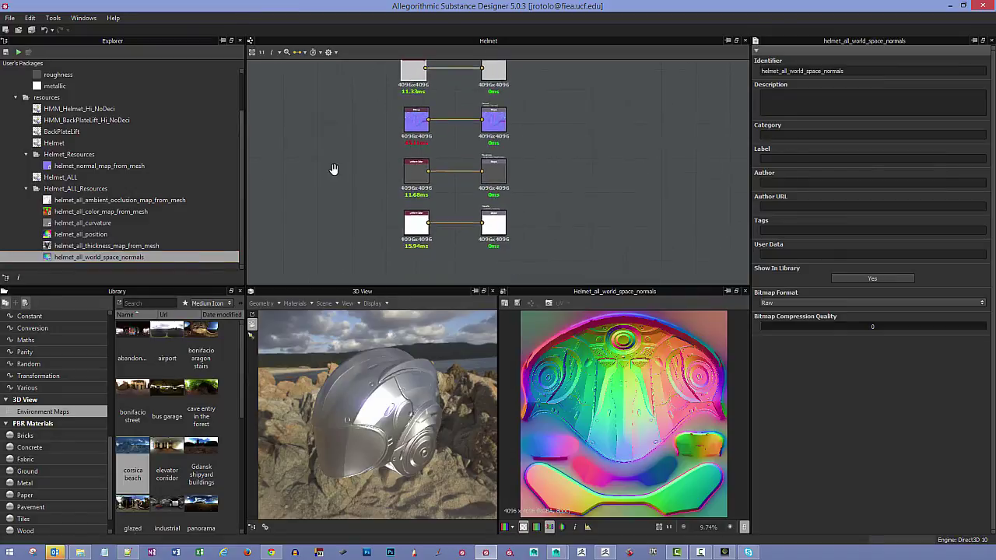
{"action": "middle_click_drag", "start_coordinate": [343, 207], "coordinate": [383, 193]}
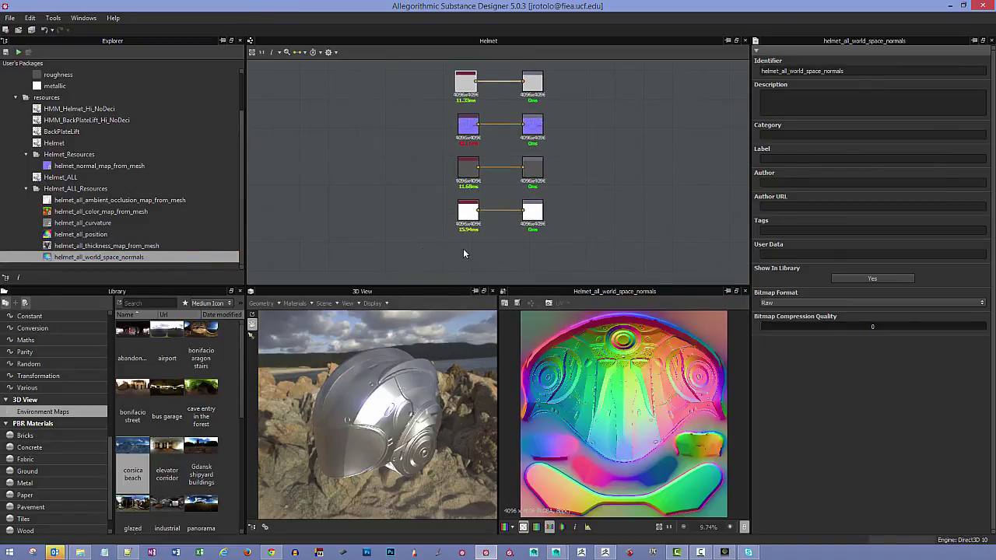
{"action": "middle_click_drag", "start_coordinate": [463, 253], "coordinate": [428, 263]}
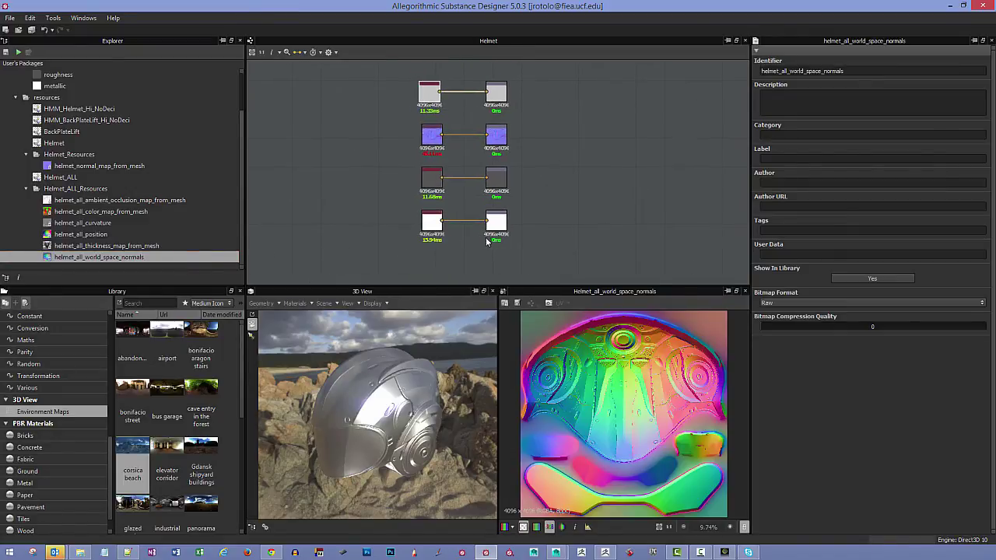
{"action": "middle_click_drag", "start_coordinate": [488, 242], "coordinate": [497, 261]}
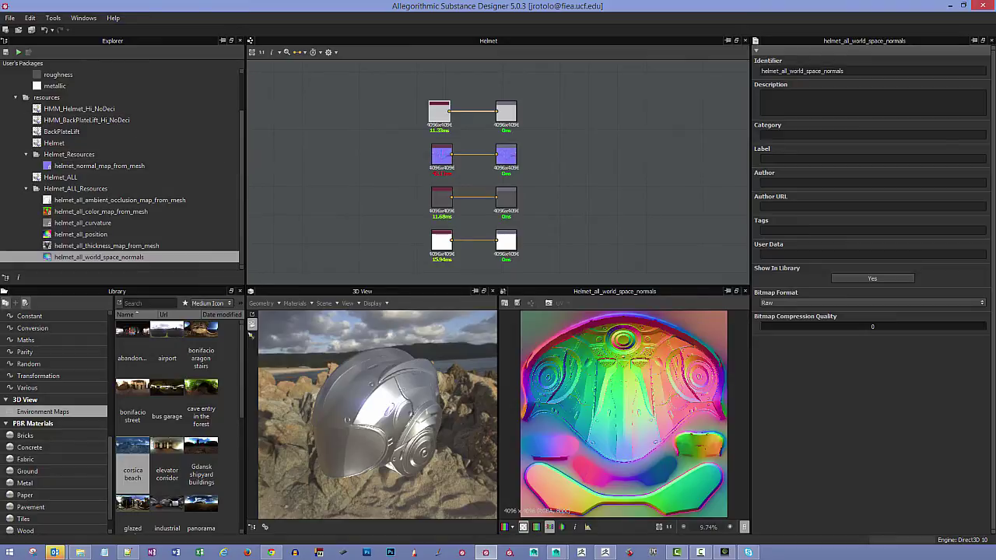
{"action": "left_click", "coordinate": [7, 29]}
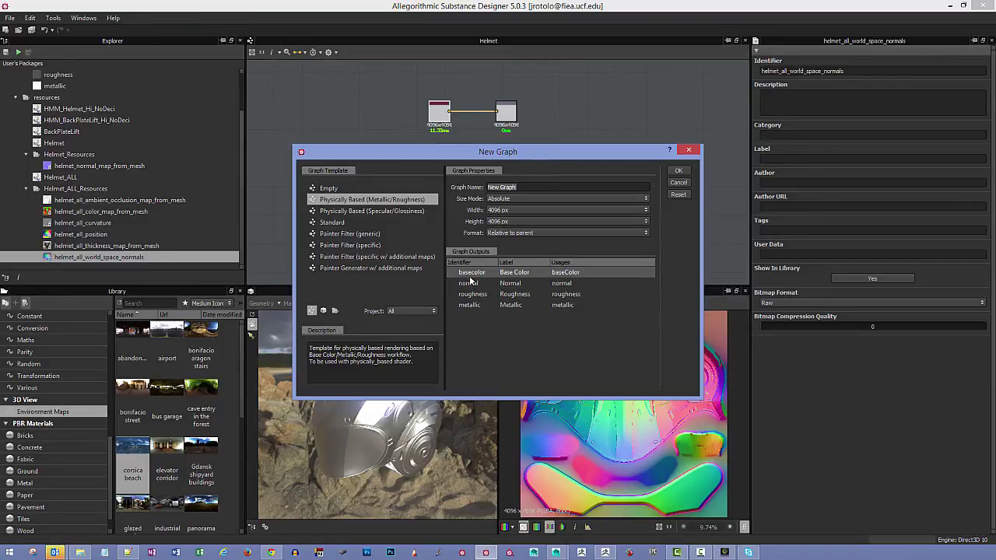
{"action": "left_click", "coordinate": [611, 307]}
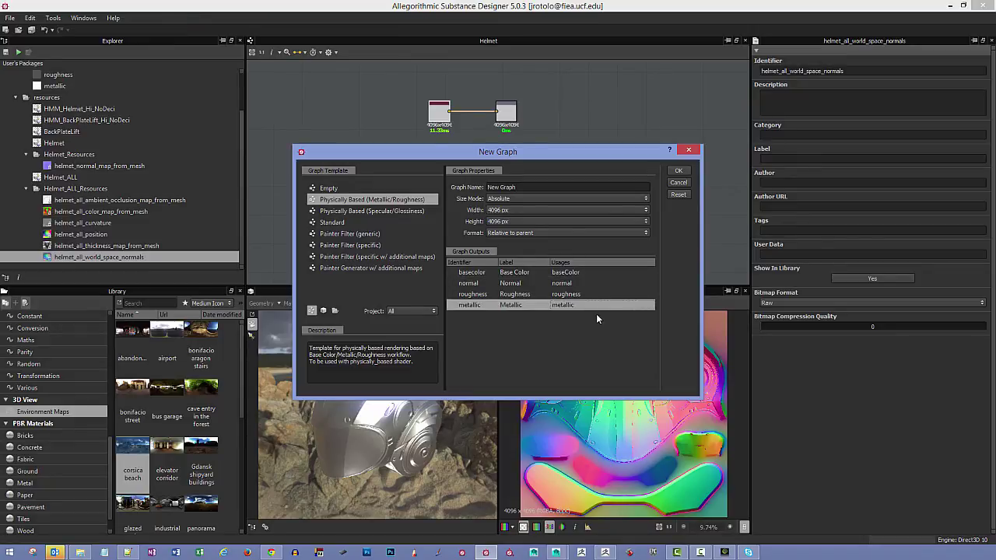
{"action": "left_click", "coordinate": [679, 183]}
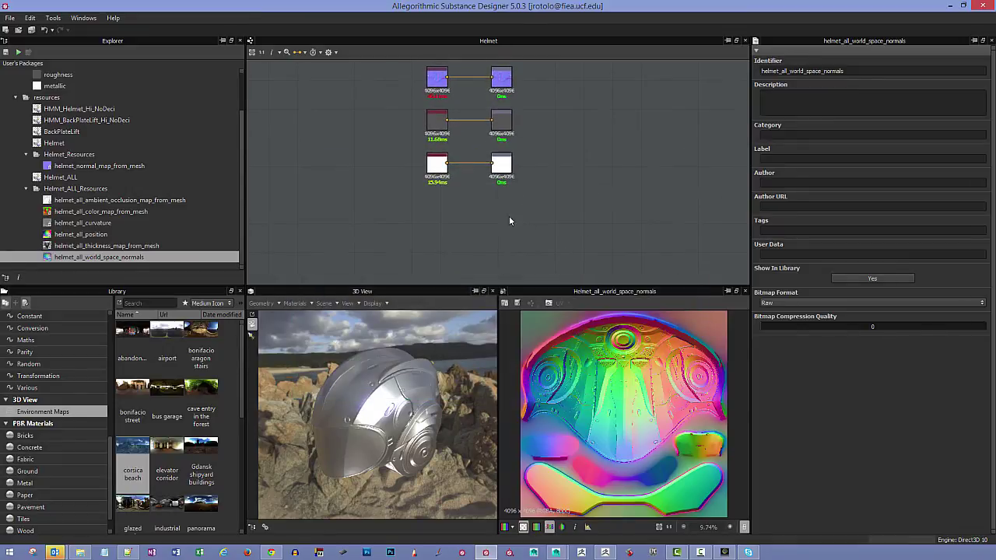
Add a new Output node to the Helmet graph and select its entry in the package tree
{"action": "right_click", "coordinate": [496, 201]}
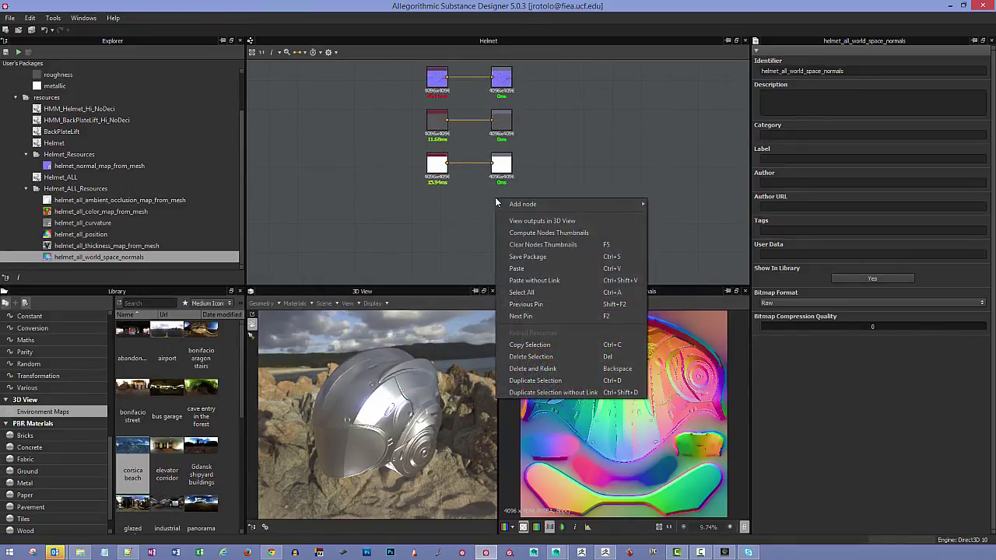
{"action": "mouse_move", "coordinate": [643, 207]}
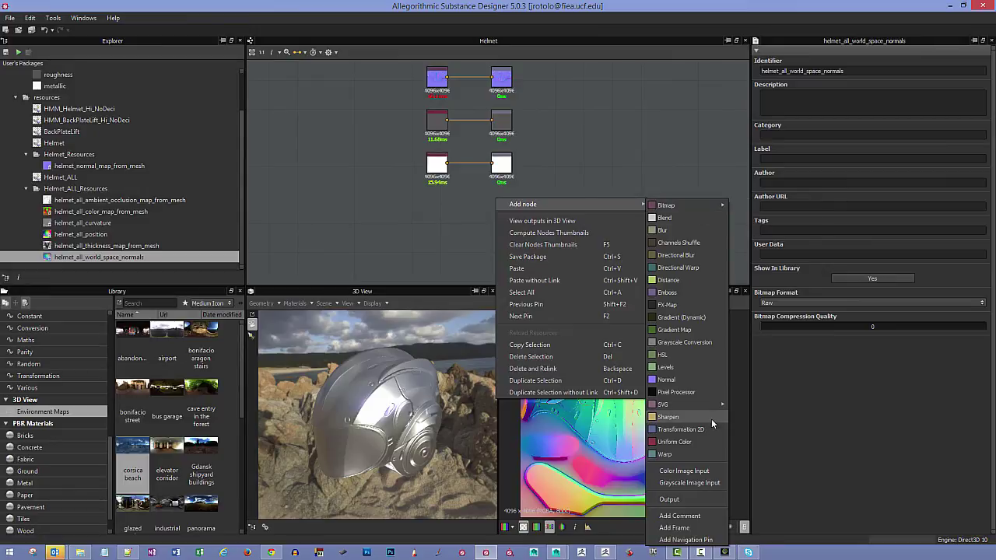
{"action": "left_click", "coordinate": [669, 499]}
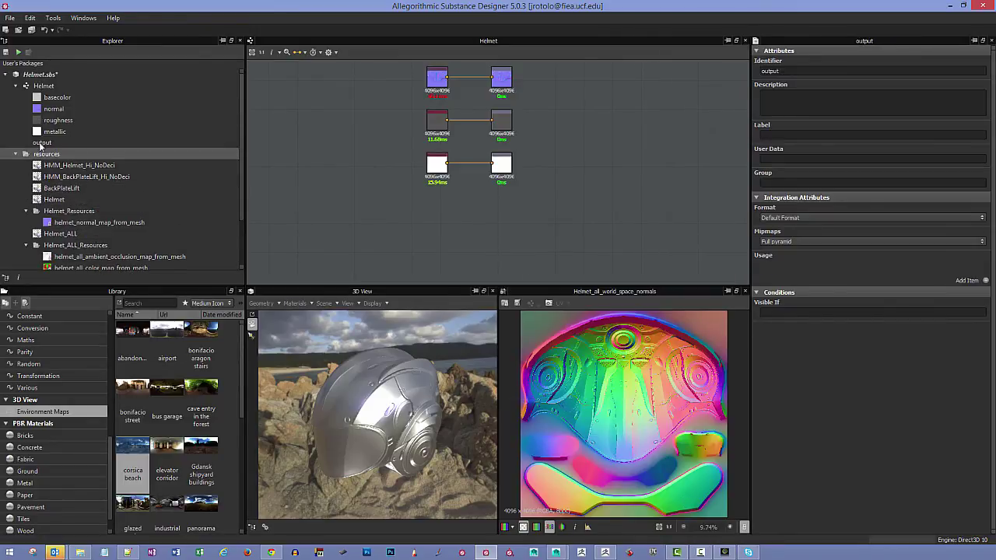
{"action": "left_click", "coordinate": [43, 144]}
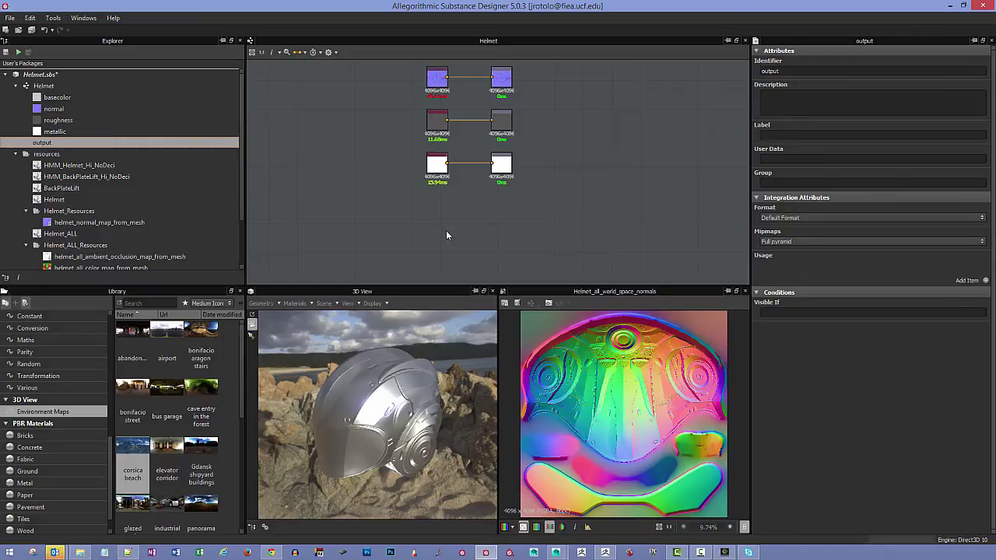
Remove the new Output node's link to the base color node and place it directly below the metallic output
{"action": "key", "text": "f"}
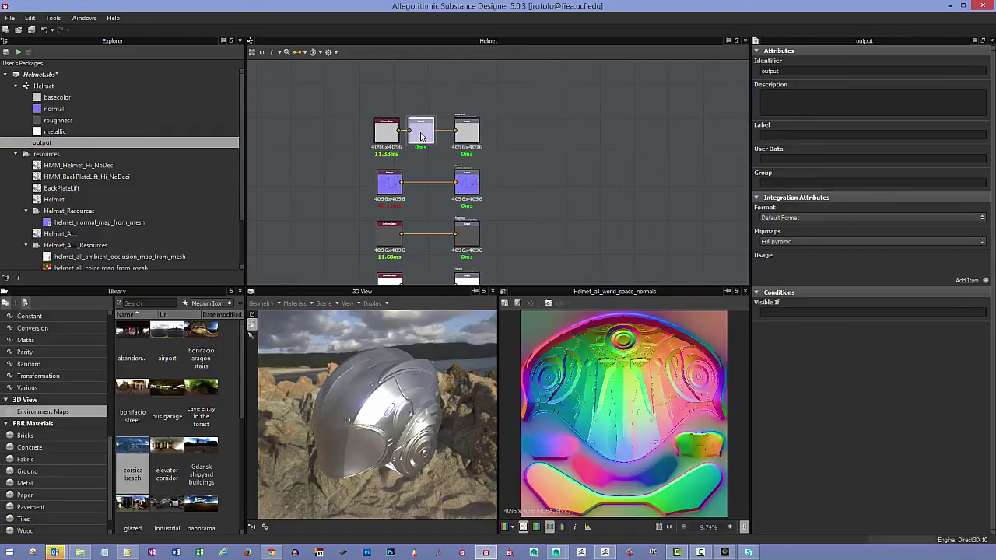
{"action": "left_click_drag", "start_coordinate": [414, 130], "coordinate": [460, 92]}
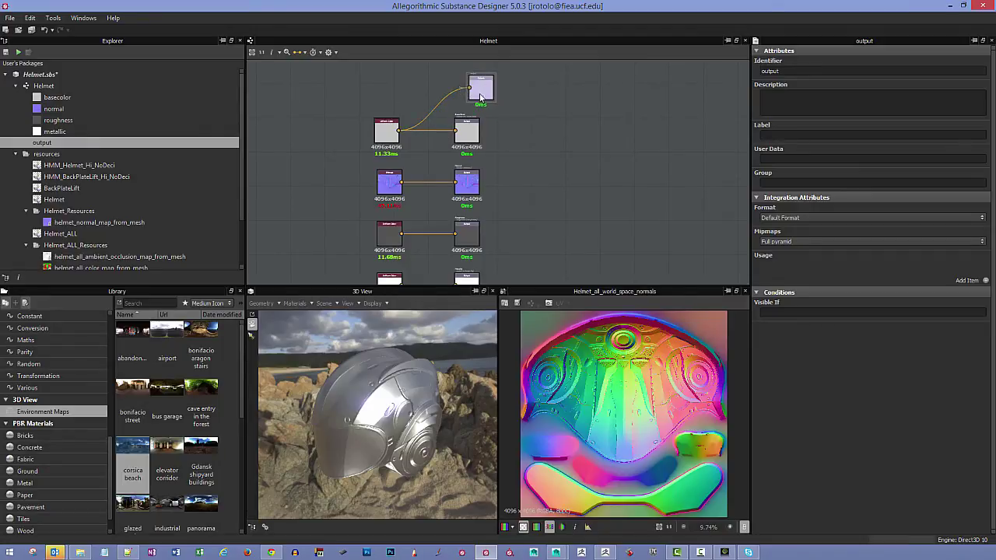
{"action": "left_click", "coordinate": [446, 101]}
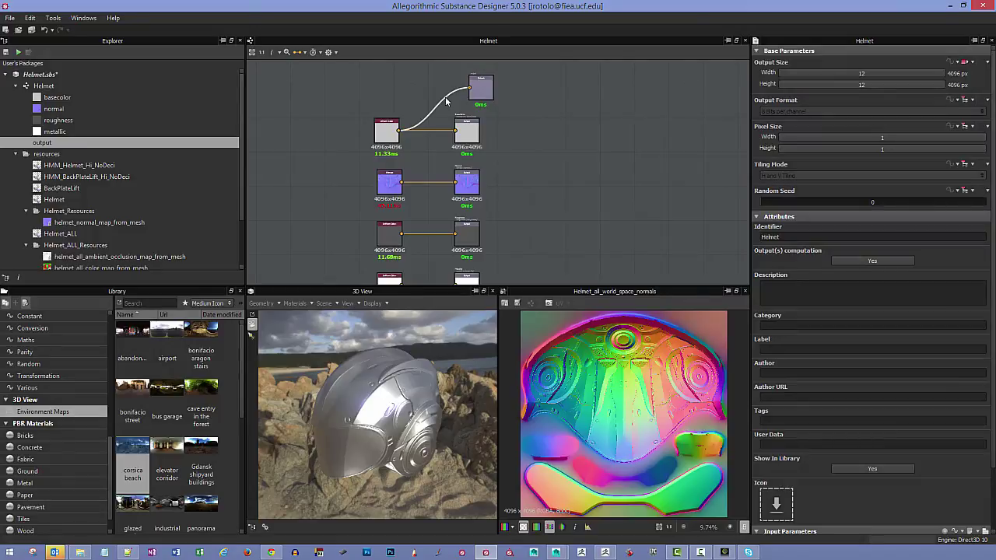
{"action": "key", "text": "Delete"}
{"action": "left_click_drag", "start_coordinate": [482, 88], "coordinate": [518, 244]}
{"action": "middle_click_drag", "start_coordinate": [537, 234], "coordinate": [506, 142]}
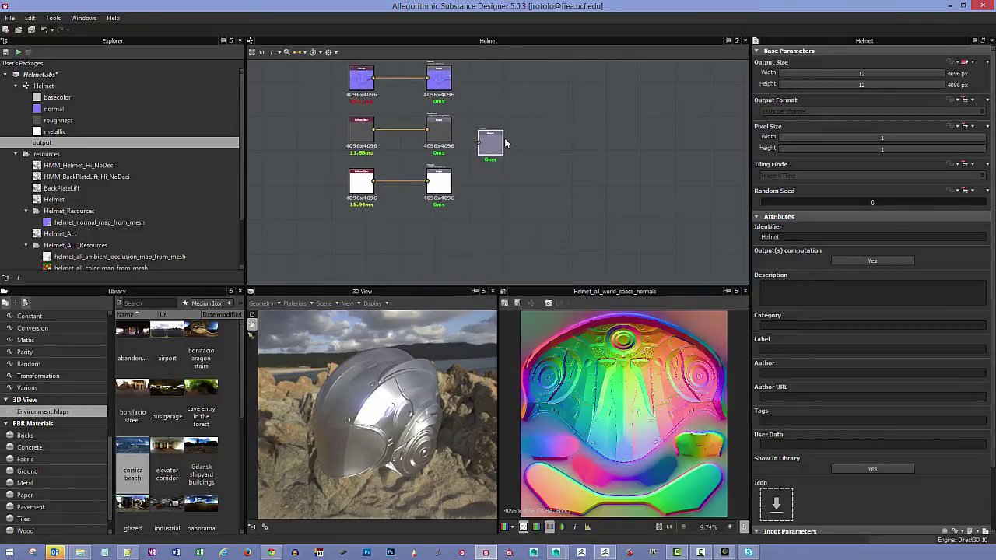
{"action": "left_click_drag", "start_coordinate": [504, 143], "coordinate": [445, 222]}
{"action": "scroll", "coordinate": [473, 223], "scroll_direction": "up", "scroll_amount": 3}
{"action": "middle_click_drag", "start_coordinate": [488, 209], "coordinate": [497, 169]}
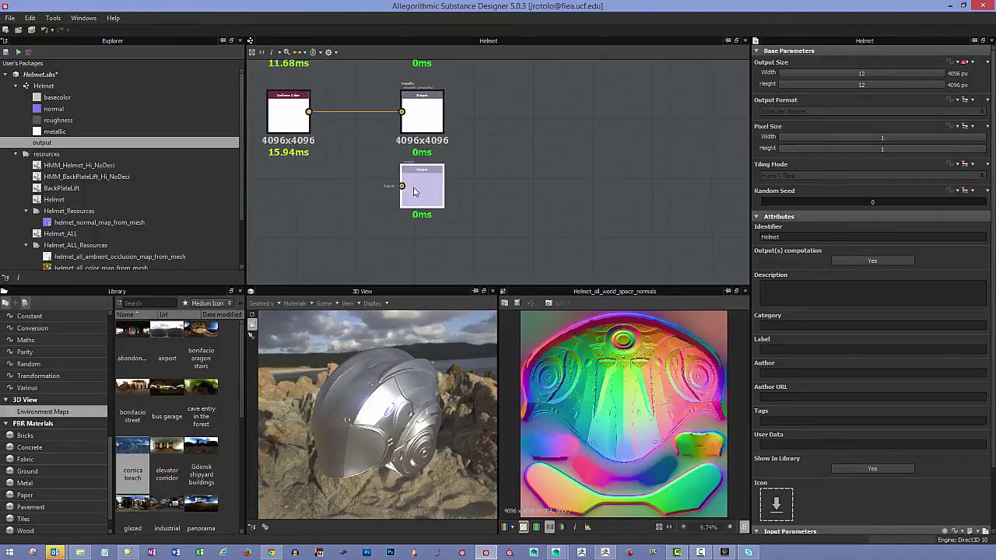
Add a usage entry to the new Output node, set it to ambientOcclusion, and space the node slightly further below the metallic output
{"action": "left_click", "coordinate": [417, 191]}
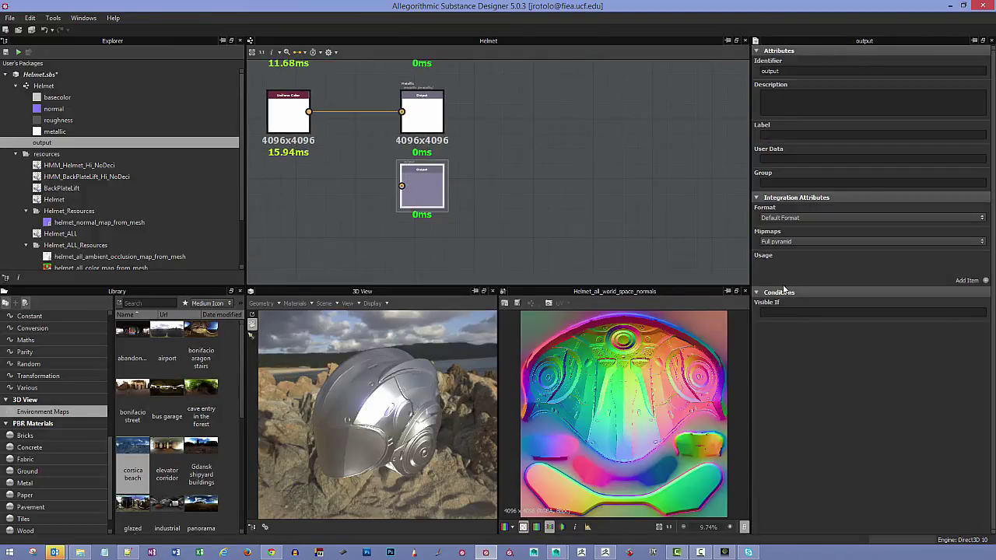
{"action": "left_click", "coordinate": [985, 282]}
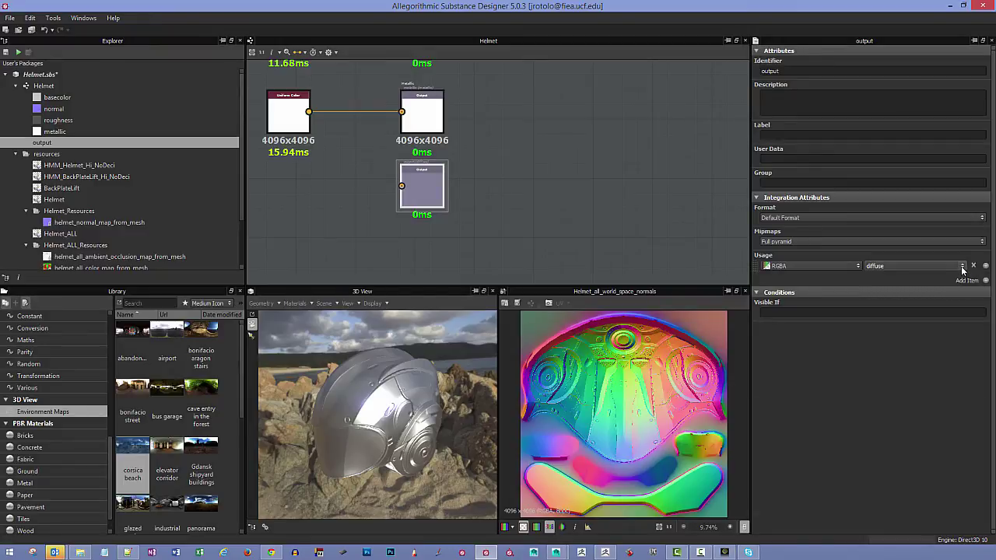
{"action": "left_click", "coordinate": [963, 266]}
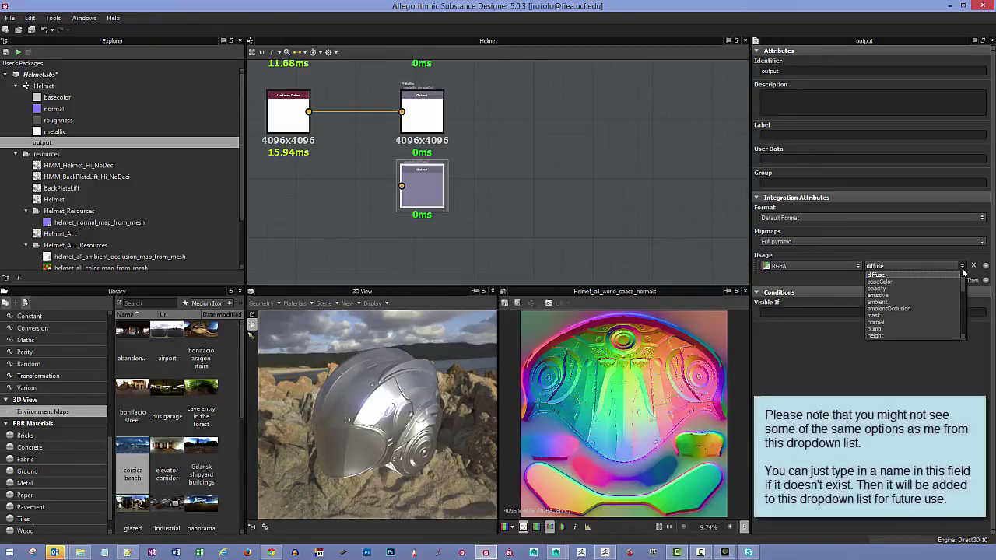
{"action": "left_click", "coordinate": [906, 308]}
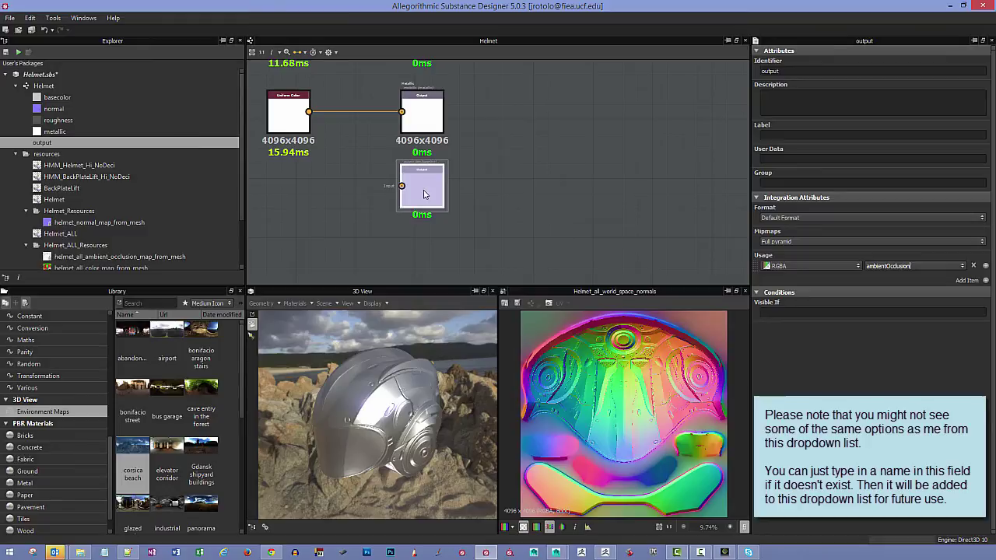
{"action": "left_click_drag", "start_coordinate": [417, 194], "coordinate": [421, 213]}
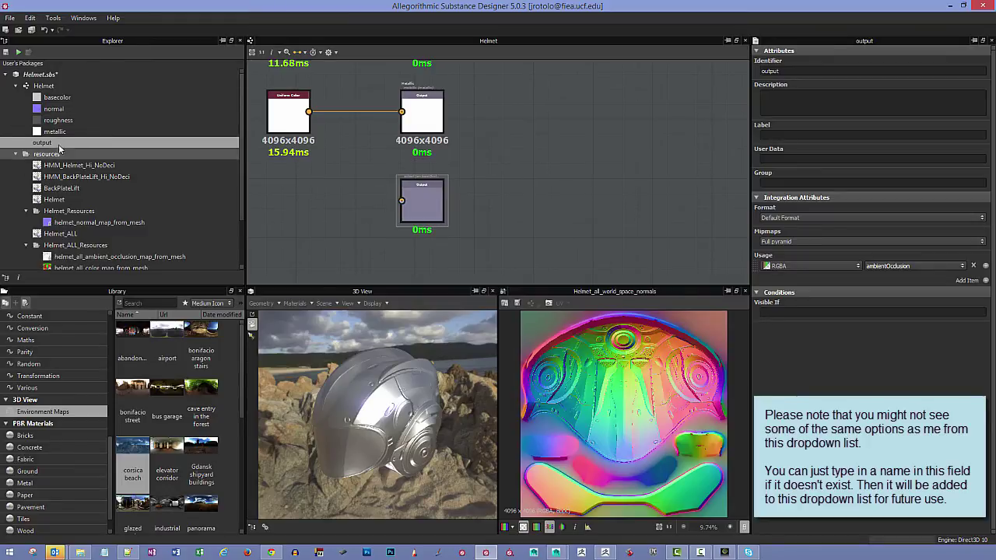
Set the new Output node's identifier to ambientOcclusion, matching its usage name, and show the node in the 2D view
{"action": "left_click", "coordinate": [913, 266]}
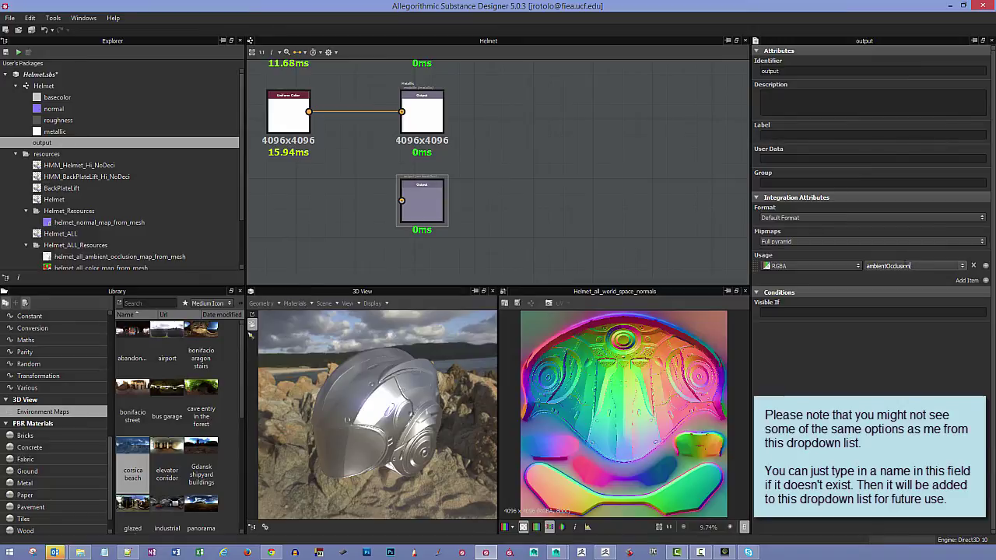
{"action": "left_click_drag", "start_coordinate": [911, 265], "coordinate": [859, 259]}
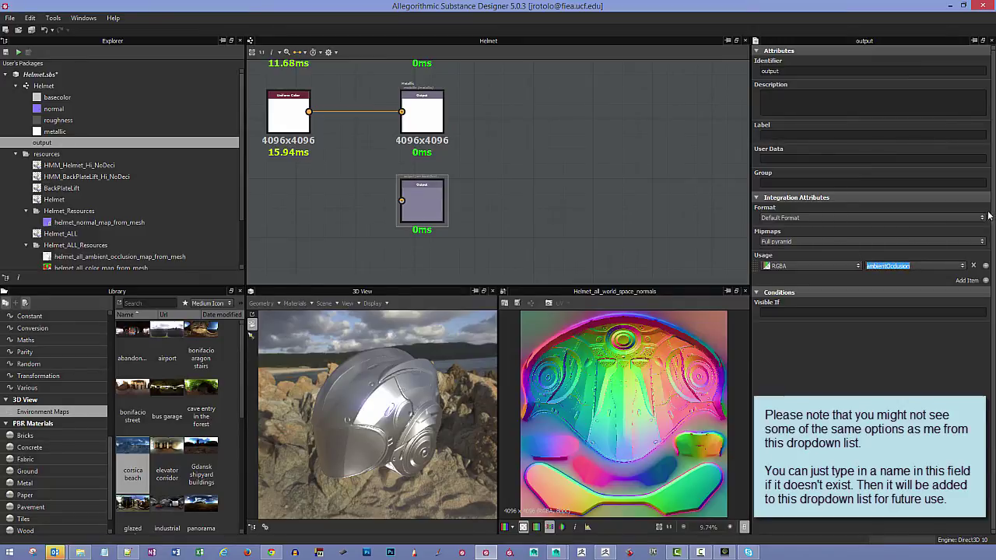
{"action": "left_click", "coordinate": [792, 71]}
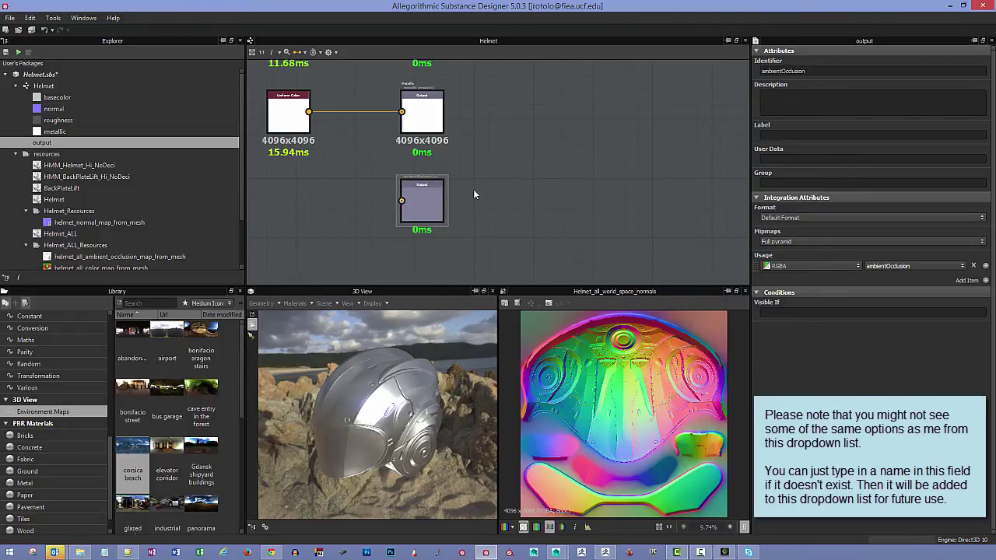
{"action": "double_click", "coordinate": [414, 200]}
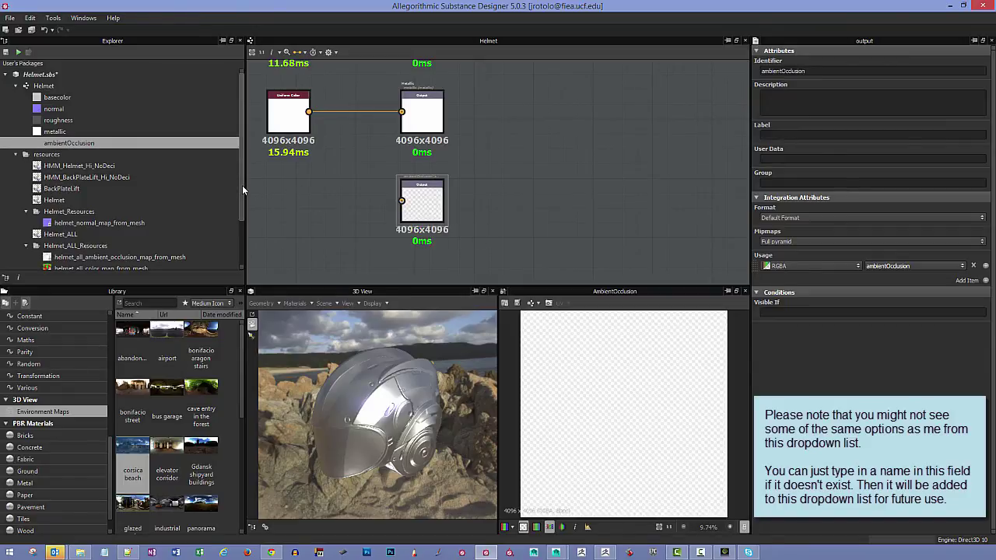
Add helmet_all_ambient_occlusion_map_from_mesh as a bitmap node, connect it to the ambientOcclusion output, and align it with that output
{"action": "left_click_drag", "start_coordinate": [242, 187], "coordinate": [238, 242]}
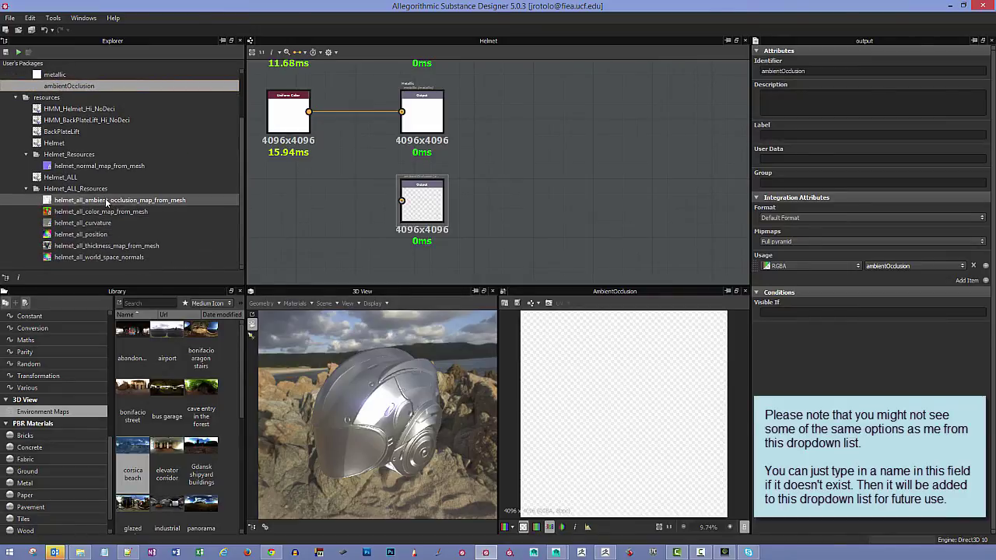
{"action": "left_click_drag", "start_coordinate": [106, 203], "coordinate": [402, 201]}
{"action": "left_click_drag", "start_coordinate": [279, 213], "coordinate": [287, 209]}
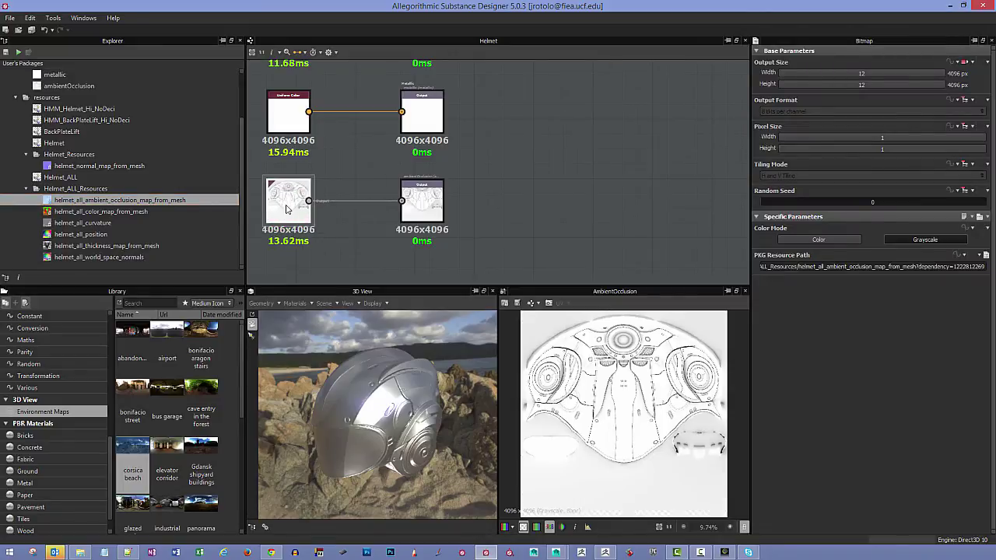
Show the ambientOcclusion output in the 3D view and examine the helmet from several angles and up close
{"action": "right_click", "coordinate": [419, 200]}
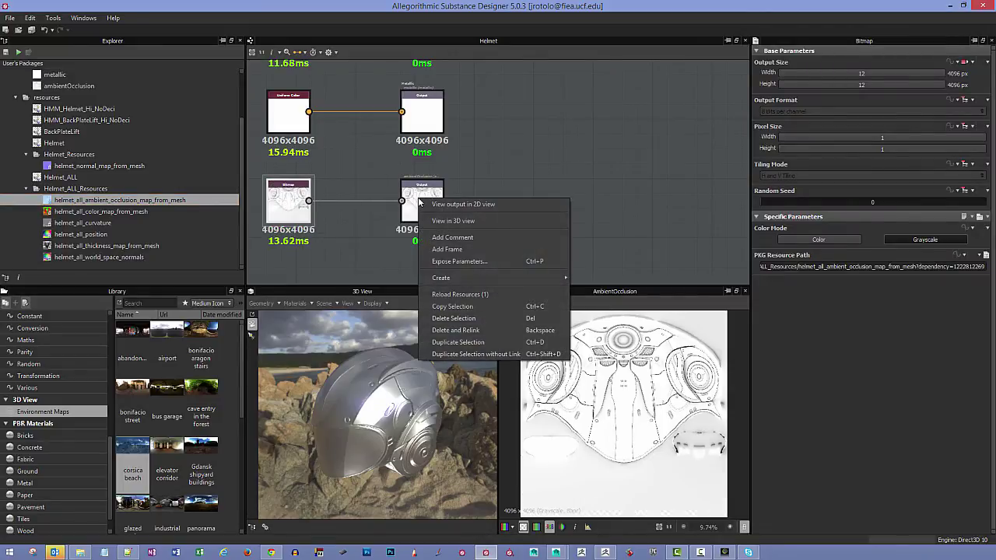
{"action": "left_click", "coordinate": [474, 220]}
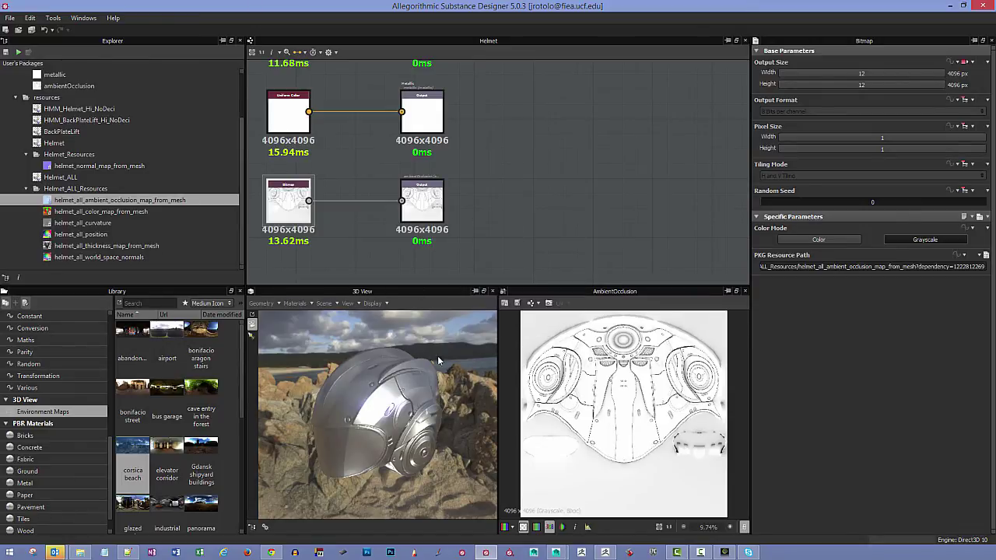
{"action": "left_click_drag", "start_coordinate": [437, 360], "coordinate": [463, 397]}
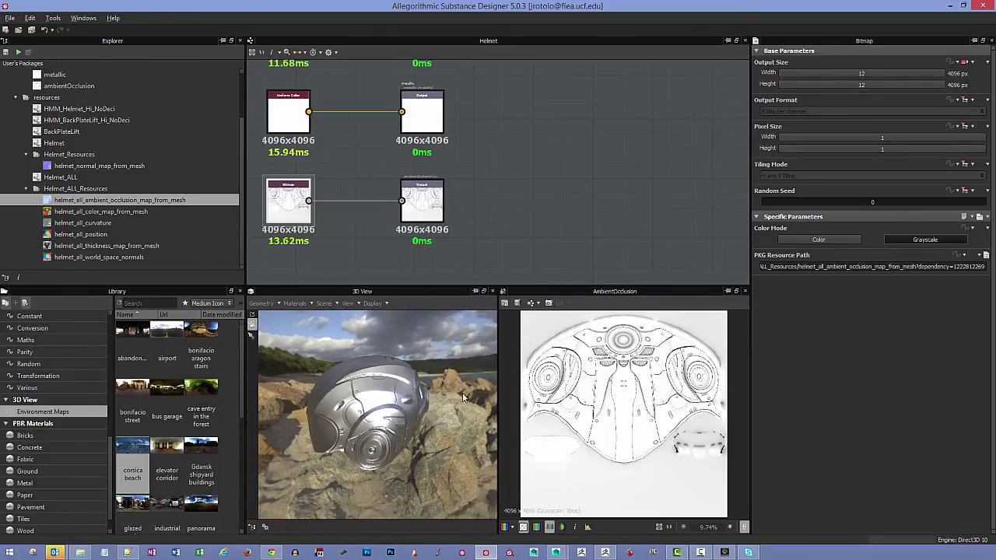
{"action": "right_click_drag", "start_coordinate": [463, 398], "coordinate": [352, 296]}
{"action": "mouse_move", "coordinate": [464, 351]}
{"action": "left_mouse_down"}
{"action": "mouse_move", "coordinate": [448, 372]}
{"action": "mouse_move", "coordinate": [323, 373]}
{"action": "mouse_move", "coordinate": [478, 355]}
{"action": "left_mouse_up"}
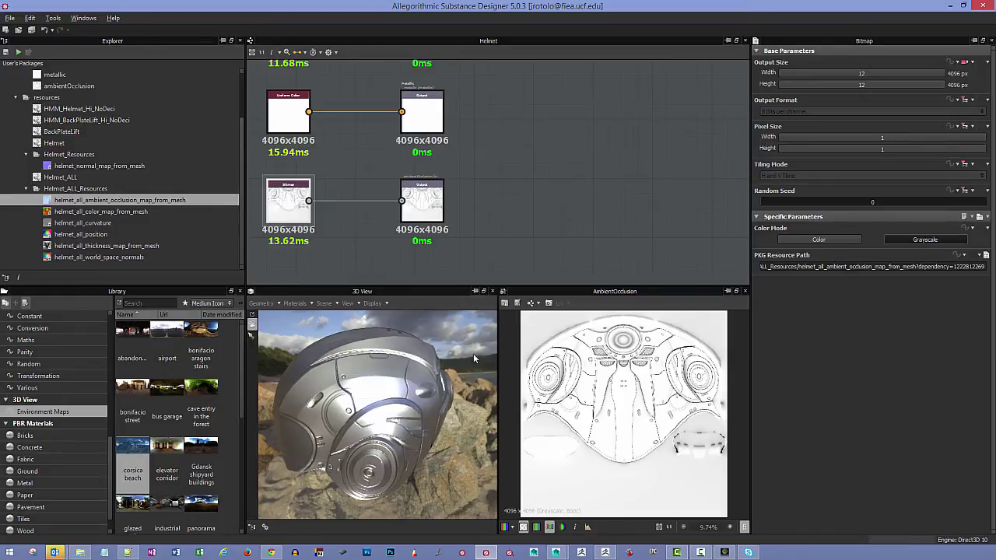
{"action": "left_click_drag", "start_coordinate": [399, 377], "coordinate": [464, 370]}
Add helmet_all_color_map_from_mesh and helmet_all_curvature as bitmap nodes stacked below the ambient occlusion bitmap
{"action": "middle_click_drag", "start_coordinate": [507, 222], "coordinate": [555, 192]}
{"action": "scroll", "coordinate": [520, 193], "scroll_direction": "down", "scroll_amount": 2}
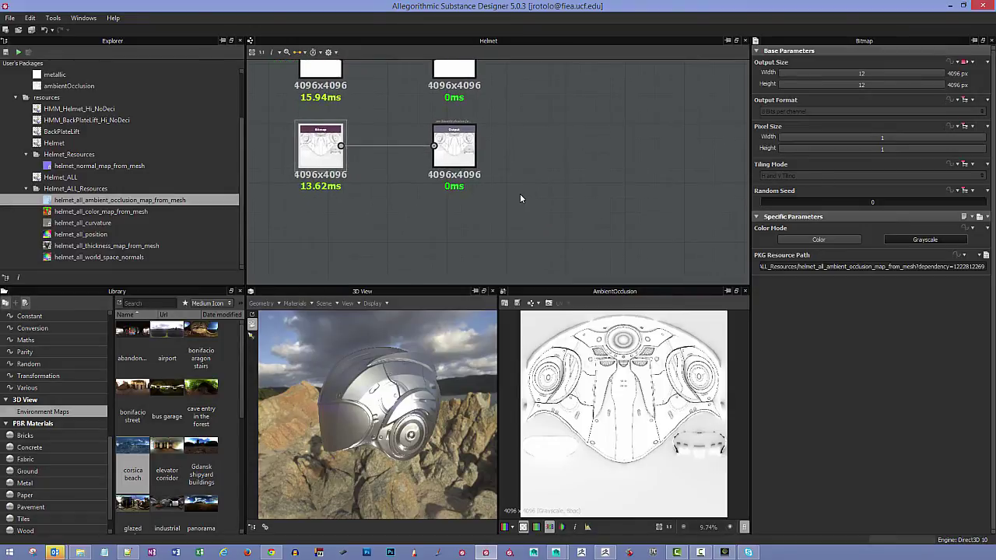
{"action": "left_click_drag", "start_coordinate": [80, 214], "coordinate": [346, 228]}
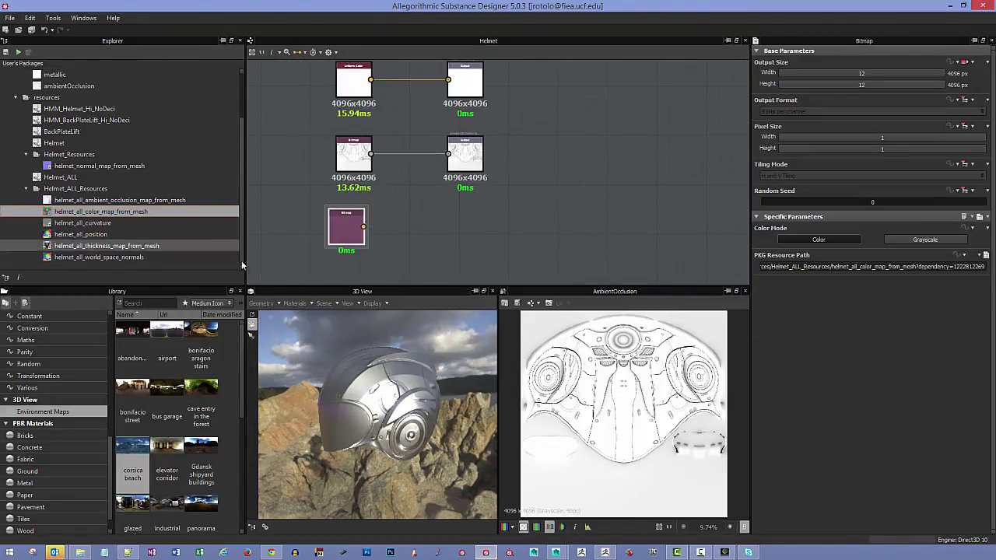
{"action": "middle_click_drag", "start_coordinate": [255, 250], "coordinate": [337, 166]}
{"action": "mouse_move", "coordinate": [360, 153]}
{"action": "left_mouse_down"}
{"action": "mouse_move", "coordinate": [375, 149]}
{"action": "mouse_move", "coordinate": [368, 154]}
{"action": "left_mouse_up"}
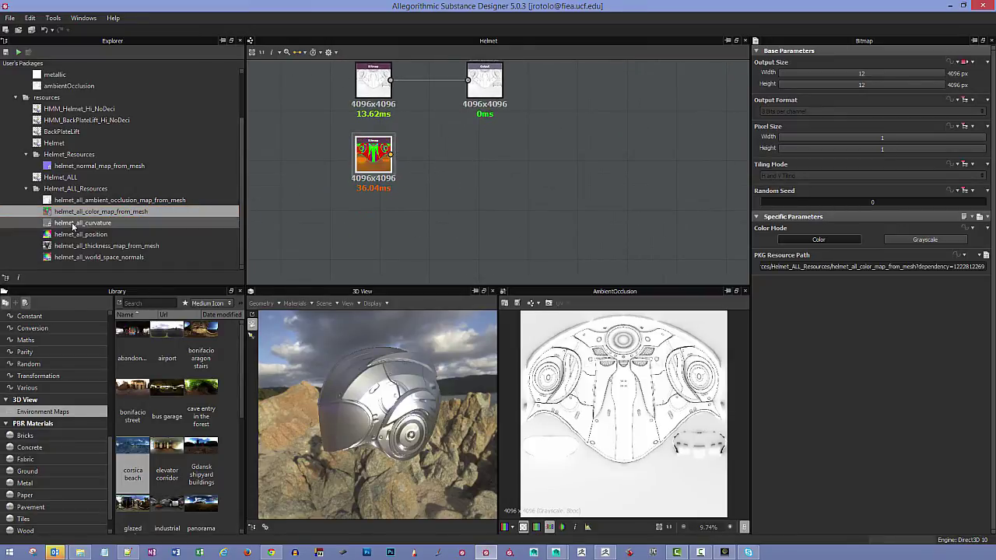
{"action": "left_click_drag", "start_coordinate": [78, 224], "coordinate": [374, 229]}
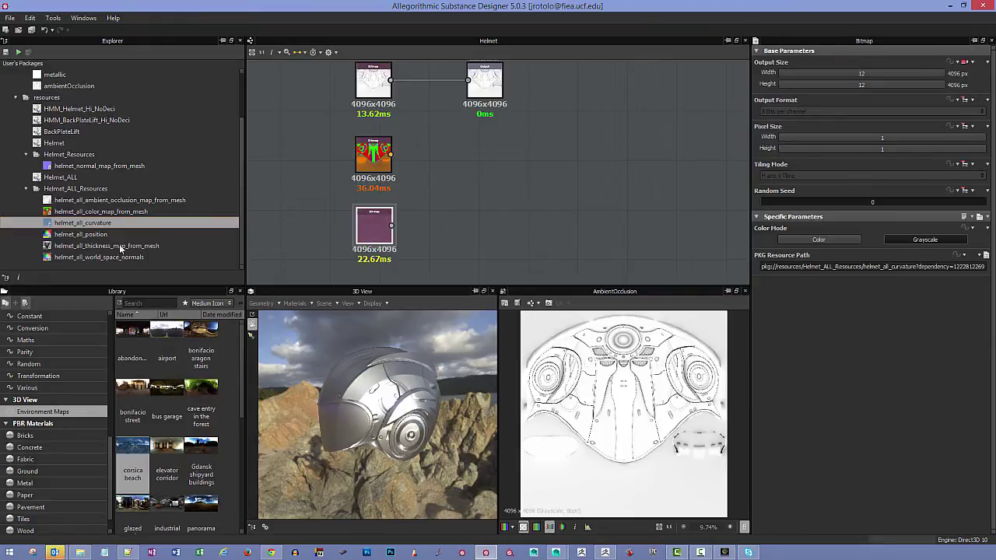
Add helmet_all_position, helmet_all_thickness_map_from_mesh and helmet_all_world_space_normals as bitmap nodes stacked below the curvature bitmap
{"action": "middle_click_drag", "start_coordinate": [316, 252], "coordinate": [295, 184]}
{"action": "scroll", "coordinate": [296, 186], "scroll_direction": "down", "scroll_amount": 1}
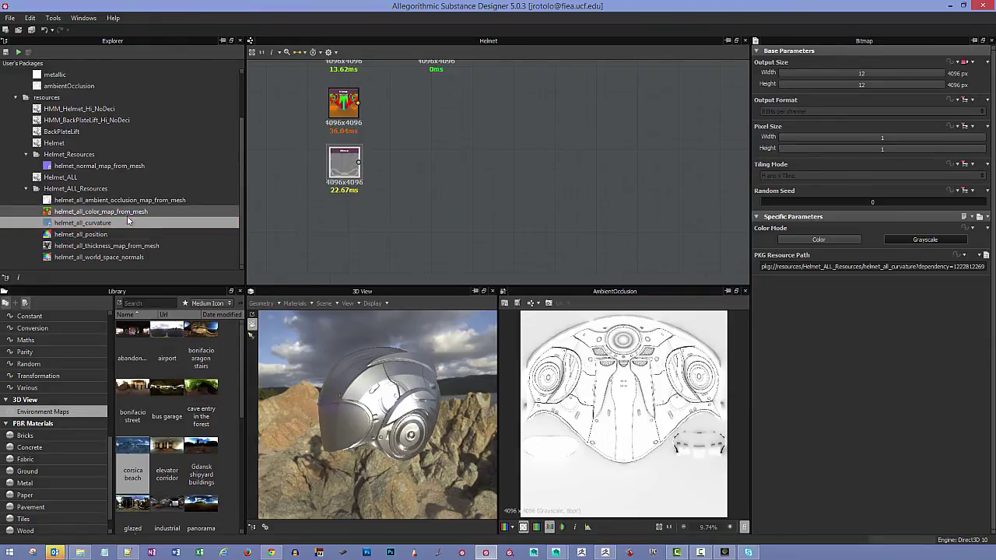
{"action": "left_click_drag", "start_coordinate": [77, 234], "coordinate": [344, 225]}
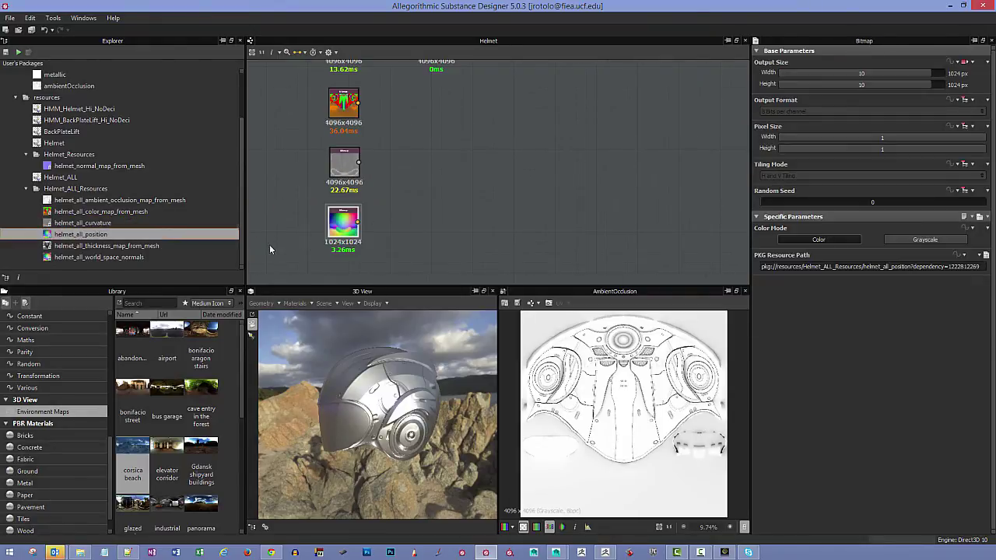
{"action": "left_click_drag", "start_coordinate": [106, 246], "coordinate": [299, 256]}
{"action": "middle_click_drag", "start_coordinate": [389, 269], "coordinate": [386, 183]}
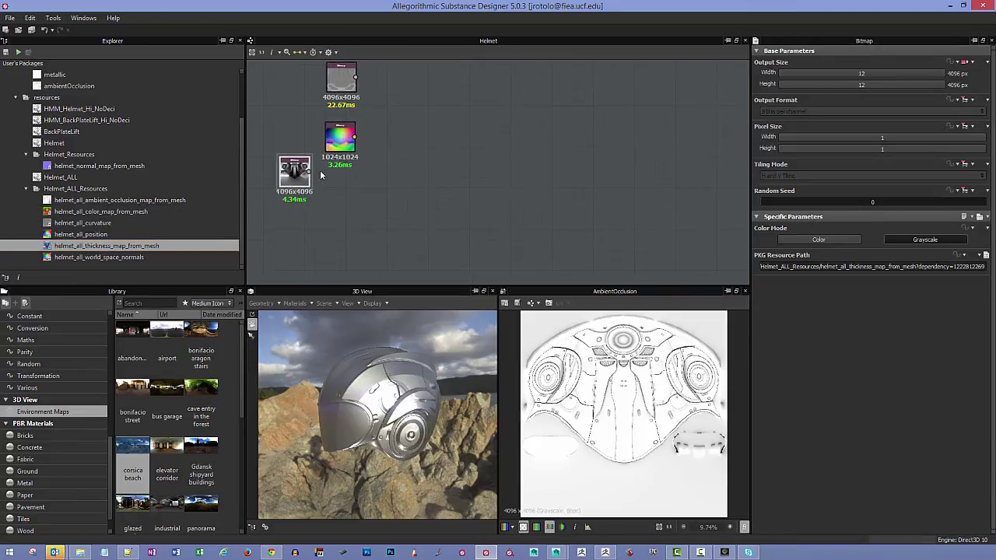
{"action": "left_click_drag", "start_coordinate": [295, 183], "coordinate": [342, 205]}
{"action": "left_click_drag", "start_coordinate": [98, 257], "coordinate": [344, 249]}
Make the graph view taller so that the whole column of bitmap nodes fits in it
{"action": "middle_click_drag", "start_coordinate": [432, 164], "coordinate": [433, 294]}
{"action": "left_click_drag", "start_coordinate": [431, 288], "coordinate": [428, 314]}
{"action": "middle_click_drag", "start_coordinate": [407, 257], "coordinate": [417, 327]}
{"action": "scroll", "coordinate": [390, 196], "scroll_direction": "down", "scroll_amount": 2}
{"action": "mouse_move", "coordinate": [390, 131]}
{"action": "middle_mouse_down"}
{"action": "mouse_move", "coordinate": [387, 240]}
{"action": "mouse_move", "coordinate": [399, 277]}
{"action": "mouse_move", "coordinate": [381, 226]}
{"action": "mouse_move", "coordinate": [400, 184]}
{"action": "mouse_move", "coordinate": [422, 206]}
{"action": "middle_mouse_up"}
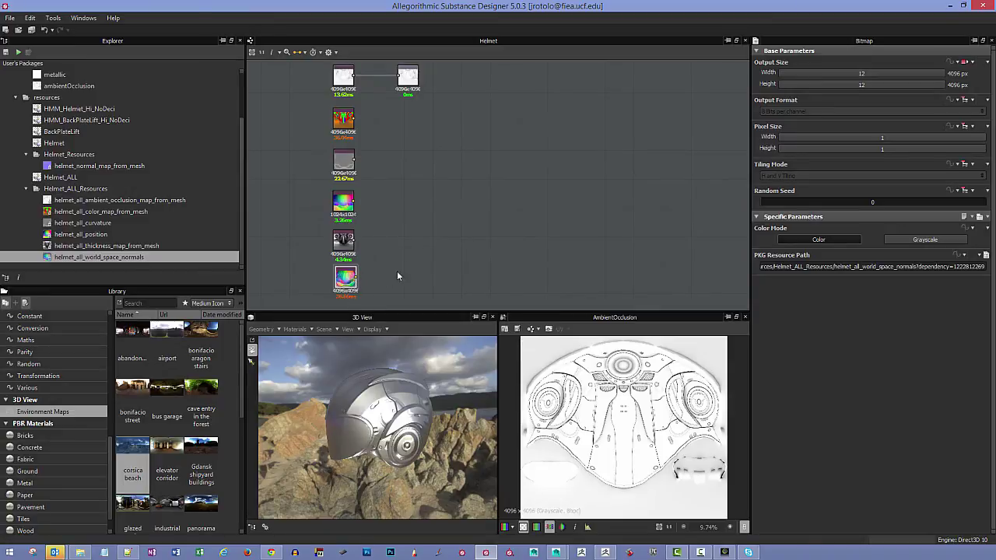
Add an Output node beside the color map bitmap and align it below the ambientOcclusion output
{"action": "middle_click_drag", "start_coordinate": [405, 261], "coordinate": [417, 266]}
{"action": "scroll", "coordinate": [417, 266], "scroll_direction": "up", "scroll_amount": 4}
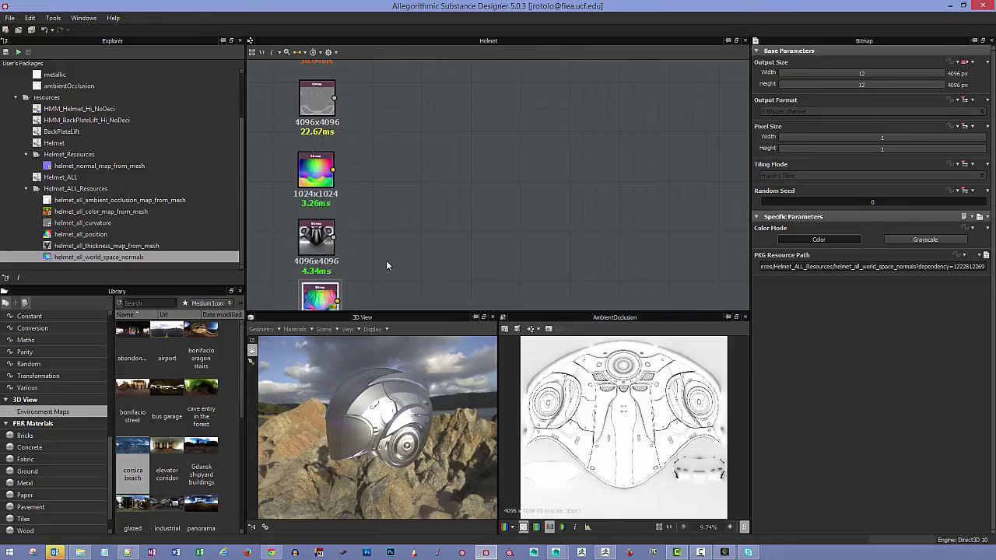
{"action": "middle_click_drag", "start_coordinate": [372, 222], "coordinate": [404, 213]}
{"action": "left_click", "coordinate": [459, 118]}
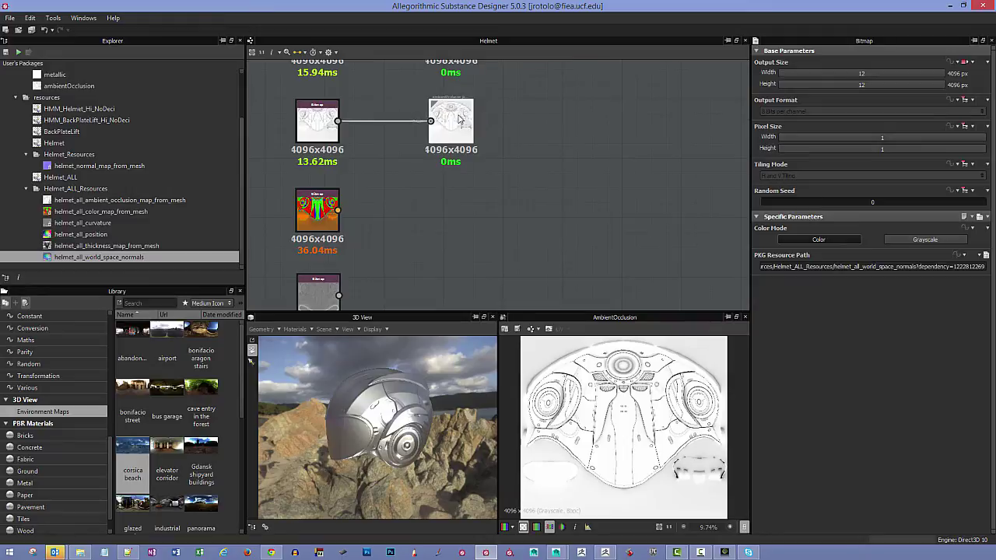
{"action": "right_click", "coordinate": [441, 210]}
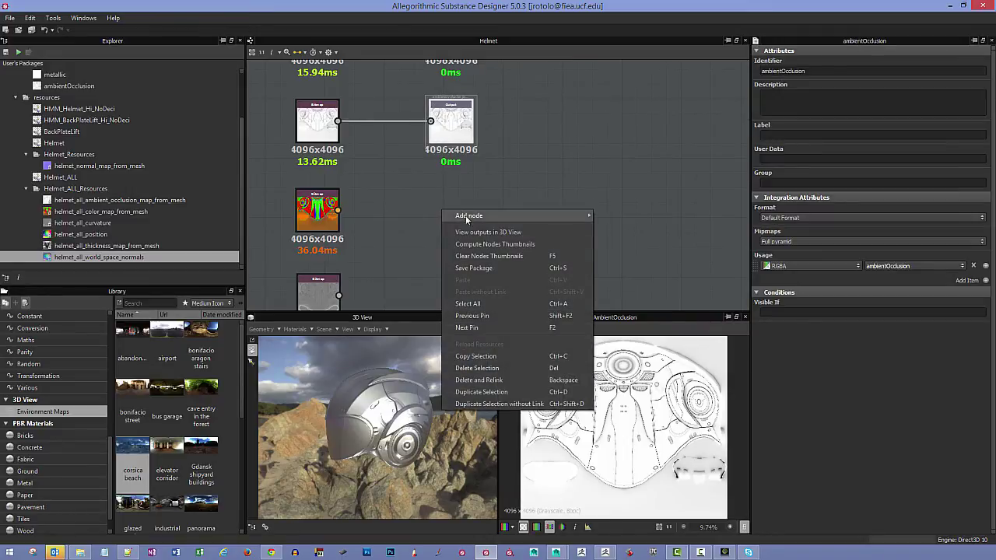
{"action": "mouse_move", "coordinate": [471, 215]}
{"action": "left_click", "coordinate": [616, 511]}
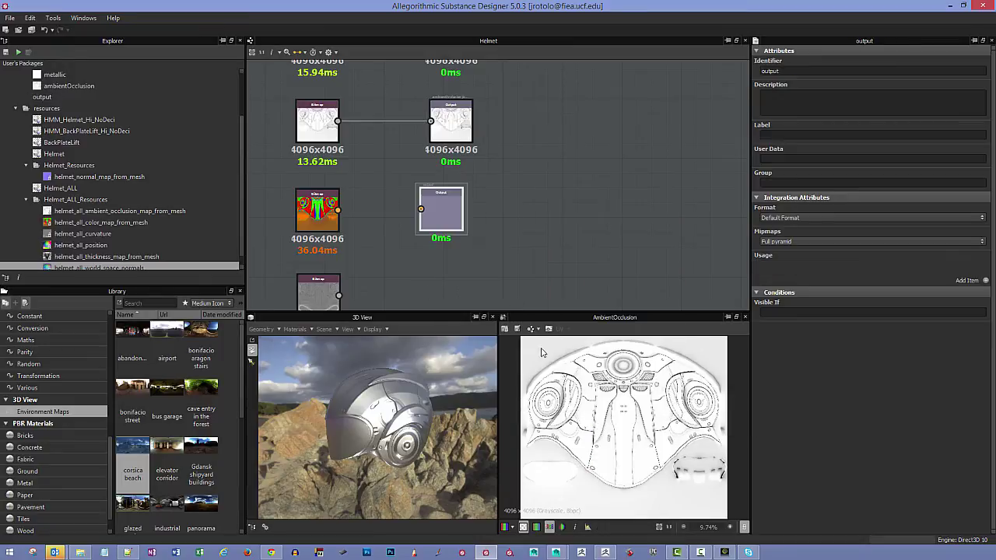
{"action": "middle_click_drag", "start_coordinate": [478, 237], "coordinate": [494, 186]}
{"action": "left_click_drag", "start_coordinate": [458, 168], "coordinate": [467, 167]}
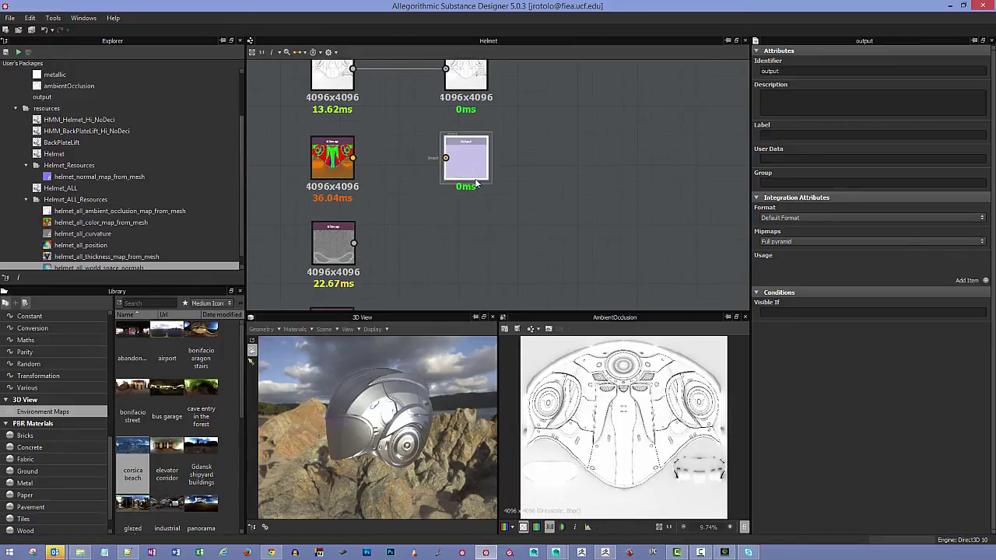
Duplicate the new Output node twice, placing the copies beside the curvature and position bitmaps
{"action": "key", "text": "ctrl+d"}
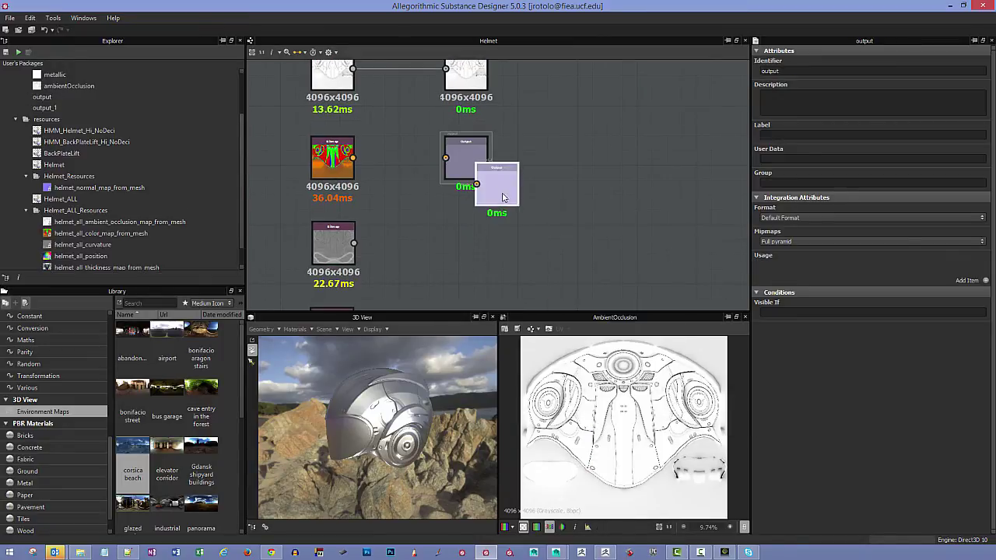
{"action": "left_click_drag", "start_coordinate": [478, 187], "coordinate": [467, 262]}
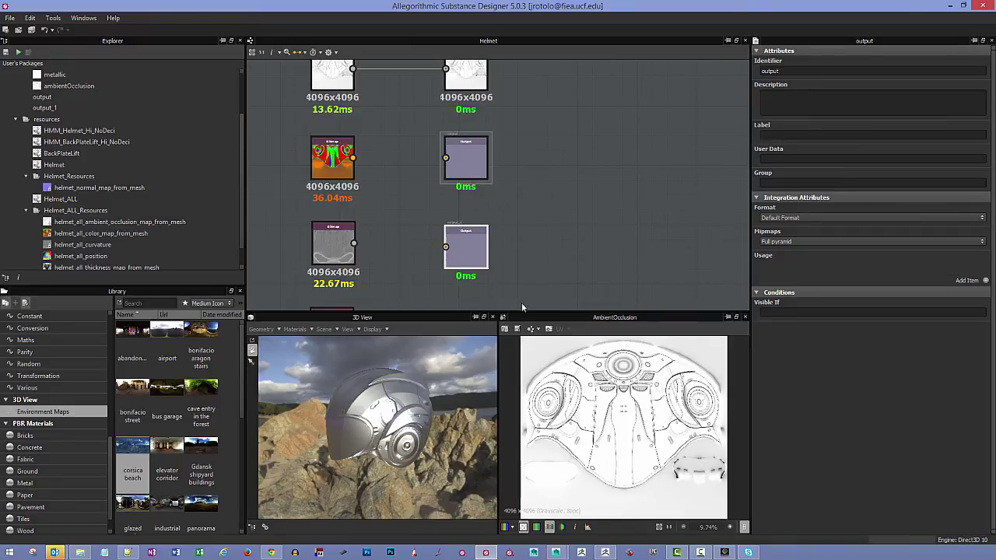
{"action": "middle_click_drag", "start_coordinate": [468, 359], "coordinate": [468, 243]}
{"action": "key", "text": "ctrl+d"}
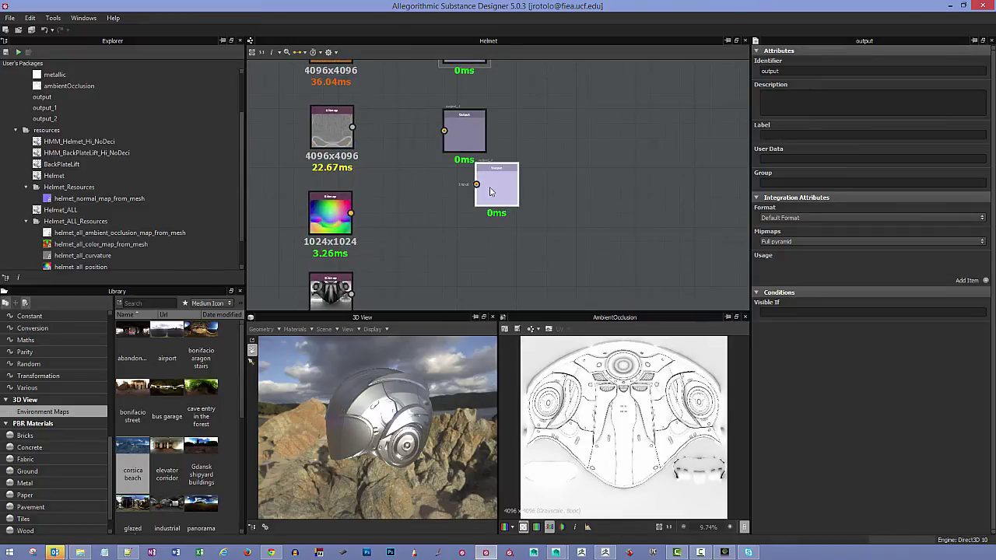
{"action": "left_click_drag", "start_coordinate": [488, 189], "coordinate": [458, 213]}
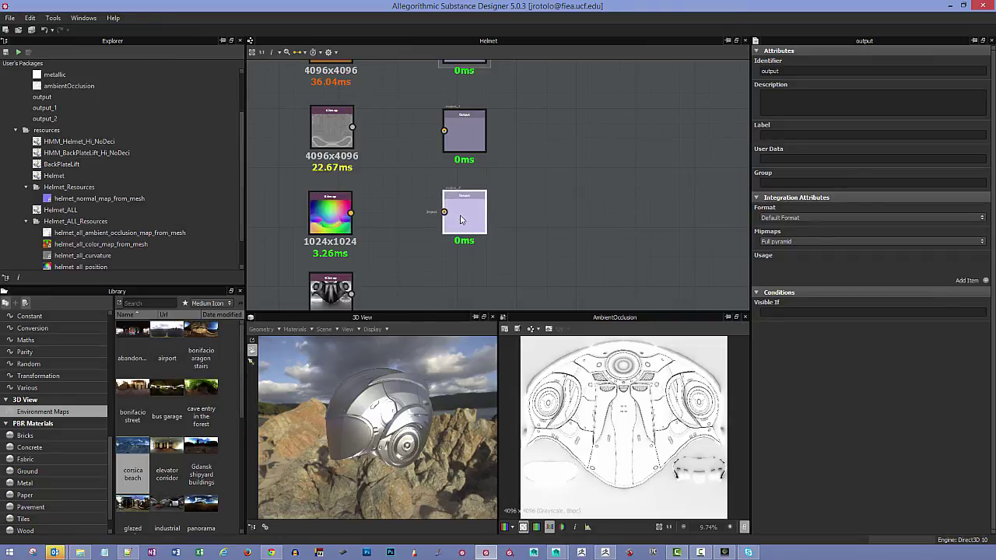
Duplicate the Output node twice more, placing the copies beside the thickness and world space normals bitmaps
{"action": "middle_click_drag", "start_coordinate": [497, 263], "coordinate": [485, 159]}
{"action": "key", "text": "ctrl+d"}
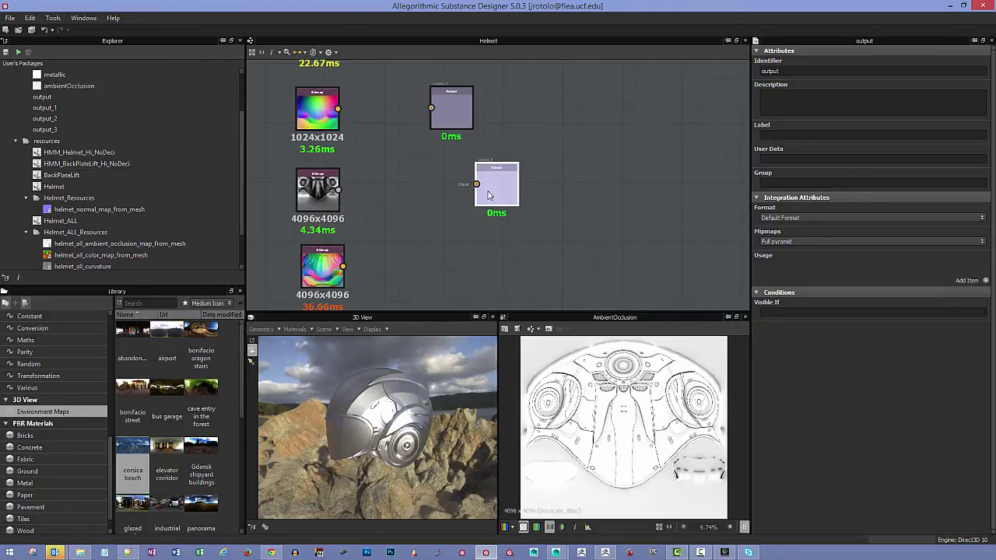
{"action": "left_click_drag", "start_coordinate": [487, 191], "coordinate": [441, 198]}
{"action": "middle_click_drag", "start_coordinate": [463, 270], "coordinate": [479, 210]}
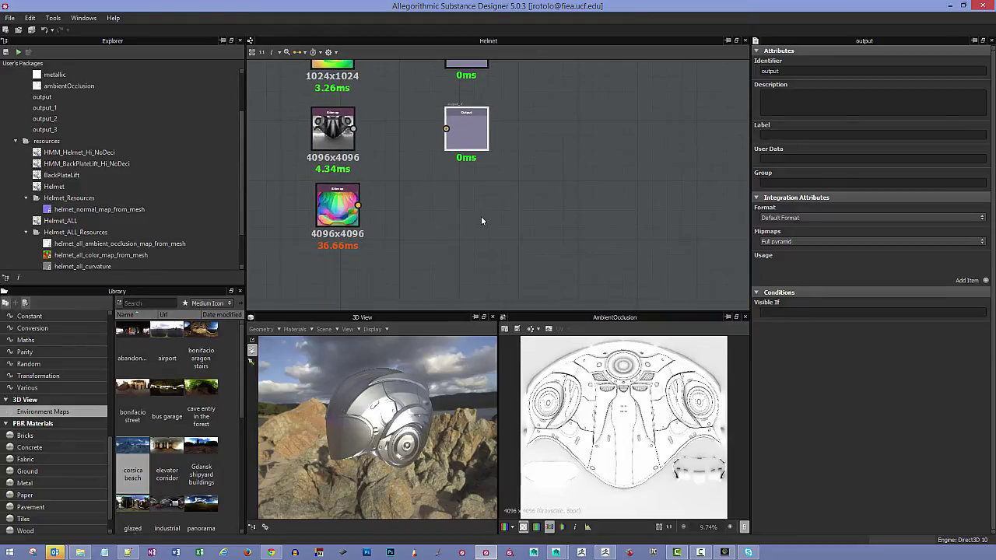
{"action": "key", "text": "ctrl+d"}
{"action": "left_click_drag", "start_coordinate": [499, 197], "coordinate": [469, 216]}
Add a usage named worldapsce_normal to the Output node beside the world space normals bitmap
{"action": "scroll", "coordinate": [490, 254], "scroll_direction": "up", "scroll_amount": 3}
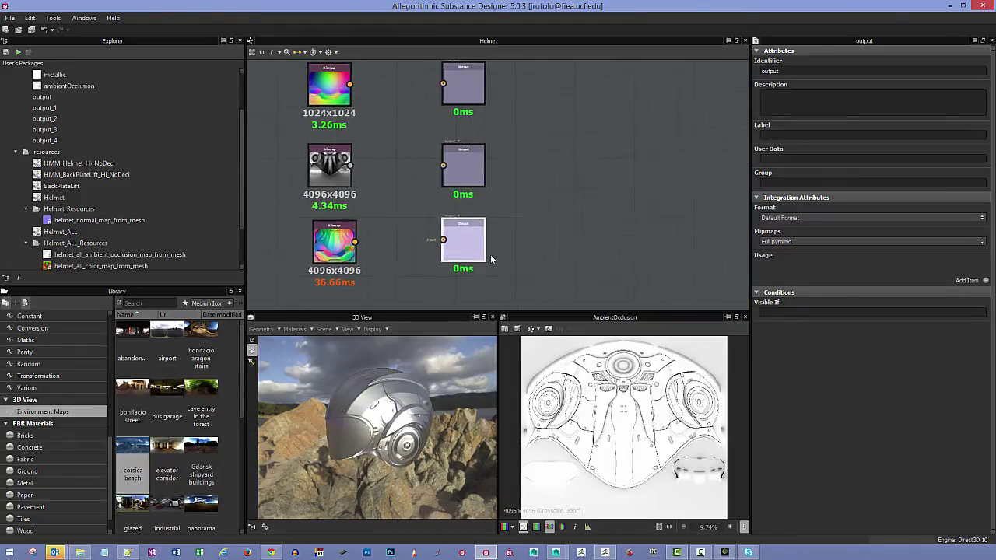
{"action": "left_click", "coordinate": [514, 233]}
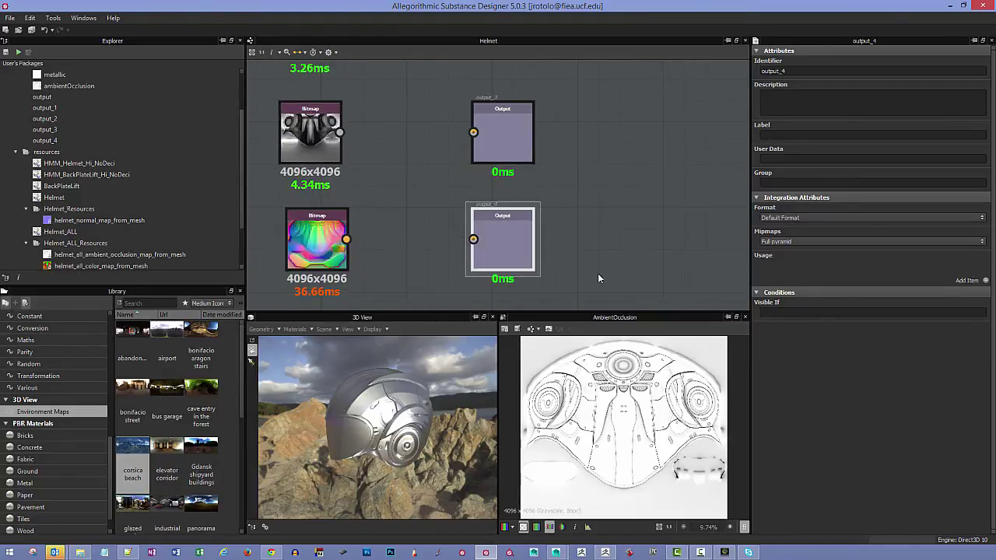
{"action": "left_click", "coordinate": [984, 282]}
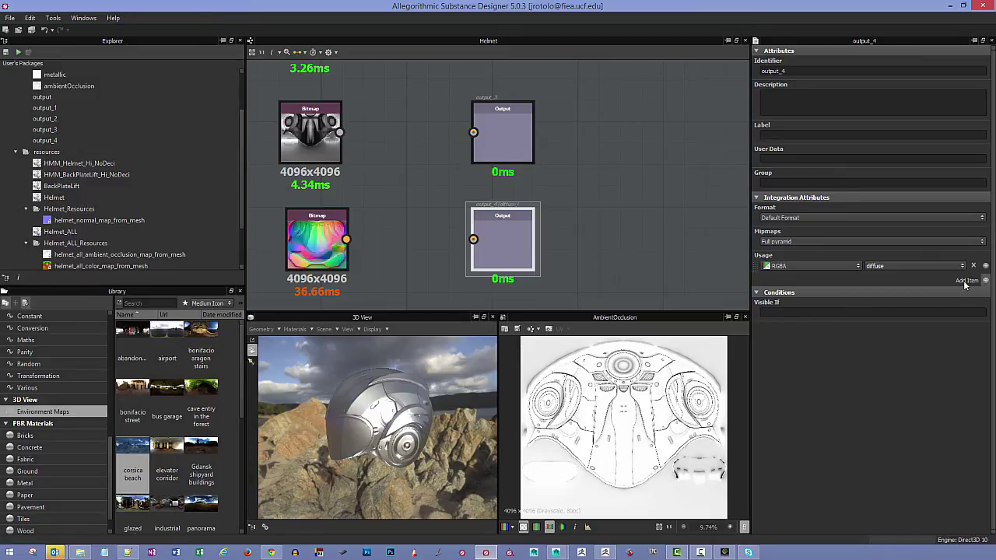
{"action": "left_click", "coordinate": [962, 266]}
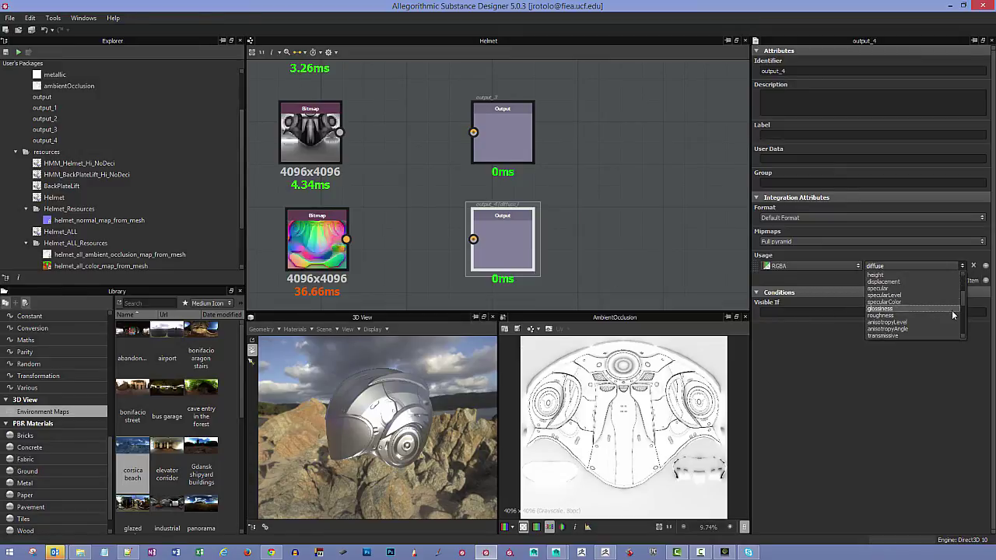
{"action": "scroll", "coordinate": [943, 327], "scroll_direction": "down", "scroll_amount": 2}
{"action": "key", "text": "Escape"}
{"action": "type", "text": "worldapsce_normal"}
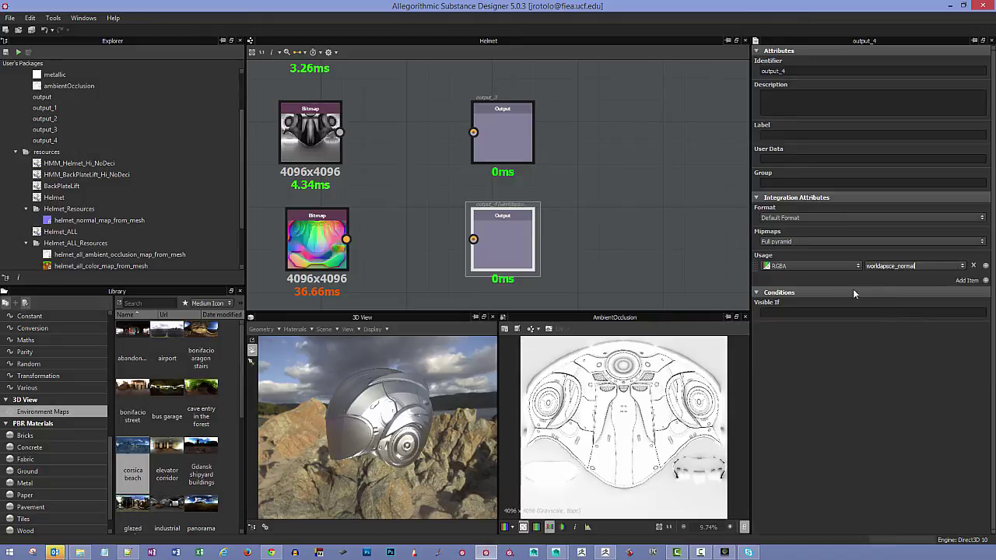
Copy the usage name worldapsce_normal into this output's identifier and connect the world space normals bitmap to it
{"action": "left_click_drag", "start_coordinate": [916, 266], "coordinate": [854, 259]}
{"action": "key", "text": "ctrl+c"}
{"action": "left_click", "coordinate": [784, 71]}
{"action": "key", "text": "ctrl+v"}
{"action": "left_click_drag", "start_coordinate": [346, 239], "coordinate": [473, 239]}
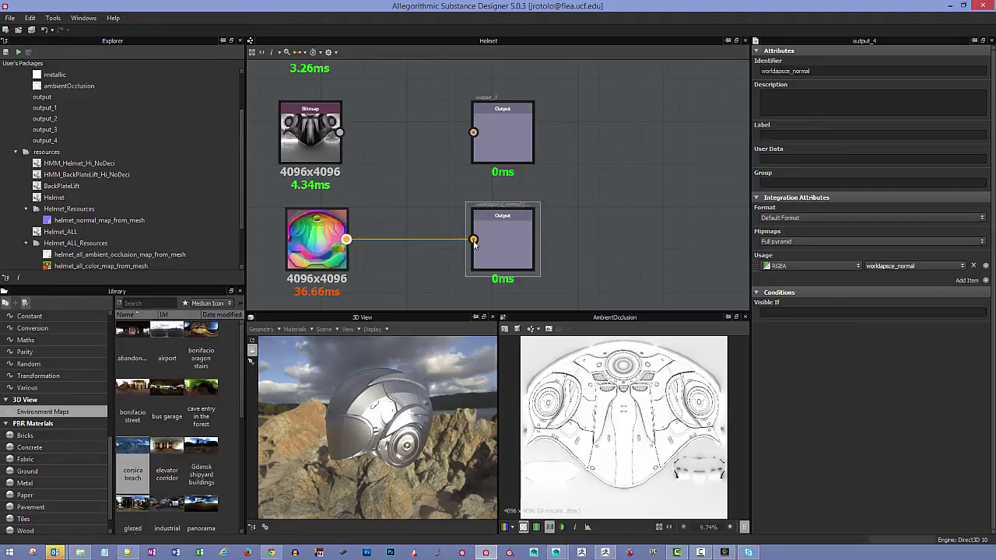
Set the usage and identifier of the output beside the thickness bitmap to thickness, and connect the bitmap to it
{"action": "middle_click_drag", "start_coordinate": [433, 169], "coordinate": [467, 211]}
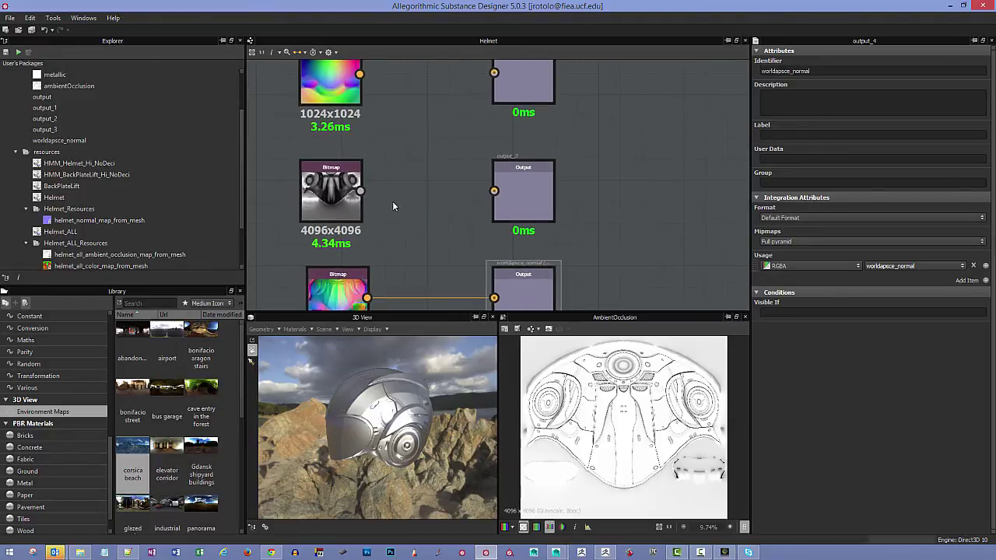
{"action": "left_click", "coordinate": [341, 200]}
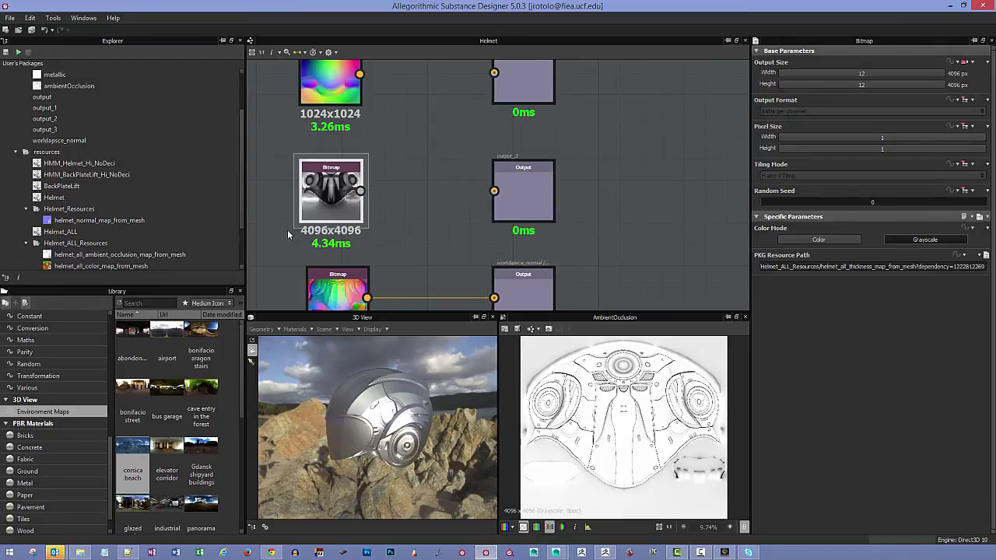
{"action": "middle_click_drag", "start_coordinate": [544, 217], "coordinate": [547, 187]}
{"action": "left_click", "coordinate": [547, 188]}
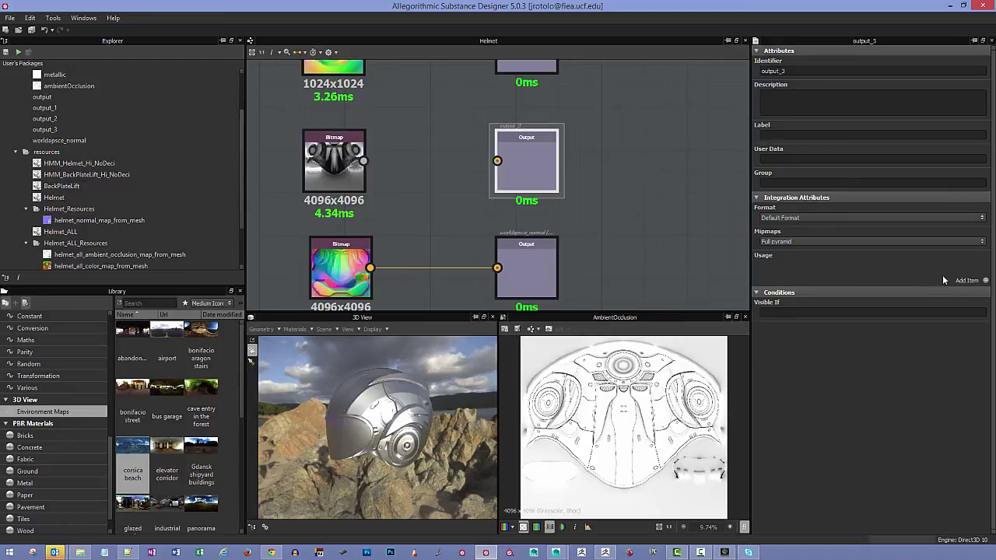
{"action": "left_click", "coordinate": [986, 281]}
{"action": "left_click", "coordinate": [964, 267]}
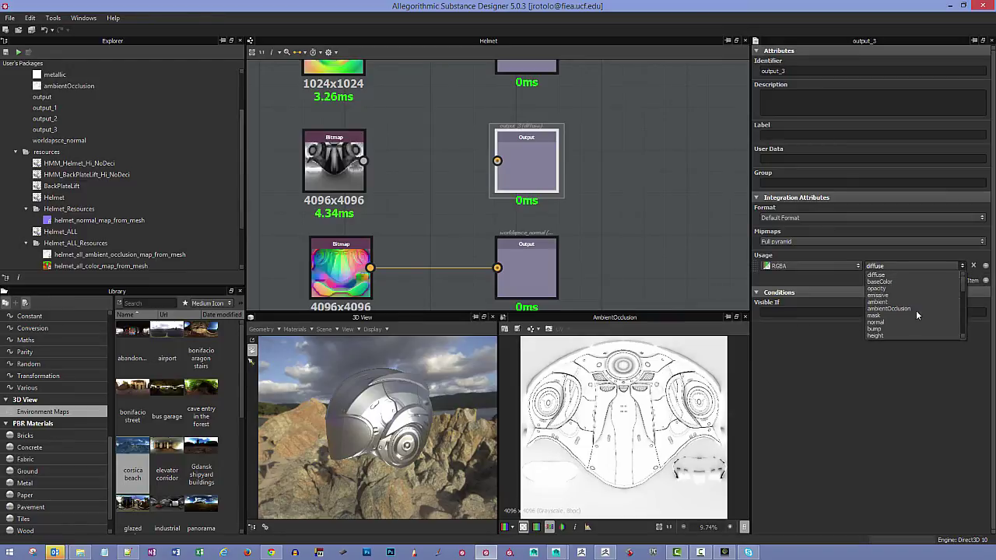
{"action": "scroll", "coordinate": [913, 313], "scroll_direction": "down", "scroll_amount": 3}
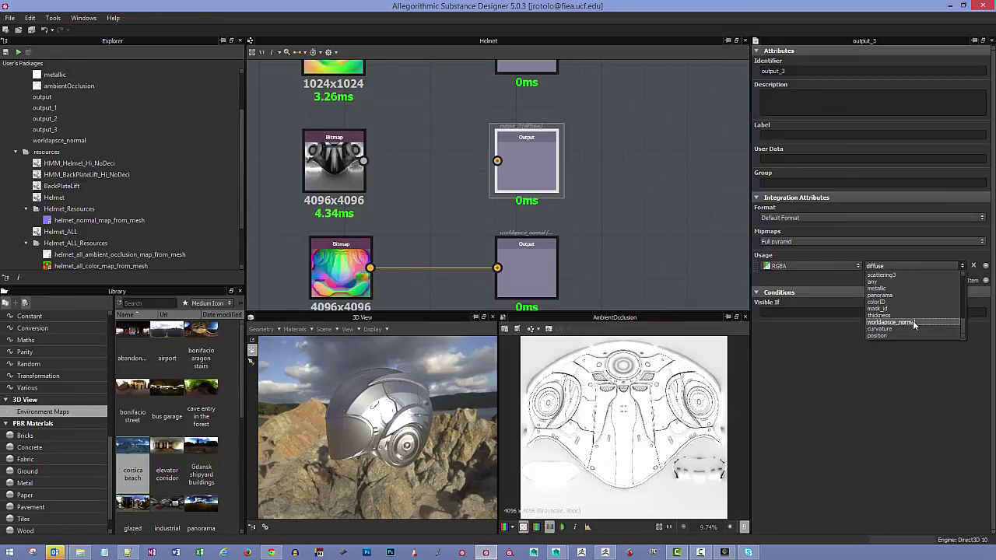
{"action": "left_click", "coordinate": [902, 321]}
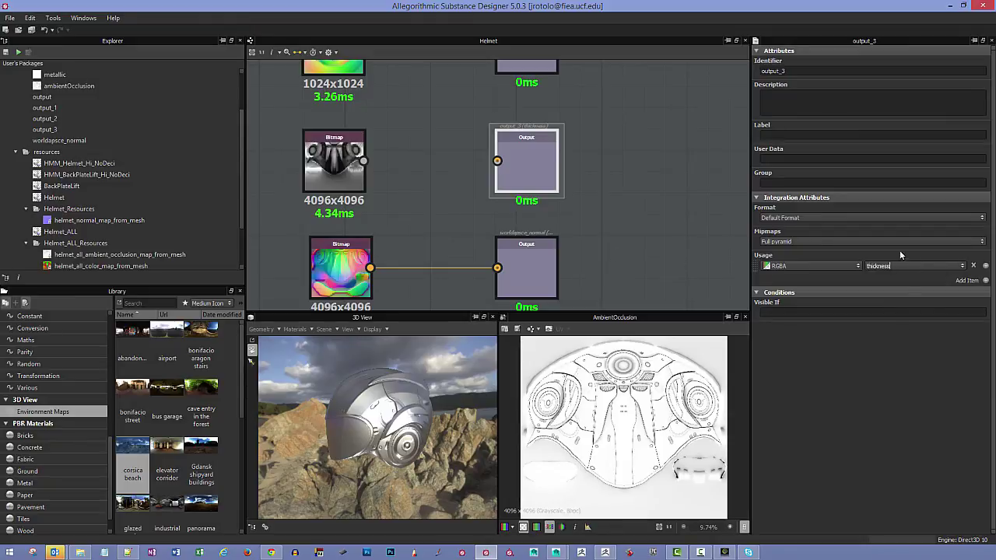
{"action": "left_click_drag", "start_coordinate": [892, 261], "coordinate": [864, 263]}
{"action": "left_click_drag", "start_coordinate": [364, 161], "coordinate": [498, 161]}
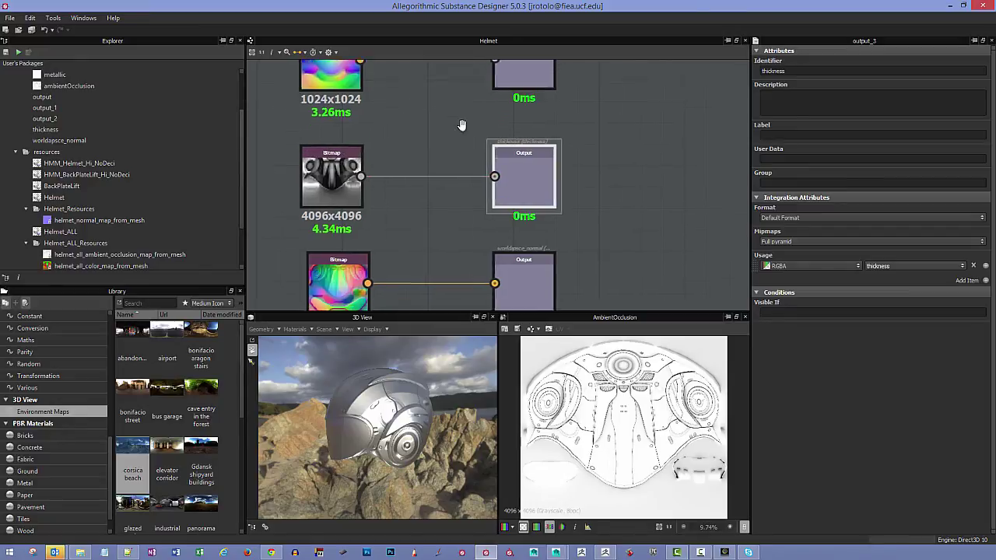
Set the usage and identifier of the output beside the position bitmap to position, and connect the bitmap to it
{"action": "scroll", "coordinate": [458, 151], "scroll_direction": "up", "scroll_amount": 2}
{"action": "scroll", "coordinate": [355, 197], "scroll_direction": "down", "scroll_amount": 2}
{"action": "left_click", "coordinate": [354, 197]}
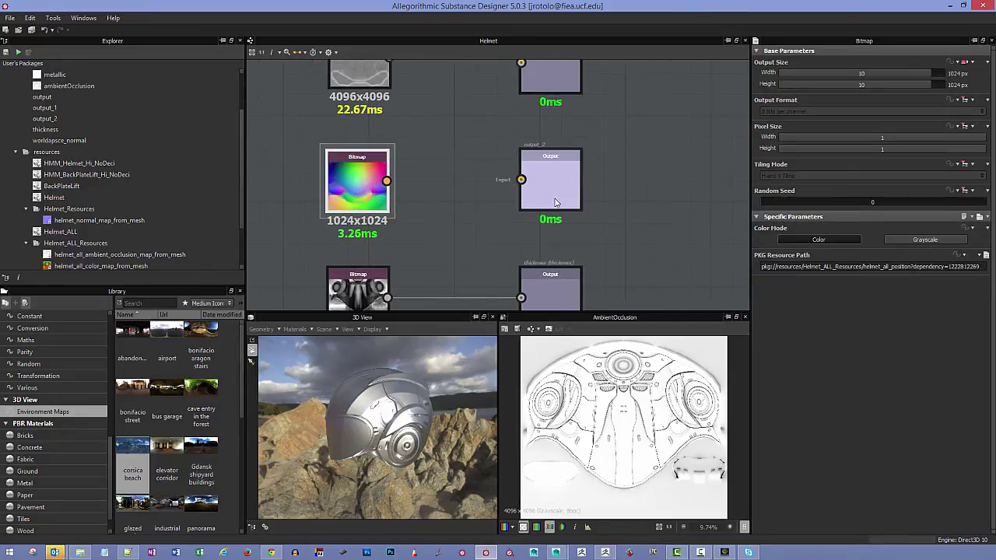
{"action": "left_click", "coordinate": [548, 185]}
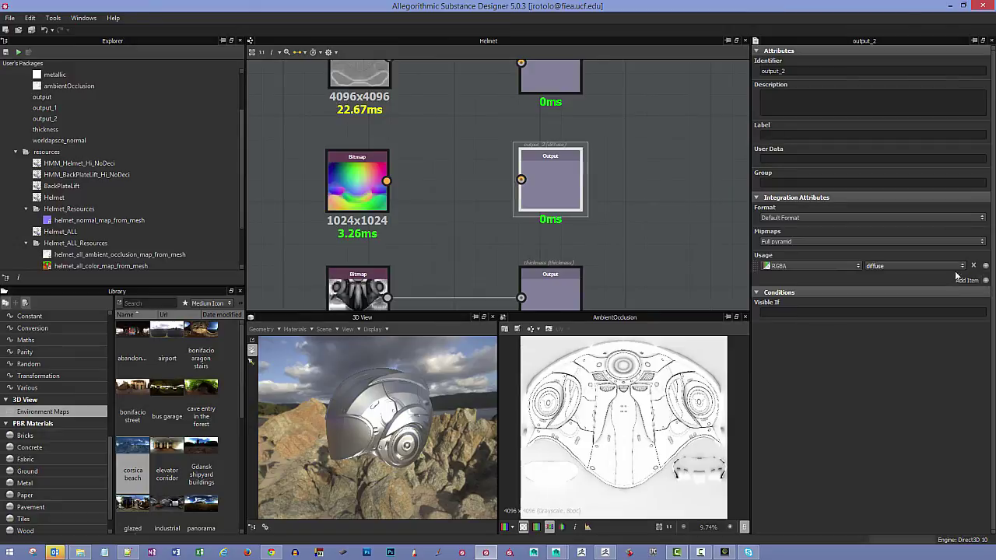
{"action": "left_click", "coordinate": [962, 267]}
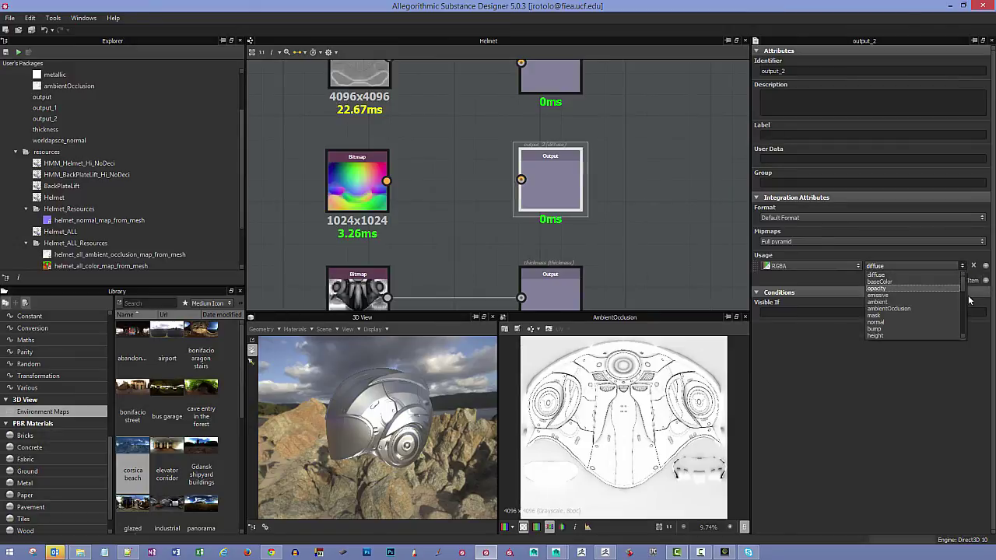
{"action": "left_click_drag", "start_coordinate": [964, 294], "coordinate": [968, 335]}
{"action": "left_click", "coordinate": [911, 336]}
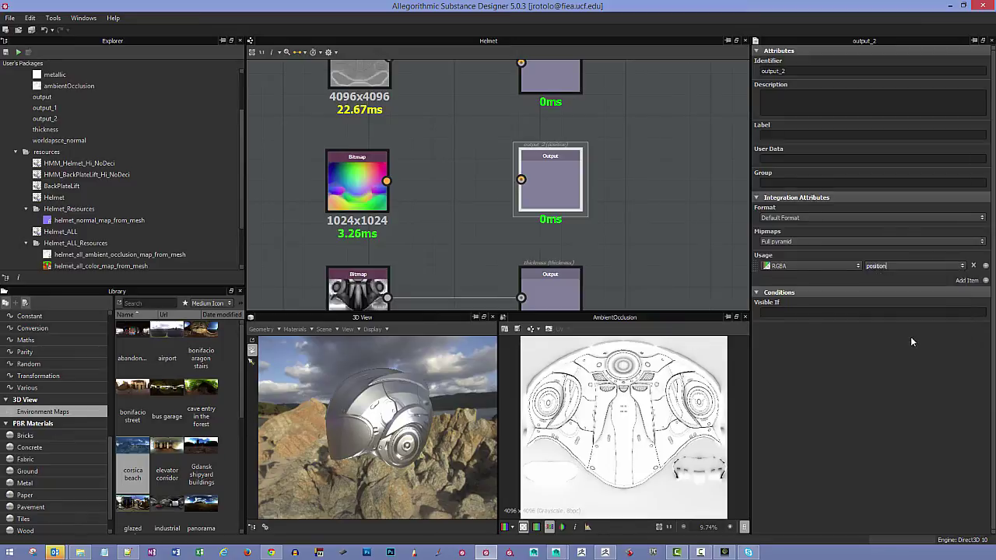
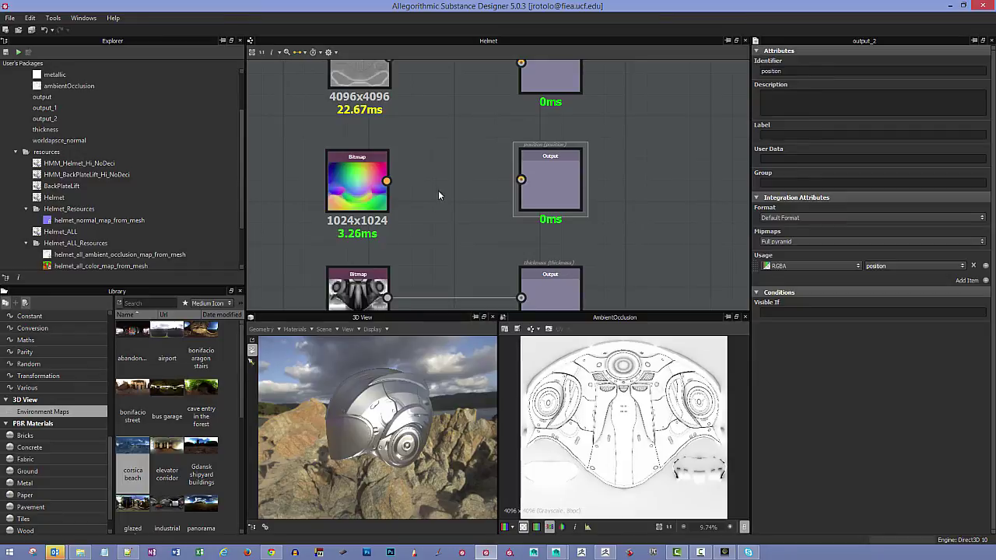
{"action": "left_click_drag", "start_coordinate": [387, 181], "coordinate": [522, 180]}
Set the usage and identifier of the output beside the curvature bitmap to curvature, and connect the bitmap to it
{"action": "middle_click_drag", "start_coordinate": [449, 63], "coordinate": [443, 197]}
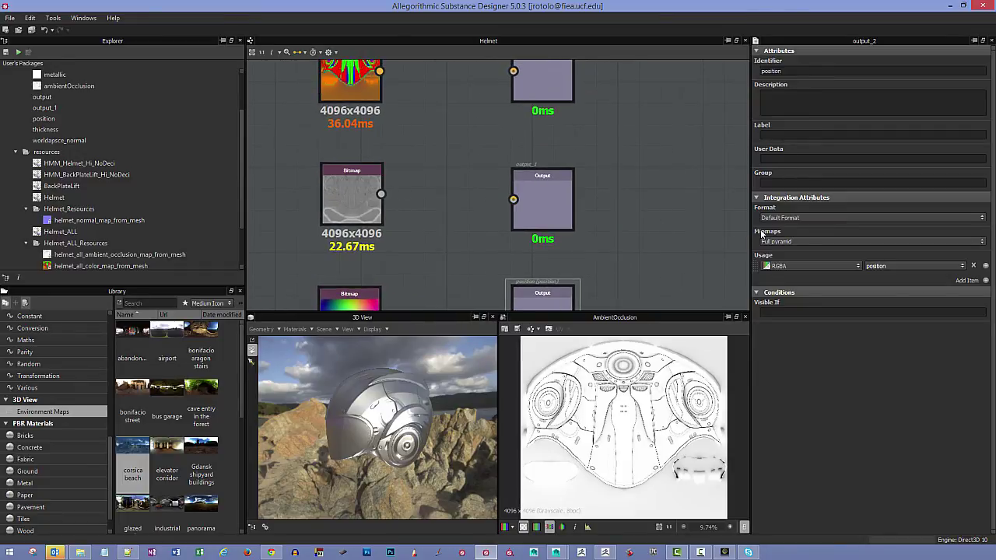
{"action": "left_click", "coordinate": [543, 198]}
{"action": "left_click", "coordinate": [986, 281]}
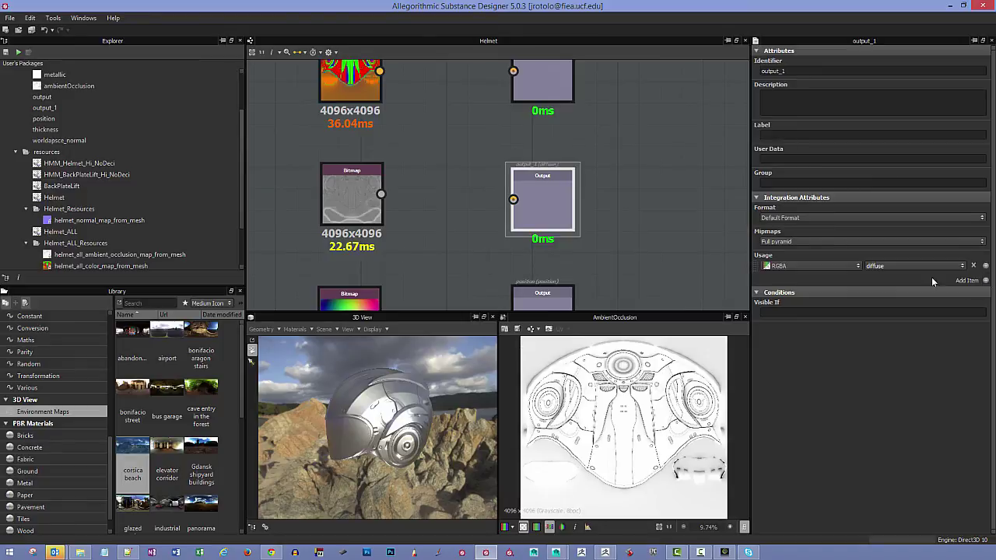
{"action": "left_click", "coordinate": [962, 267]}
{"action": "scroll", "coordinate": [913, 315], "scroll_direction": "down", "scroll_amount": 9}
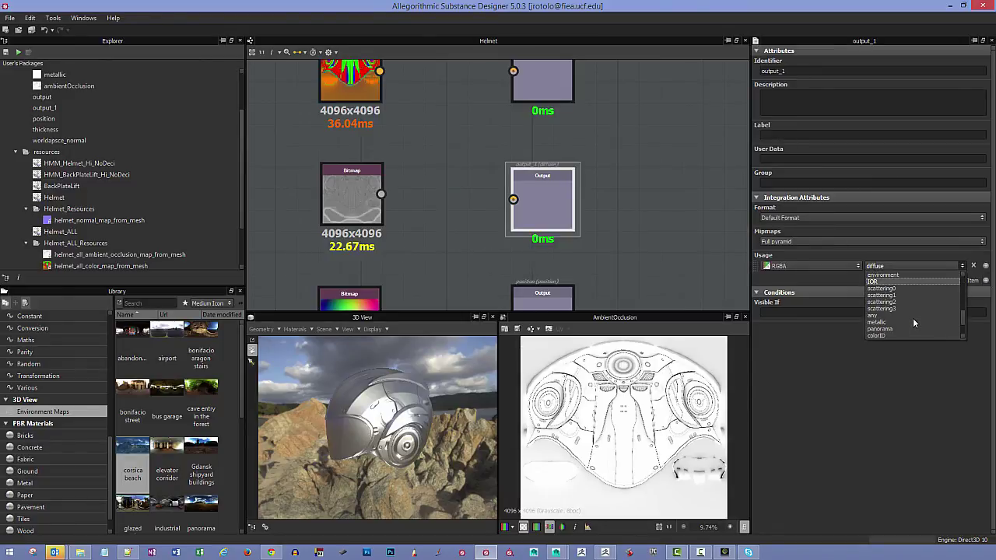
{"action": "left_click", "coordinate": [881, 328]}
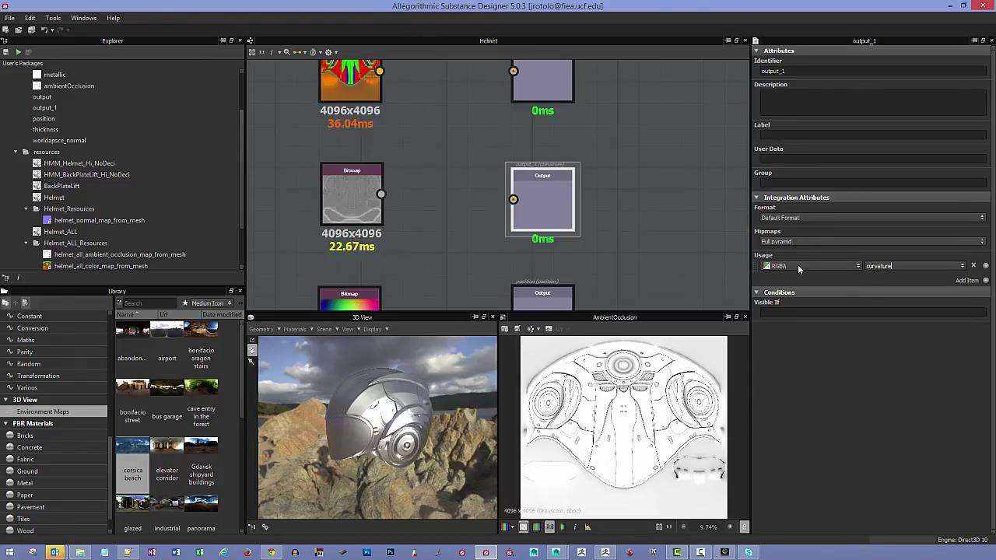
{"action": "left_click_drag", "start_coordinate": [386, 197], "coordinate": [513, 199]}
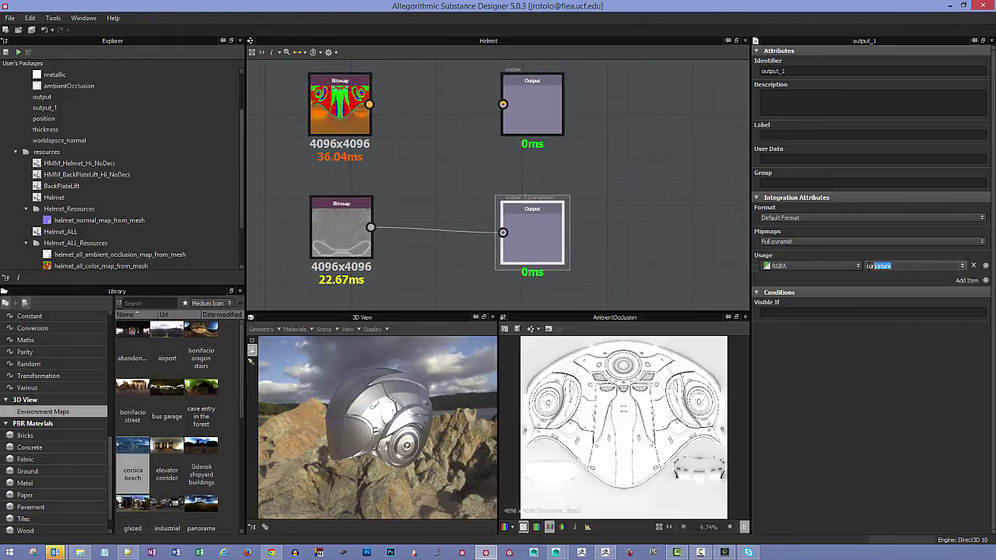
{"action": "left_click_drag", "start_coordinate": [872, 266], "coordinate": [856, 274]}
{"action": "middle_click_drag", "start_coordinate": [739, 61], "coordinate": [743, 115]}
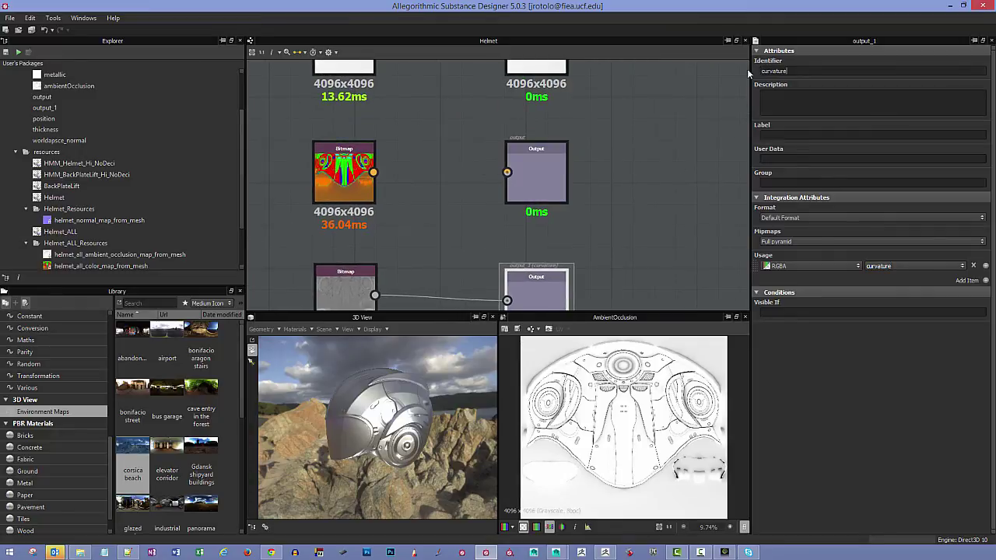
Set the usage and identifier of the output beside the color map bitmap to mask_id, and connect the bitmap to it
{"action": "middle_click_drag", "start_coordinate": [636, 179], "coordinate": [662, 174]}
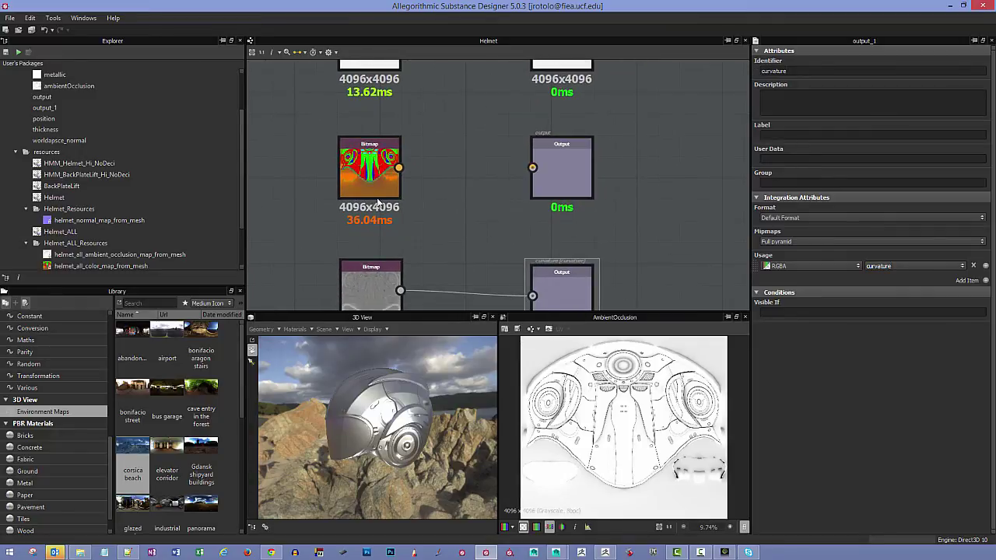
{"action": "left_click", "coordinate": [377, 179]}
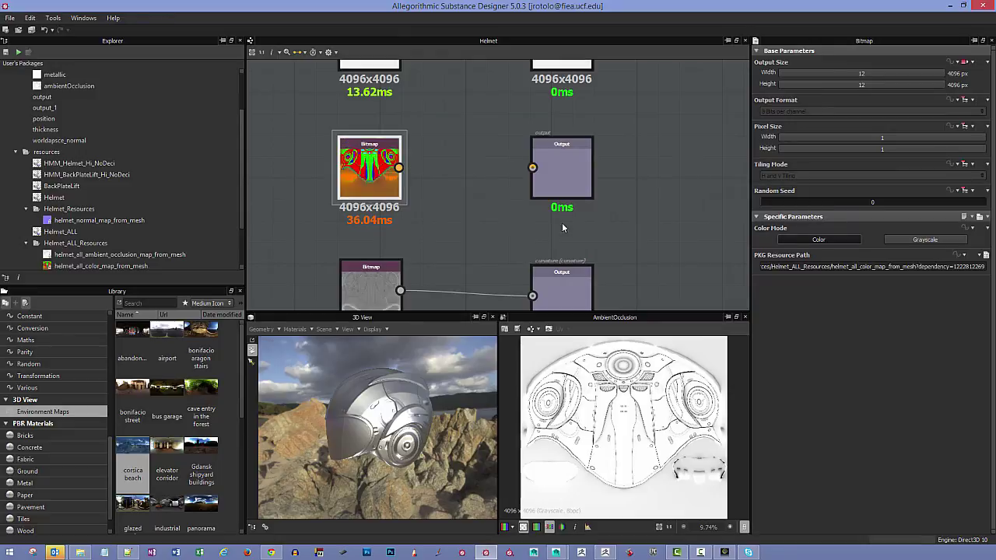
{"action": "left_click", "coordinate": [558, 185]}
{"action": "left_click", "coordinate": [986, 281]}
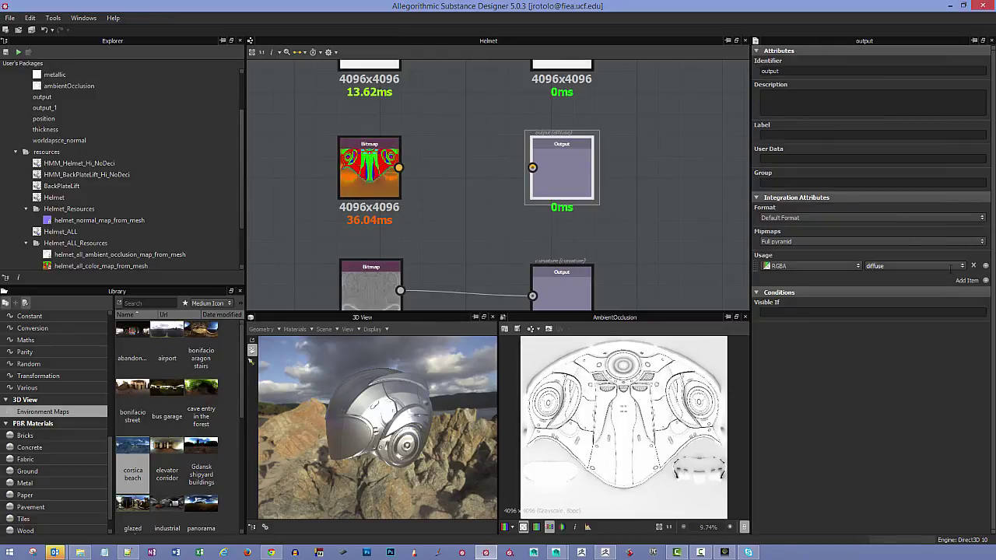
{"action": "left_click", "coordinate": [961, 267]}
{"action": "scroll", "coordinate": [968, 319], "scroll_direction": "down", "scroll_amount": 5}
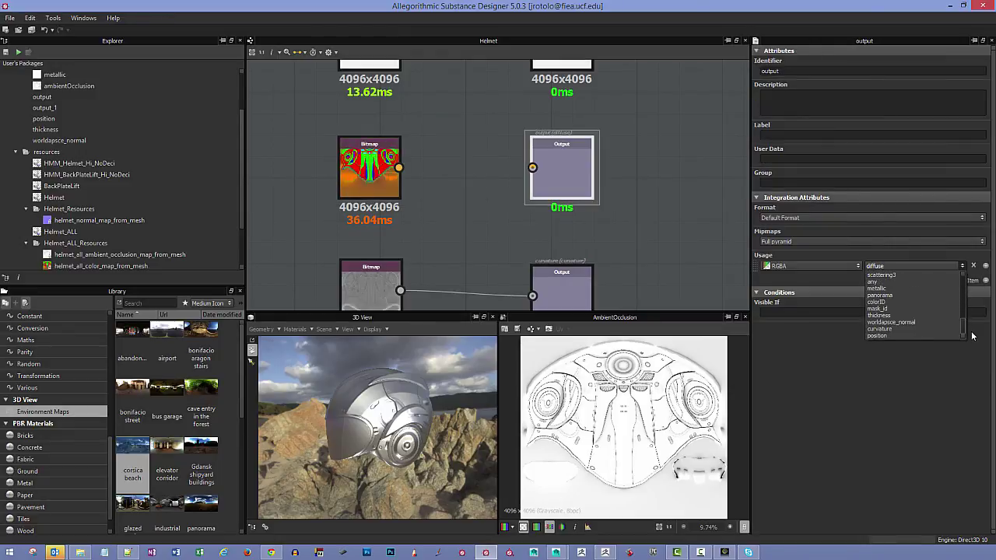
{"action": "left_click", "coordinate": [879, 309]}
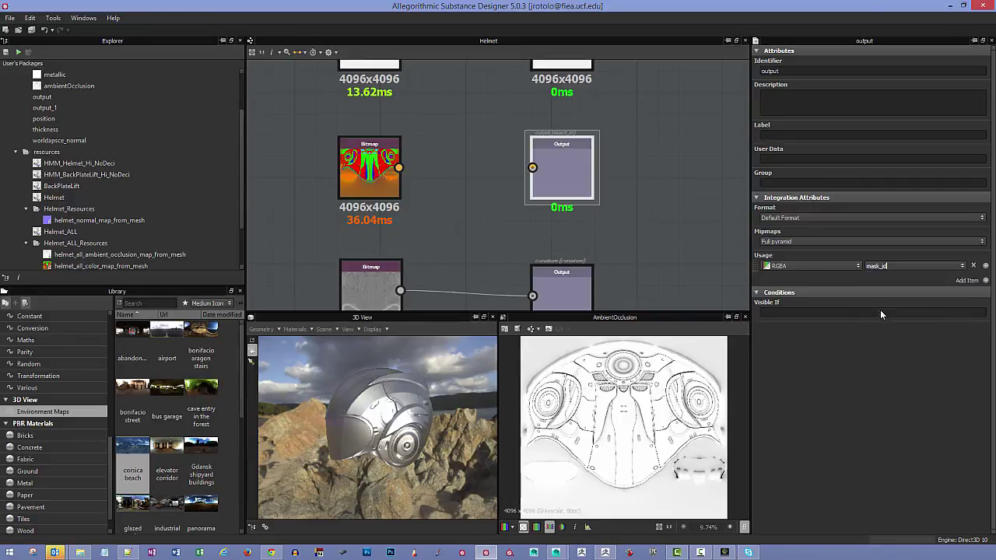
{"action": "double_click", "coordinate": [889, 269]}
{"action": "key", "text": "Return"}
{"action": "left_click_drag", "start_coordinate": [400, 166], "coordinate": [533, 168]}
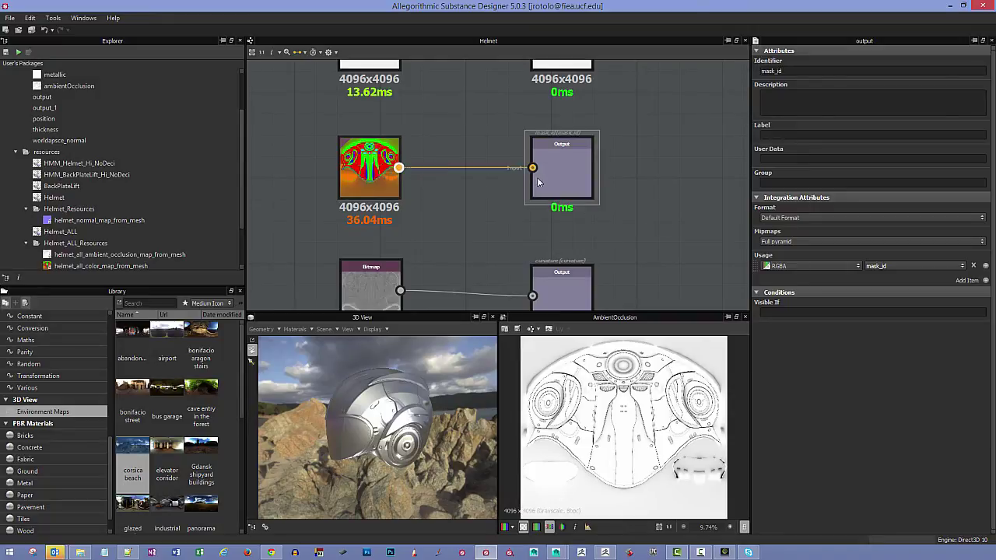
Try to show the mask_id output on the 3D helmet in the Ambient Occlusion channel
{"action": "mouse_move", "coordinate": [476, 264]}
{"action": "middle_mouse_down"}
{"action": "mouse_move", "coordinate": [469, 239]}
{"action": "mouse_move", "coordinate": [447, 231]}
{"action": "mouse_move", "coordinate": [494, 127]}
{"action": "mouse_move", "coordinate": [490, 164]}
{"action": "mouse_move", "coordinate": [460, 124]}
{"action": "mouse_move", "coordinate": [477, 234]}
{"action": "mouse_move", "coordinate": [436, 191]}
{"action": "mouse_move", "coordinate": [463, 178]}
{"action": "mouse_move", "coordinate": [444, 186]}
{"action": "mouse_move", "coordinate": [431, 234]}
{"action": "mouse_move", "coordinate": [505, 199]}
{"action": "middle_mouse_up"}
{"action": "right_click", "coordinate": [512, 195]}
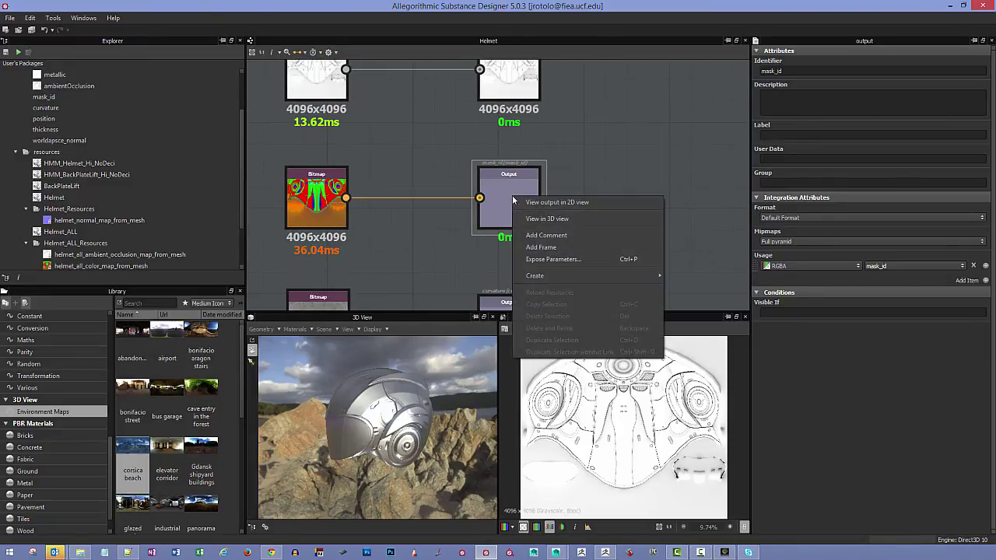
{"action": "left_click", "coordinate": [547, 218]}
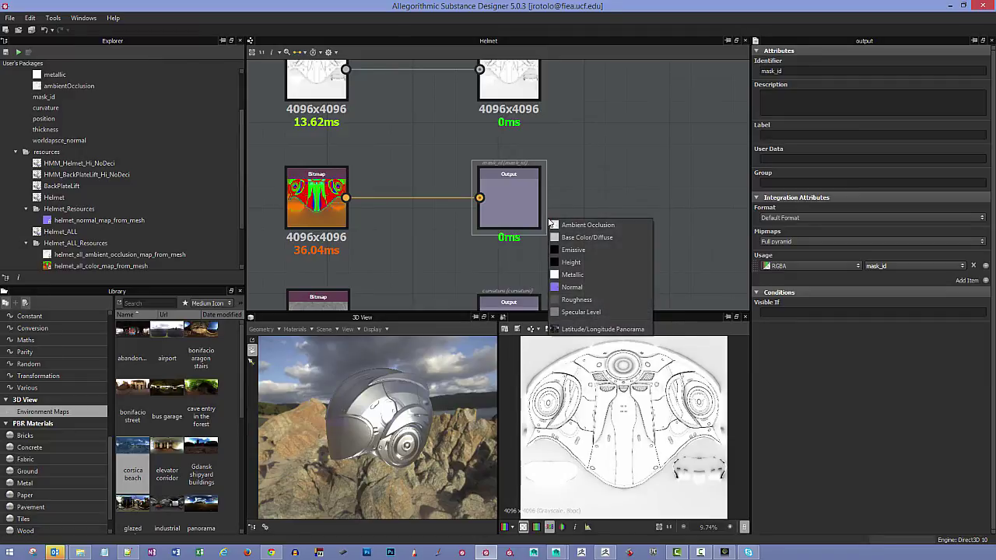
{"action": "left_click", "coordinate": [554, 225]}
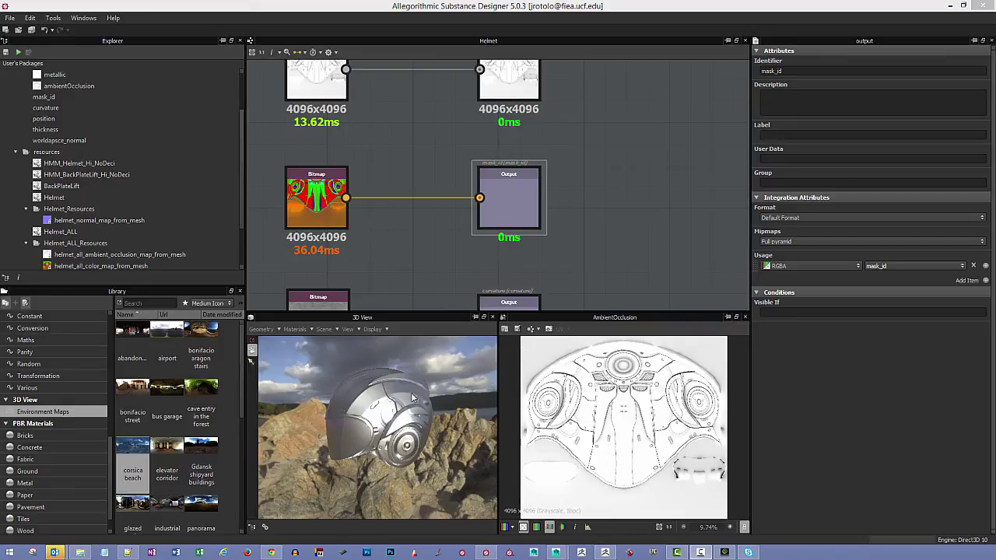
Preview the color map bitmap on the 3D helmet through the basecolor output, and restore that output's original bitmap connection
{"action": "scroll", "coordinate": [433, 256], "scroll_direction": "down", "scroll_amount": 3}
{"action": "middle_click_drag", "start_coordinate": [435, 258], "coordinate": [389, 158]}
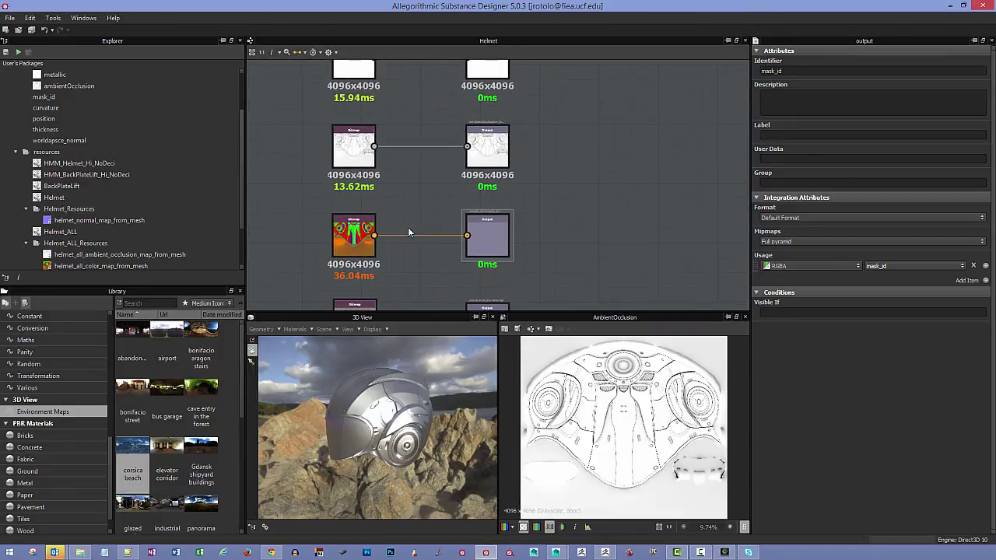
{"action": "scroll", "coordinate": [409, 232], "scroll_direction": "down", "scroll_amount": 5}
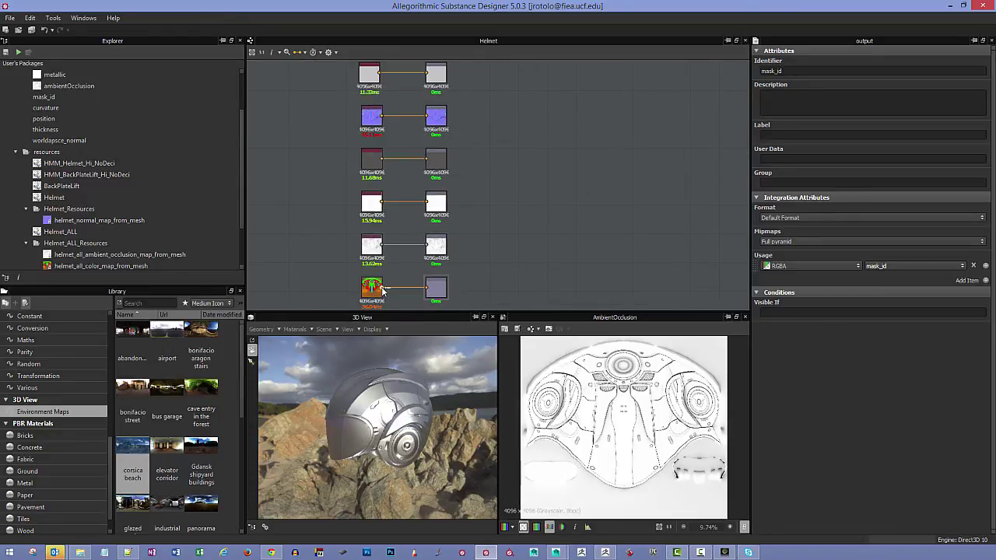
{"action": "left_click_drag", "start_coordinate": [413, 96], "coordinate": [426, 73]}
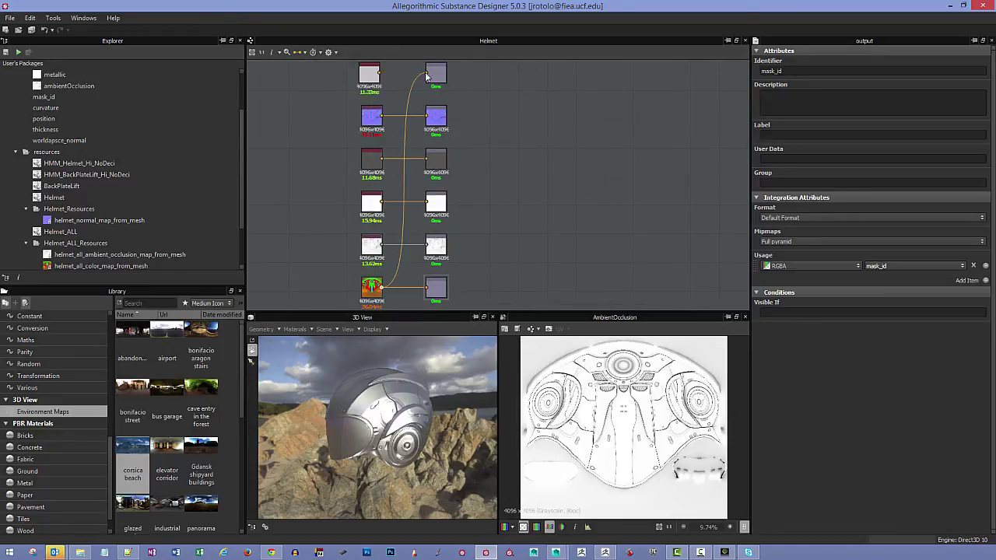
{"action": "left_click_drag", "start_coordinate": [480, 386], "coordinate": [438, 392]}
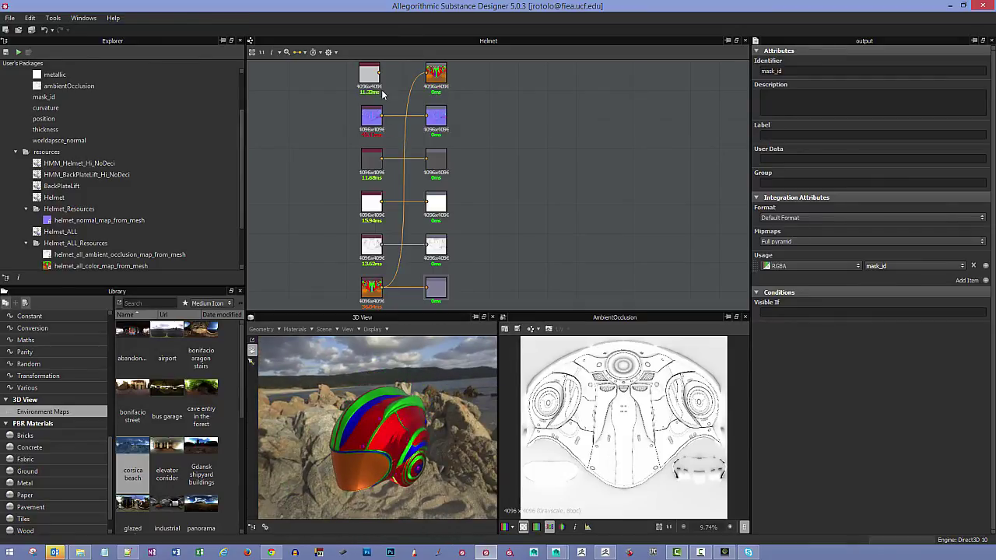
{"action": "left_click_drag", "start_coordinate": [426, 75], "coordinate": [427, 73]}
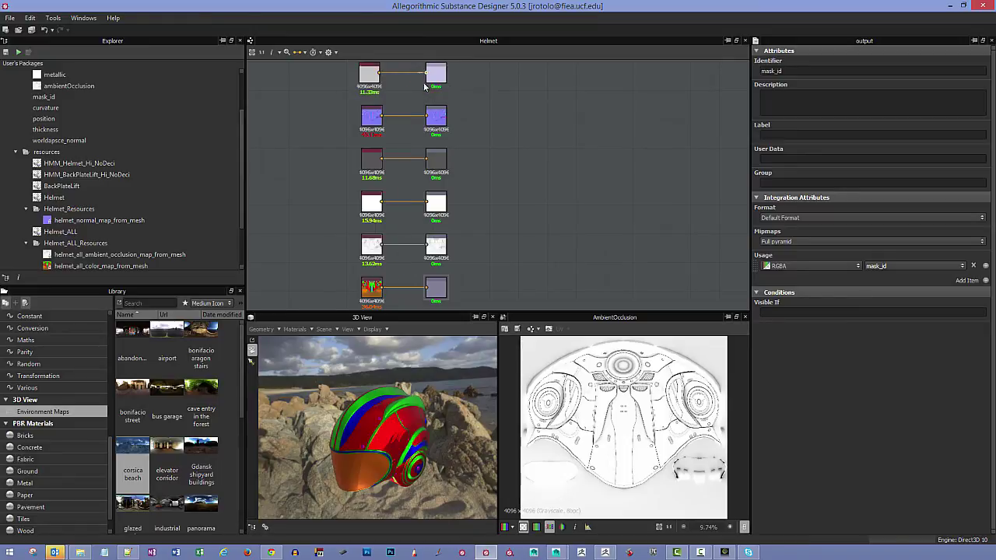
Save the Helmet.sbs package
{"action": "middle_click_drag", "start_coordinate": [474, 270], "coordinate": [488, 226]}
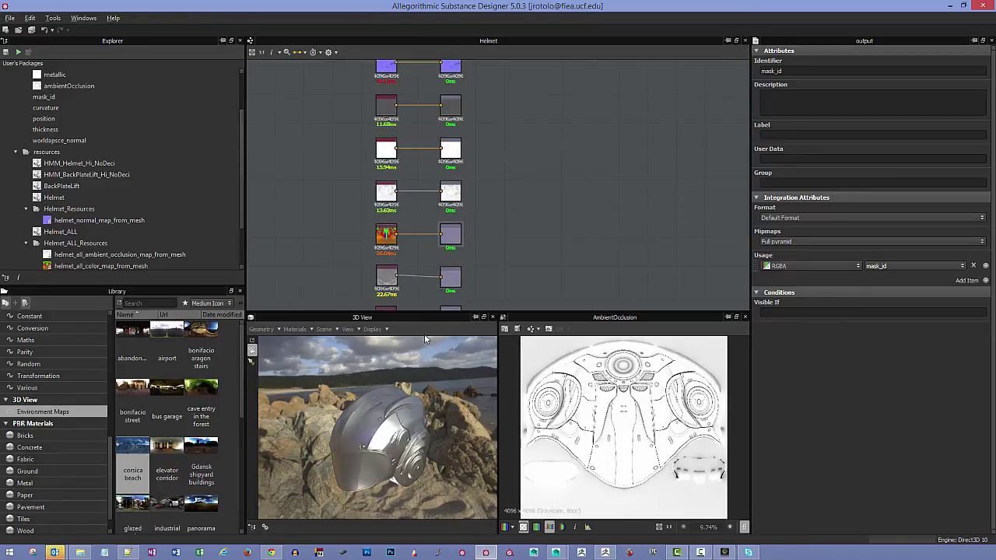
{"action": "middle_click_drag", "start_coordinate": [416, 249], "coordinate": [464, 258]}
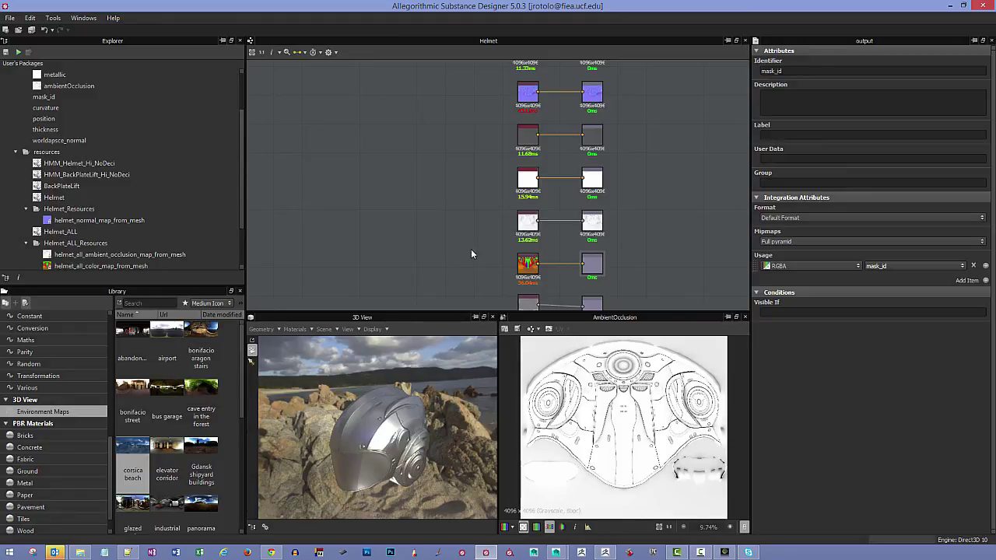
{"action": "middle_click_drag", "start_coordinate": [481, 243], "coordinate": [418, 193]}
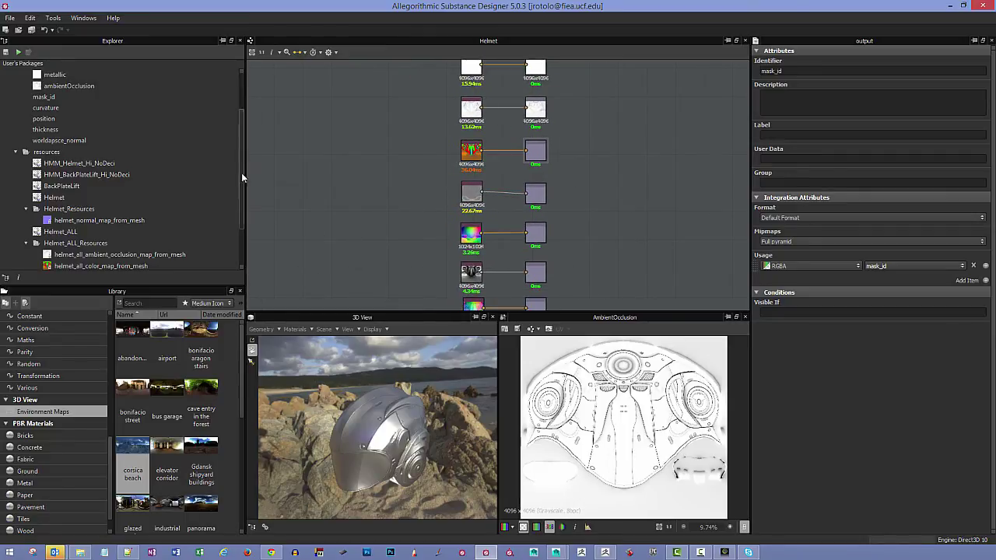
{"action": "left_click_drag", "start_coordinate": [242, 177], "coordinate": [242, 151]}
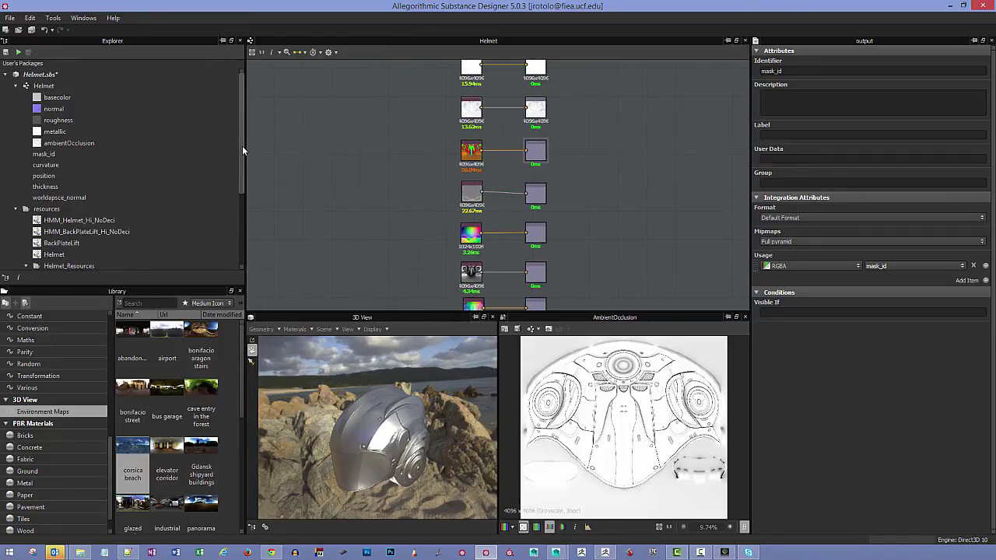
{"action": "right_click", "coordinate": [56, 74]}
{"action": "left_click", "coordinate": [95, 133]}
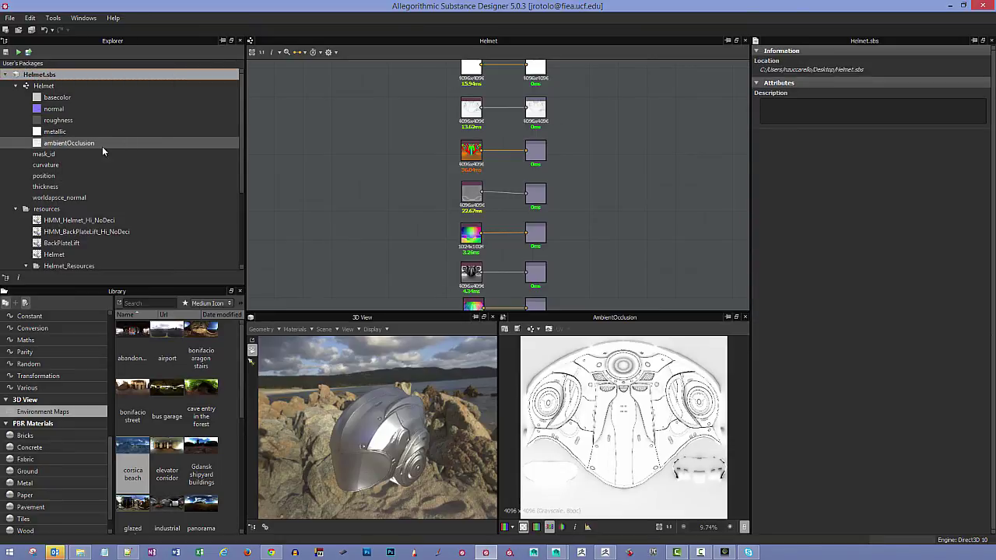
Compute all outputs of the Helmet graph
{"action": "left_click", "coordinate": [49, 86]}
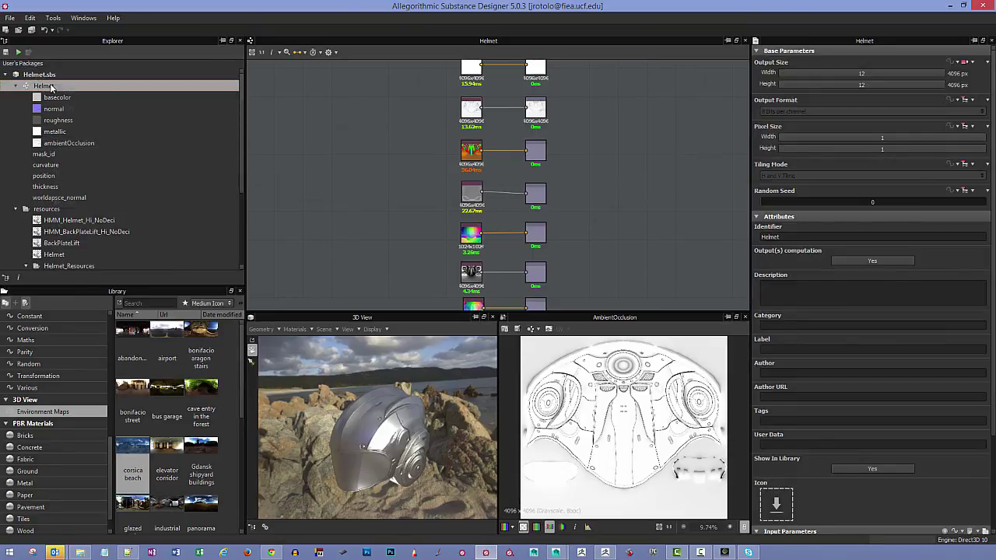
{"action": "right_click", "coordinate": [51, 87]}
{"action": "left_click", "coordinate": [113, 173]}
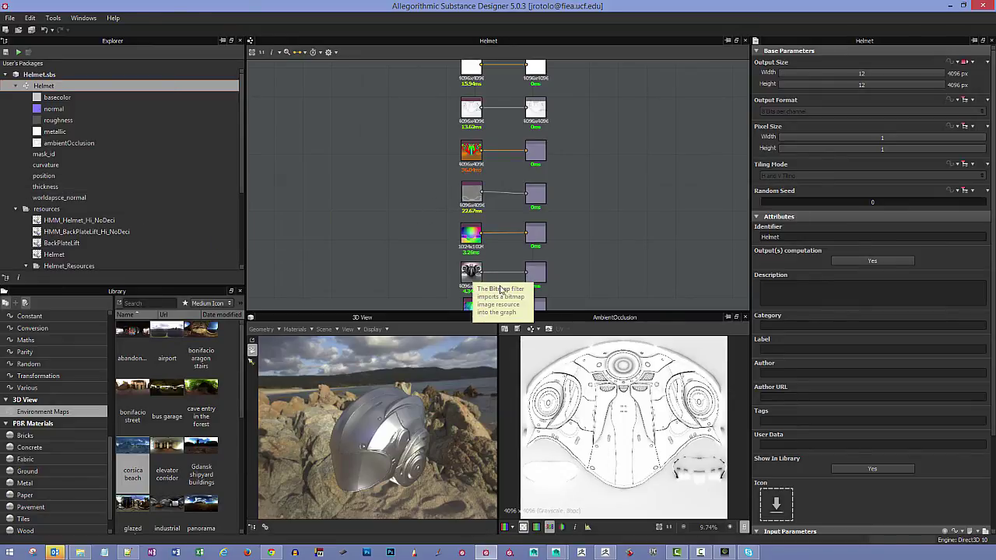
{"action": "middle_click_drag", "start_coordinate": [390, 270], "coordinate": [388, 199]}
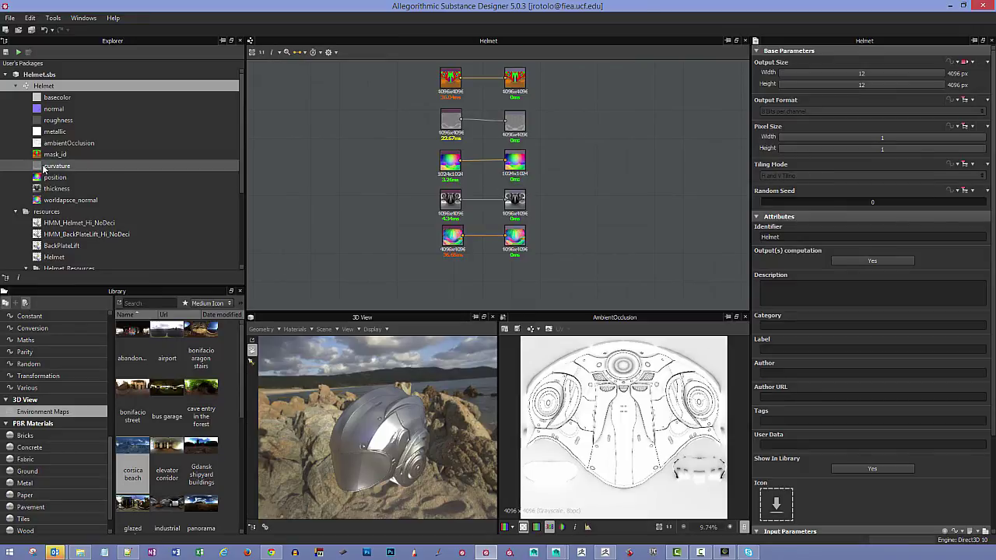
Start exporting the Helmet graph's outputs as bitmaps and set the file format to Truevision Targa
{"action": "right_click", "coordinate": [56, 91]}
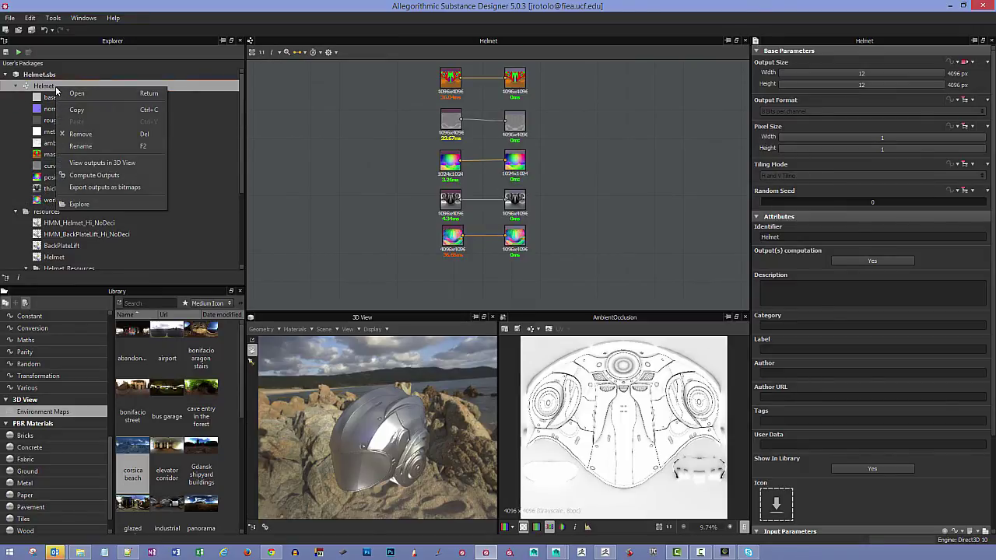
{"action": "left_click", "coordinate": [117, 187]}
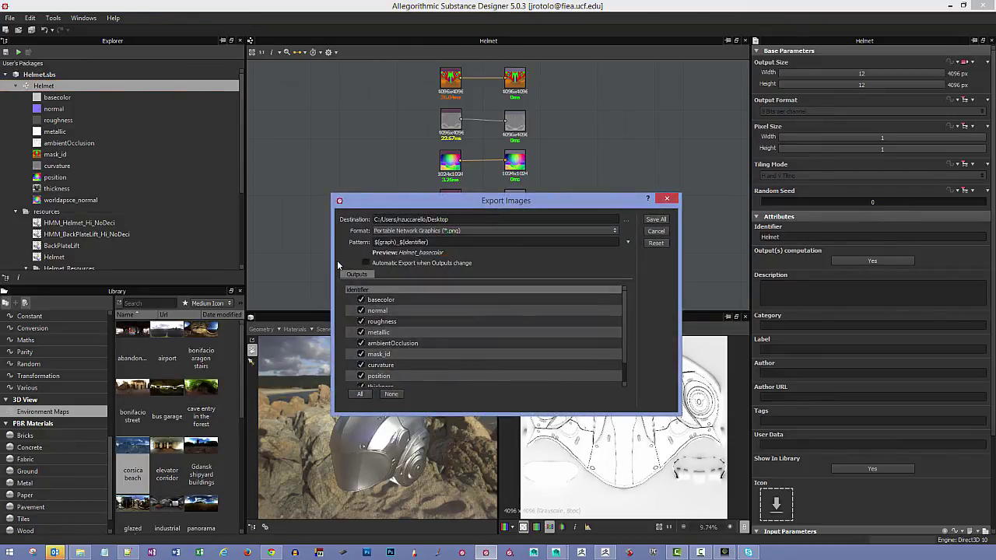
{"action": "left_click", "coordinate": [465, 231]}
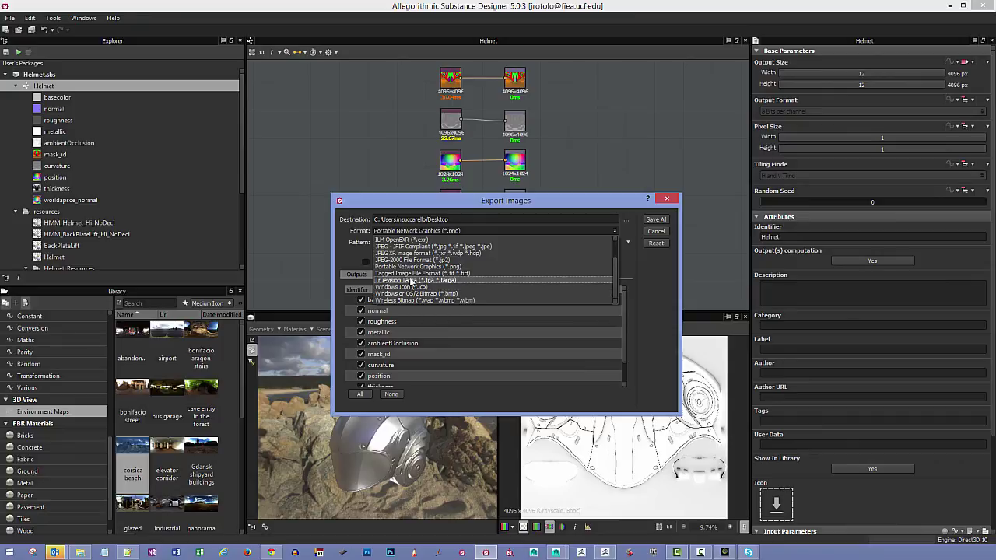
{"action": "left_click", "coordinate": [423, 282]}
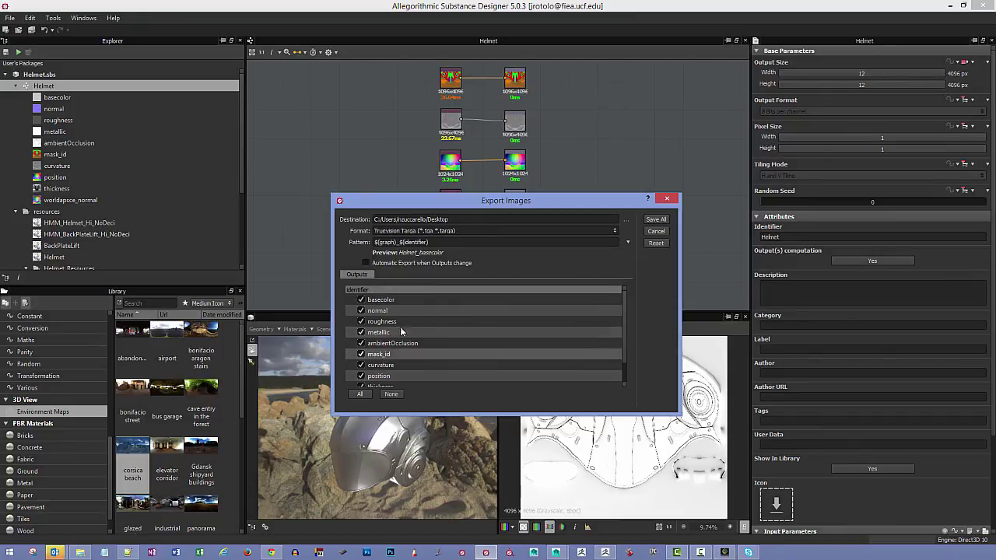
Exclude the basecolor, roughness and metallic outputs from the image export
{"action": "left_click", "coordinate": [361, 300]}
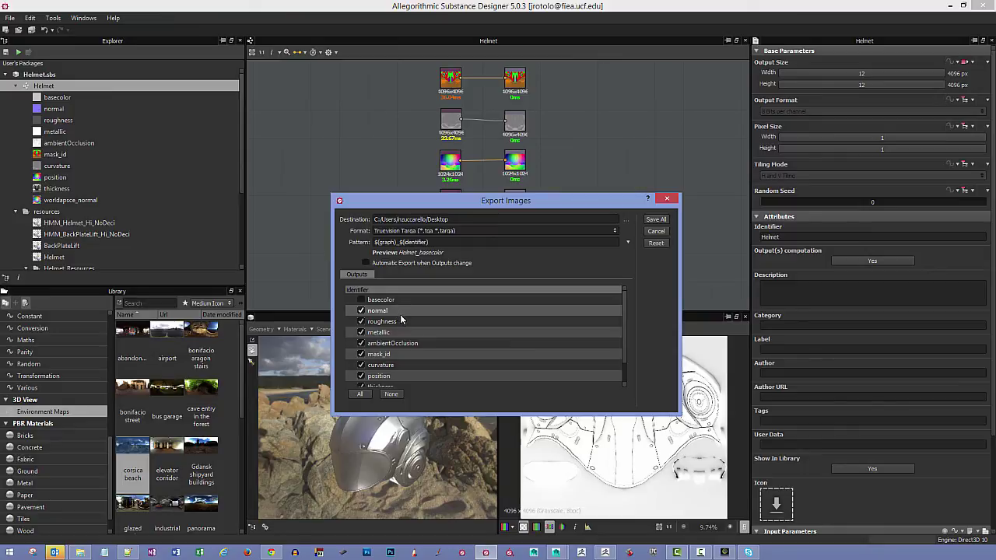
{"action": "left_click", "coordinate": [361, 322]}
{"action": "left_click", "coordinate": [360, 364]}
{"action": "scroll", "coordinate": [364, 360], "scroll_direction": "down", "scroll_amount": 1}
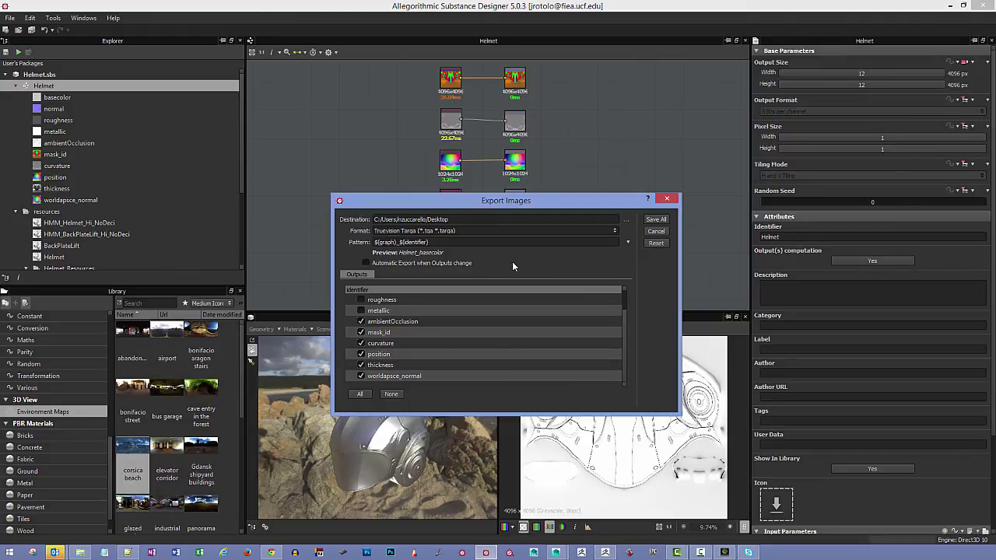
Browse for the export destination and create a new folder named FinalBakes on the Desktop
{"action": "left_click", "coordinate": [627, 220]}
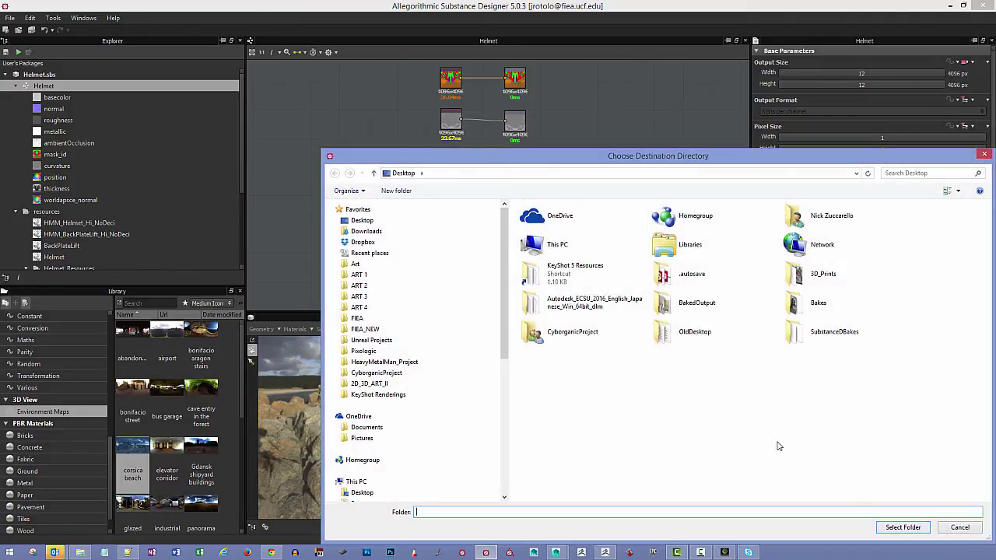
{"action": "right_click", "coordinate": [658, 416]}
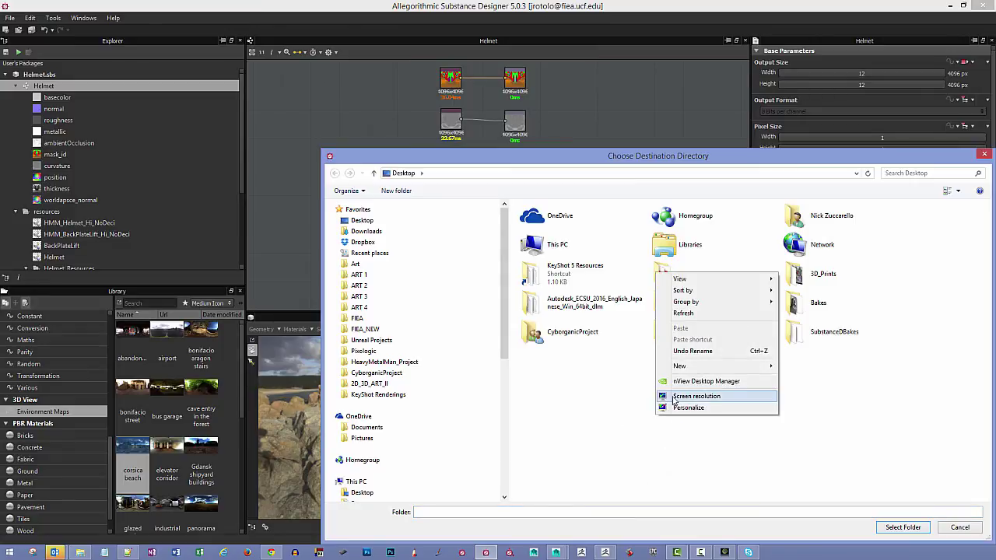
{"action": "mouse_move", "coordinate": [697, 366]}
{"action": "left_click", "coordinate": [790, 368]}
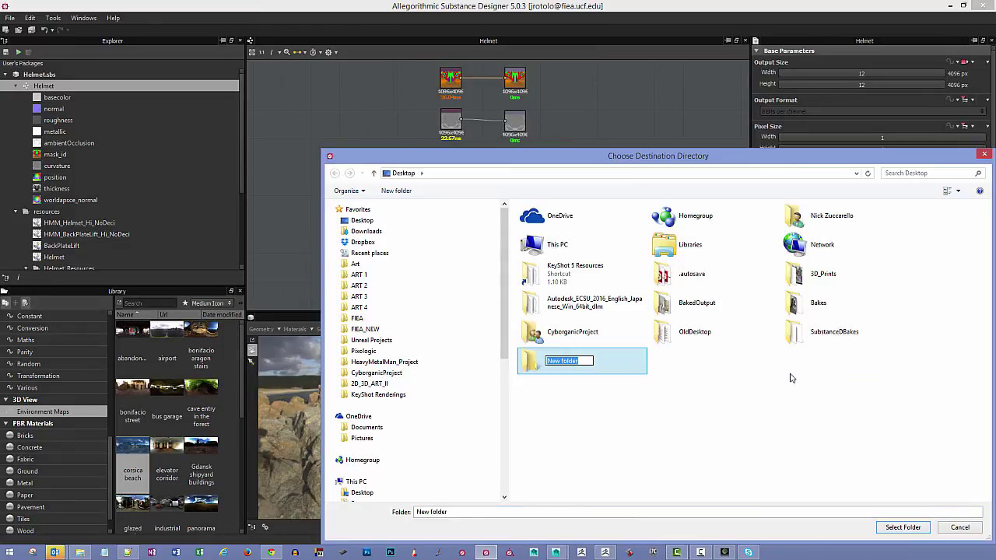
{"action": "type", "text": "FinalBakes"}
{"action": "key", "text": "Return"}
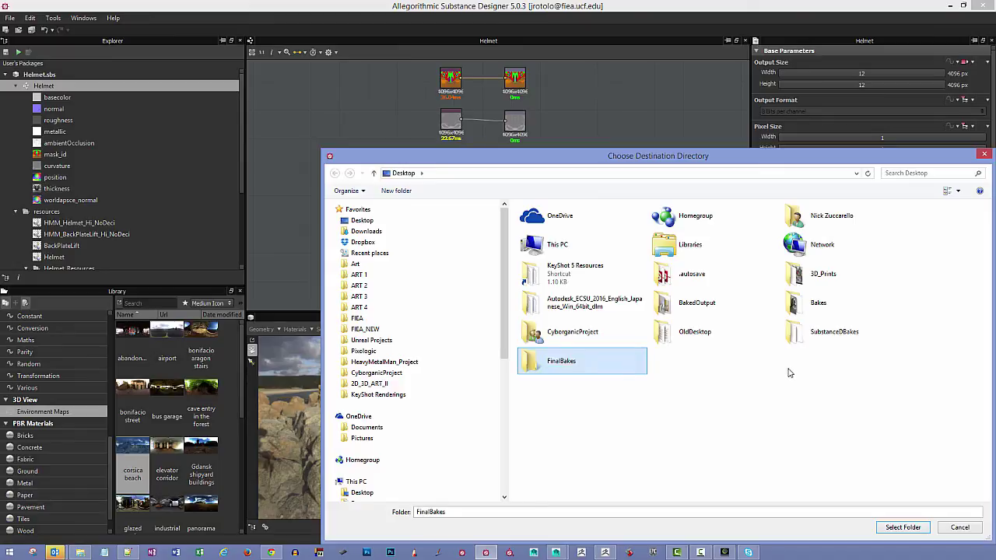
Set the FinalBakes folder as the export destination and save all the checked output images
{"action": "double_click", "coordinate": [580, 363]}
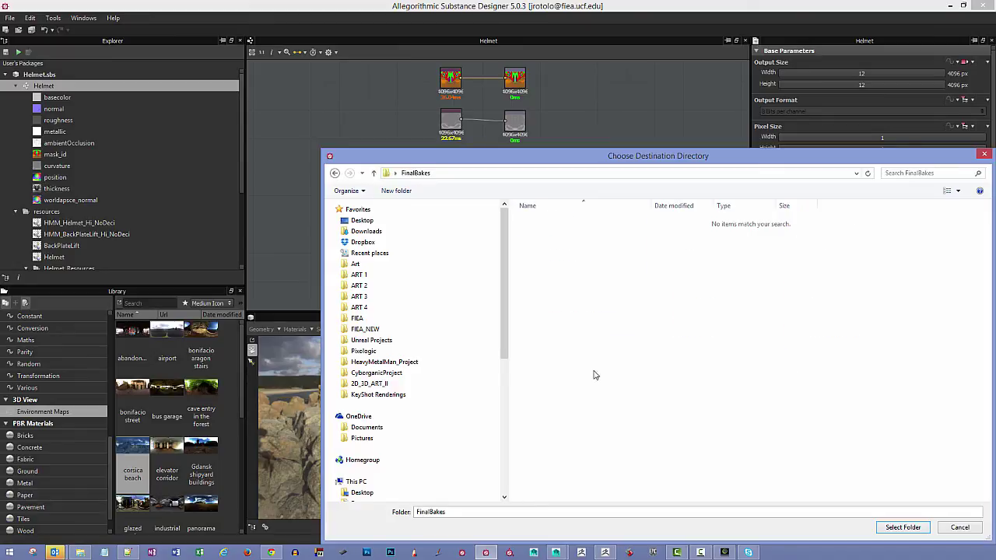
{"action": "left_click", "coordinate": [903, 528]}
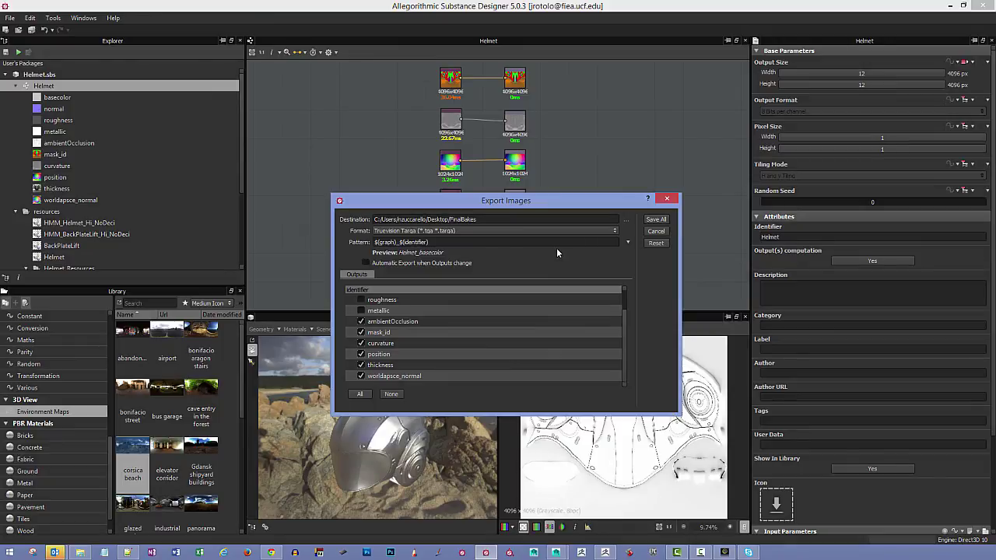
{"action": "left_click", "coordinate": [656, 220]}
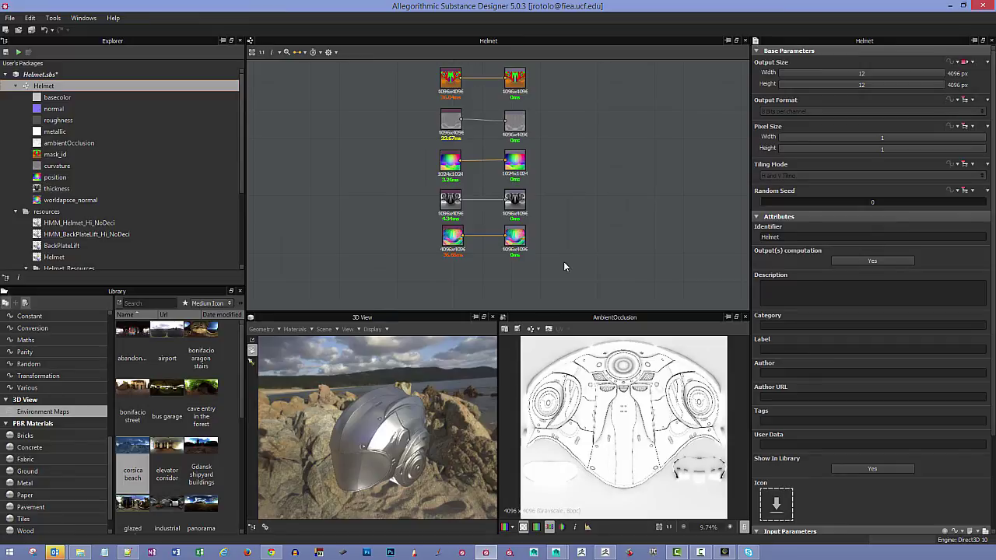
Switch to File Explorer and open the FinalBakes folder on the Desktop
{"action": "key", "text": "super+e"}
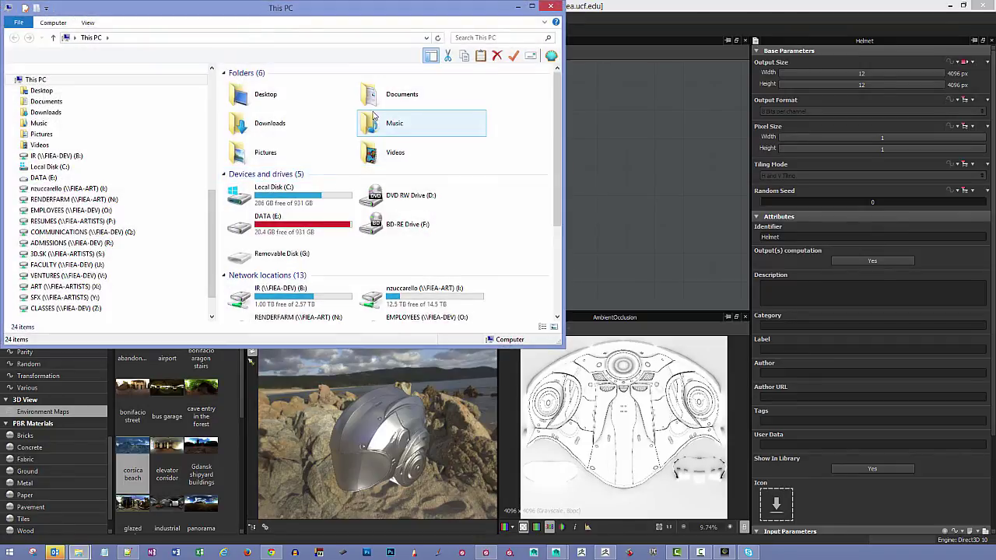
{"action": "left_click", "coordinate": [86, 91]}
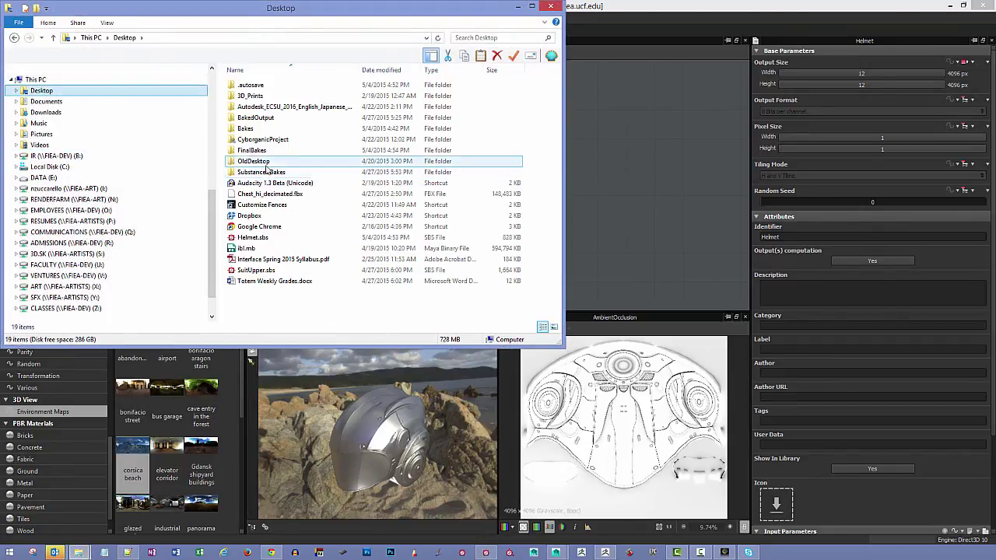
{"action": "double_click", "coordinate": [258, 151]}
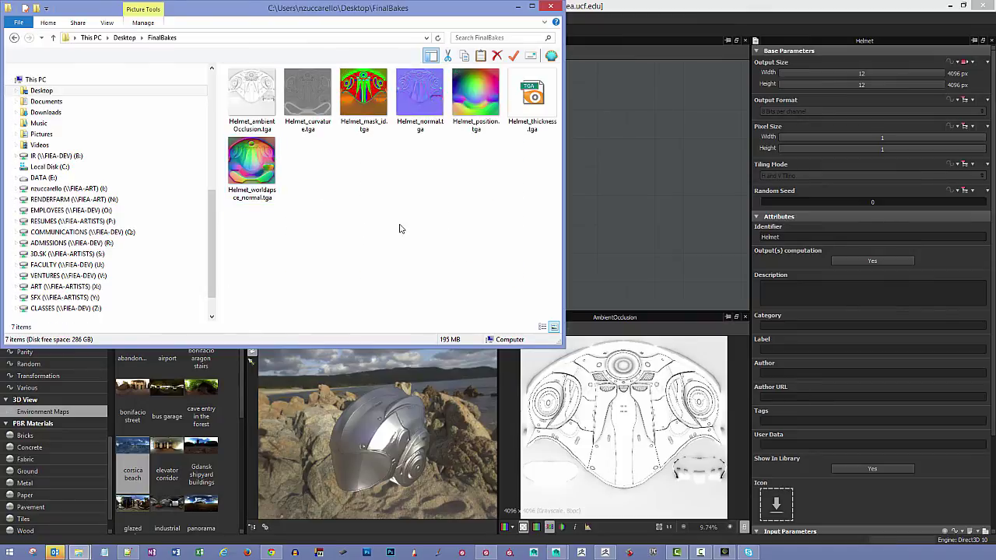
Examine the exported Targa maps one after another in the image viewer, from Helmet_ambientOcclusion.tga to the world-space normal map
{"action": "left_click", "coordinate": [249, 106]}
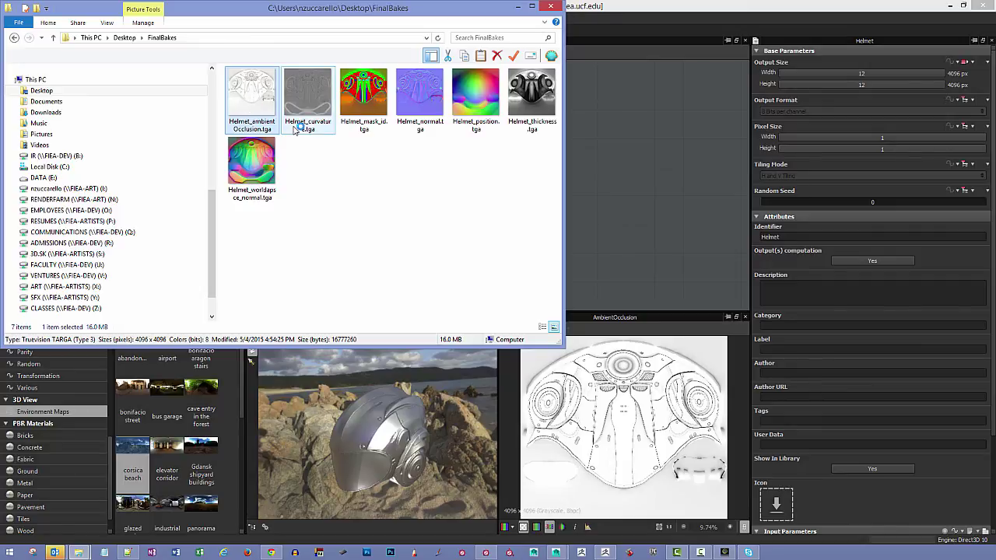
{"action": "key", "text": "Return"}
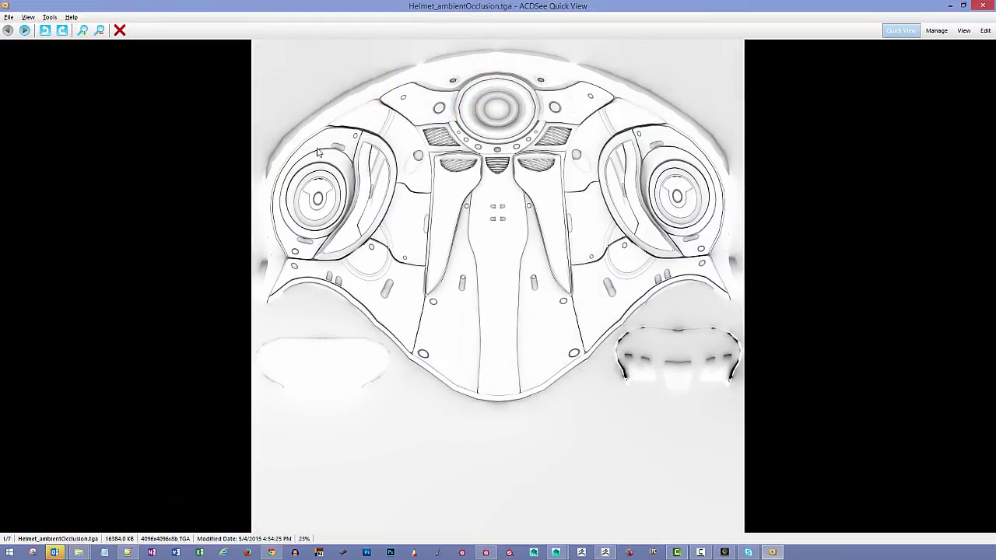
{"action": "key", "text": "Page_Down"}
{"action": "key", "text": "Page_Down"}
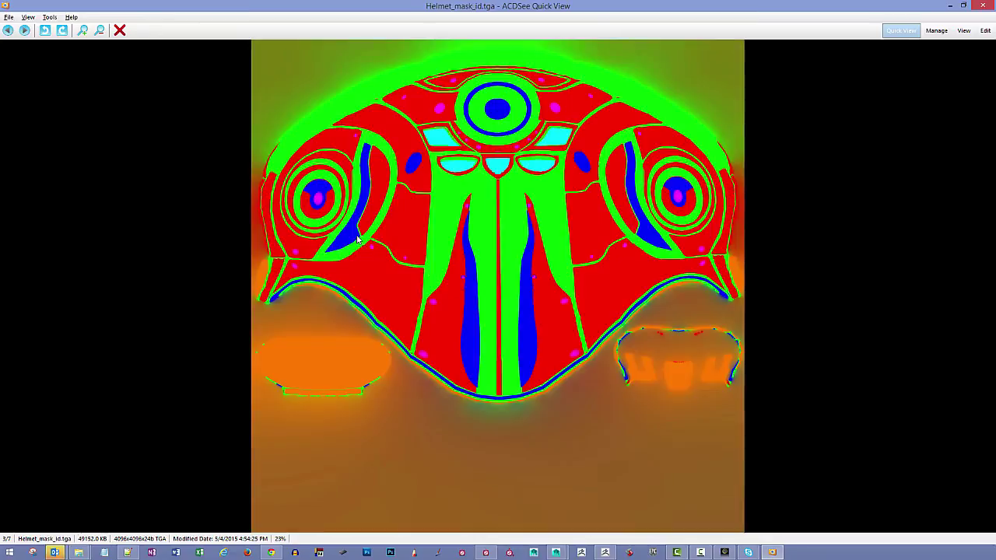
{"action": "key", "text": "Page_Down"}
{"action": "key", "text": "Page_Down"}
{"action": "key", "text": "Page_Down"}
{"action": "key", "text": "Page_Down"}
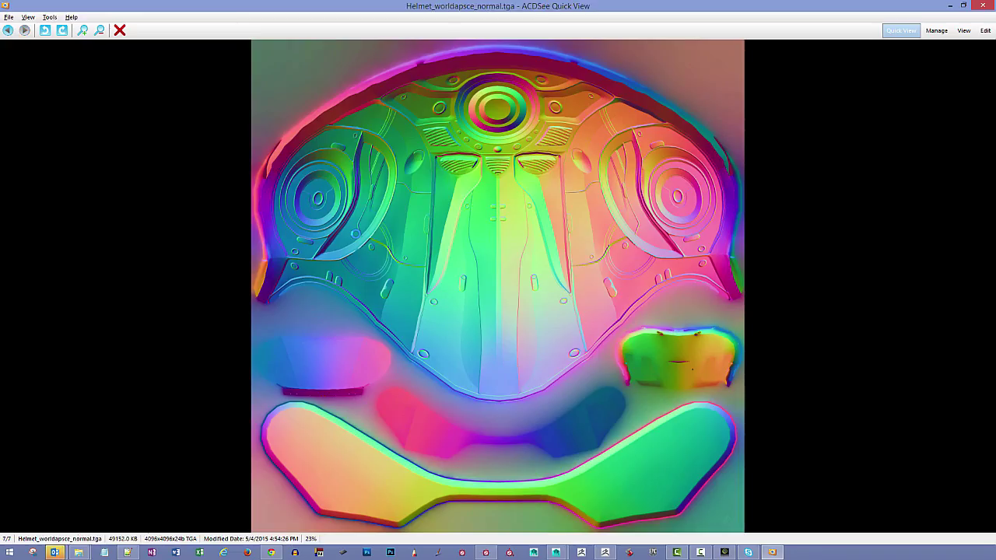
{"action": "key", "text": "Escape"}
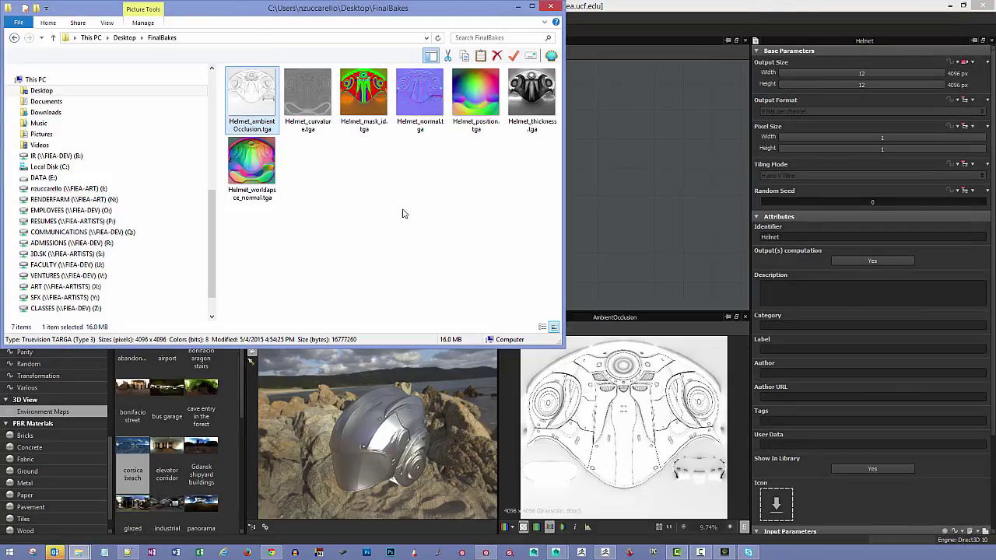
Minimize the FinalBakes folder window and return to the Helmet graph in Substance Designer
{"action": "left_click_drag", "start_coordinate": [470, 12], "coordinate": [479, 52]}
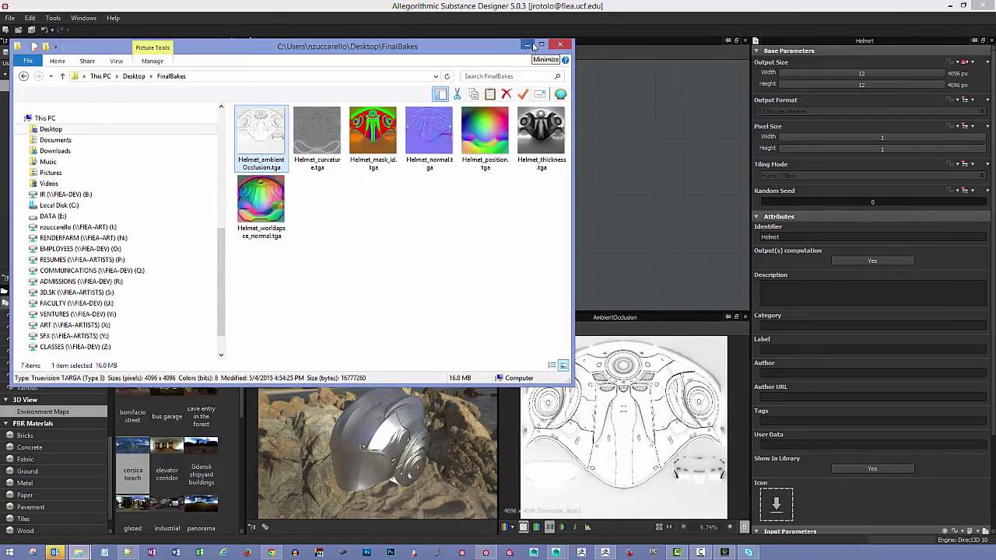
{"action": "left_click", "coordinate": [533, 48]}
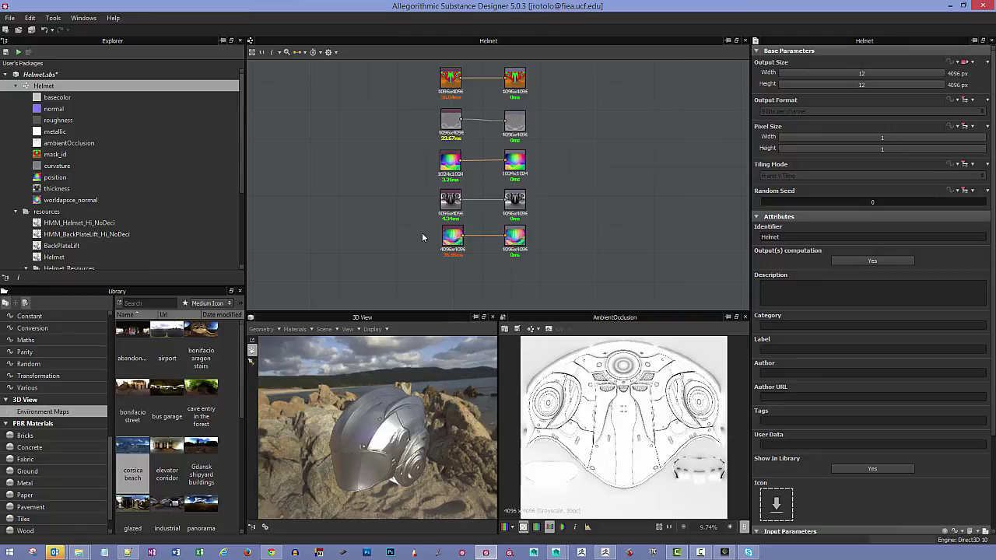
{"action": "scroll", "coordinate": [421, 218], "scroll_direction": "up", "scroll_amount": 3}
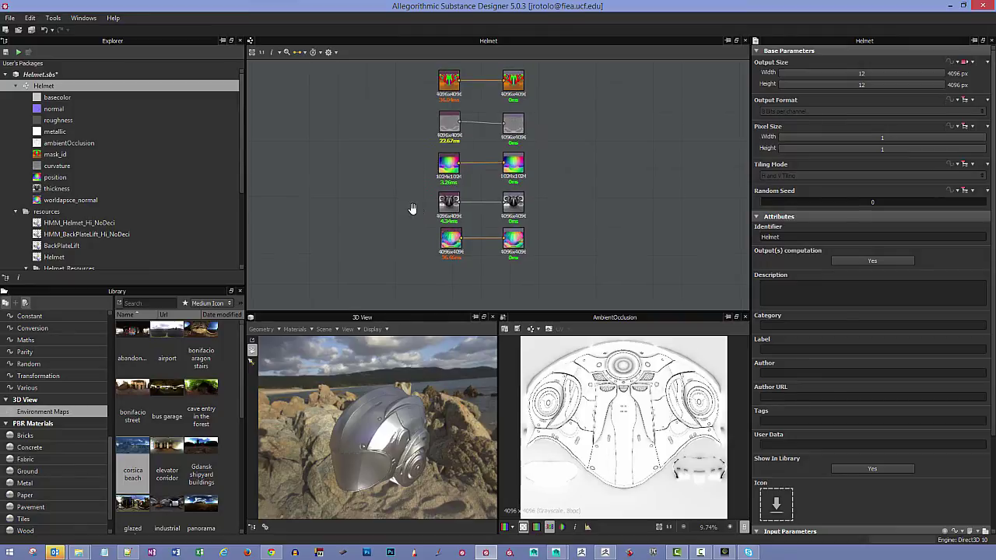